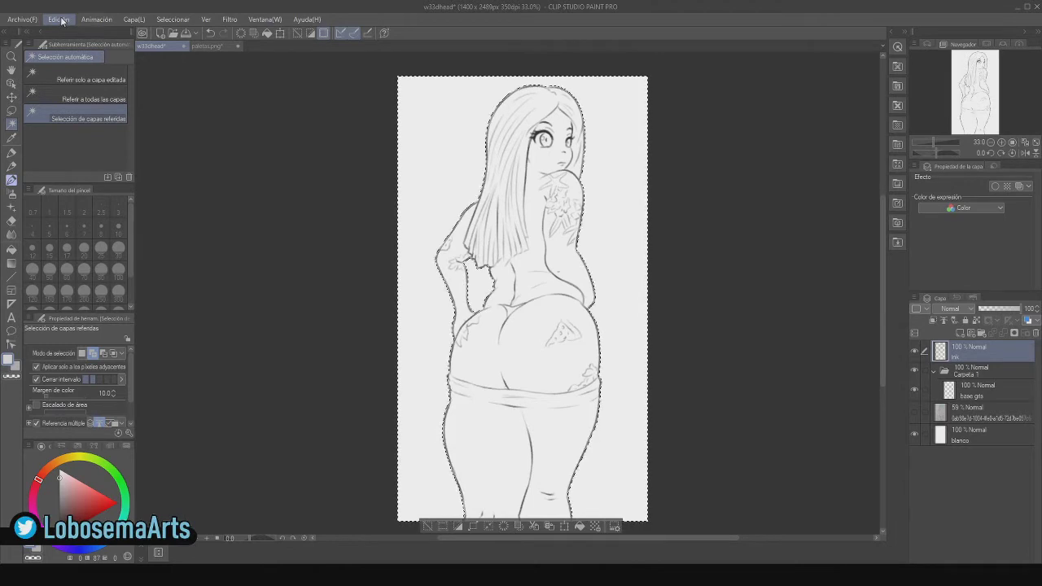
Invert the selection so it covers the figure and try filling it with light gray on the ink layer.
left_click(264, 76)
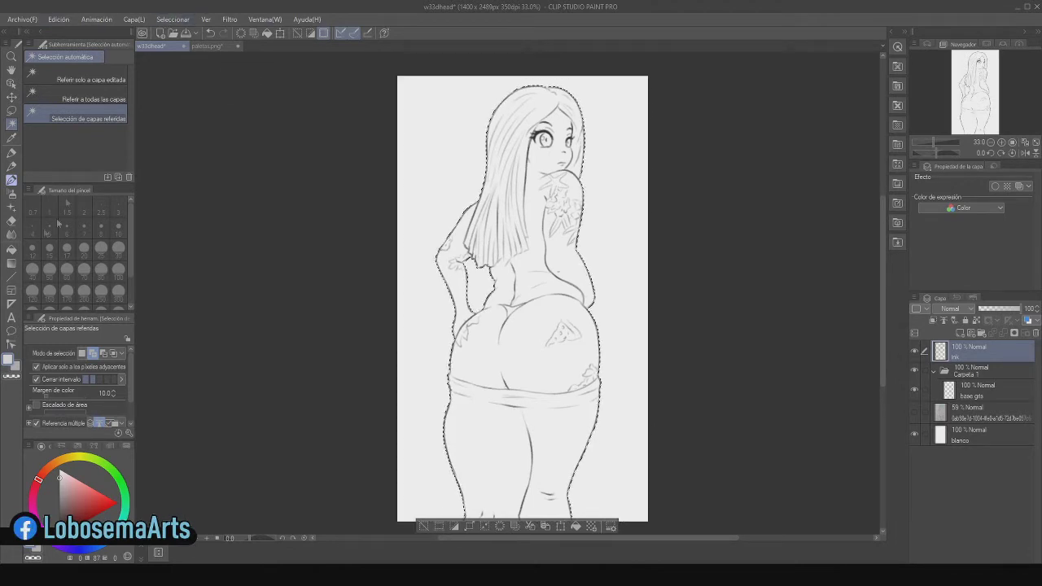
left_click(12, 250)
left_click(572, 289)
left_click(457, 273)
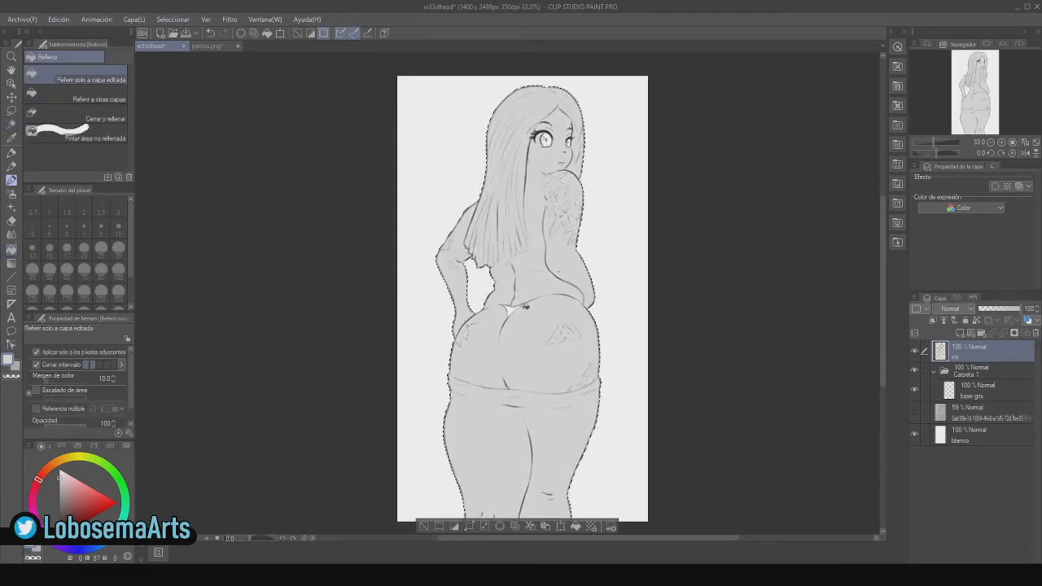
scroll(546, 305, "up", 2)
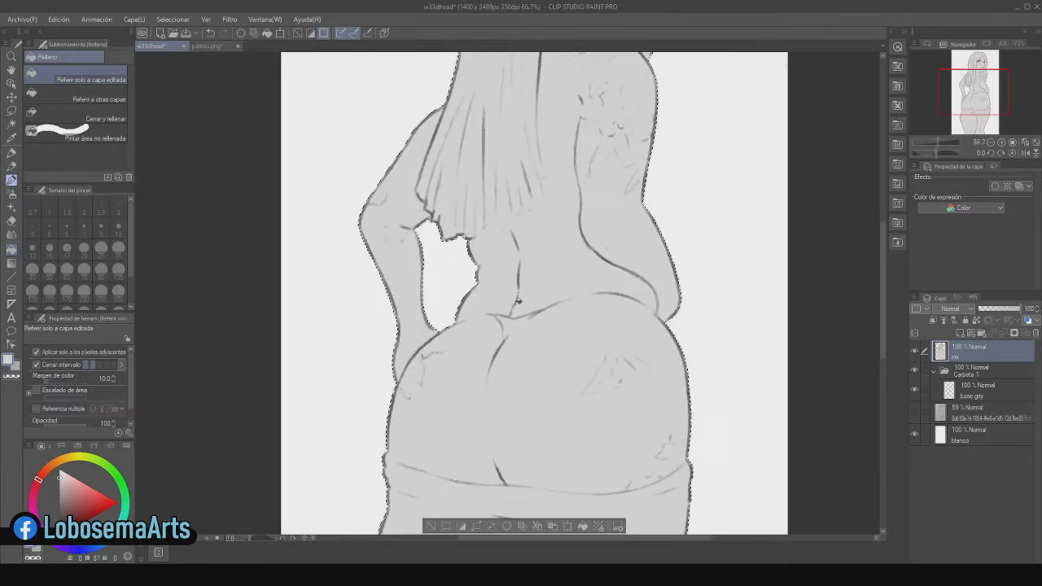
scroll(789, 191, "down", 2)
Fill the selected figure with light gray on the "base gris" layer.
left_click(976, 391)
left_click(671, 289)
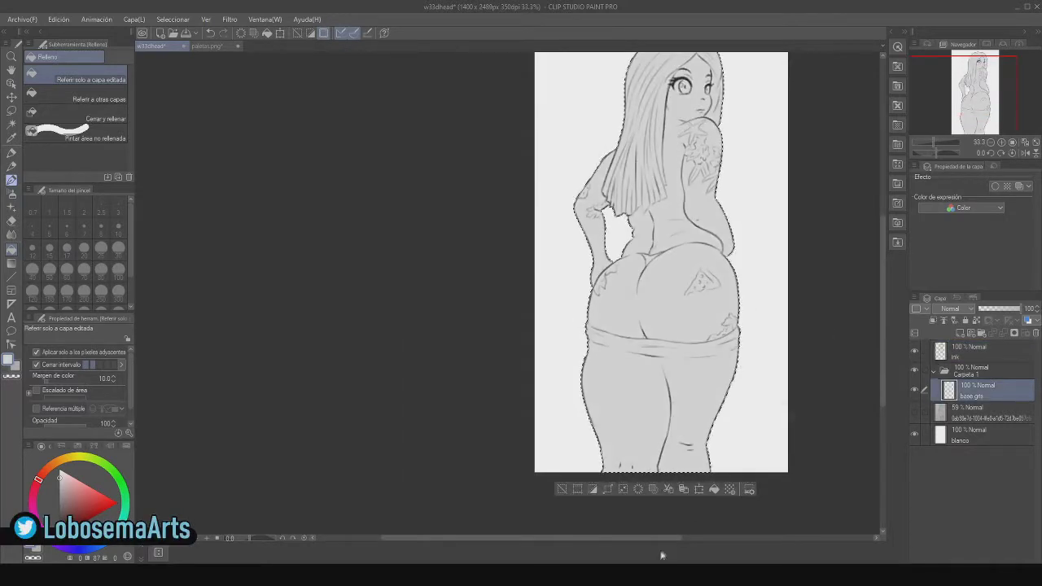
left_click_drag(663, 539, 725, 538)
left_click_drag(881, 368, 881, 348)
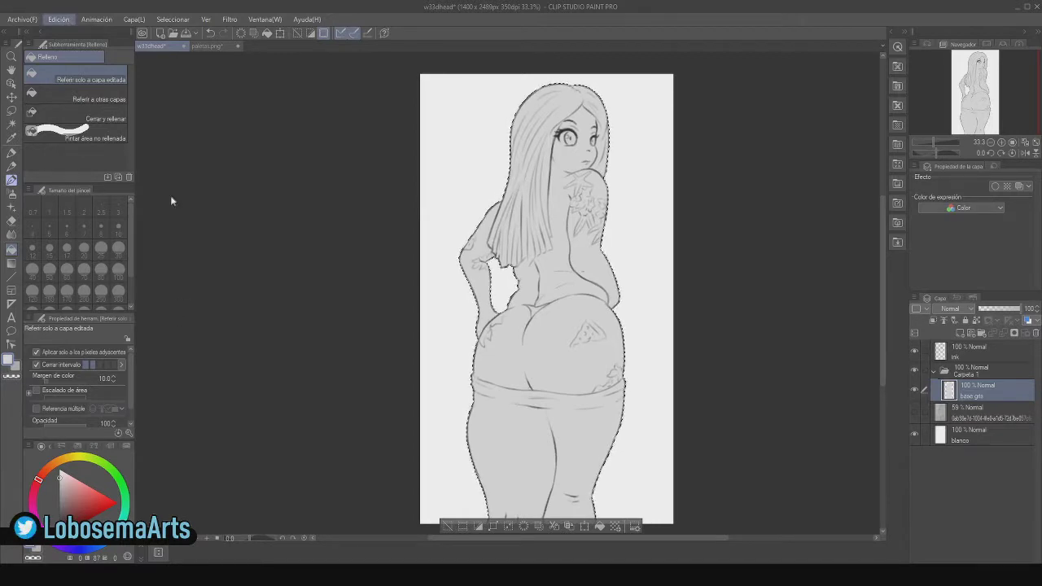
left_click(324, 272)
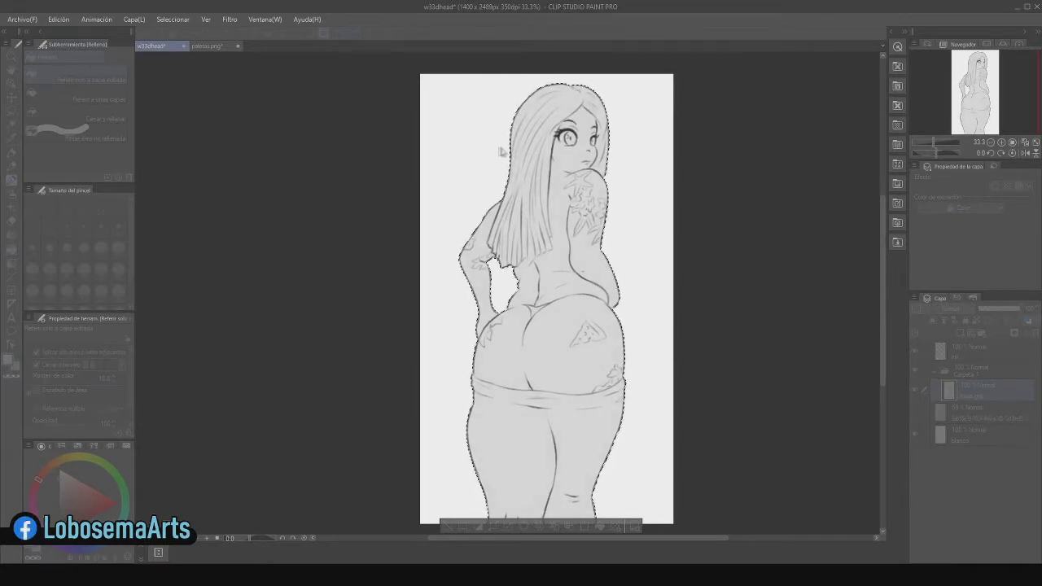
Add a new layer named "sombras" above "base gris" and choose a slightly darker gray for shading.
left_click(960, 333)
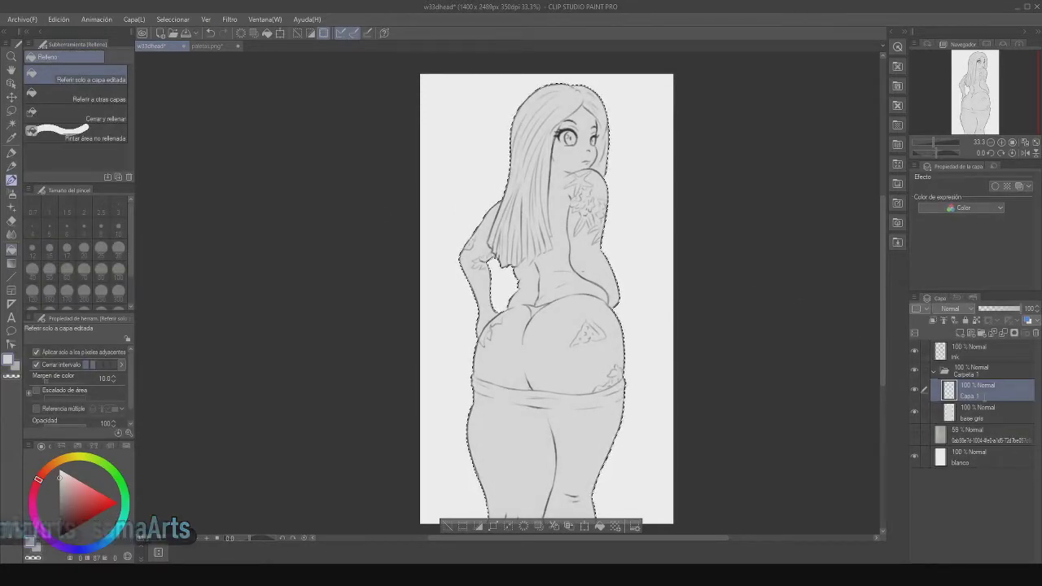
left_click(11, 180)
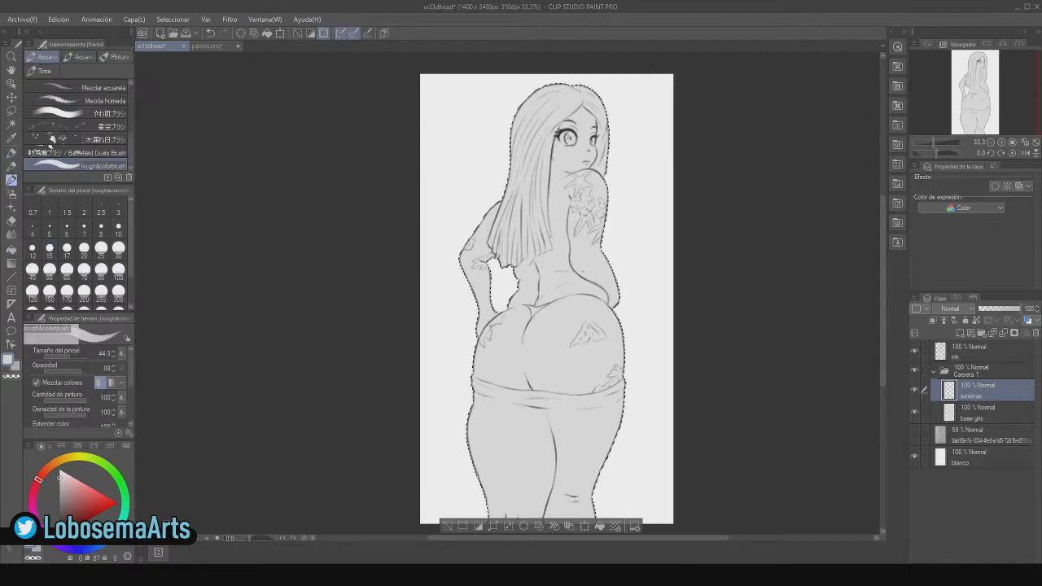
left_click(16, 366)
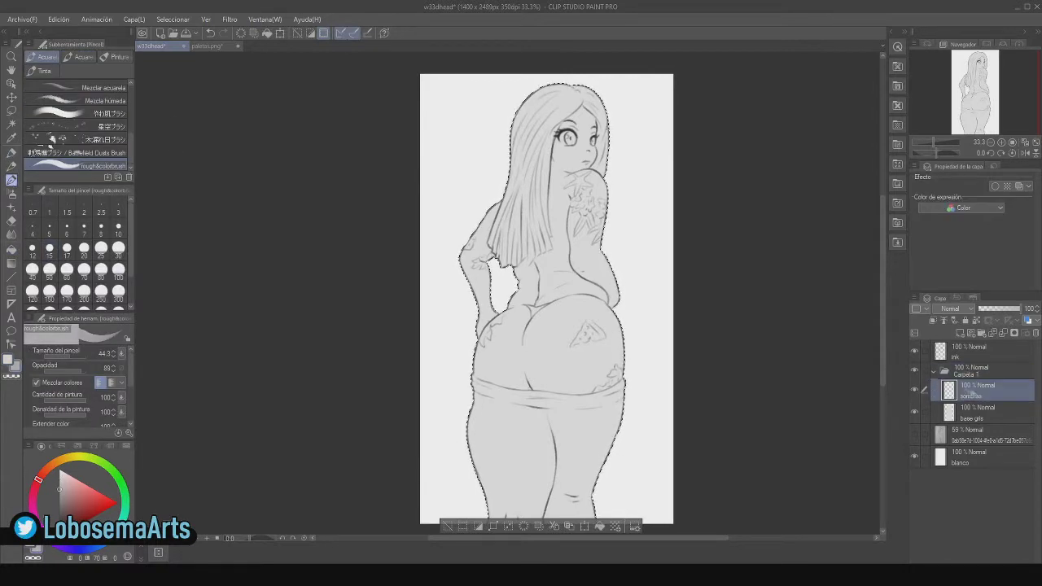
Try shading the figure's central crease with rough&colorbrush at sizes 59.3 and 83.7.
left_click_drag(70, 356, 68, 356)
left_click(72, 357)
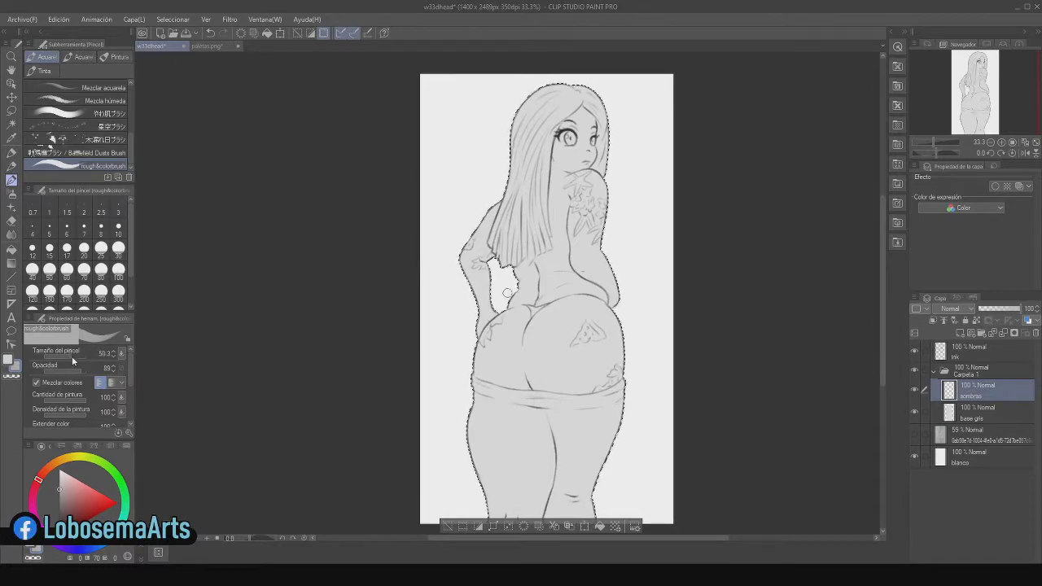
scroll(174, 335, "up", 1)
scroll(553, 297, "down", 1)
left_click_drag(579, 280, 564, 330)
key("ctrl+z")
left_click(73, 357)
mouse_move(581, 281)
left_mouse_down()
mouse_move(579, 354)
mouse_move(568, 359)
left_mouse_up()
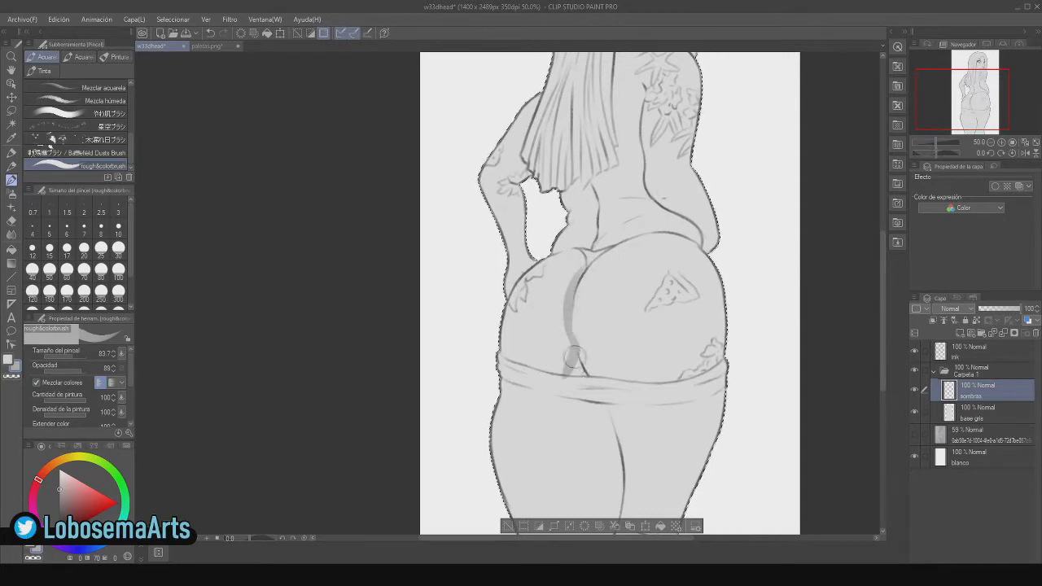
key("ctrl+z")
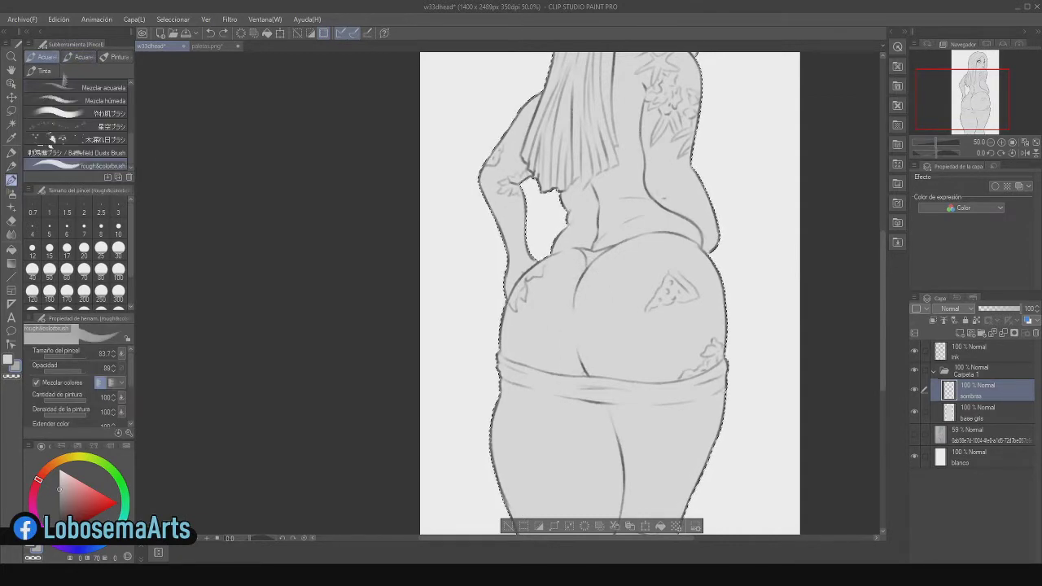
Try shading the central crease with the やわ肌ブラシ marker at size 44.3.
left_click(11, 165)
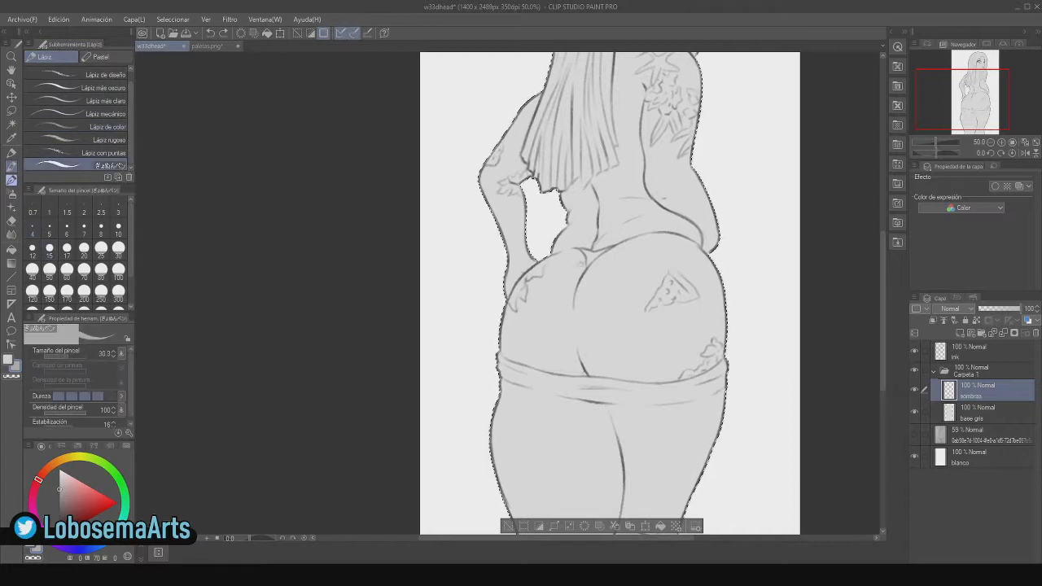
left_click(12, 153)
left_click_drag(131, 99, 136, 176)
left_click(77, 165)
left_click_drag(568, 287, 570, 379)
mouse_move(568, 307)
left_mouse_down()
mouse_move(557, 376)
mouse_move(560, 304)
left_mouse_up()
key("ctrl+z")
key("ctrl+z")
key("ctrl+z")
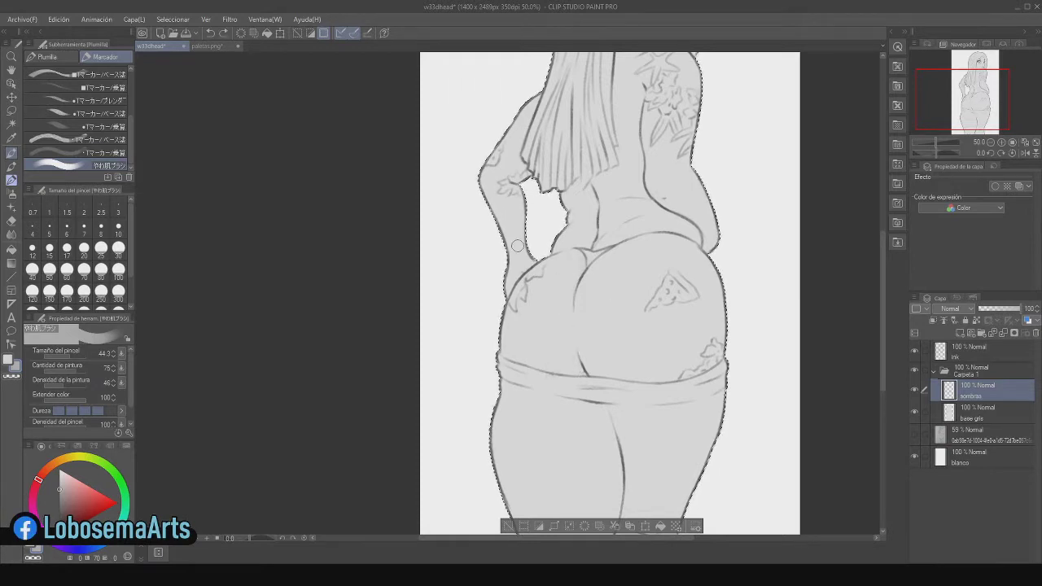
Try shading the lower part of the crease with the Suave ink brush.
left_click(12, 166)
left_click(12, 153)
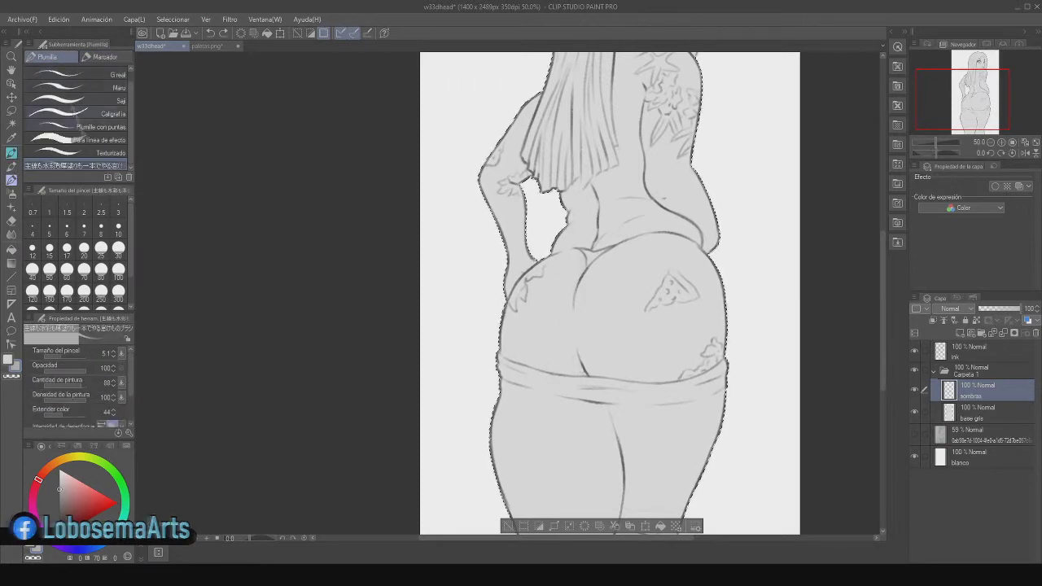
left_click(12, 166)
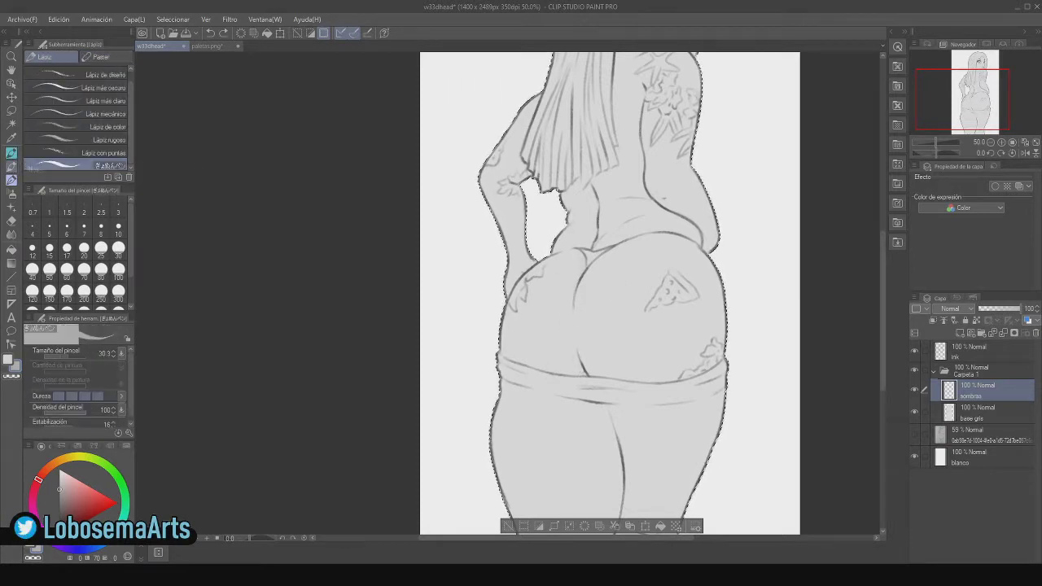
left_click(14, 180)
left_click(80, 60)
left_click(40, 70)
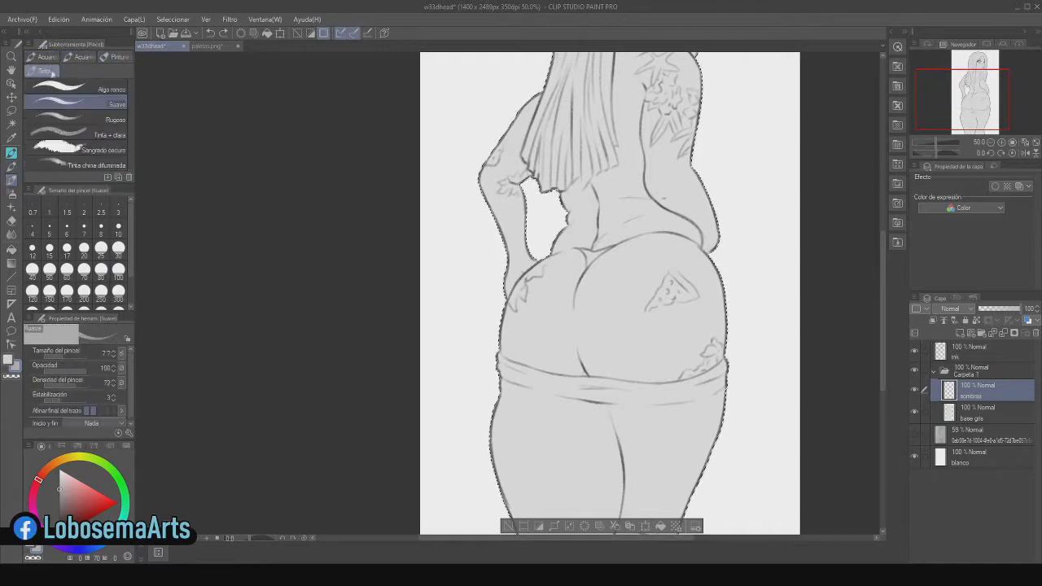
left_click_drag(576, 320, 563, 379)
mouse_move(575, 321)
left_mouse_down()
mouse_move(576, 378)
mouse_move(584, 375)
mouse_move(563, 373)
mouse_move(588, 379)
mouse_move(576, 350)
mouse_move(564, 373)
mouse_move(584, 367)
mouse_move(579, 375)
mouse_move(578, 366)
mouse_move(559, 373)
left_mouse_up()
key("ctrl+z")
key("ctrl+z")
key("ctrl+z")
key("ctrl+z")
Try a shading stroke along the upper crease with a watercolor brush.
left_click(47, 57)
left_click_drag(583, 262, 572, 322)
key("ctrl+z")
key("ctrl+z")
key("ctrl+z")
key("ctrl+z")
key("ctrl+z")
key("ctrl+z")
Shade along the central crease on the "sombras" layer with the ●Tマーカー/ベース marker at size 30.3.
key("p")
left_click(82, 100)
left_click(73, 113)
left_click(69, 356)
mouse_move(582, 364)
left_mouse_down()
mouse_move(577, 376)
mouse_move(565, 373)
left_mouse_up()
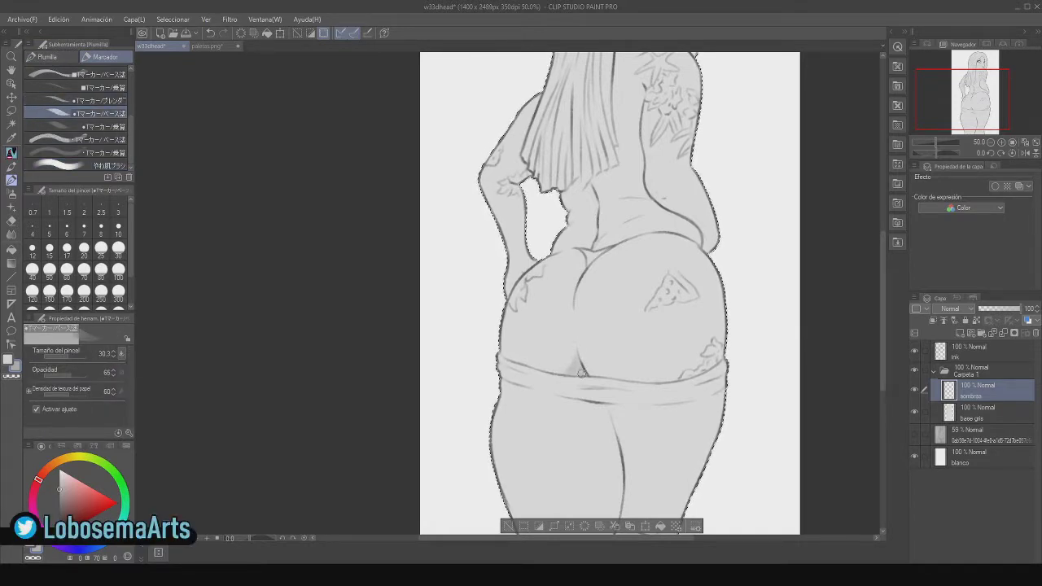
left_click_drag(573, 360, 563, 372)
left_click_drag(575, 288, 587, 370)
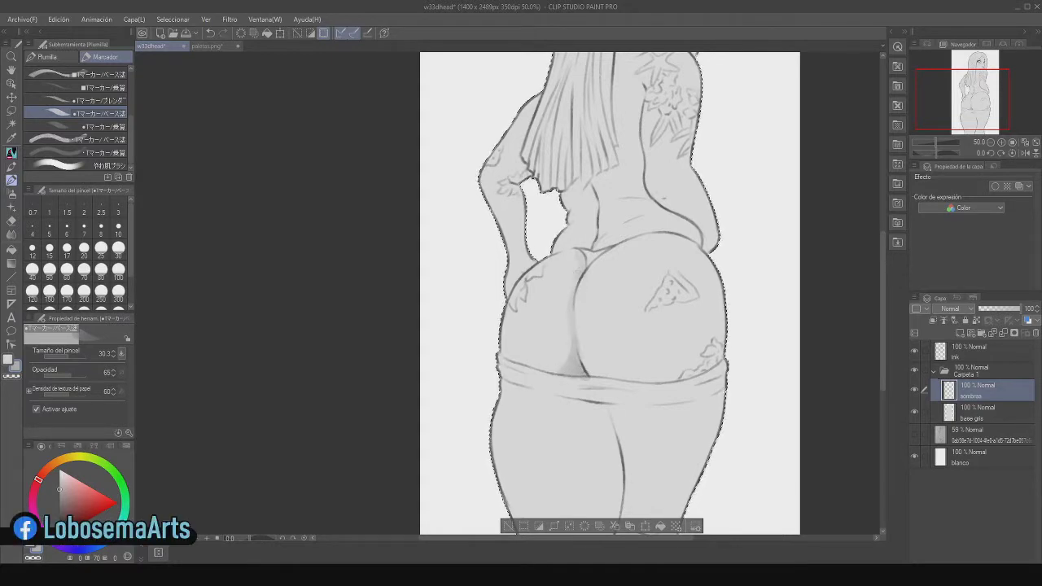
Enlarge the marker to 50.3 and extend the shading over both buttocks beside the crease and along the upper right contour.
key("]")
key("]")
left_click_drag(562, 366, 567, 327)
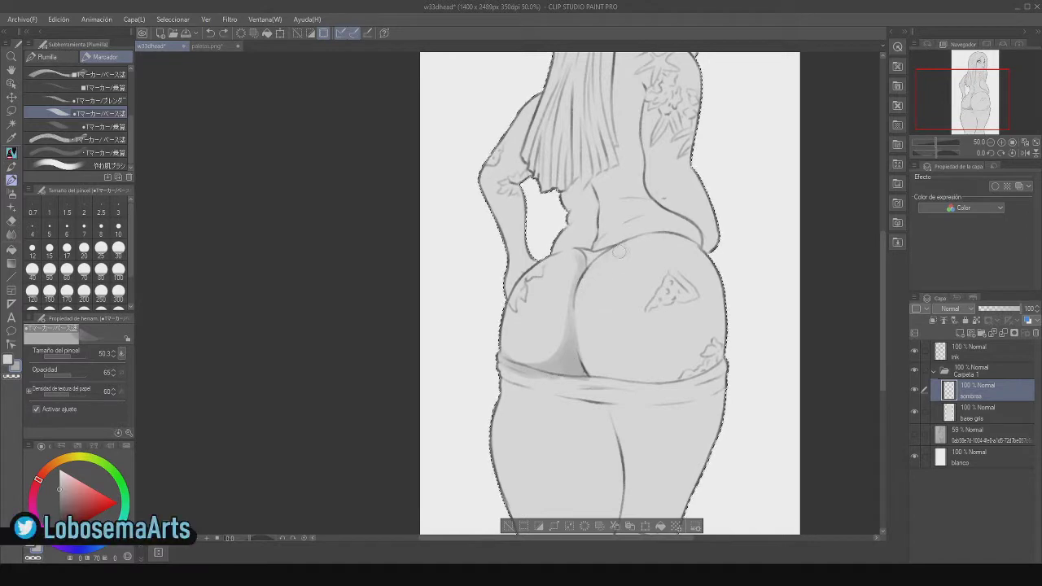
mouse_move(625, 244)
left_mouse_down()
mouse_move(578, 318)
mouse_move(591, 362)
left_mouse_up()
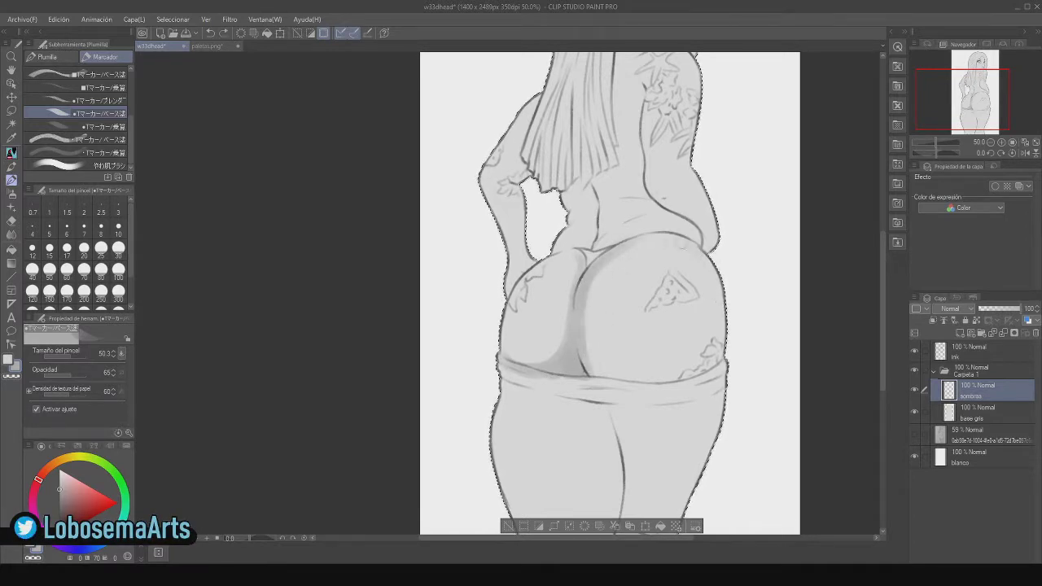
Check the drawing in a mirrored view, restore it, and shade the folds of the lower back.
left_click(1024, 153)
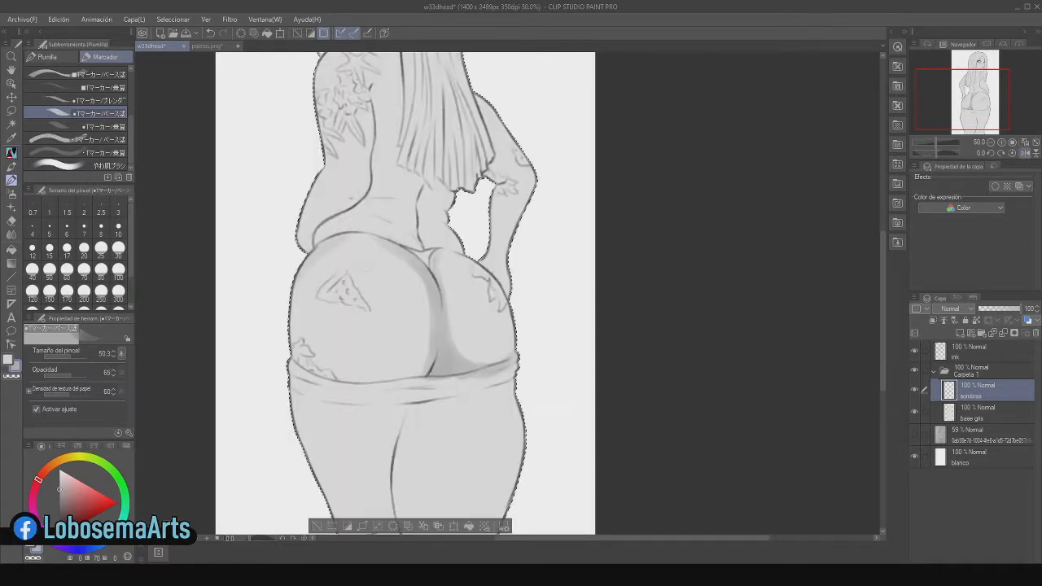
key("ctrl+h")
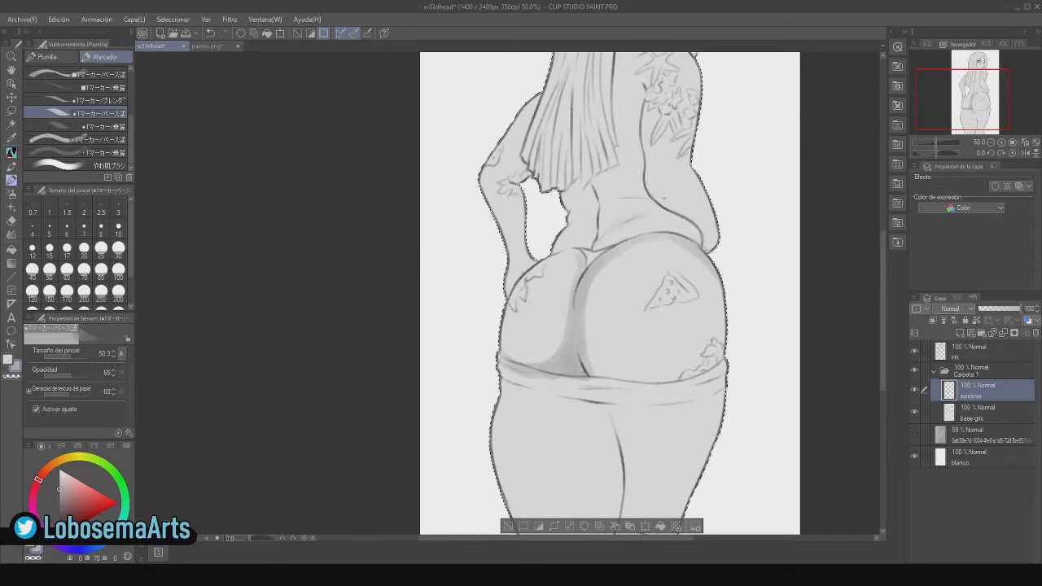
left_click_drag(647, 216, 624, 228)
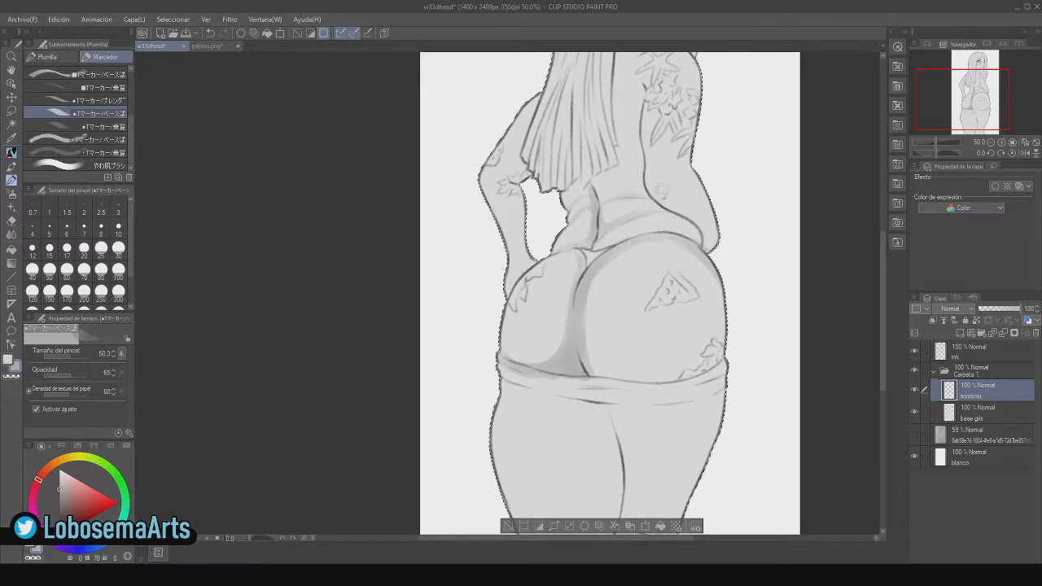
key("e")
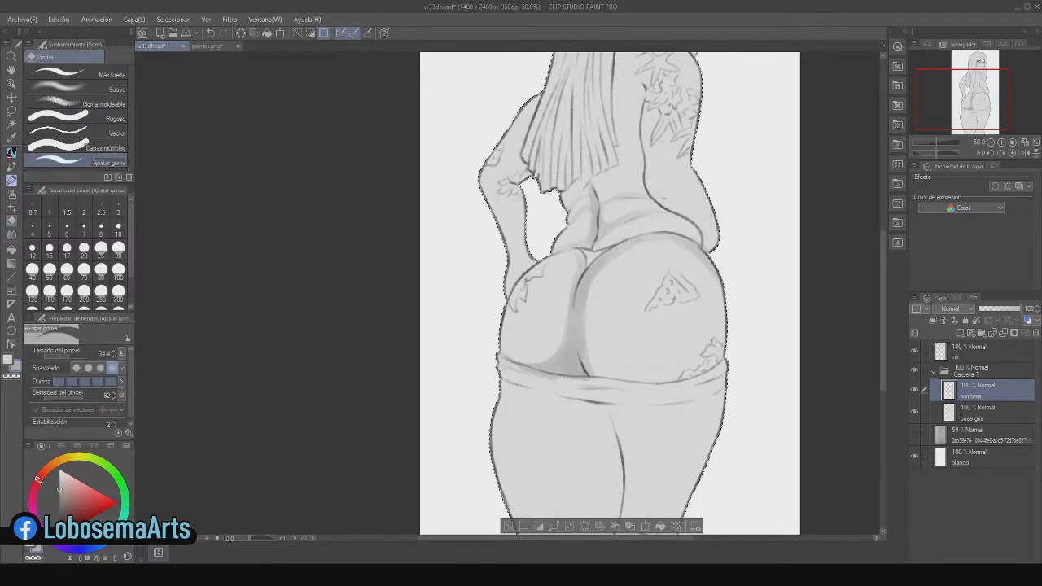
Set the marker size to 179.2 and broaden the shadow along the inner edge of the right buttock.
key("p")
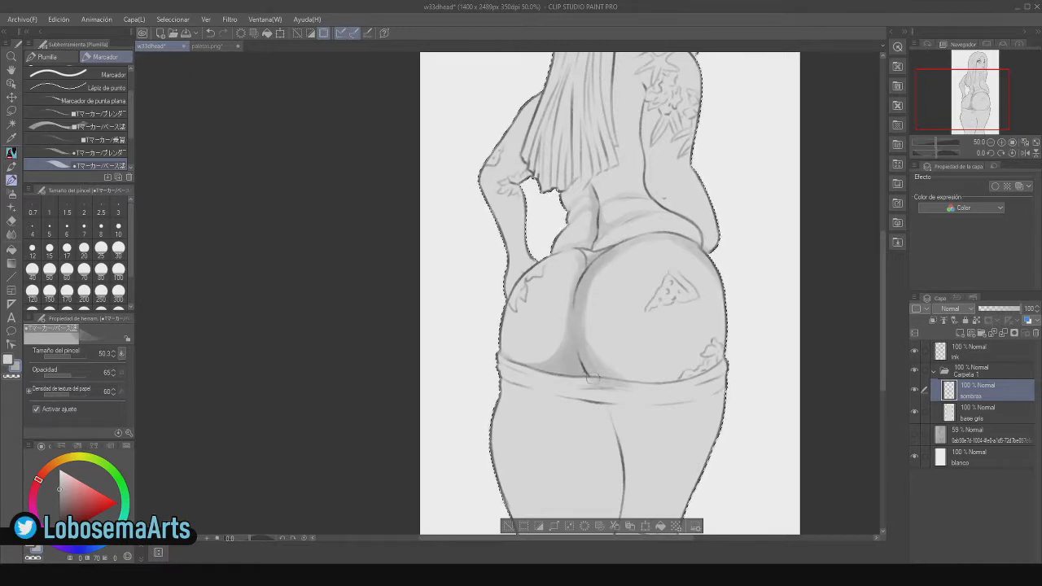
left_click(76, 357)
mouse_move(601, 275)
left_mouse_down()
mouse_move(609, 336)
mouse_move(635, 366)
left_mouse_up()
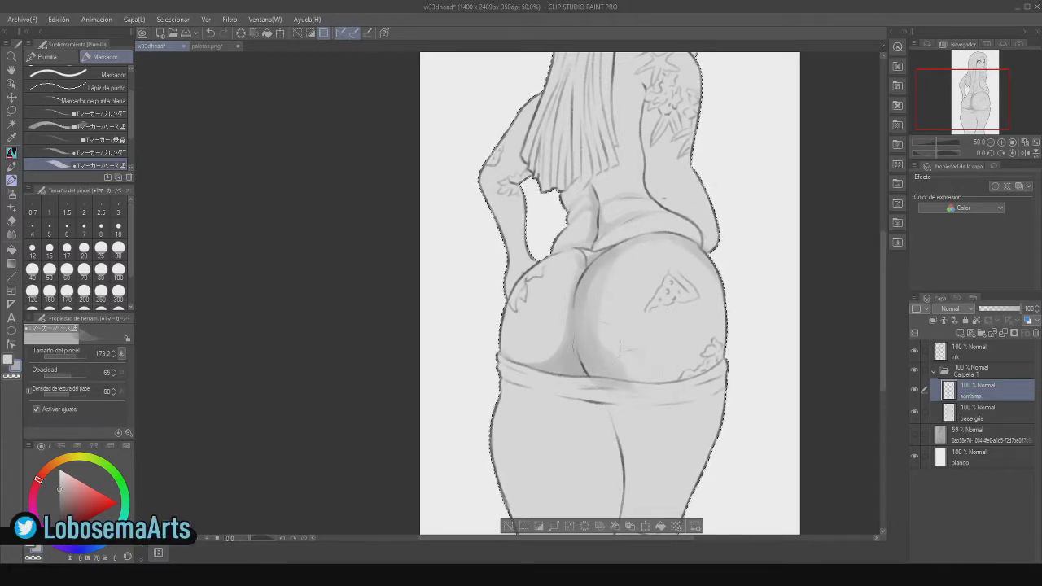
Set the marker size to about 64.9 and shade the inner side of the left leg below the waistband.
left_click(72, 357)
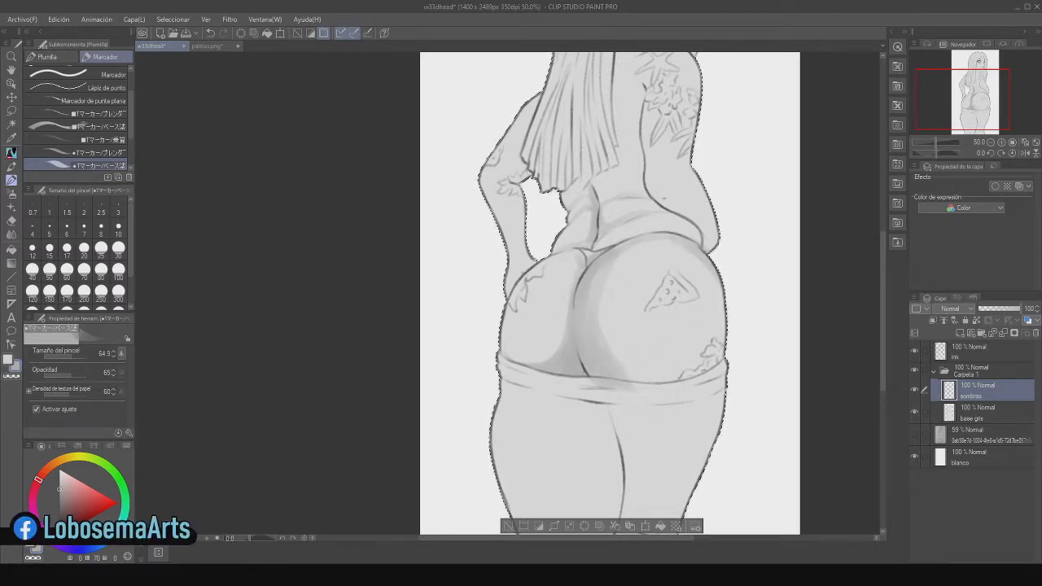
scroll(602, 293, "down", 3)
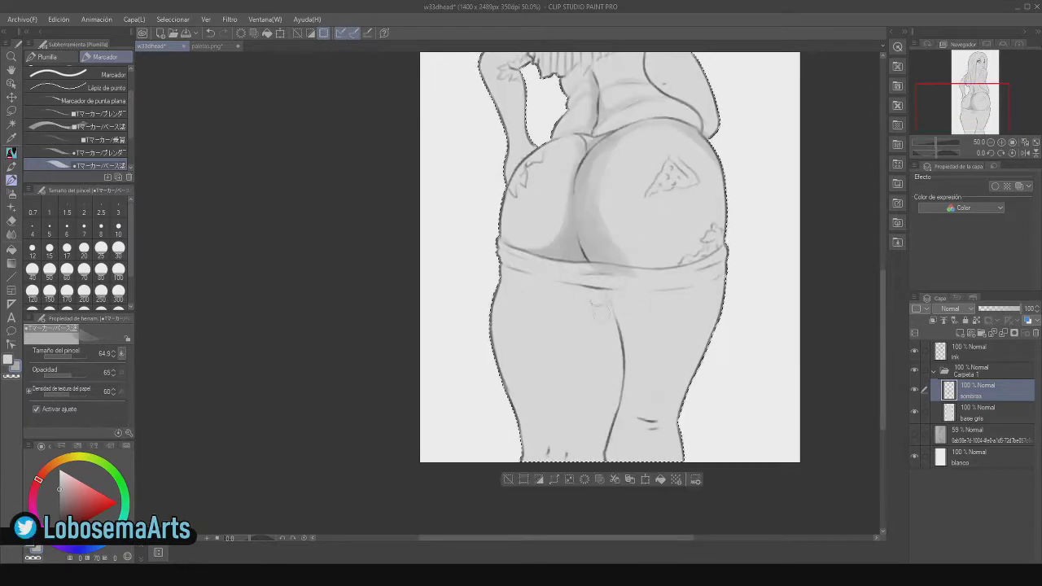
left_click_drag(583, 292, 599, 405)
left_click_drag(574, 281, 600, 431)
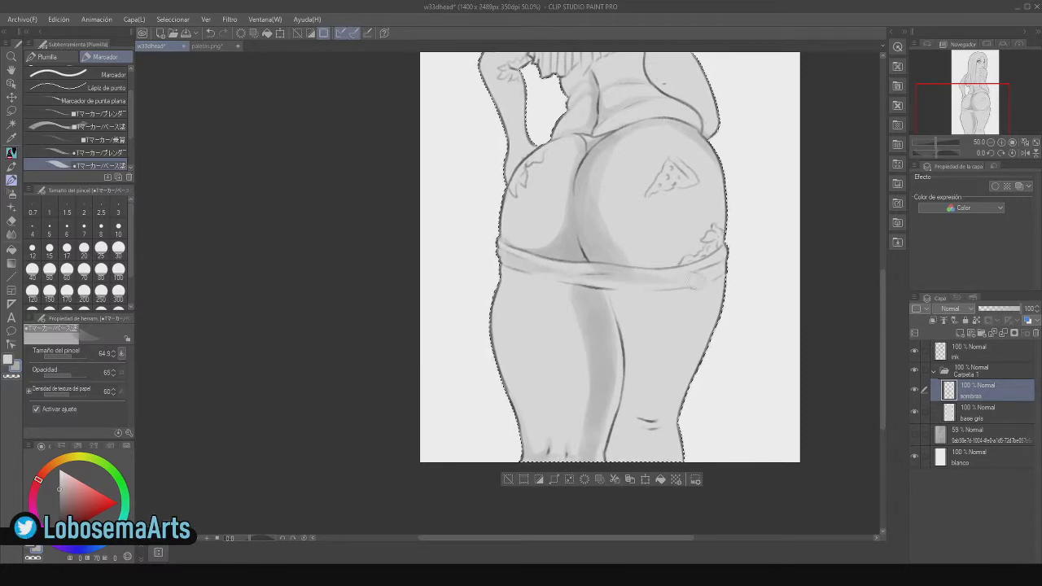
Refine the shading around the lowered waistband and right hip, alternating between the eraser and the marker.
key("e")
key("p")
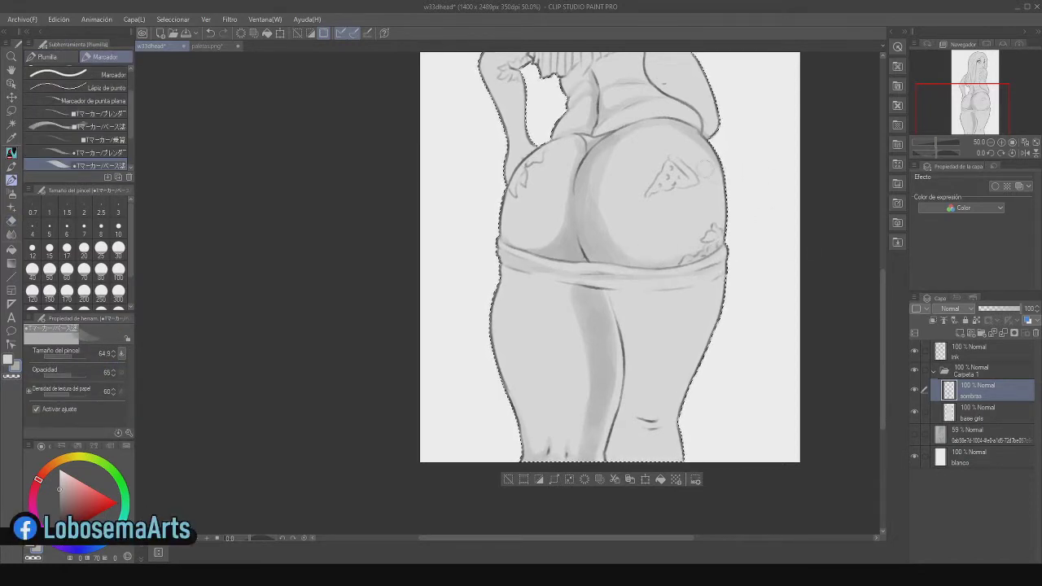
key("e")
key("p")
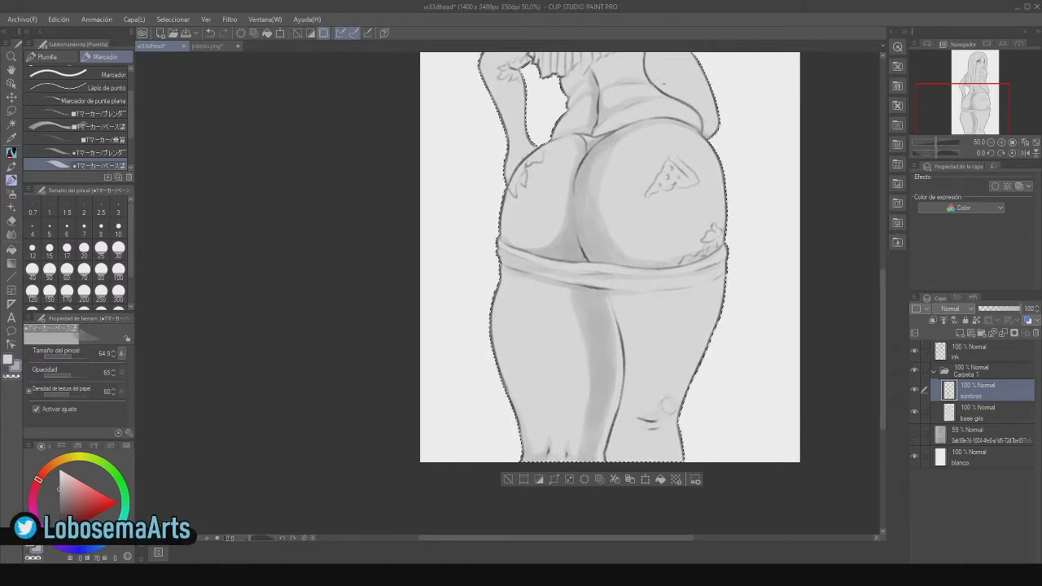
Shade the right leg's inner edge and the area around the knee crease with the marker at size 30.3, redoing unwanted strokes.
left_click(68, 358)
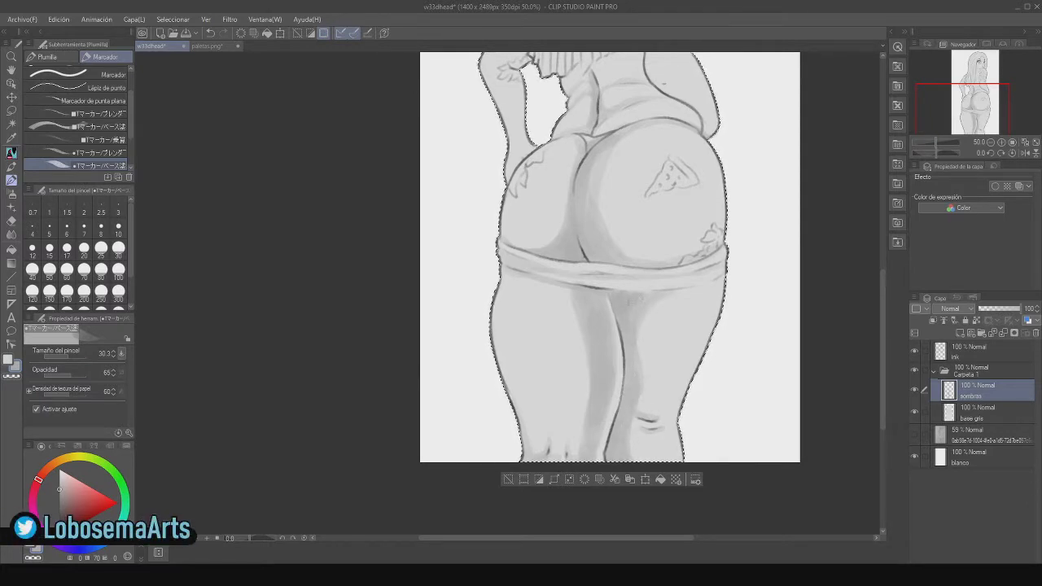
key("ctrl+z")
key("ctrl+z")
key("ctrl+z")
key("ctrl+z")
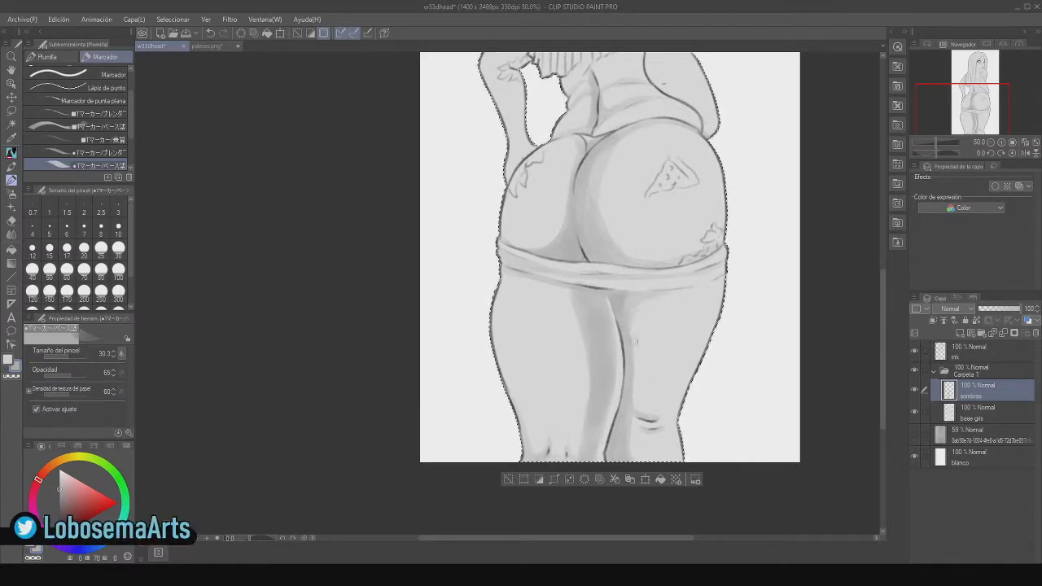
left_click_drag(626, 422, 640, 425)
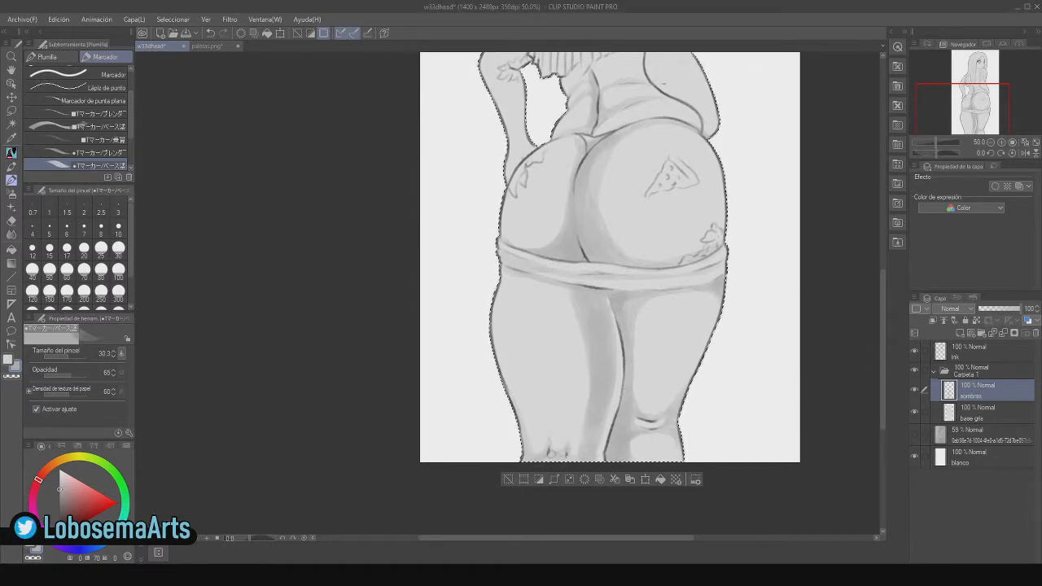
Shade the arms, back and waist folds with the marker at size 30.3, alternating with the eraser for corrections.
left_click_drag(883, 350, 892, 296)
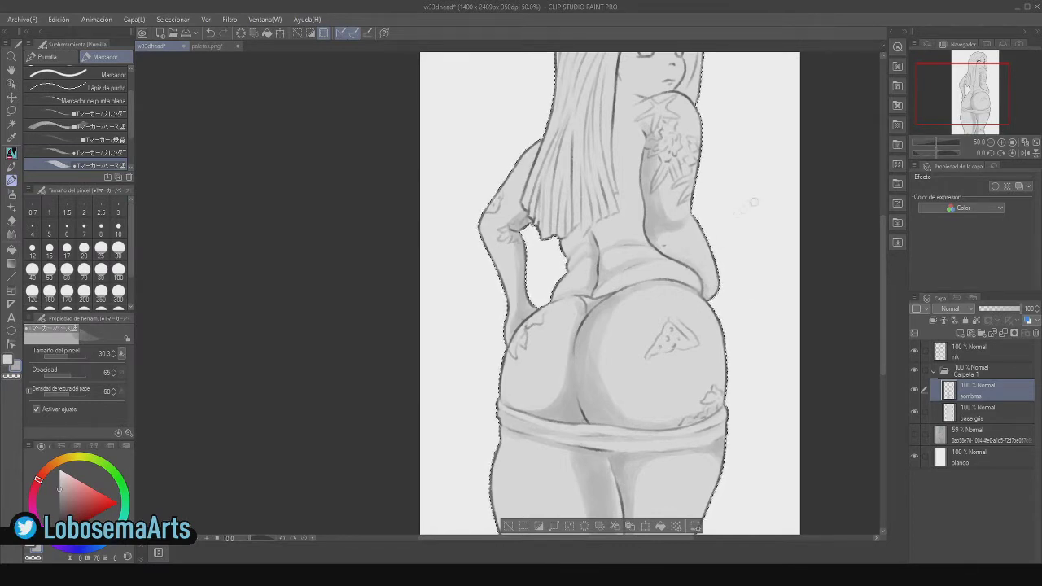
scroll(525, 152, "up", 3)
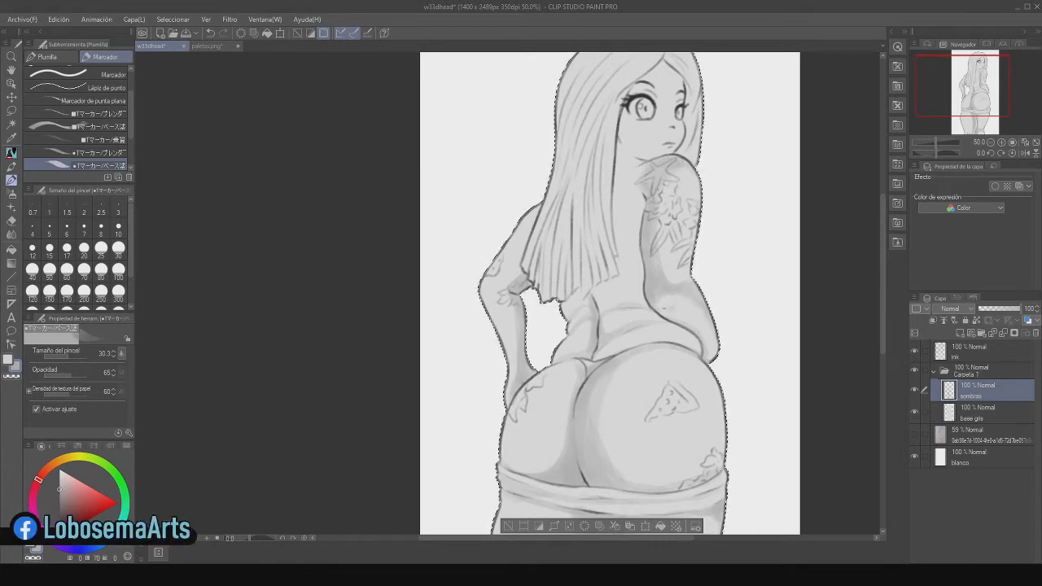
mouse_move(643, 84)
left_mouse_down()
mouse_move(616, 194)
mouse_move(621, 252)
left_mouse_up()
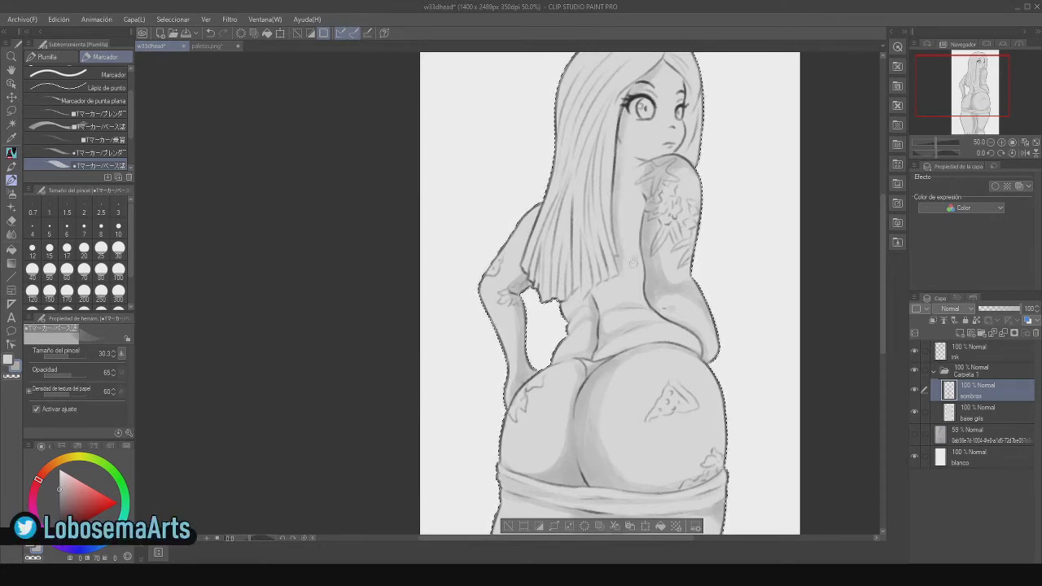
scroll(633, 262, "up", 2)
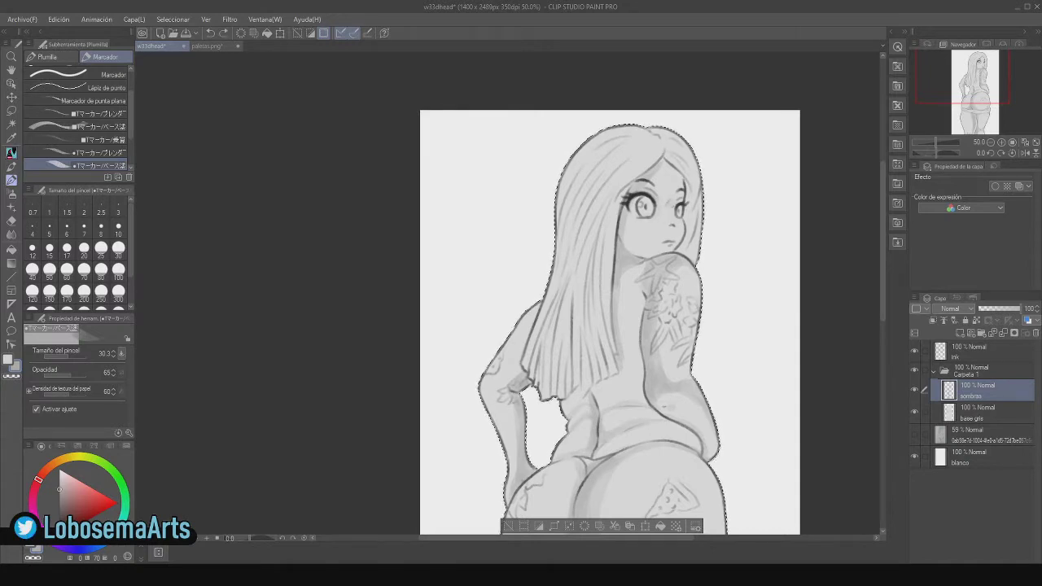
key("e")
key("p")
key("e")
key("p")
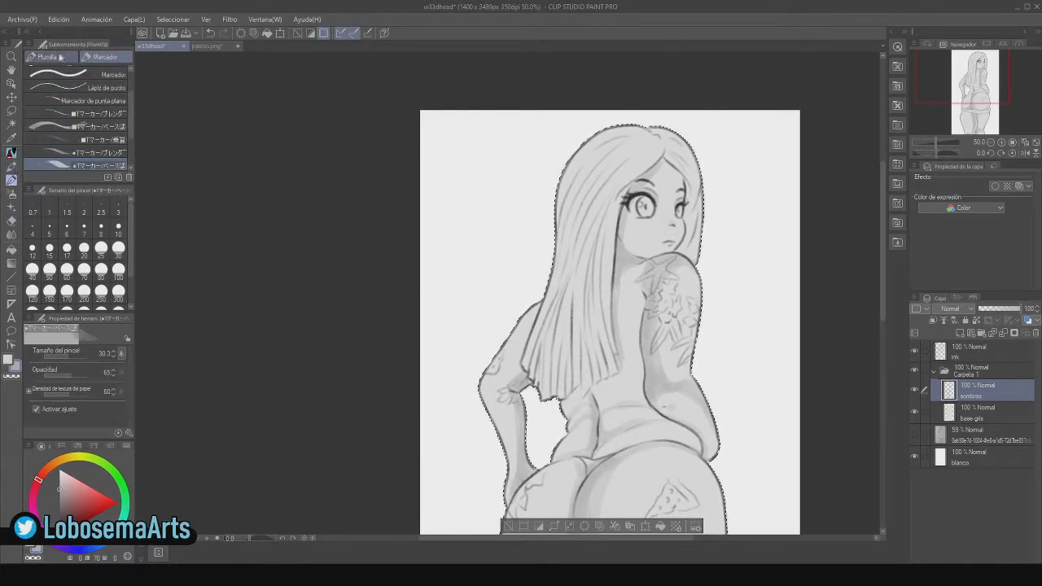
left_click(11, 167)
left_click(11, 179)
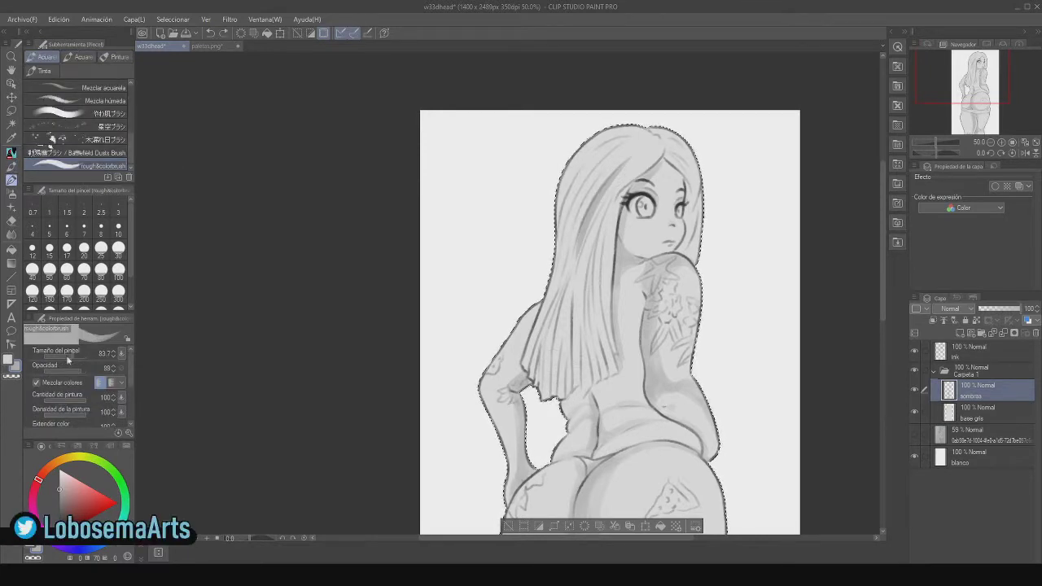
key("p")
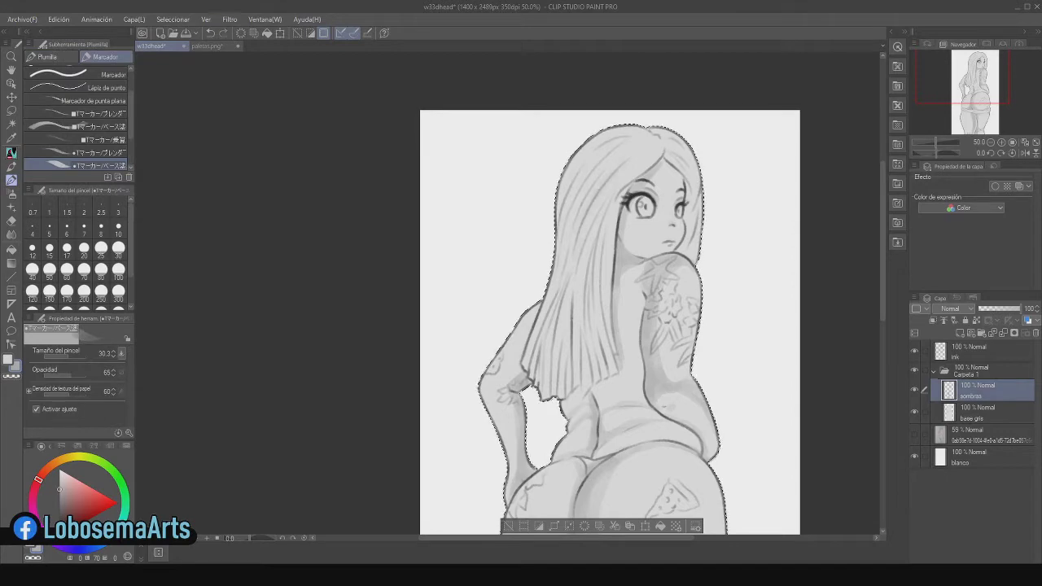
Set the marker size to 20.7 and shade the hair strands, undoing an unwanted stroke.
left_click_drag(883, 294, 883, 360)
left_click(991, 143)
left_click(991, 142)
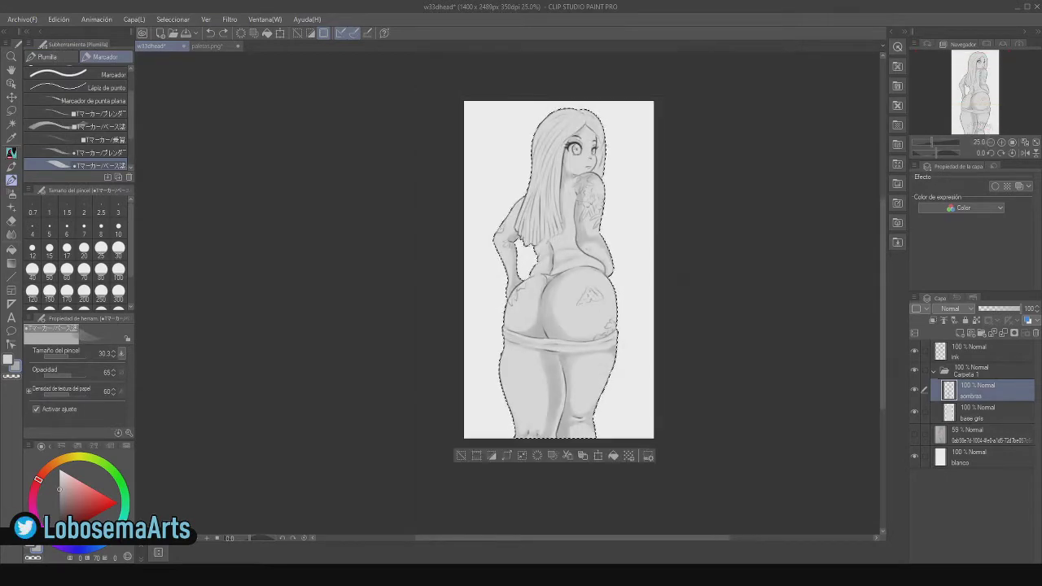
left_click(1001, 143)
key("e")
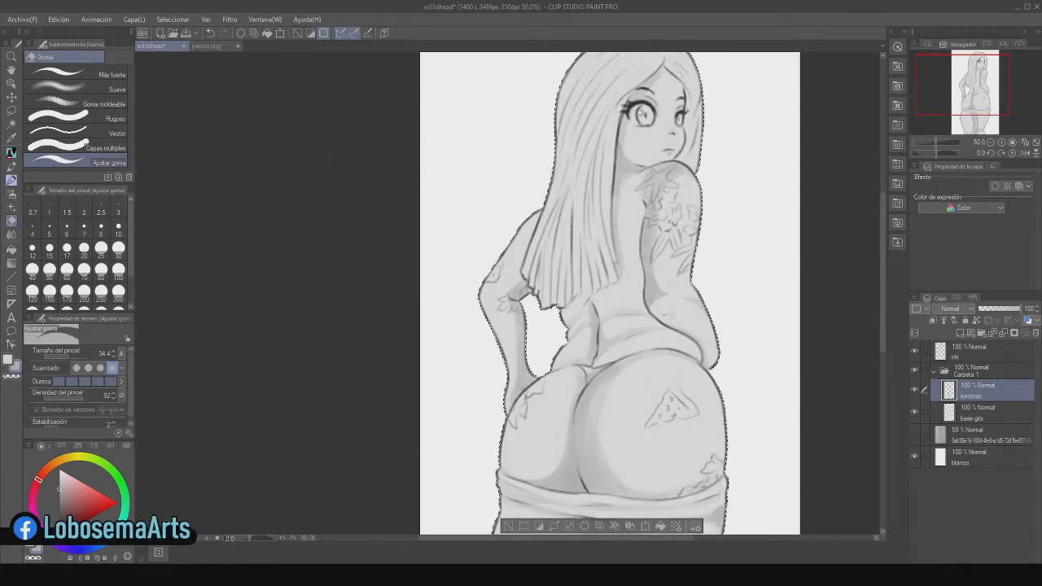
key("p")
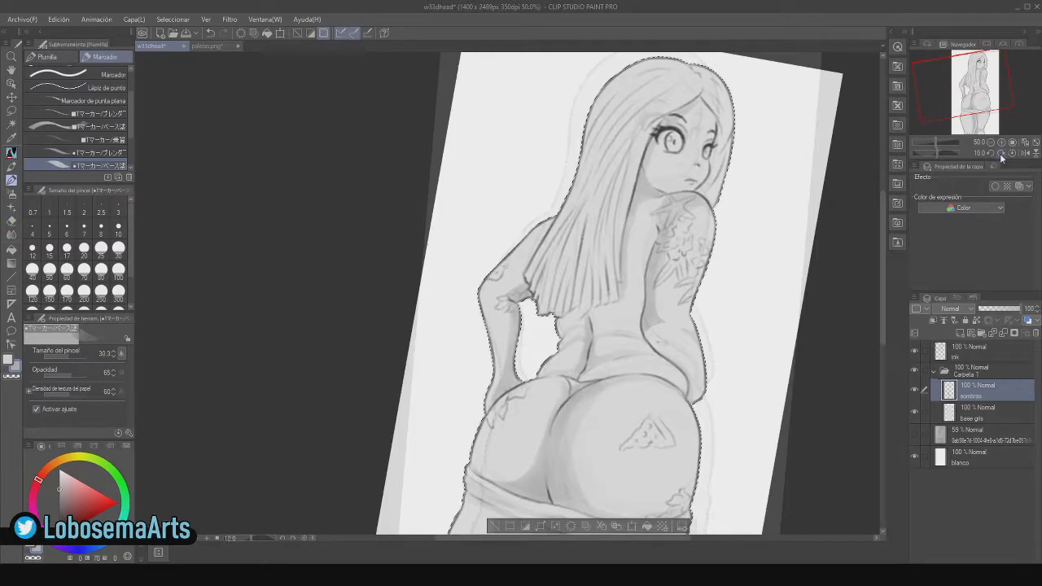
left_click(1001, 153)
left_click_drag(552, 301, 550, 196)
key("ctrl+z")
left_click(68, 356)
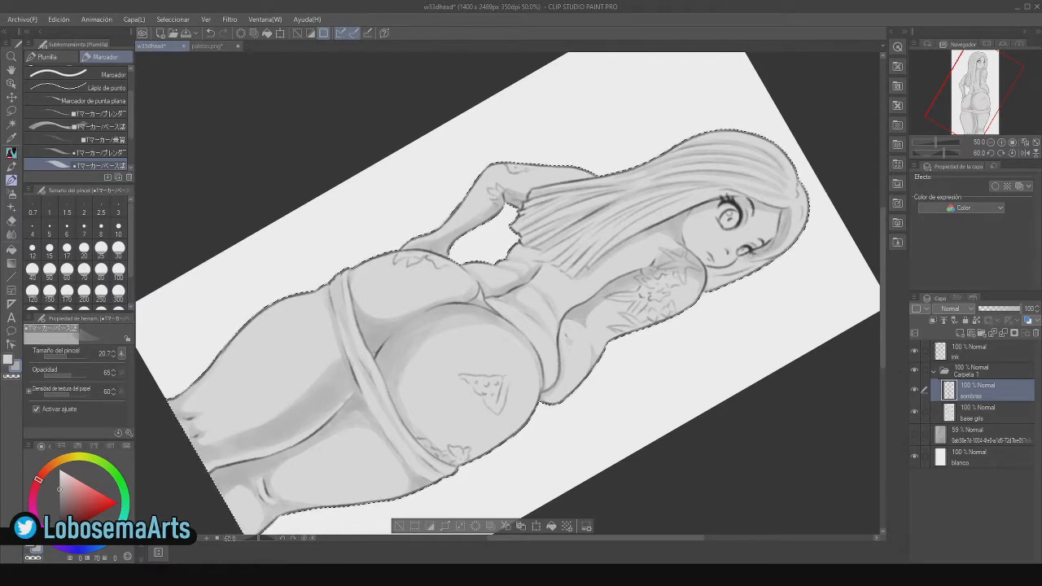
left_click(991, 153)
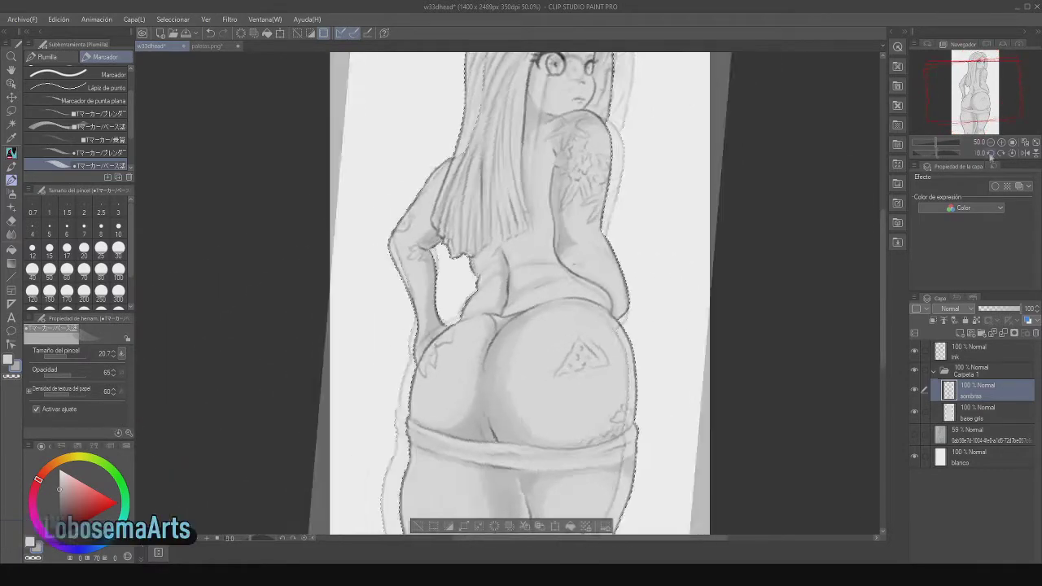
left_click_drag(974, 91, 974, 75)
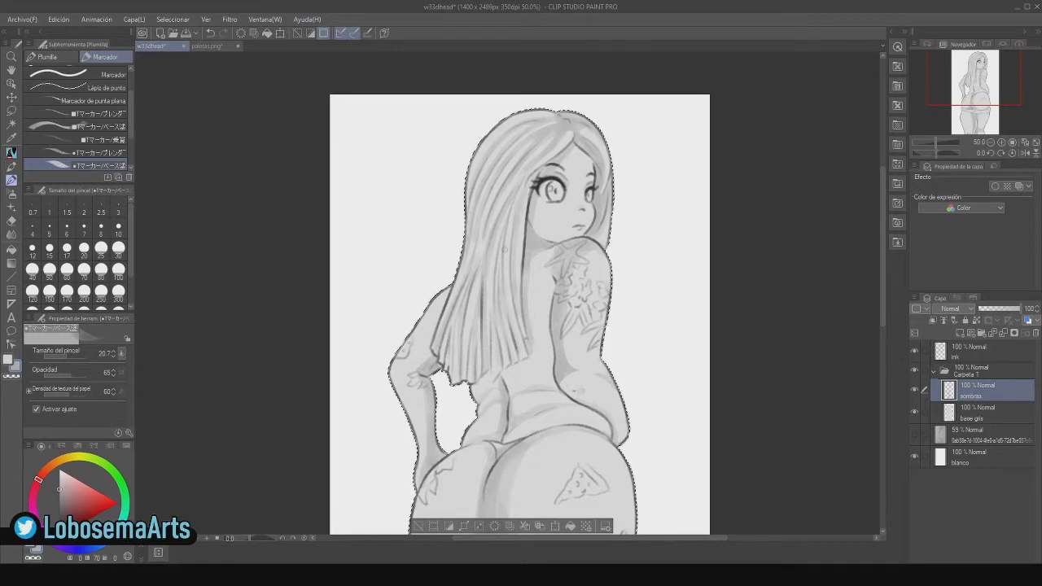
Blend the shadow edges across both buttocks with the Tマーカー/ブレンダー marker at size 39.1, redoing an unwanted stroke.
left_click_drag(882, 280, 882, 351)
left_click(81, 153)
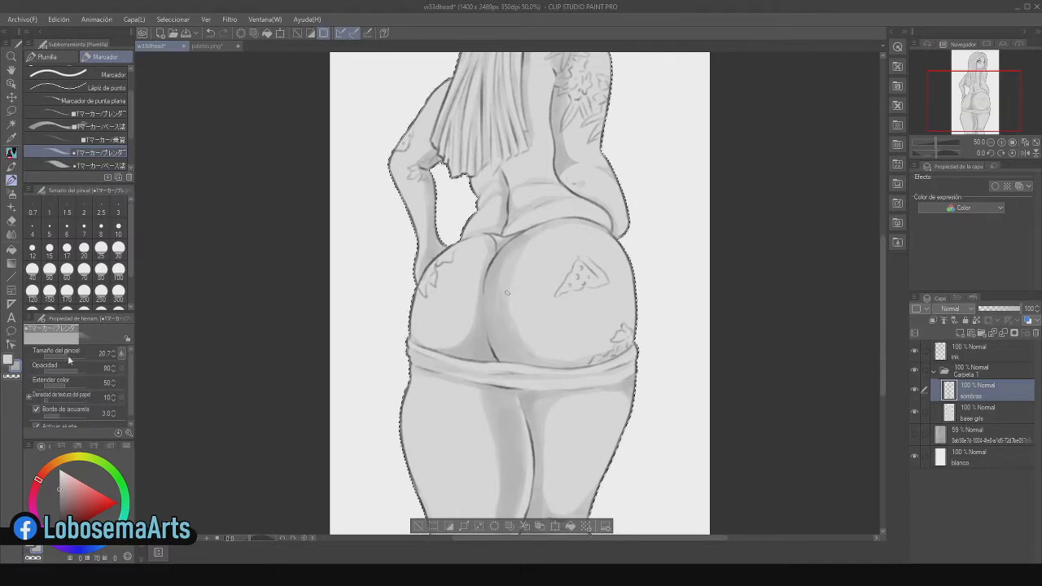
left_click(70, 355)
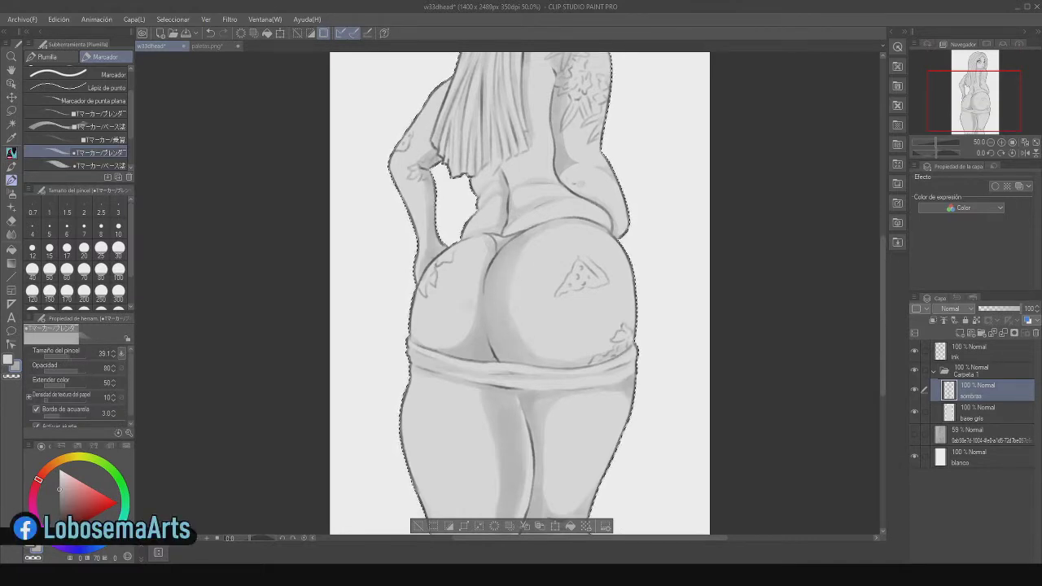
mouse_move(477, 337)
left_mouse_down()
mouse_move(449, 344)
mouse_move(474, 303)
left_mouse_up()
key("ctrl+z")
left_click_drag(884, 321, 884, 338)
left_click(990, 142)
left_click(1001, 153)
left_click(1001, 153)
left_click(1001, 153)
left_click(1001, 153)
left_click(1001, 153)
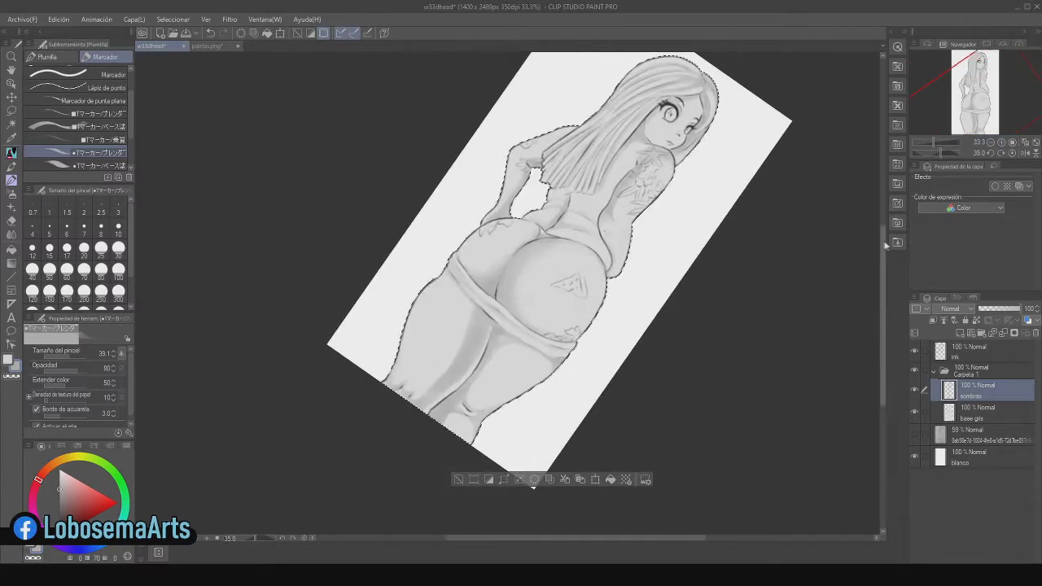
left_click_drag(884, 245, 884, 230)
scroll(793, 164, "up", 1)
Return to the base marker, take a darker gray from paletas.png, and deepen the hair, face and neck shadows at size 20.7.
left_click(89, 165)
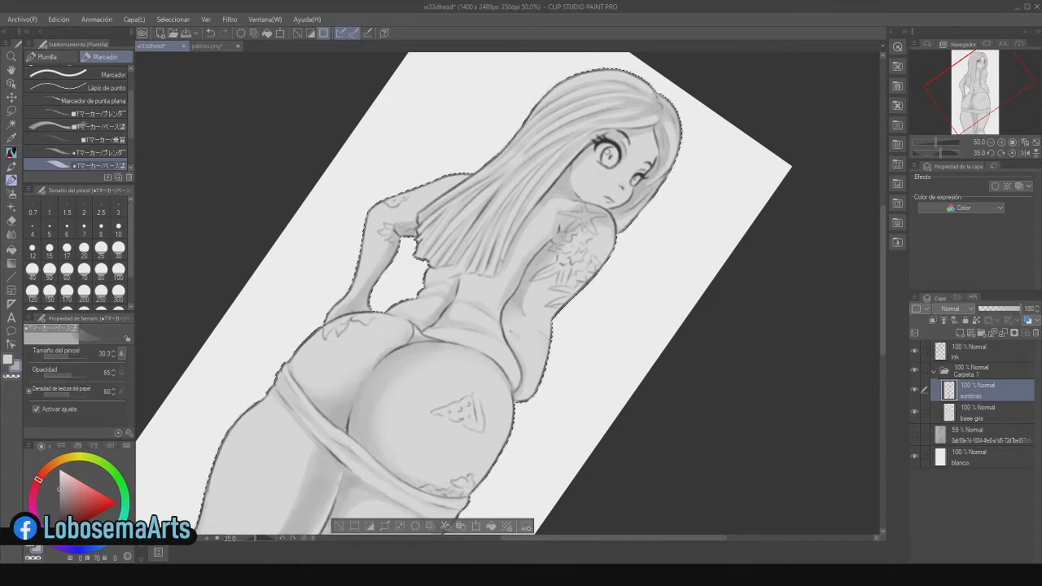
left_click(991, 153)
left_click(991, 153)
left_click(991, 153)
left_click(991, 153)
left_click(991, 153)
left_click(991, 152)
left_click(991, 153)
left_click(991, 153)
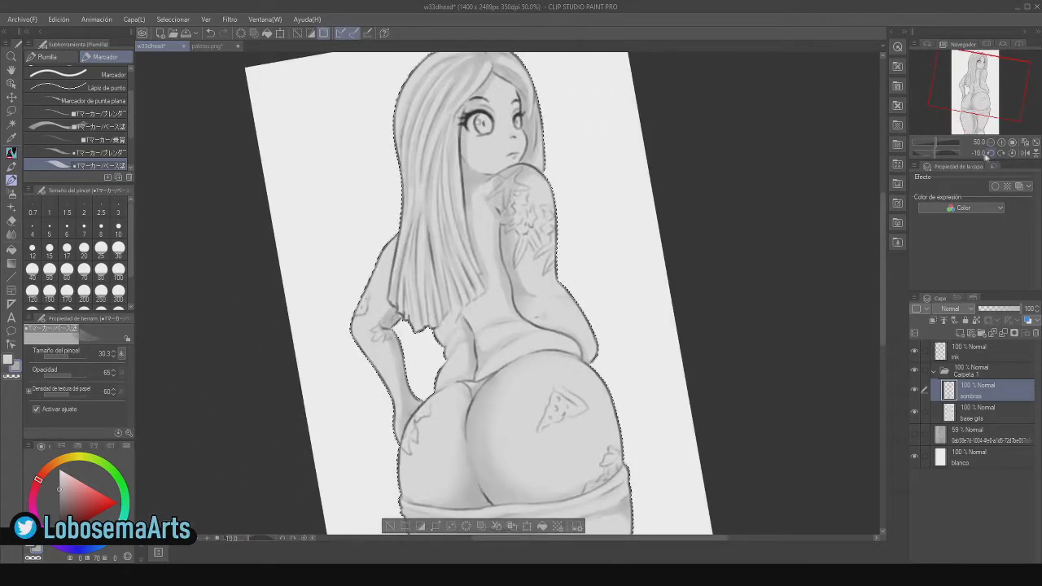
left_click(1012, 153)
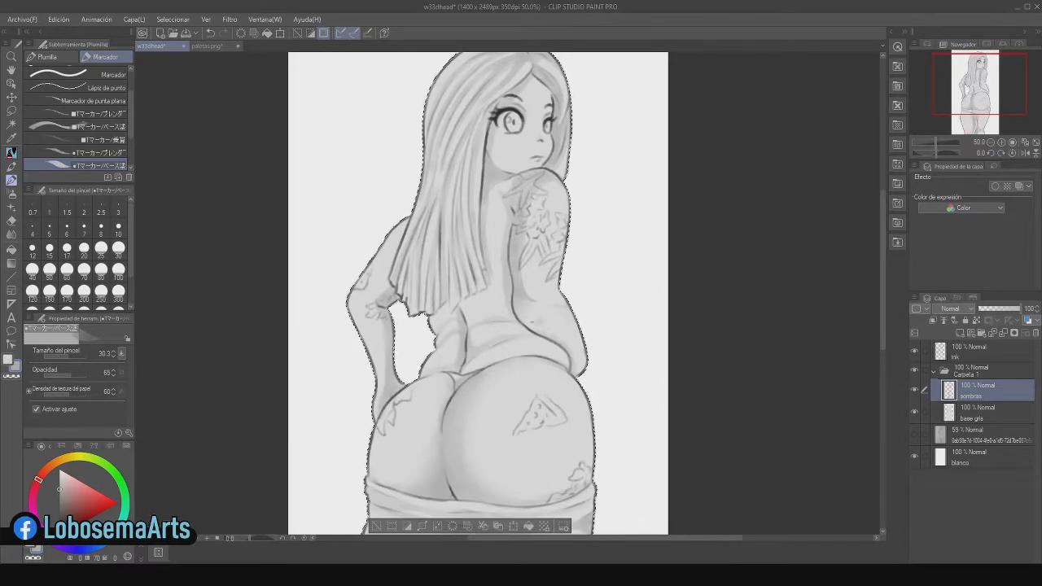
left_click(207, 45)
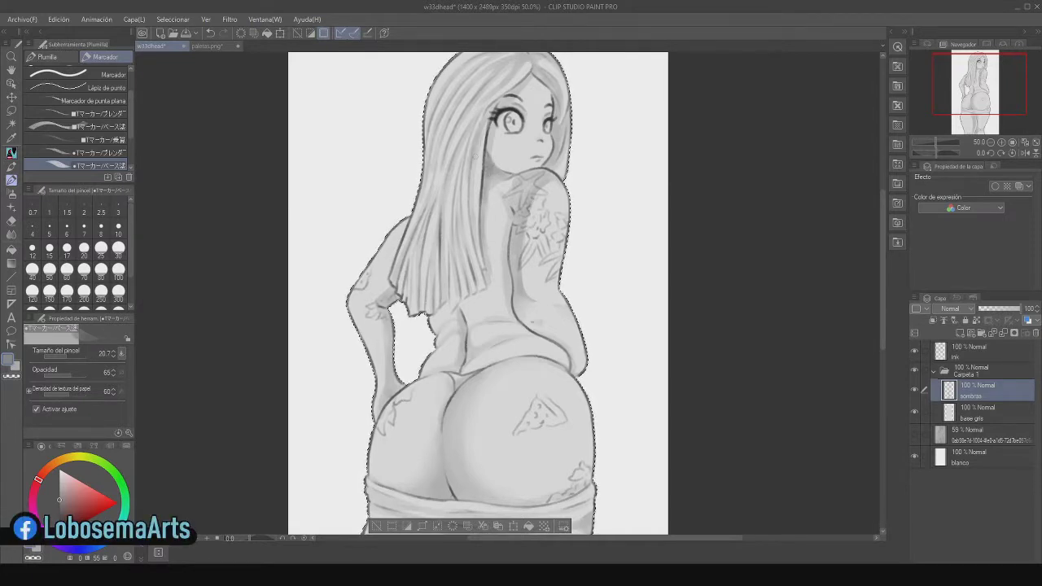
scroll(478, 293, "up", 3)
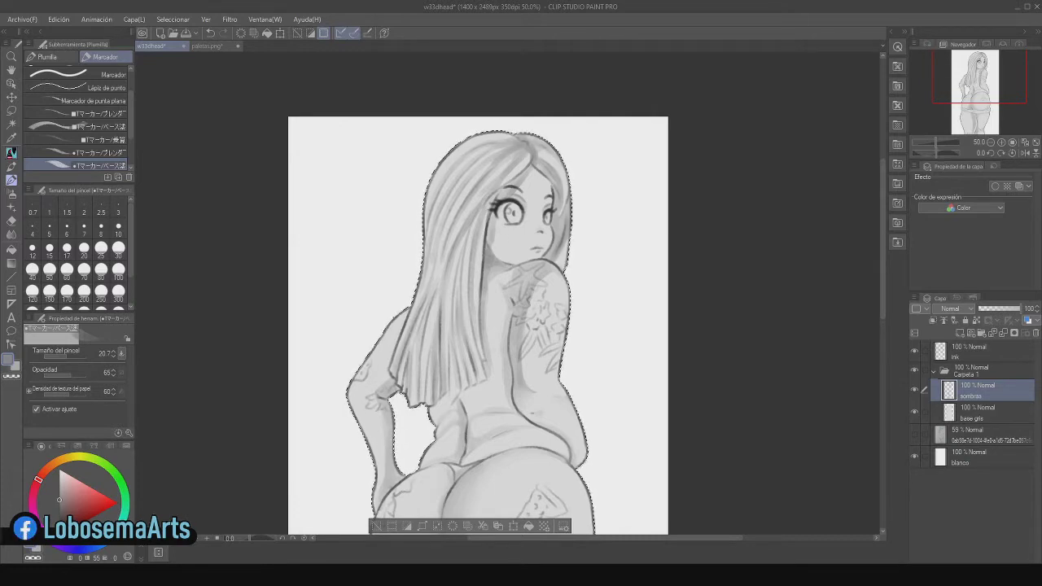
Deepen the shadows around the waist folds and between the buttocks with the darker gray marker, undoing an unwanted stroke.
scroll(478, 293, "down", 4)
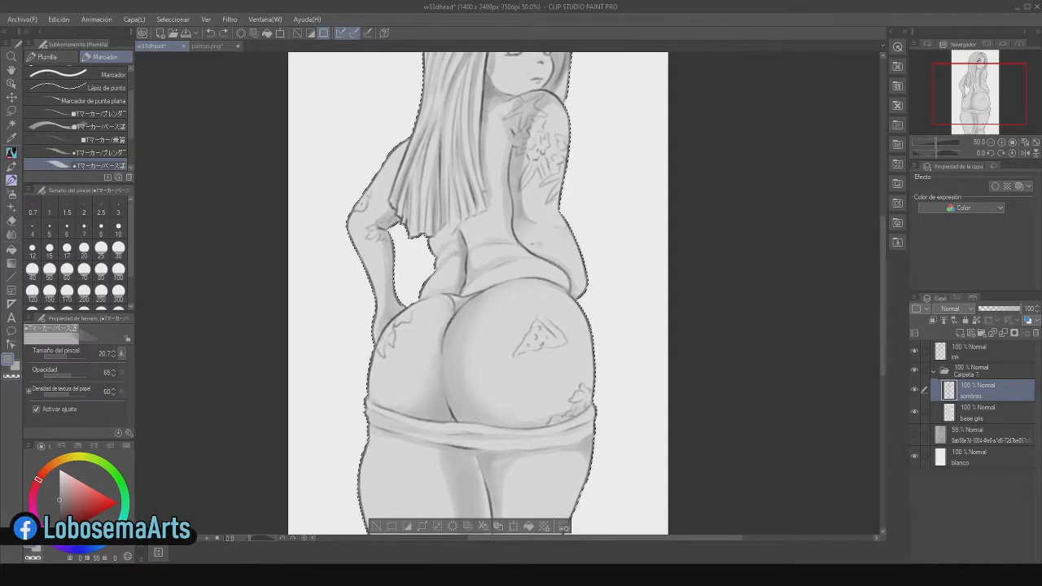
left_click_drag(488, 245, 509, 242)
key("ctrl+z")
scroll(488, 317, "down", 3)
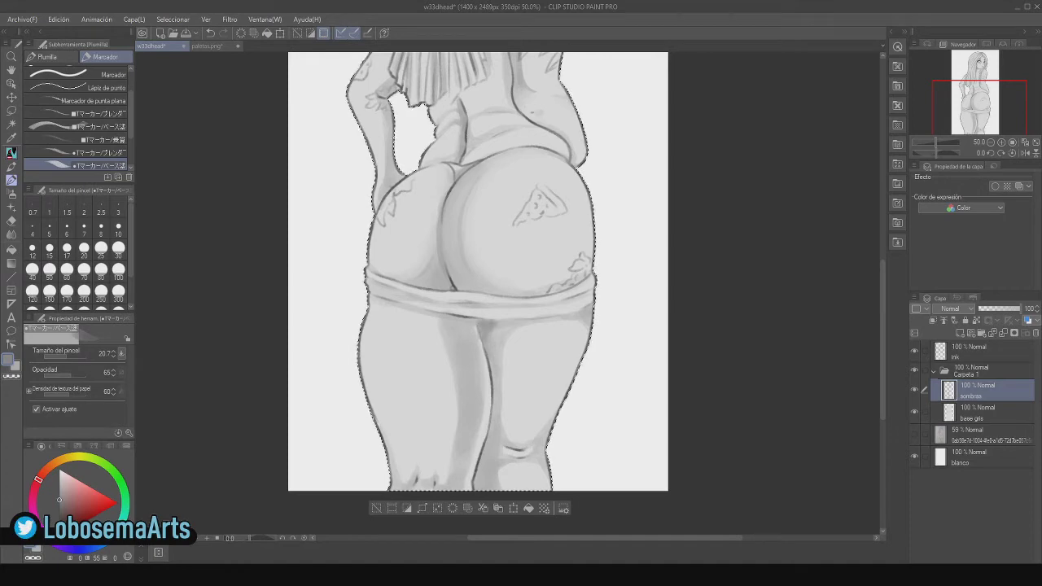
Darken the shadows along the inner legs, below the waistband and around the knee with the marker at size 20.7.
left_click_drag(883, 315, 885, 355)
left_click(1001, 153)
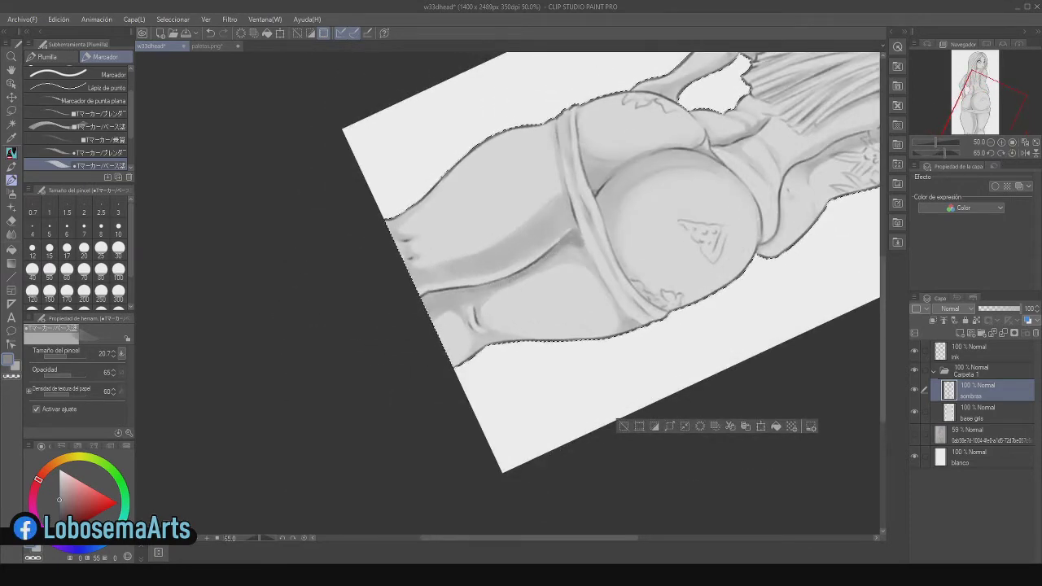
left_click(990, 153)
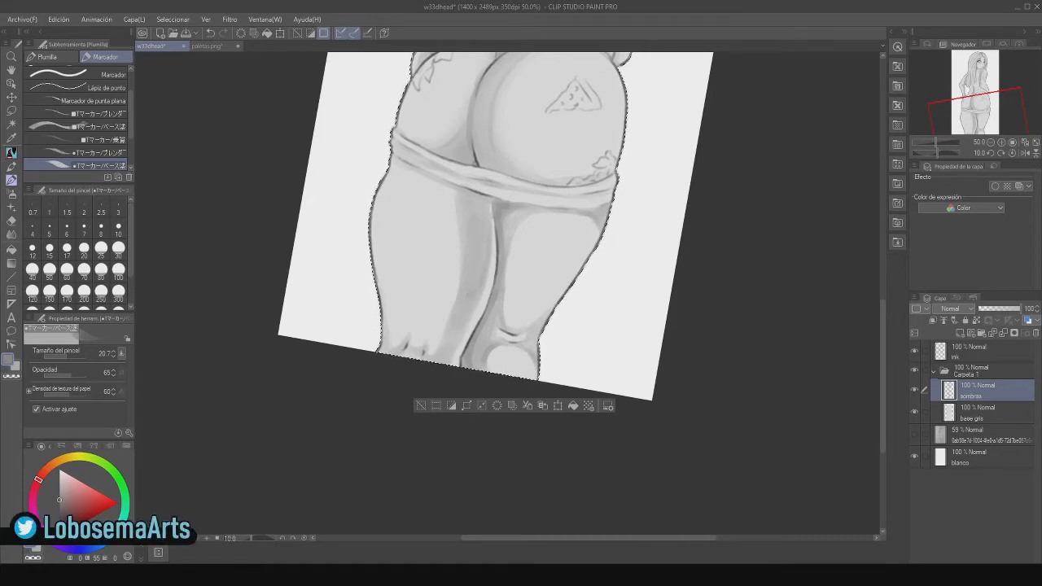
left_click(1000, 153)
left_click(1001, 153)
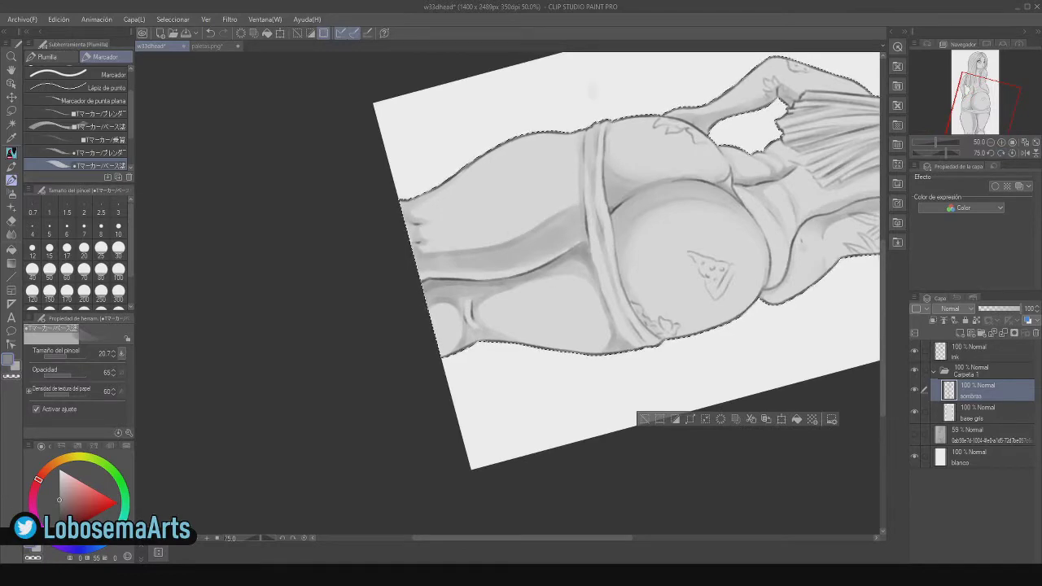
left_click(991, 154)
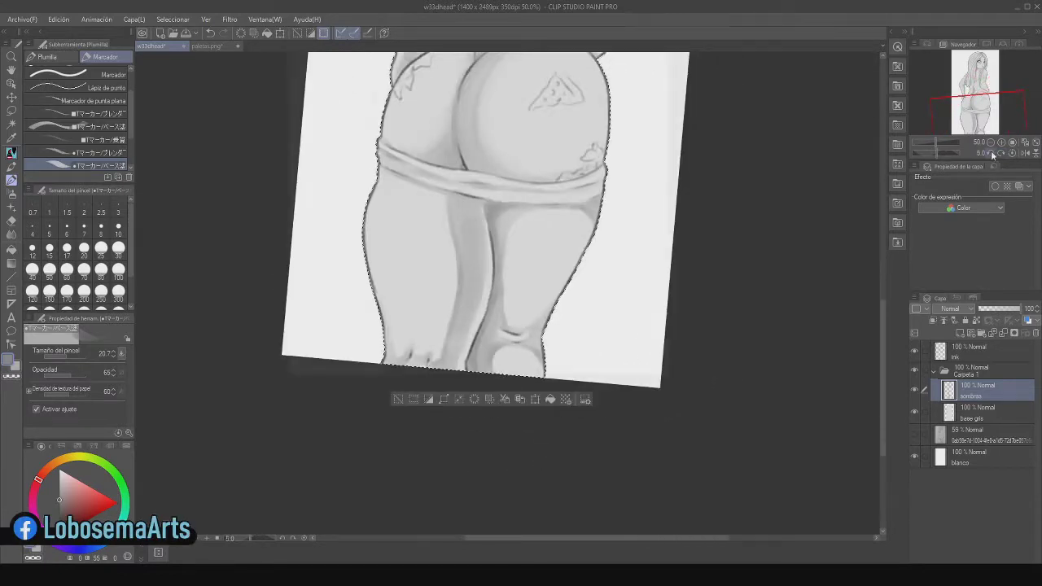
Darken the shadow on the left forearm and inspect the shading across the whole figure.
left_click_drag(883, 347, 887, 274)
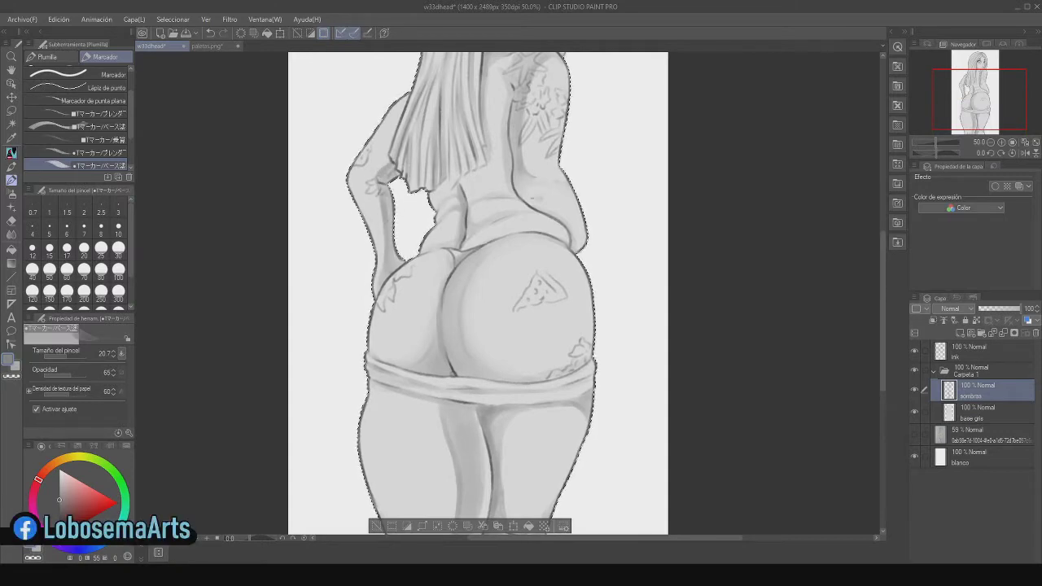
scroll(477, 293, "up", 2)
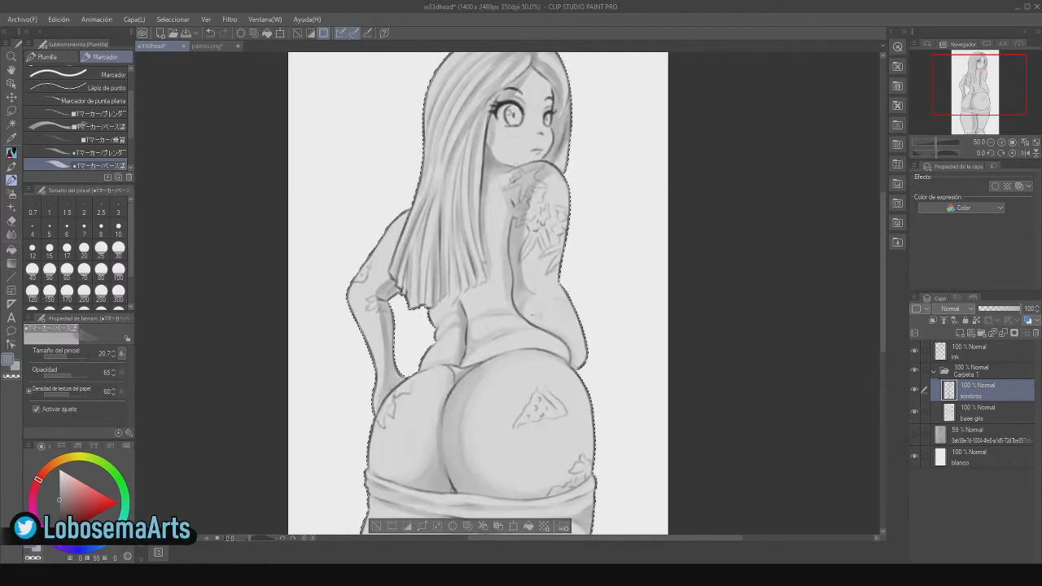
left_click(990, 143)
left_click(990, 142)
left_click_drag(882, 297, 880, 327)
left_click(991, 143)
left_click(990, 143)
left_click(1003, 147)
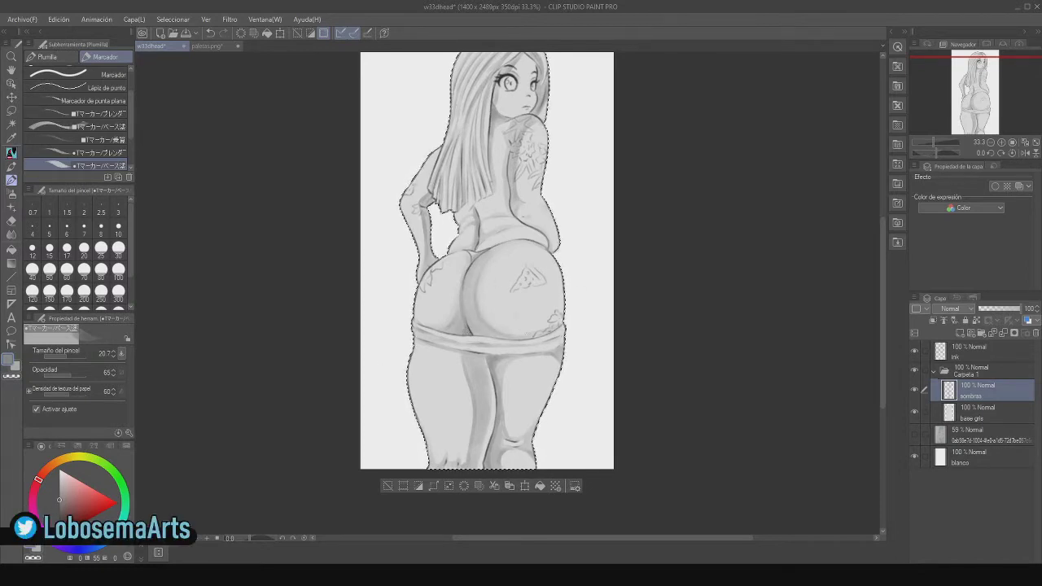
Pick white and paint soft highlights on both buttocks with the marker at sizes 34.4 and 64.9.
left_click_drag(883, 300, 883, 292)
left_click_drag(65, 477, 59, 469)
left_click_drag(533, 349, 555, 347)
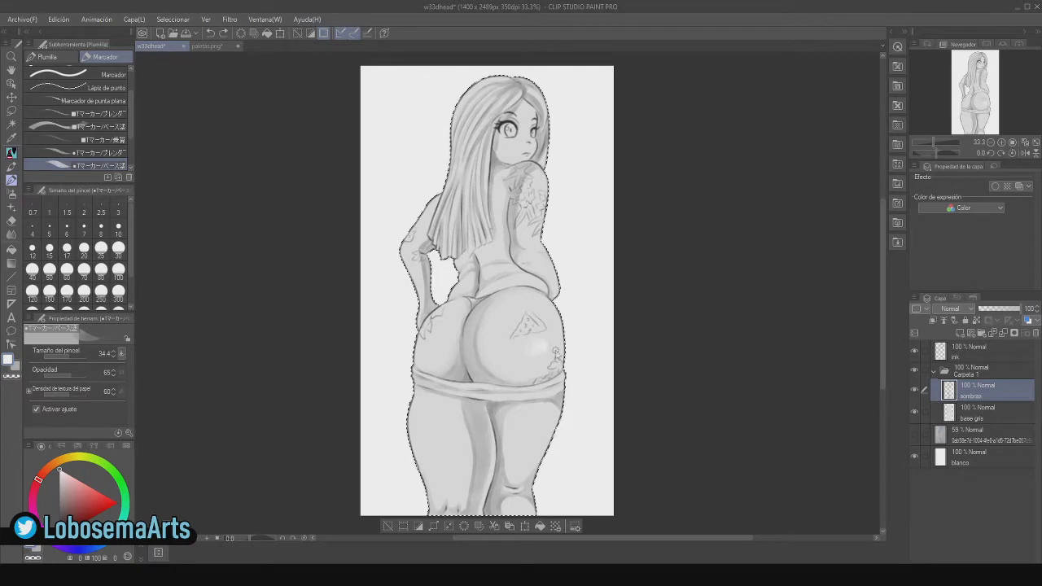
left_click(75, 358)
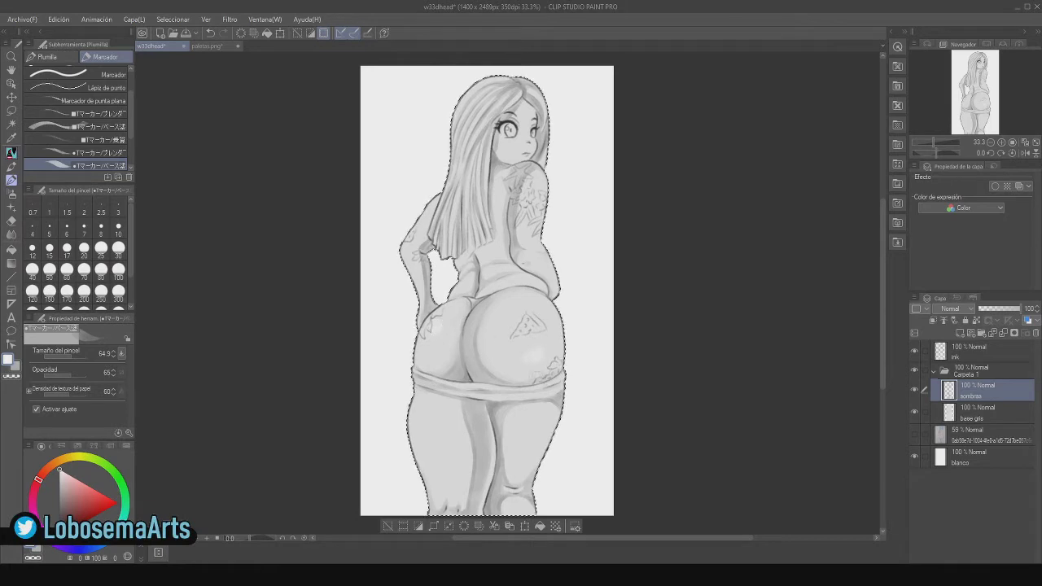
Paint white highlights on the right thigh and calf with the marker at size 39.1.
left_click_drag(537, 482, 529, 466)
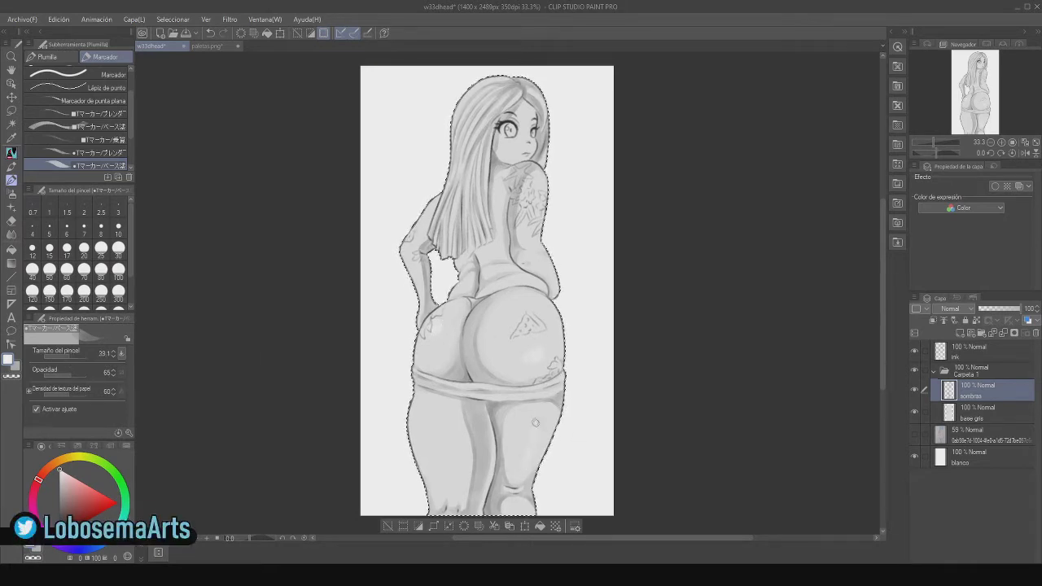
left_click_drag(534, 433, 526, 454)
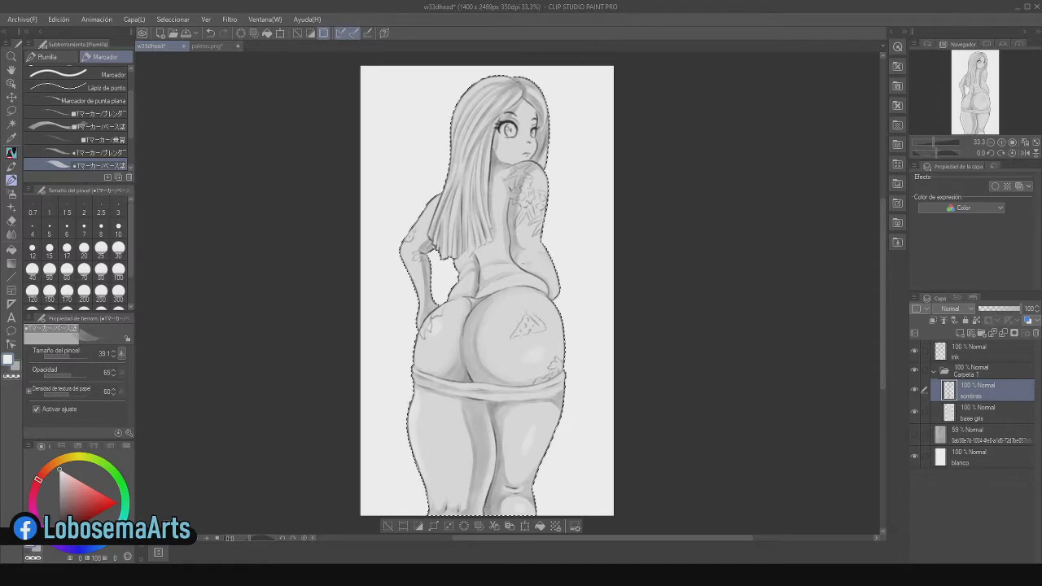
left_click(1001, 143)
left_click_drag(979, 93, 979, 112)
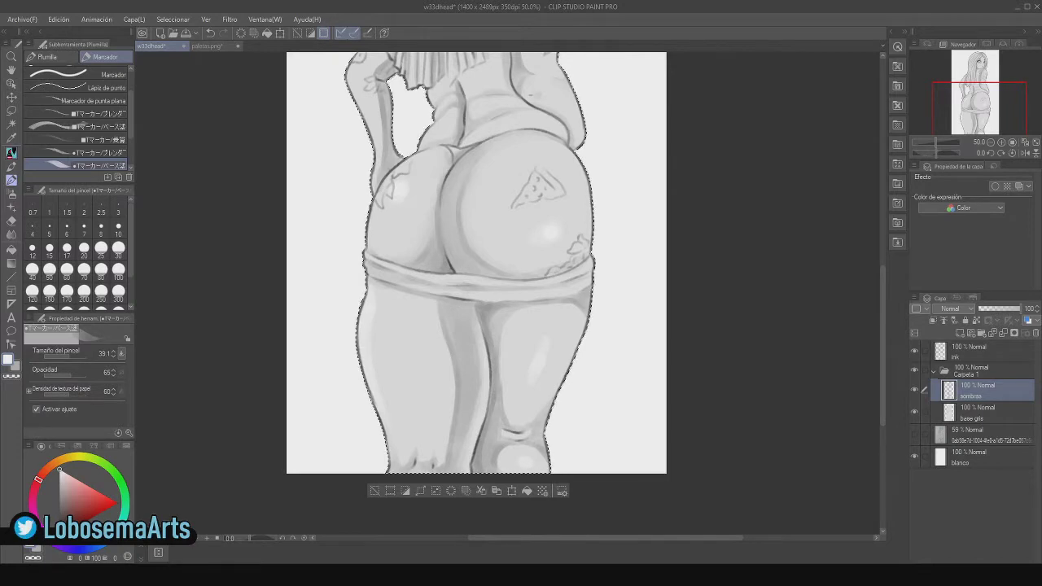
Shade the character's lips in mid gray with the marker at size 8.5.
scroll(476, 293, "up", 3)
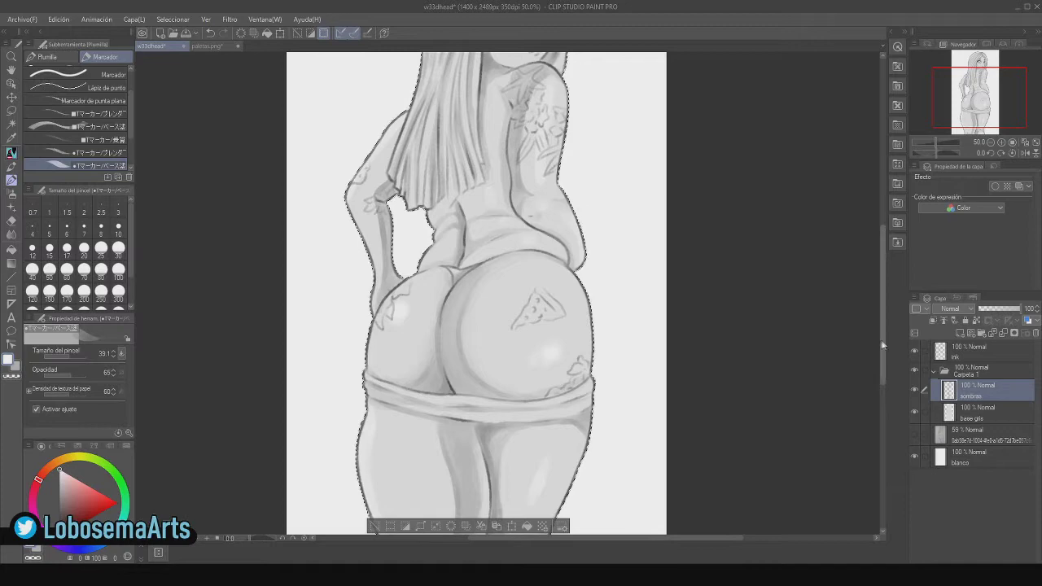
left_click_drag(883, 347, 883, 276)
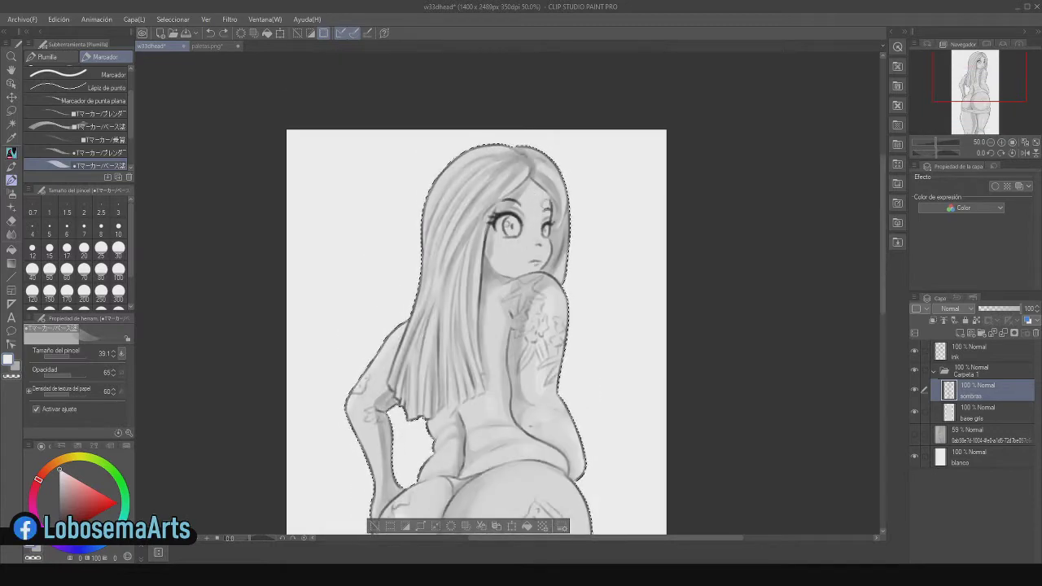
scroll(546, 233, "up", 2)
left_click(67, 356)
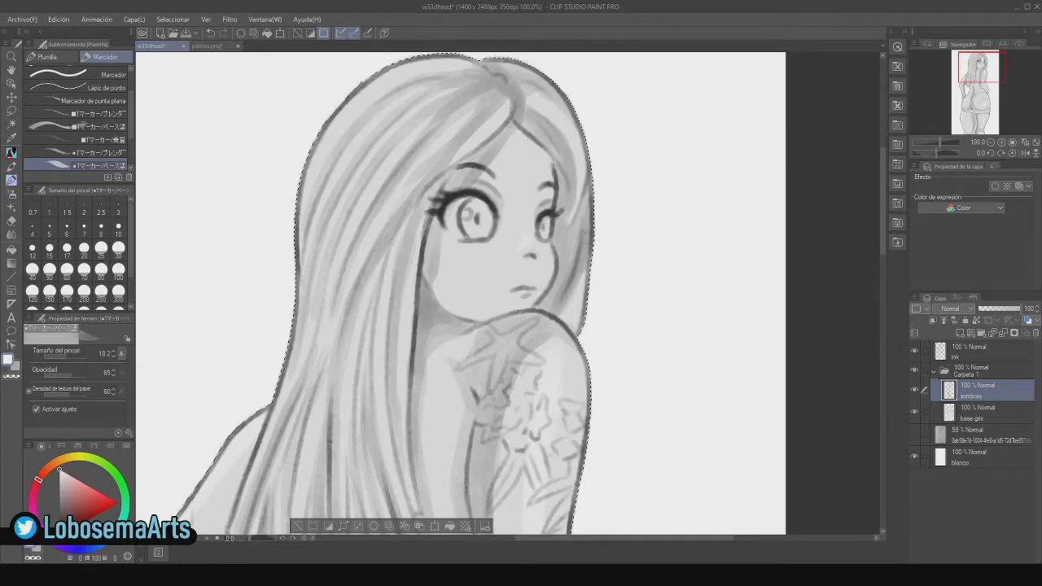
key("e")
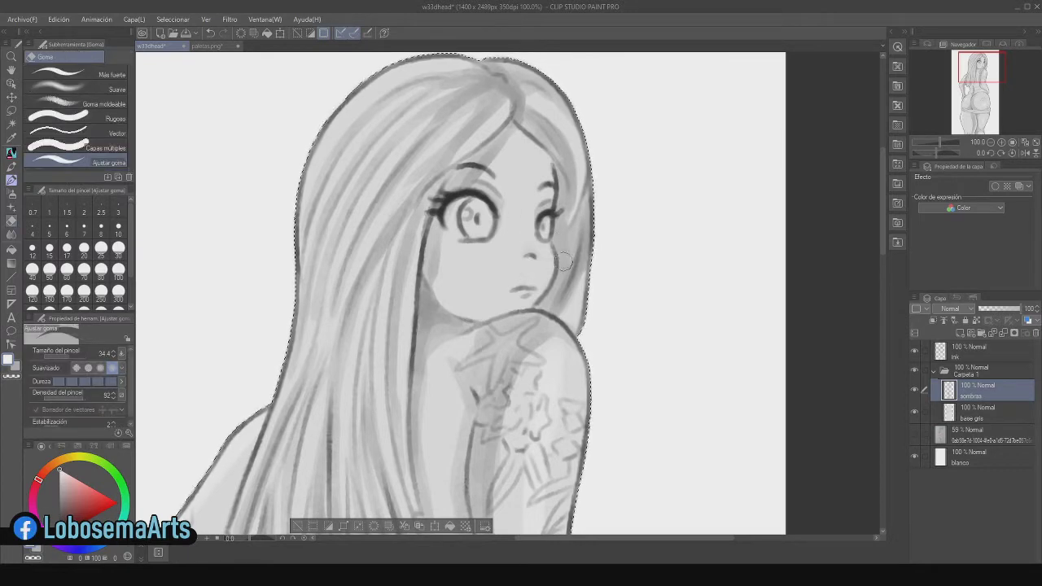
left_click(11, 152)
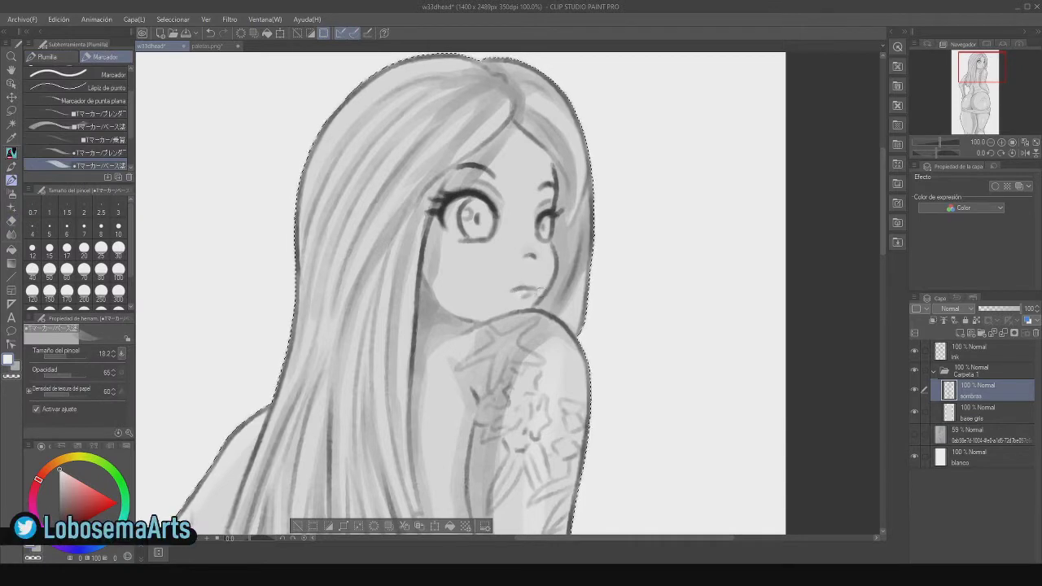
left_click_drag(68, 356, 63, 356)
left_click(59, 489)
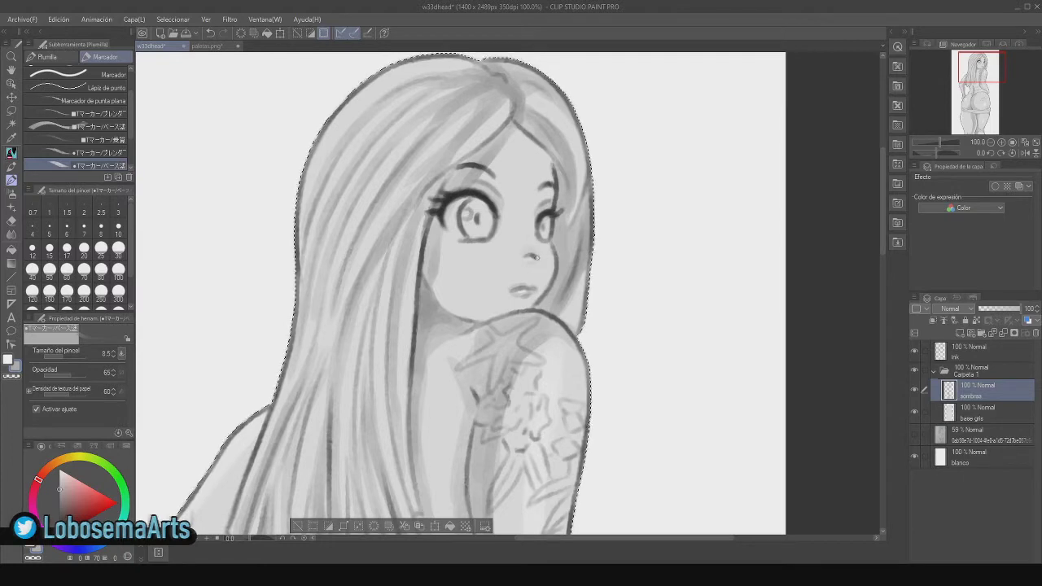
Shade the irises gray and add small white highlights in the eyes with the marker at size 8.5.
left_click_drag(447, 255, 498, 254)
key("ctrl+z")
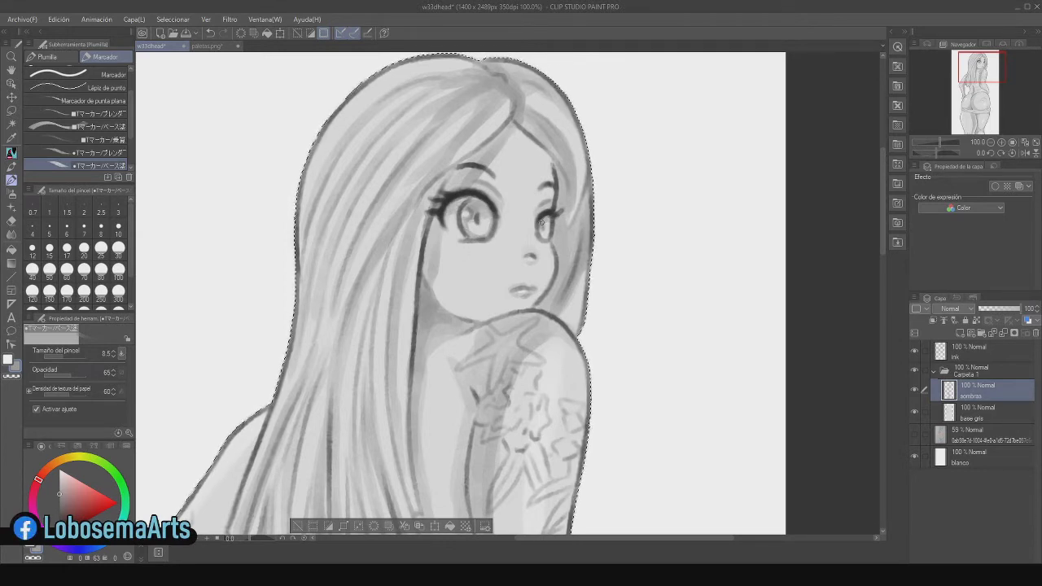
key("x")
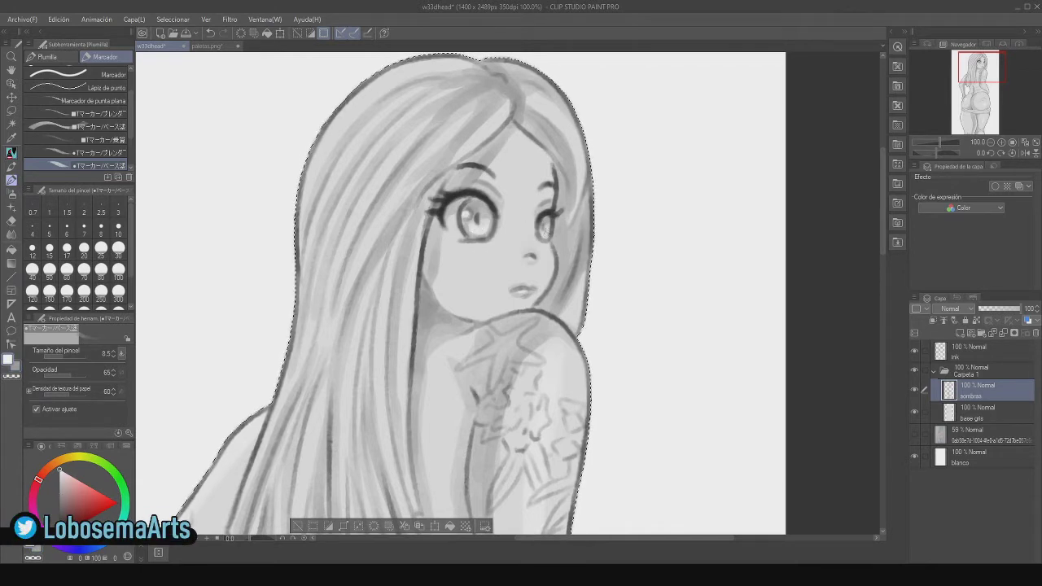
Add a new layer named "color sombras" above the sombras layer in Carpeta 1.
left_click(991, 144)
left_click(991, 144)
left_click(991, 144)
left_click_drag(882, 269, 882, 285)
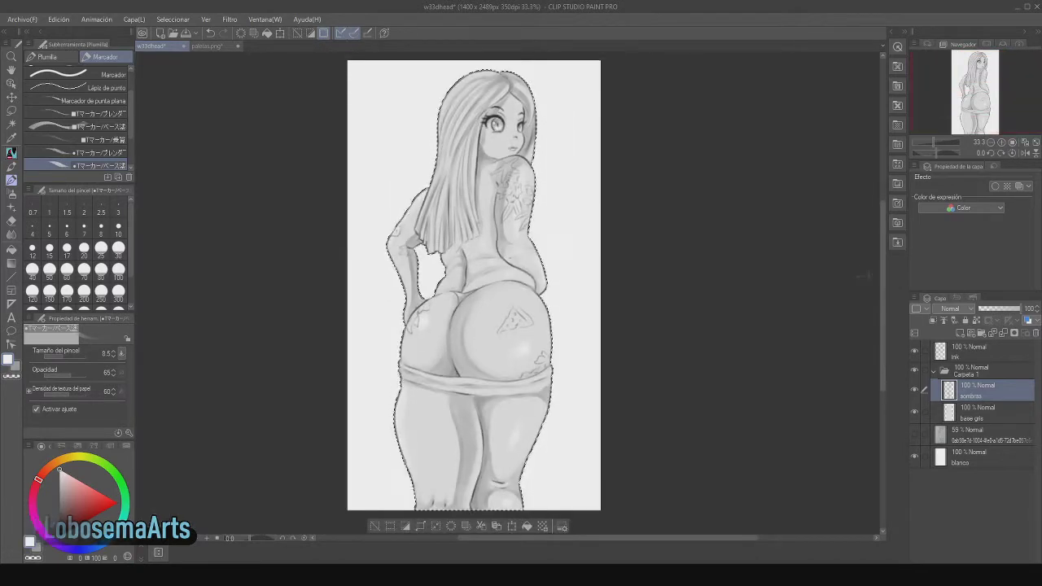
left_click(958, 333)
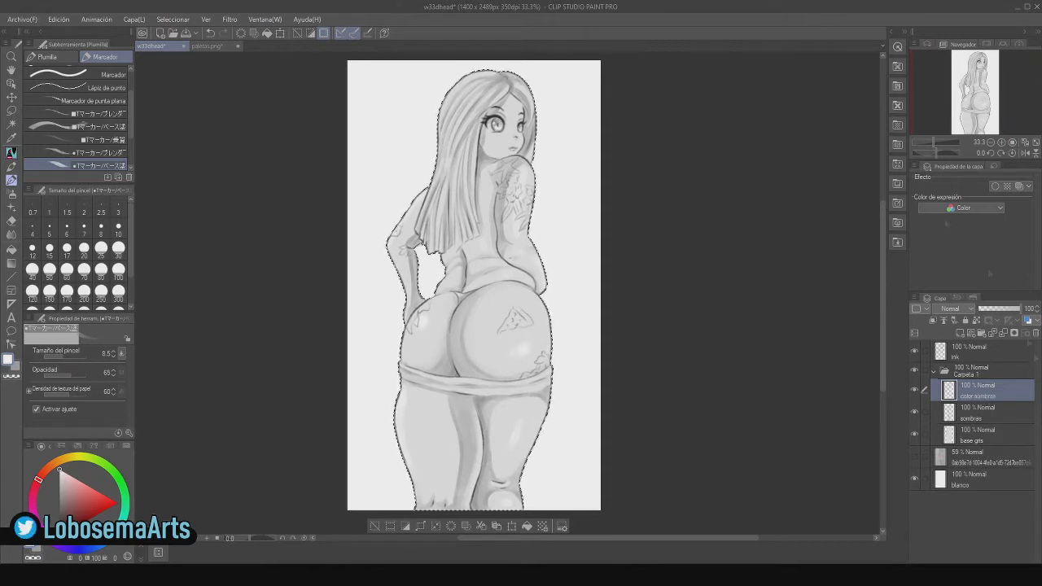
Try filling the whole color sombras layer with hot pink after removing the figure selection, and undo back to the selection.
left_click(11, 250)
mouse_move(60, 495)
left_mouse_down()
mouse_move(83, 491)
mouse_move(33, 496)
left_mouse_up()
left_click(100, 492)
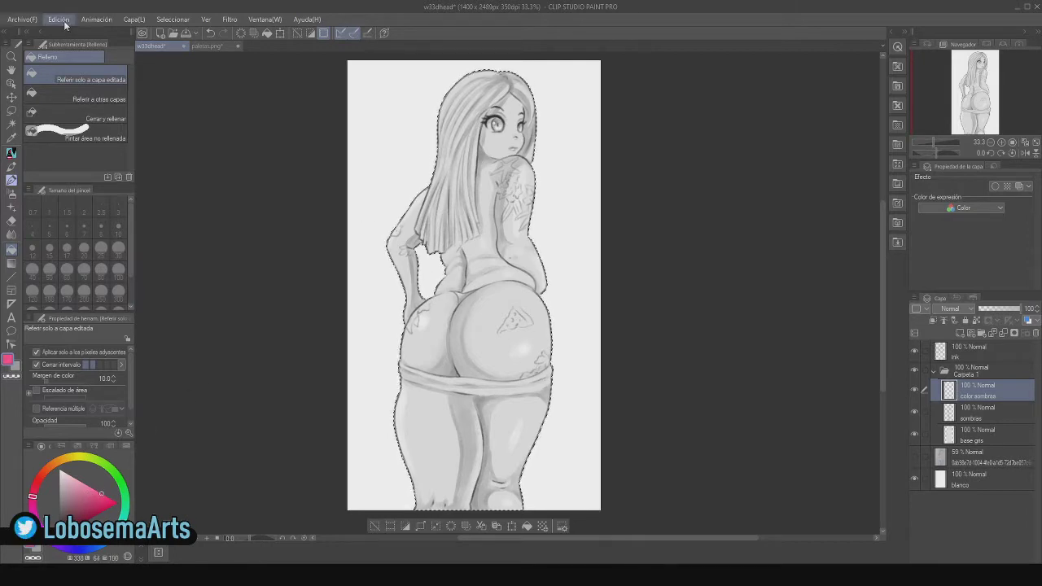
left_click(11, 112)
left_click(294, 187)
left_click(11, 248)
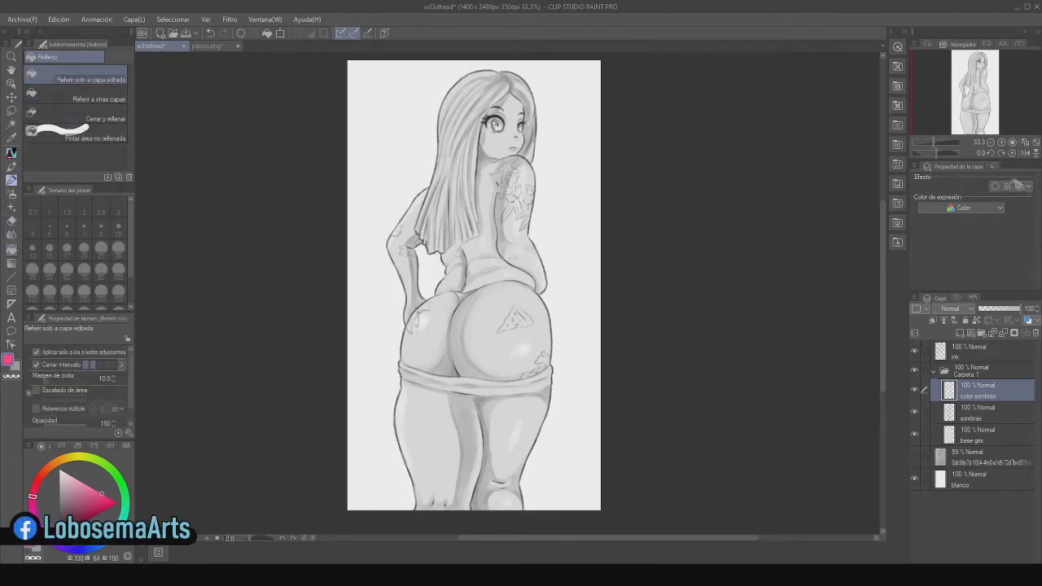
left_click(361, 263)
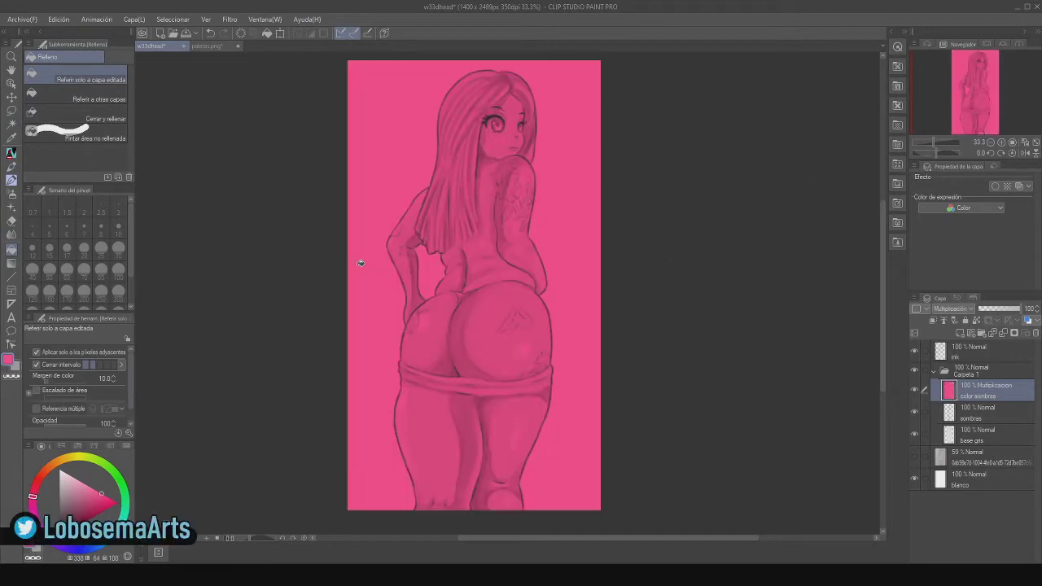
key("ctrl+z")
key("ctrl+z")
key("ctrl+z")
Fill the selected figure with pink on color sombras in Multiplicación mode and refill it with paler pinks.
left_click(455, 275)
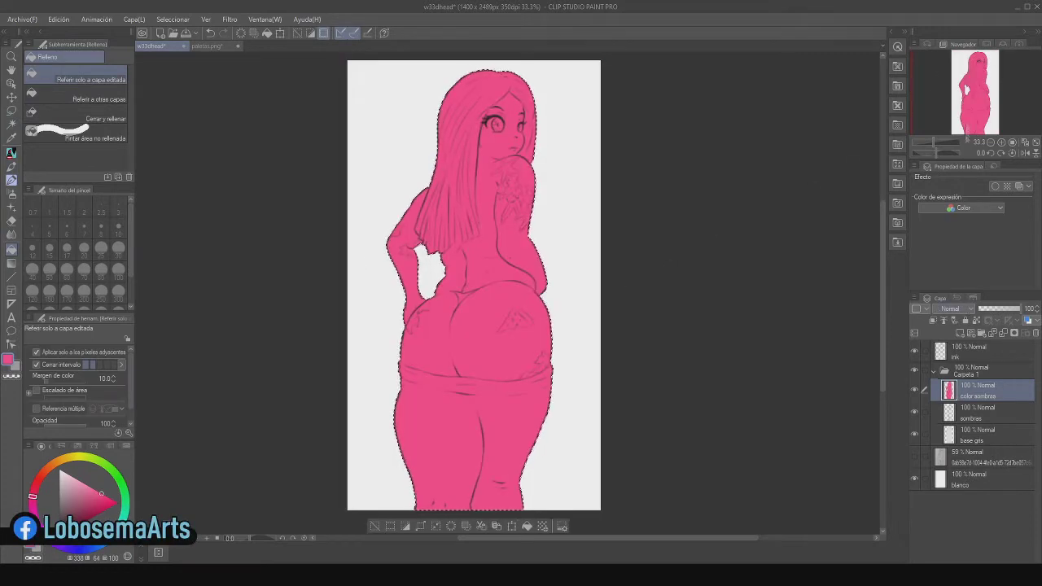
left_click(979, 46)
left_click(77, 480)
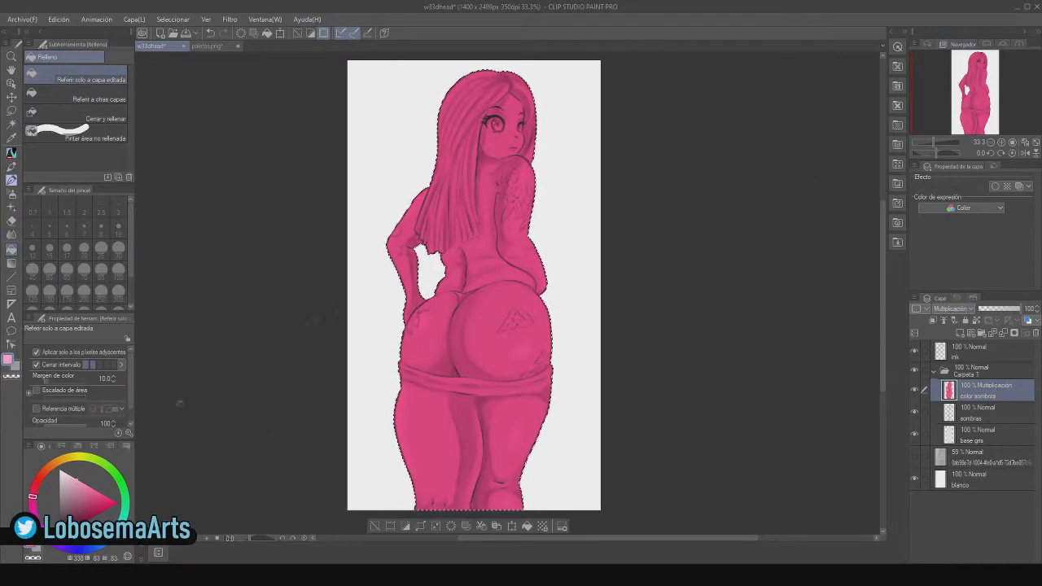
left_click(456, 411)
left_click(65, 474)
left_click(440, 468)
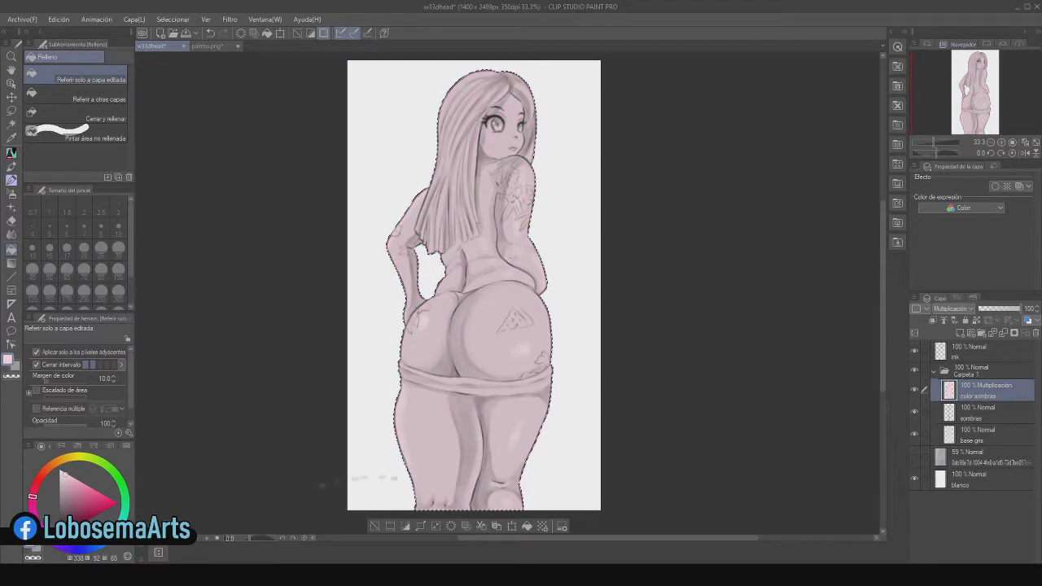
left_click_drag(85, 482, 75, 478)
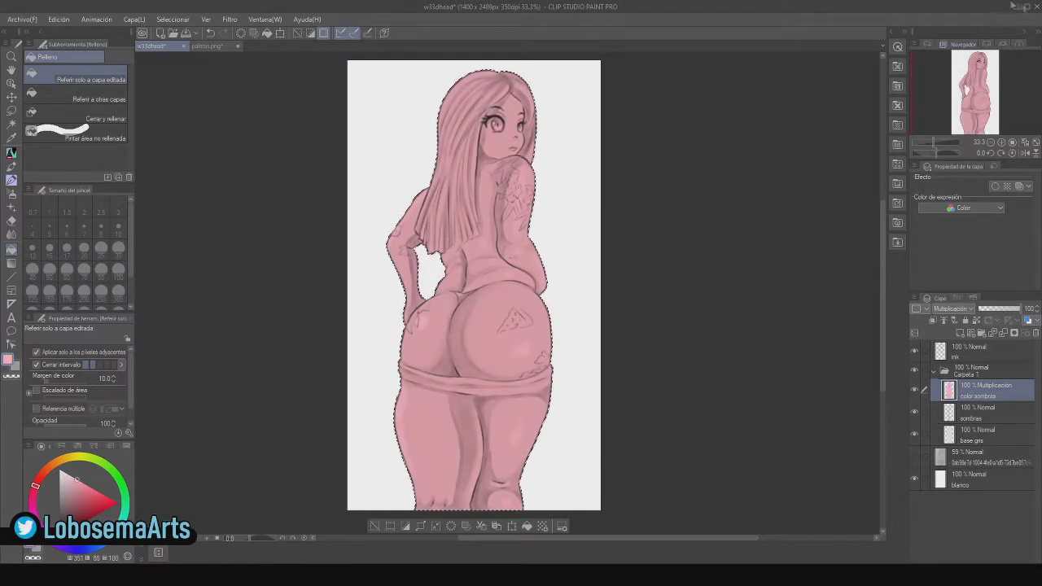
Try the Subexponer color and Color blend modes on color sombras and lower the layer's opacity to 41%.
left_click(990, 50)
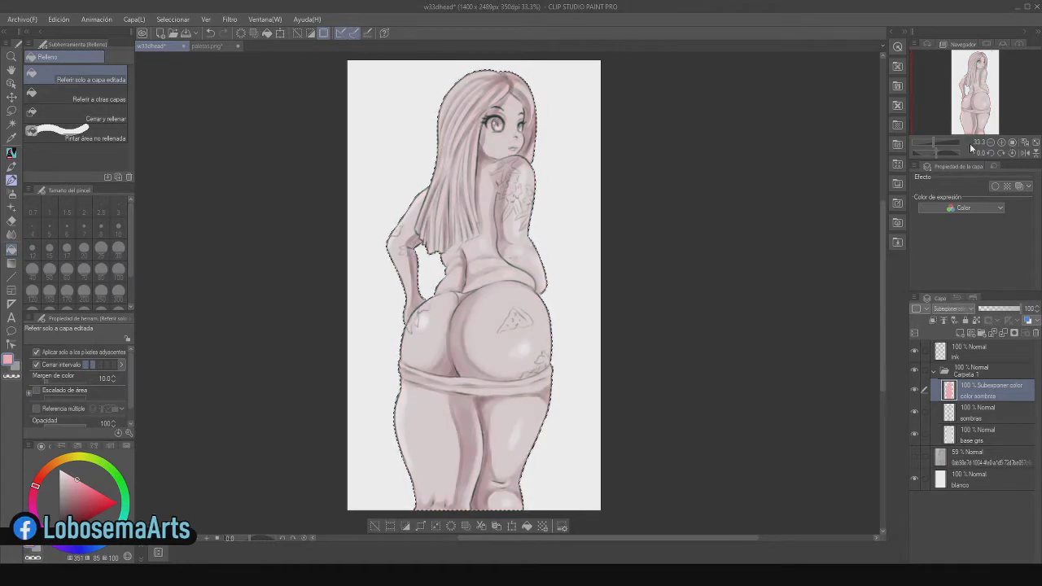
left_click(981, 268)
left_click(965, 310)
left_click(968, 275)
scroll(961, 288, "down", 1)
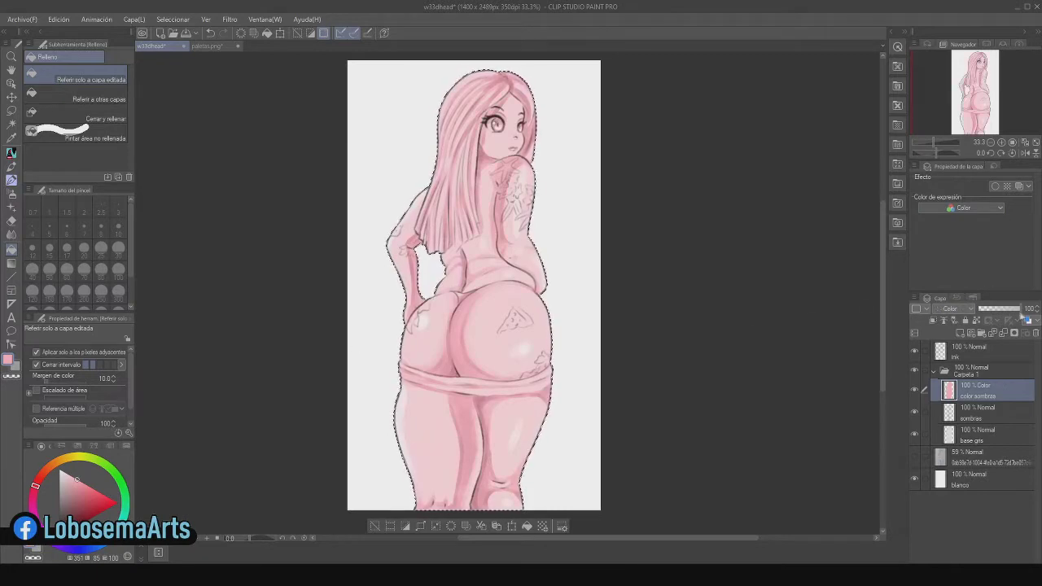
left_click_drag(1009, 311, 997, 312)
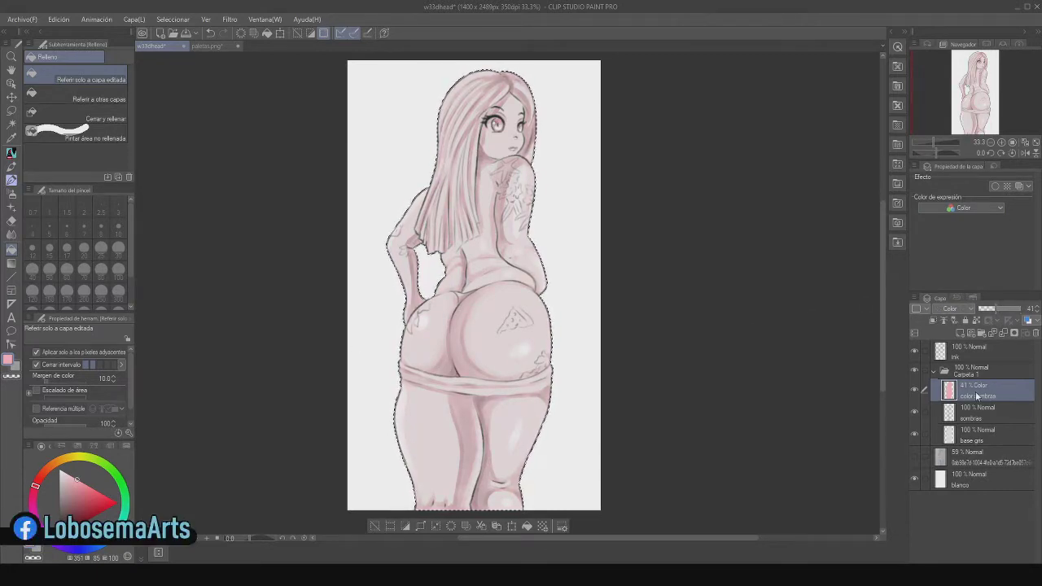
left_click(955, 313)
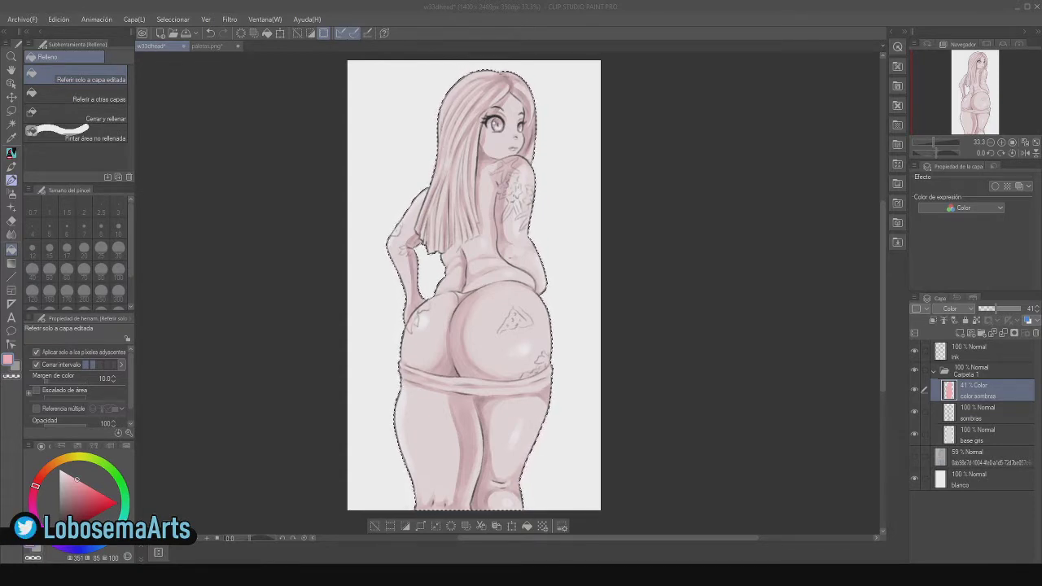
Refill the figure with a paler grayish pink and try the Sobreexponer (color) and Superponer blend modes.
left_click(442, 297)
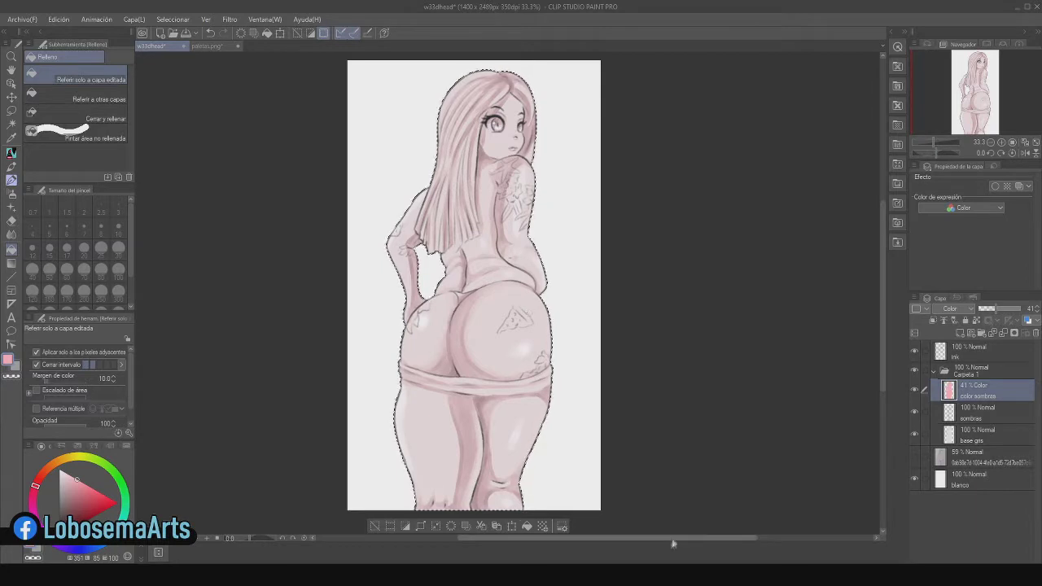
left_click_drag(676, 538, 673, 538)
left_click(68, 476)
left_click_drag(36, 486, 35, 490)
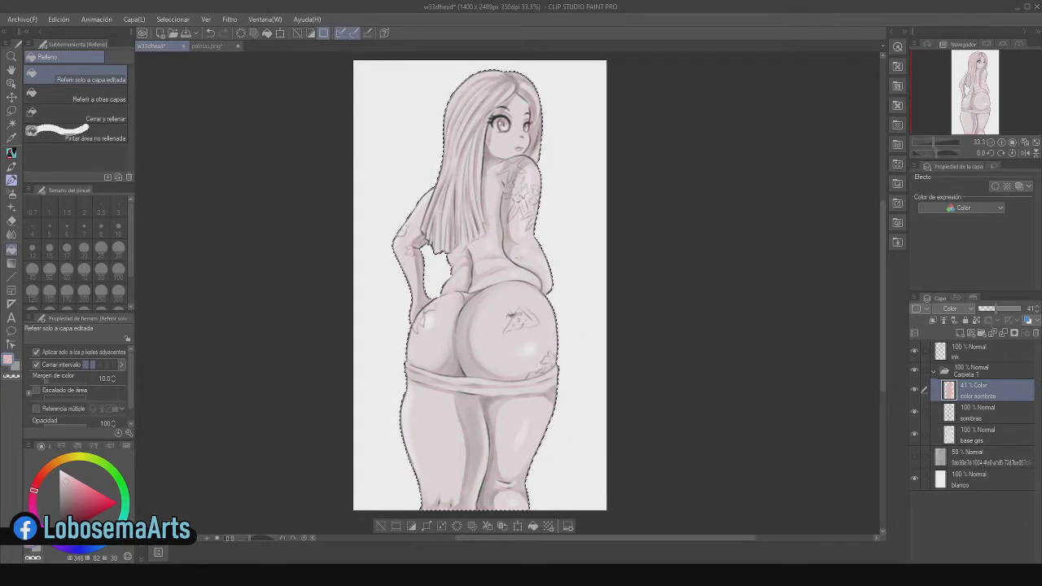
left_click(987, 103)
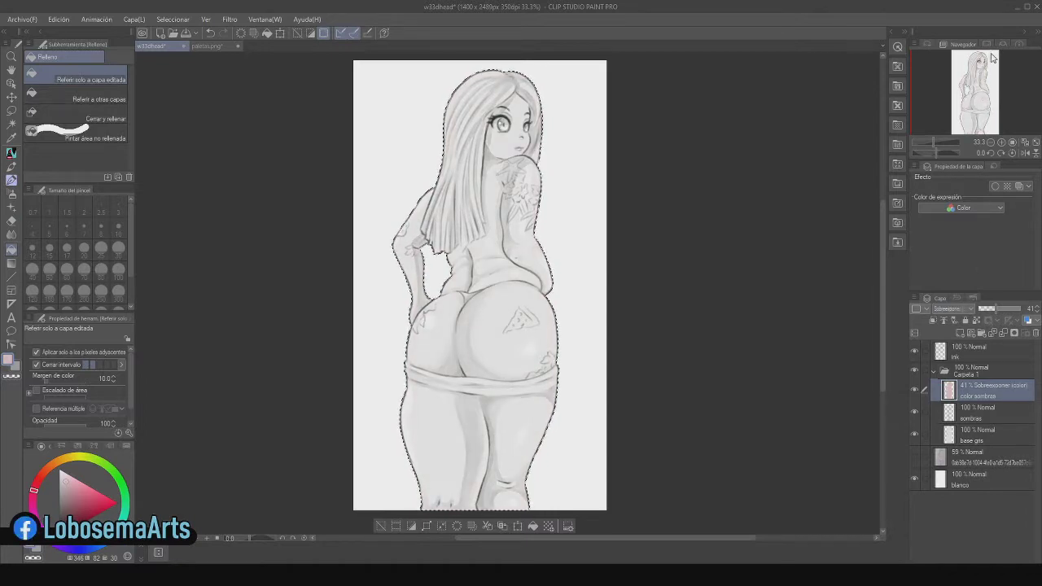
left_click(966, 147)
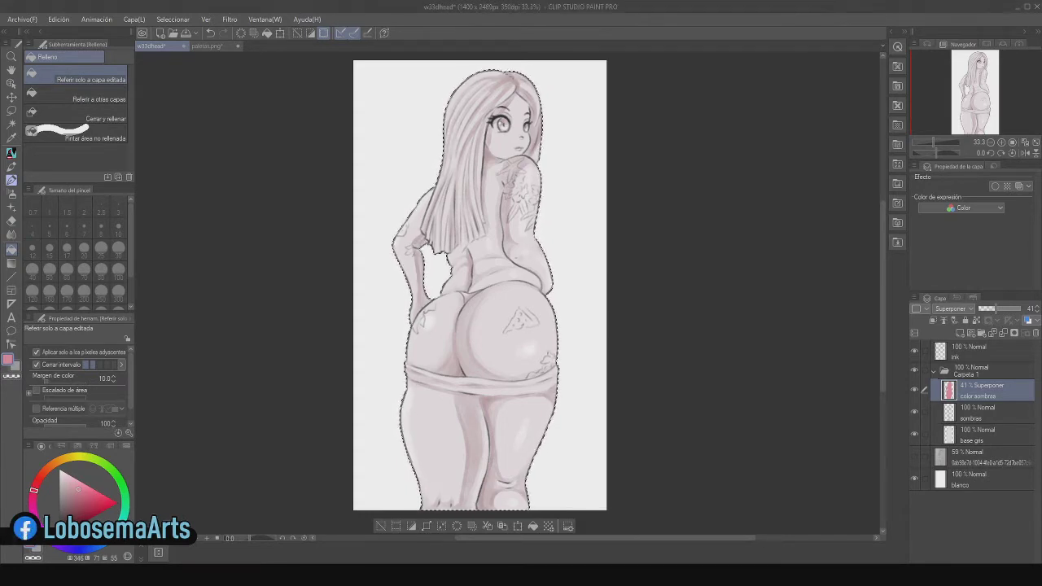
Undo the fills, blend modes and opacity change on color sombras back to the empty layer.
key("ctrl+z")
key("ctrl+z")
key("ctrl+z")
key("ctrl+z")
key("ctrl+z")
key("ctrl+z")
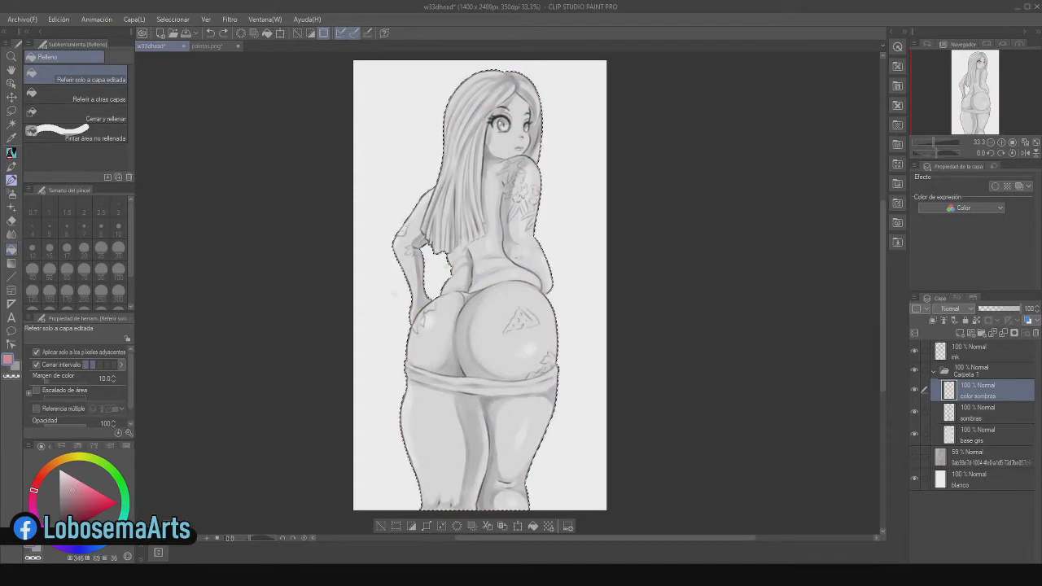
Fill the selected figure with light pink on color sombras and set the layer's blend mode to Superponer.
key("ctrl+y")
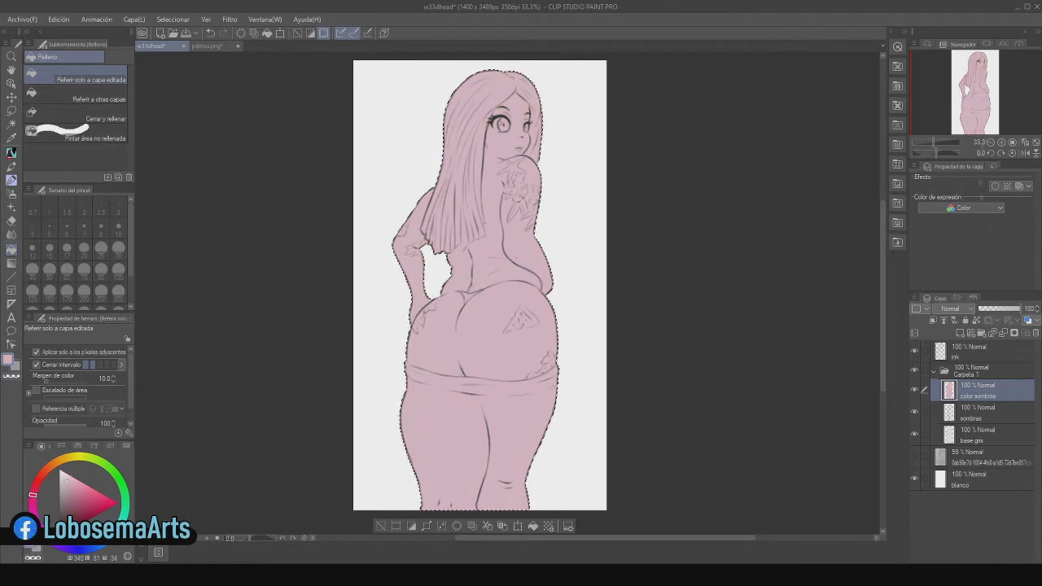
left_click(953, 310)
left_click(952, 444)
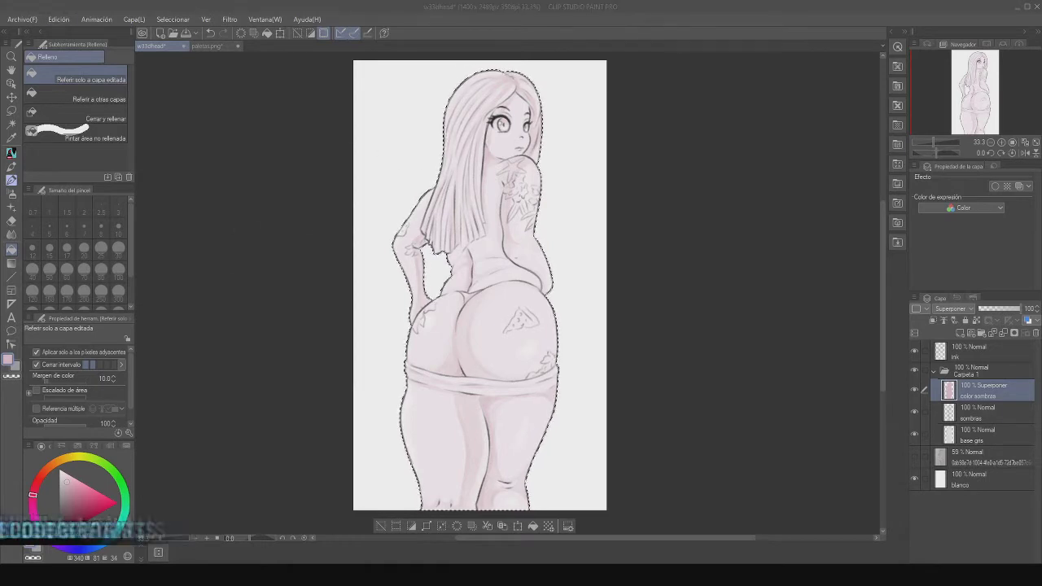
Try different color corrections on the pink fill of the color sombras layer, from muted to bright pink.
left_click(56, 19)
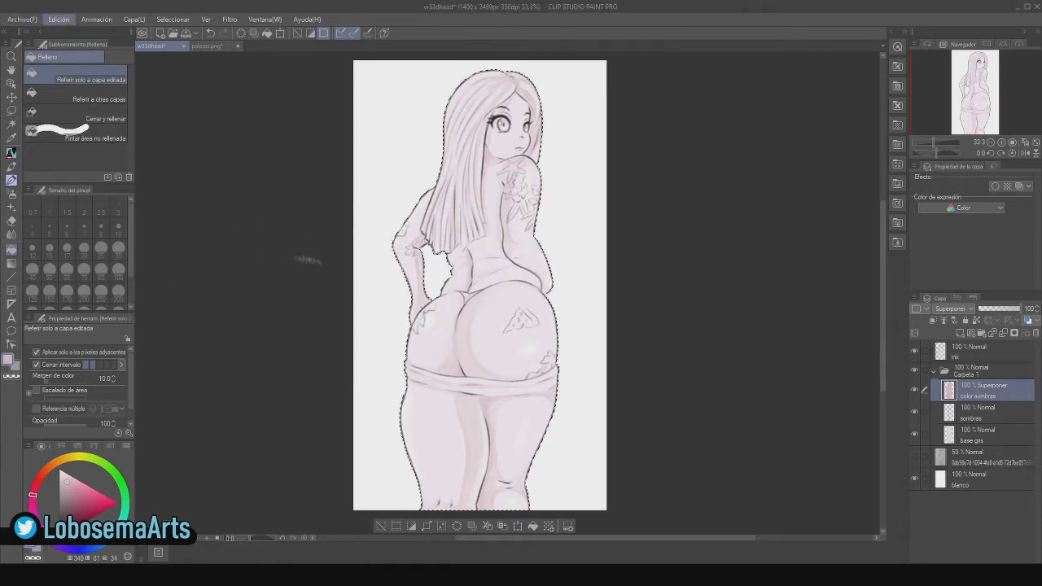
left_click(284, 257)
left_click_drag(384, 225, 371, 171)
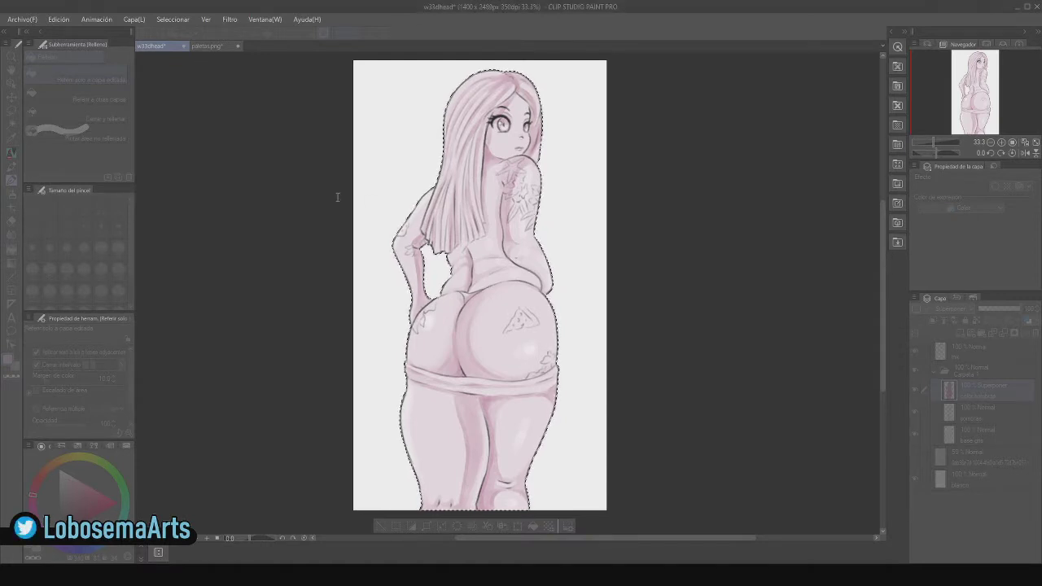
left_click_drag(370, 219, 365, 219)
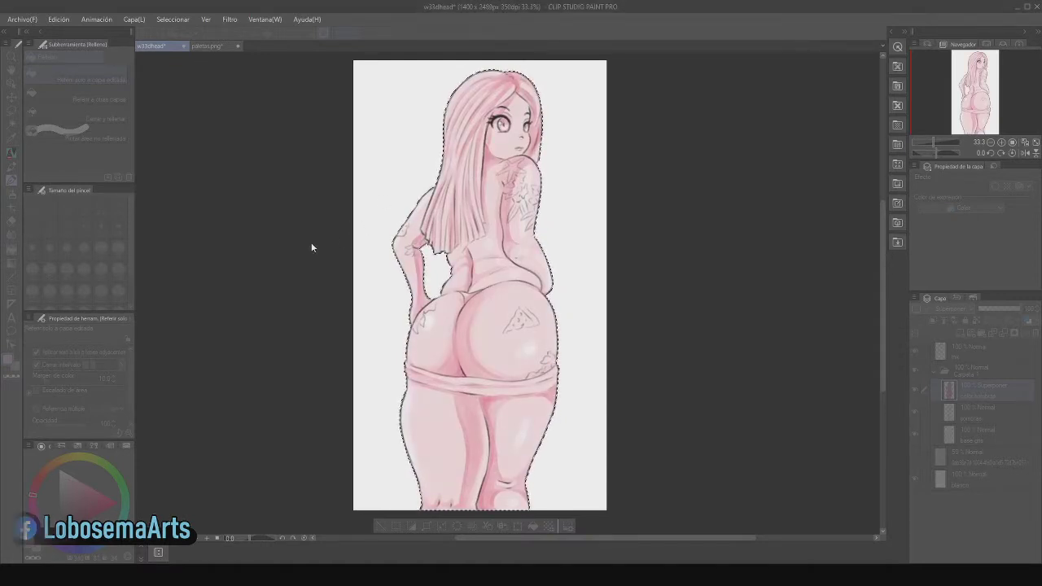
left_click_drag(330, 250, 377, 245)
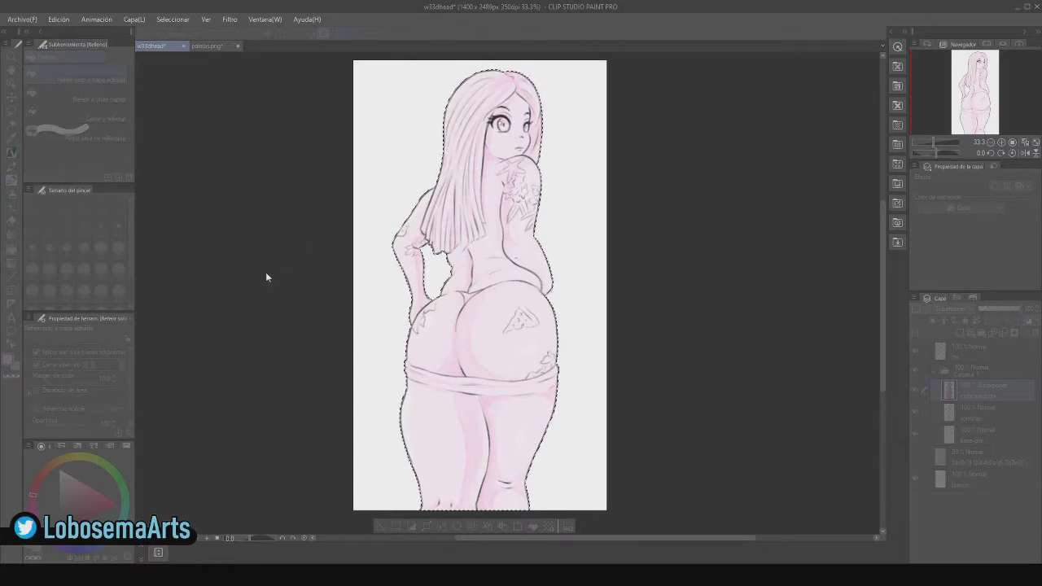
left_click_drag(267, 273, 240, 271)
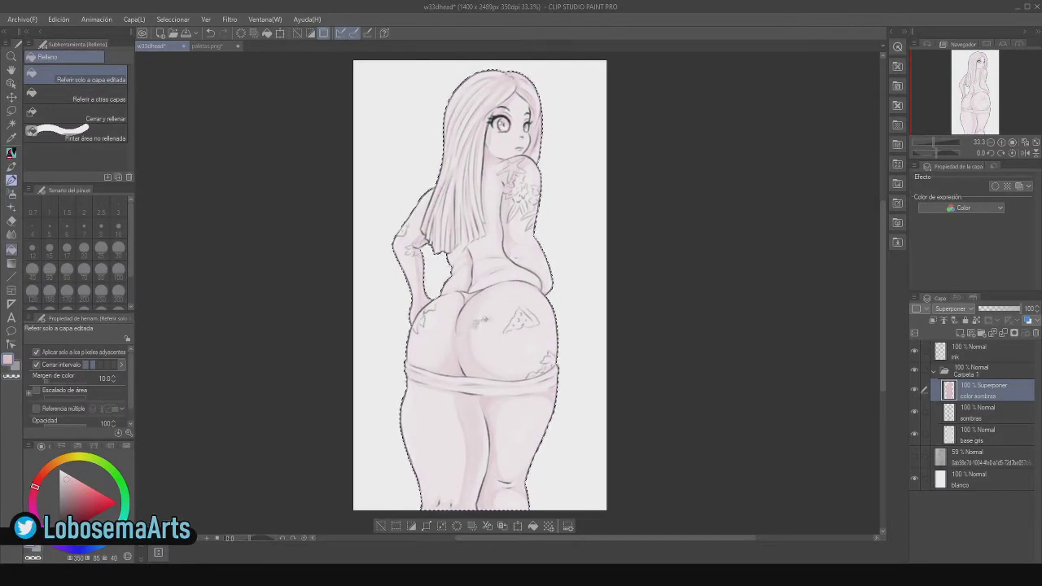
Apply a color correction that makes the pink fill of the color sombras layer more saturated.
key("ctrl+z")
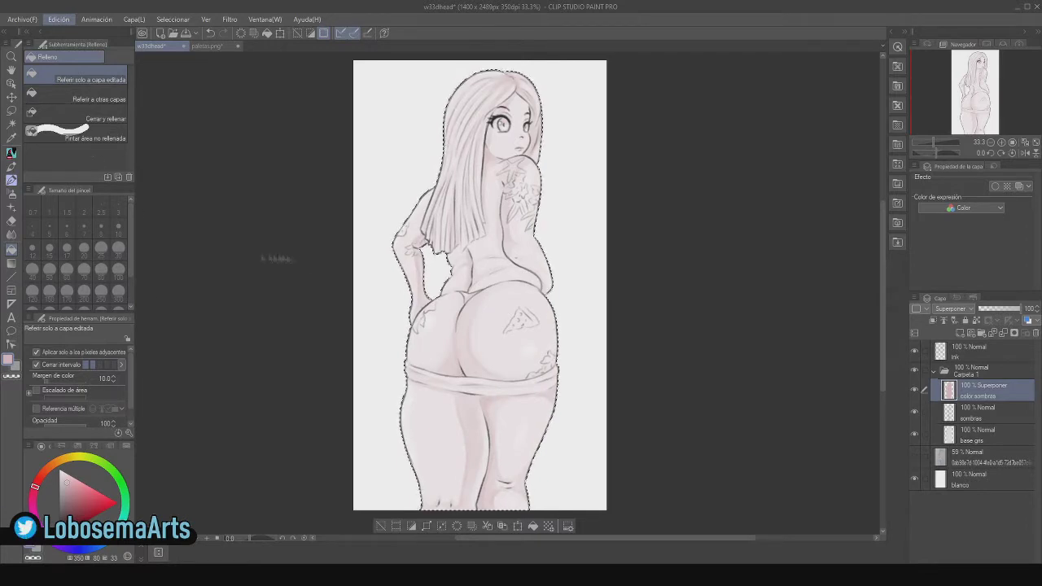
left_click(307, 273)
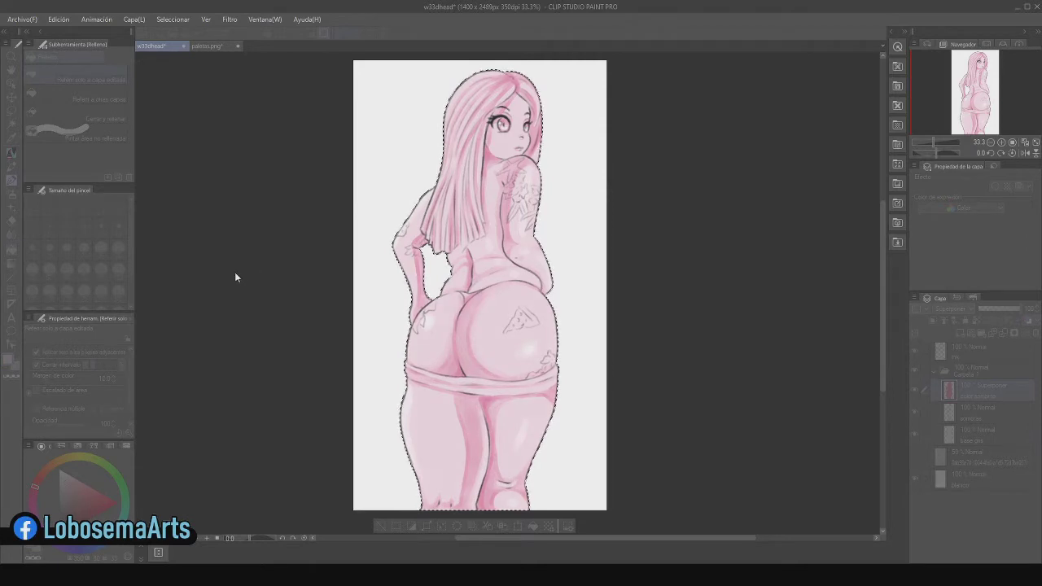
left_click(398, 197)
Create a new layer named color above color sombras and set its blend mode to Multiplicación.
left_click(992, 409)
left_click(981, 396)
key("ctrl+shift+n")
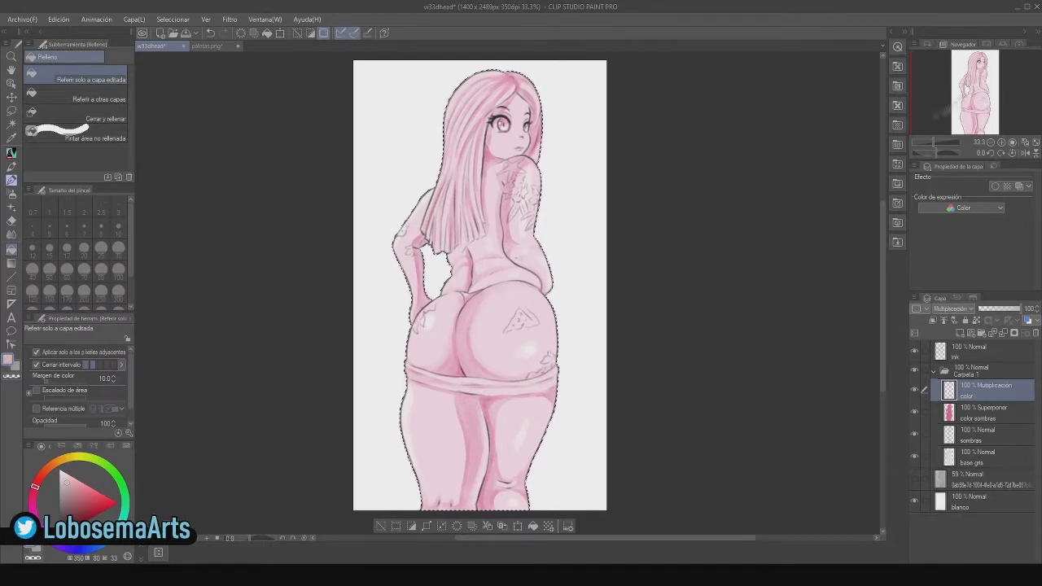
Choose the rough&colorbrush brush with a light orange from the palette image and try a stroke on the figure's skin.
left_click(11, 180)
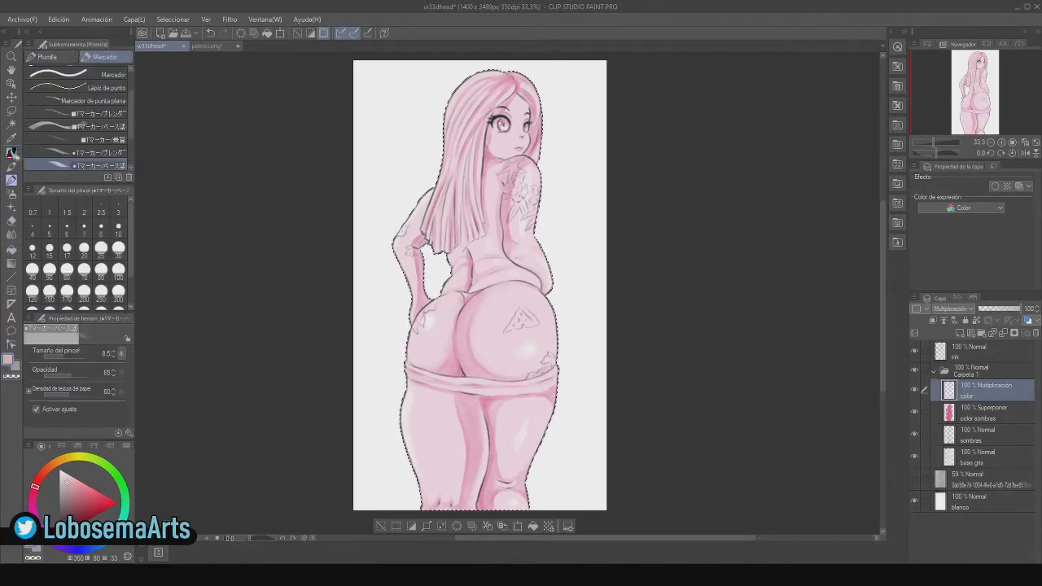
left_click(11, 167)
left_click(11, 167)
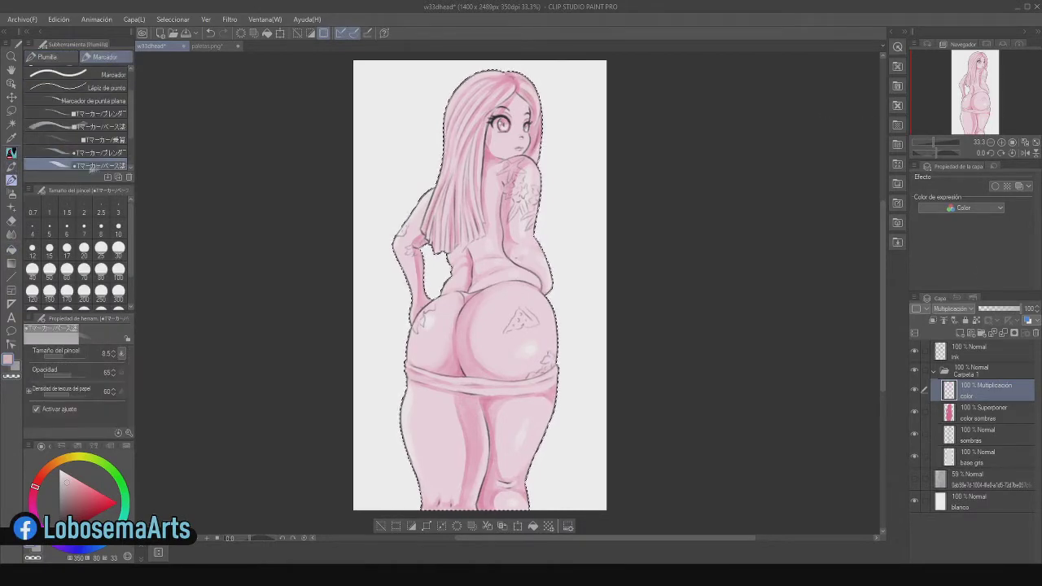
left_click(11, 180)
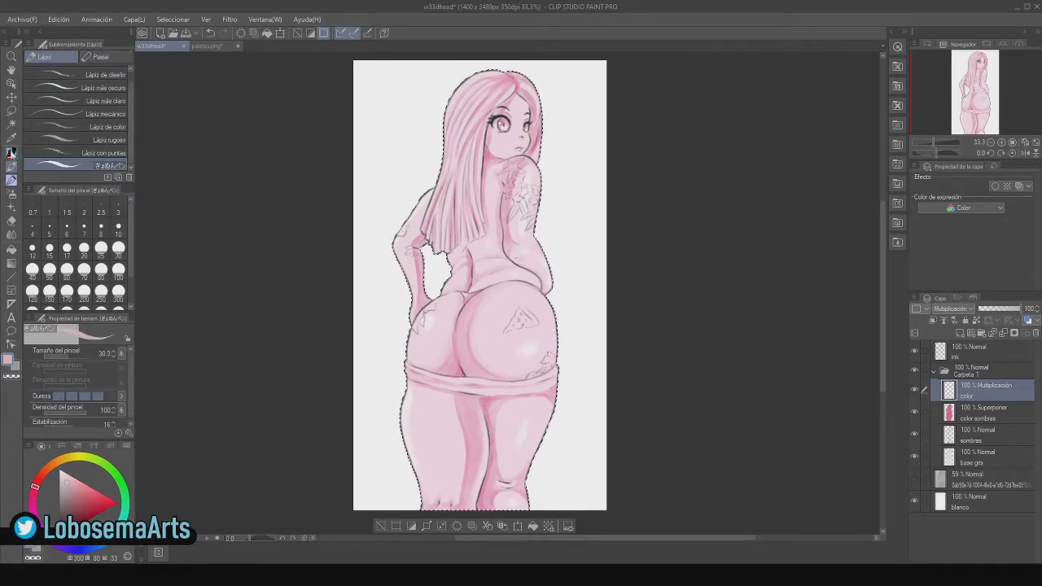
left_click(11, 153)
left_click(12, 180)
left_click(12, 193)
left_click(11, 180)
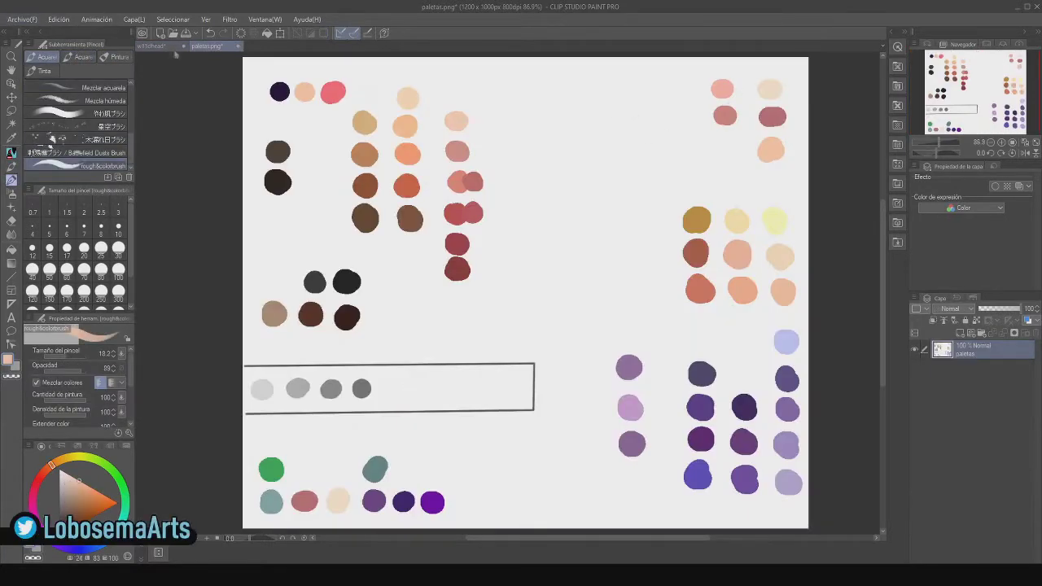
left_click(173, 47)
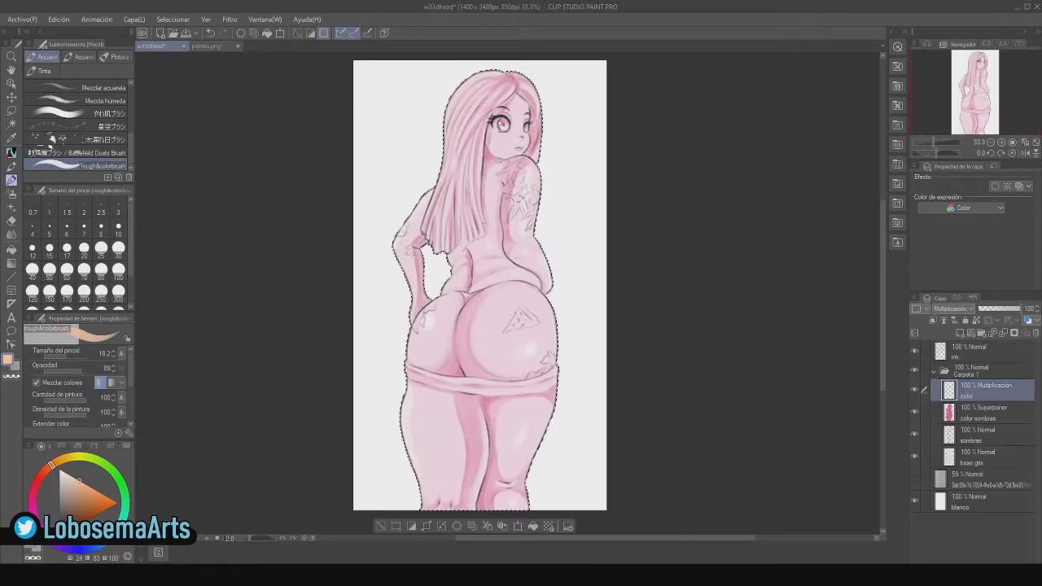
left_click_drag(494, 213, 492, 203)
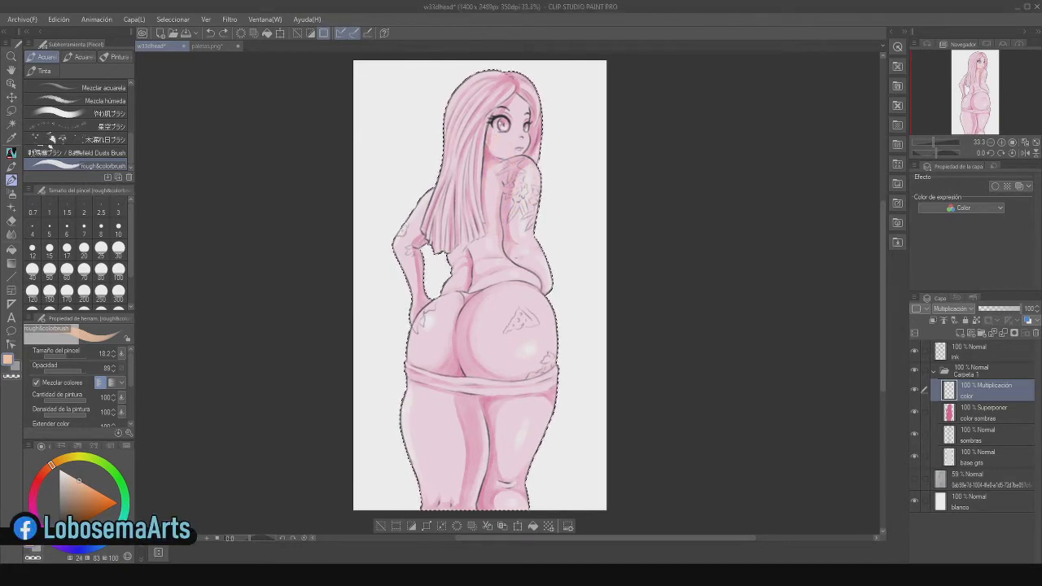
Sample a light peach tone from the palette image and paint the face, back and hips with brush size 44.3.
left_click(206, 47)
left_click(774, 89, "alt")
left_click(457, 121, "alt")
left_click(772, 149, "alt")
left_click(457, 119, "alt")
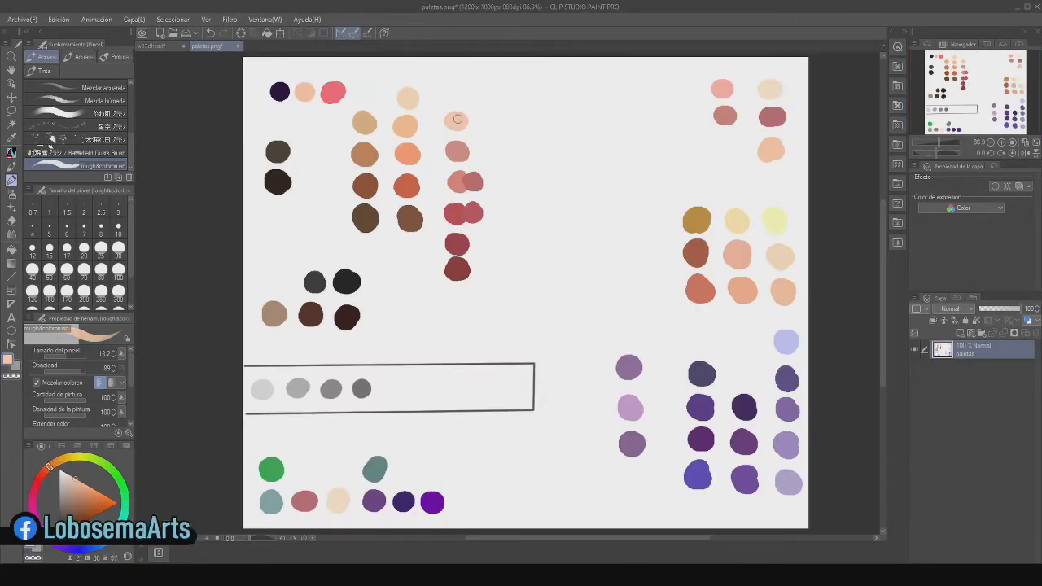
left_click(152, 47)
left_click(70, 357)
mouse_move(511, 251)
left_mouse_down()
mouse_move(488, 231)
mouse_move(475, 250)
mouse_move(489, 266)
mouse_move(470, 285)
mouse_move(457, 253)
mouse_move(438, 311)
mouse_move(417, 326)
mouse_move(426, 350)
mouse_move(515, 366)
mouse_move(560, 348)
mouse_move(548, 326)
mouse_move(481, 338)
mouse_move(548, 313)
mouse_move(548, 301)
mouse_move(561, 321)
mouse_move(562, 285)
mouse_move(546, 234)
mouse_move(550, 278)
mouse_move(541, 195)
mouse_move(526, 166)
mouse_move(534, 159)
mouse_move(496, 188)
mouse_move(505, 192)
mouse_move(490, 145)
mouse_move(526, 144)
mouse_move(516, 106)
mouse_move(524, 140)
left_mouse_up()
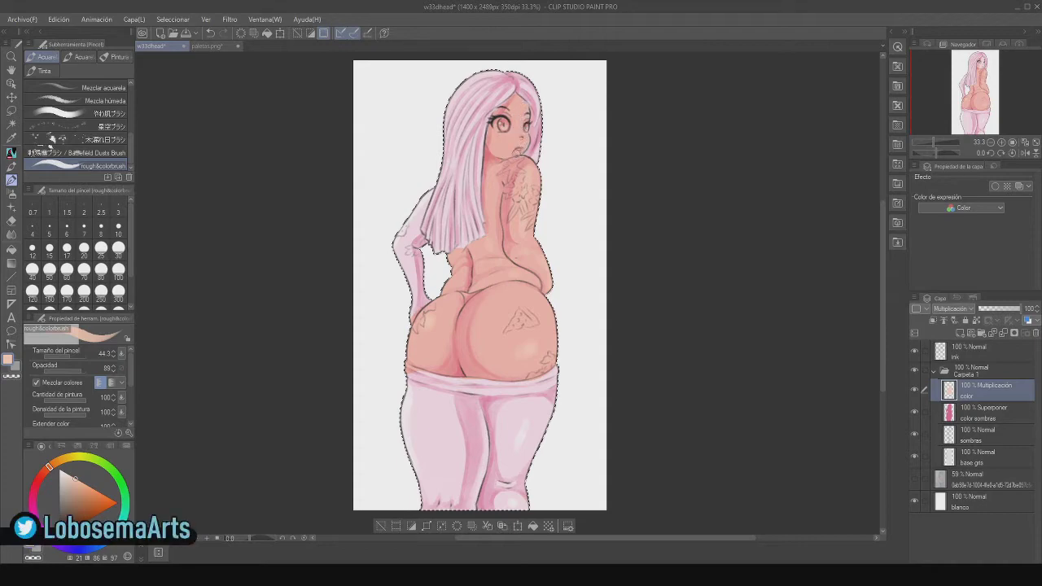
Paint the remaining skin of the bent arm with the same peach tone on the color layer.
scroll(525, 252, "up", 1)
left_click_drag(525, 252, 689, 249)
mouse_move(544, 166)
left_mouse_down()
mouse_move(529, 218)
mouse_move(502, 252)
mouse_move(526, 259)
mouse_move(531, 235)
left_mouse_up()
mouse_move(519, 279)
left_mouse_down()
mouse_move(506, 330)
mouse_move(528, 344)
left_mouse_up()
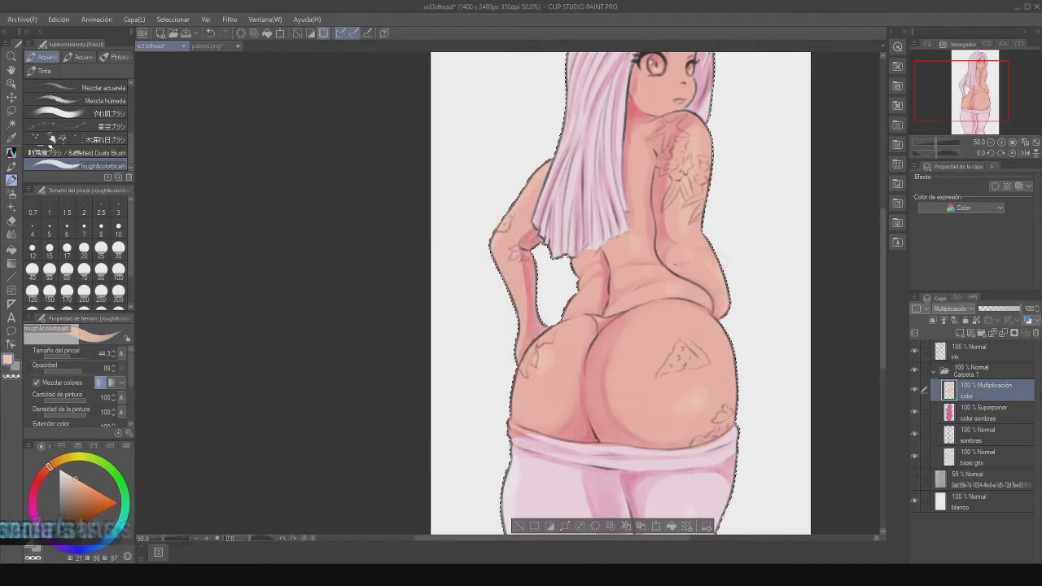
left_click_drag(883, 267, 883, 222)
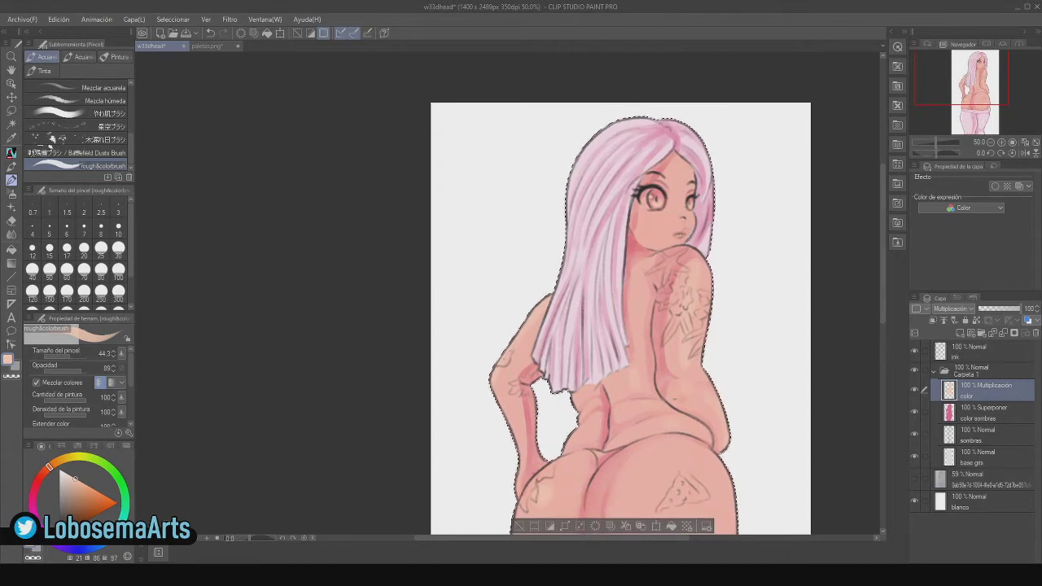
scroll(620, 318, "down", 4)
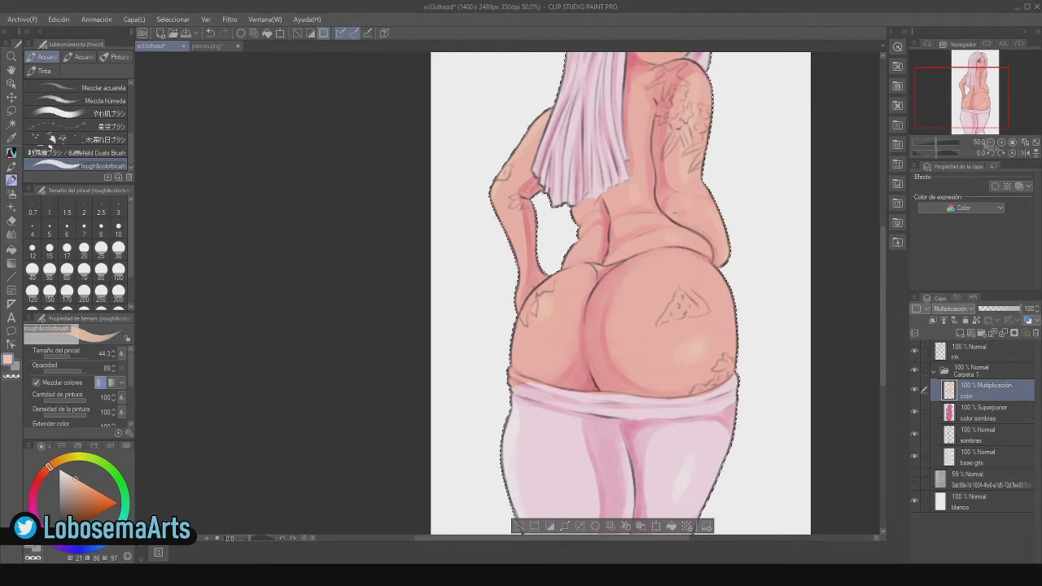
Try a color correction on the painted skin of the color layer.
double_click(990, 143)
double_click(991, 143)
double_click(1000, 143)
left_click(1001, 143)
left_click_drag(883, 306, 883, 306)
left_click_drag(640, 538, 671, 540)
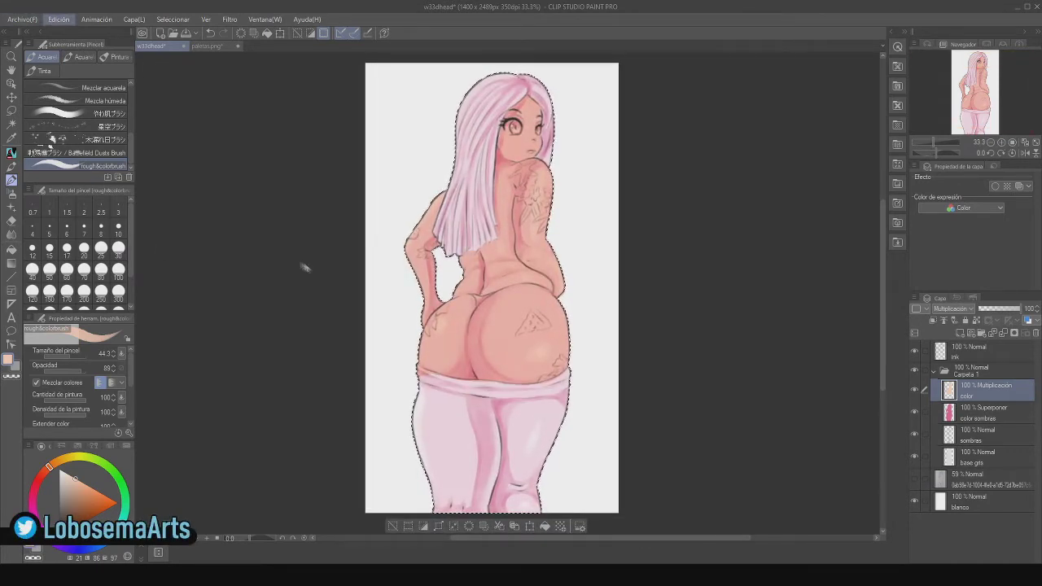
left_click(287, 259)
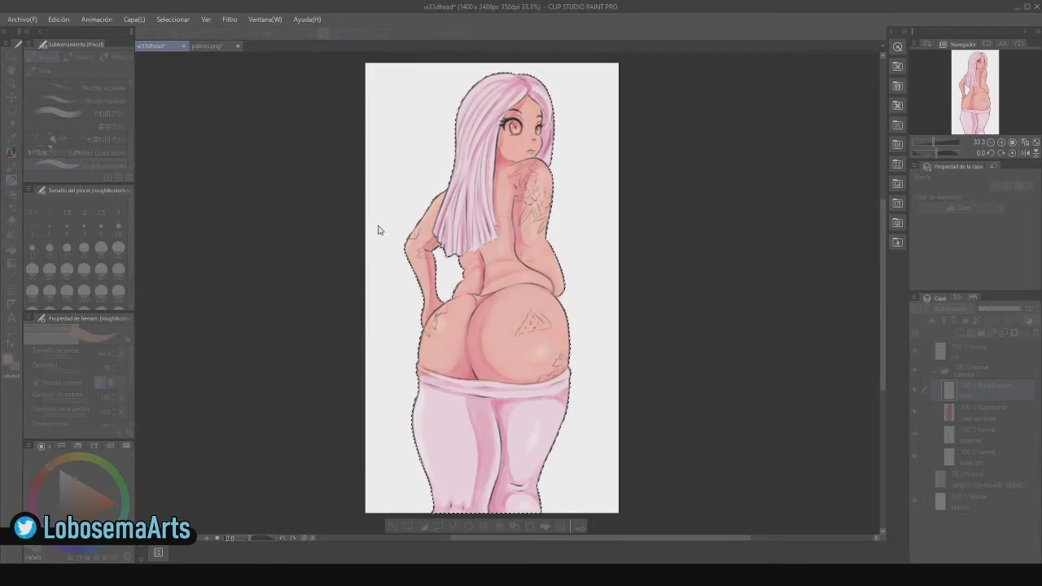
left_click(404, 199)
key("alt")
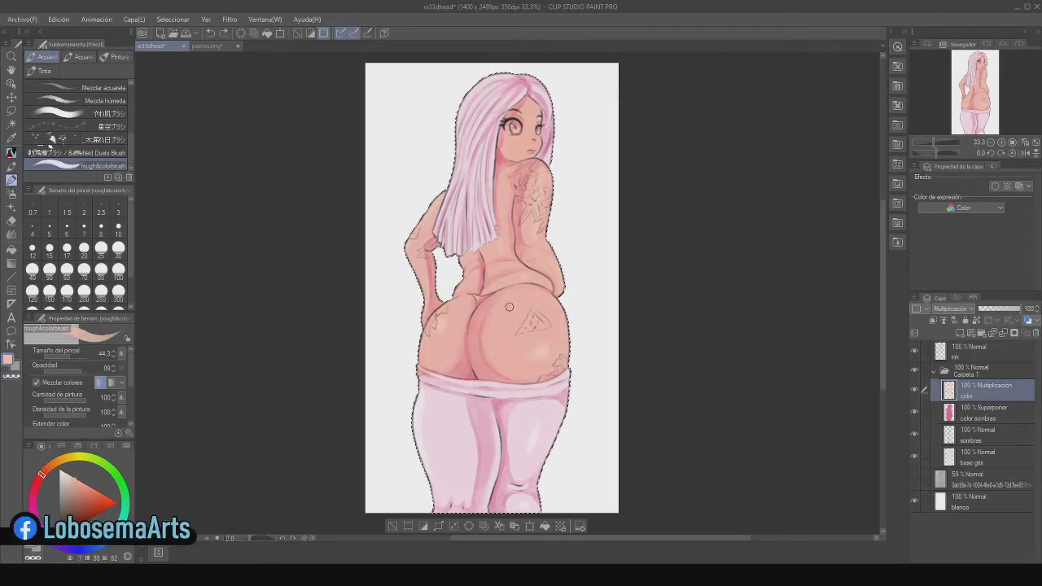
Sample a paler peach from the palette image and fill the painted skin with it on the color layer.
left_click(214, 48)
left_click(458, 118, "alt")
left_click(777, 90, "alt")
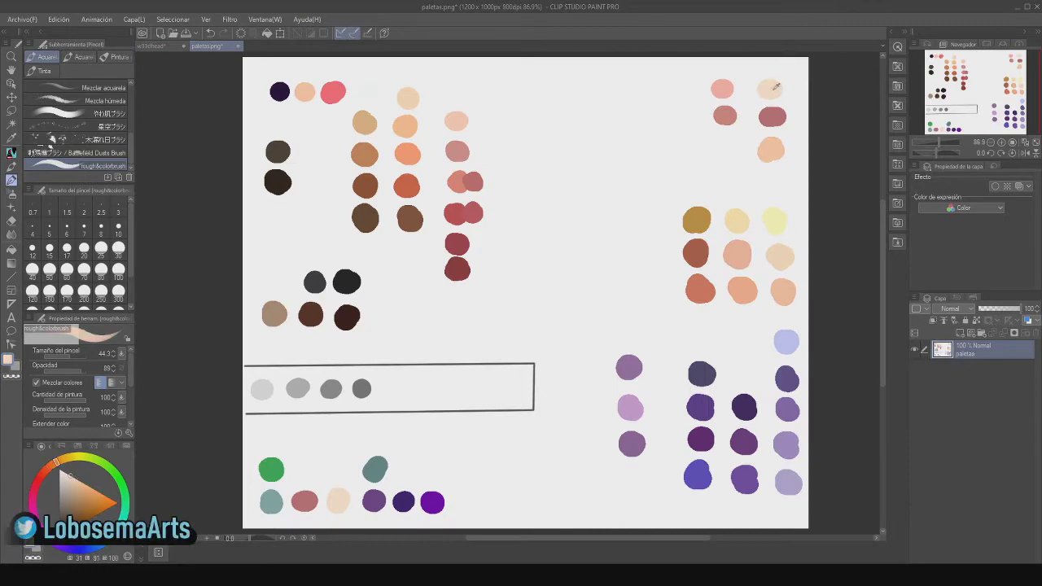
left_click(157, 47)
left_click(11, 248)
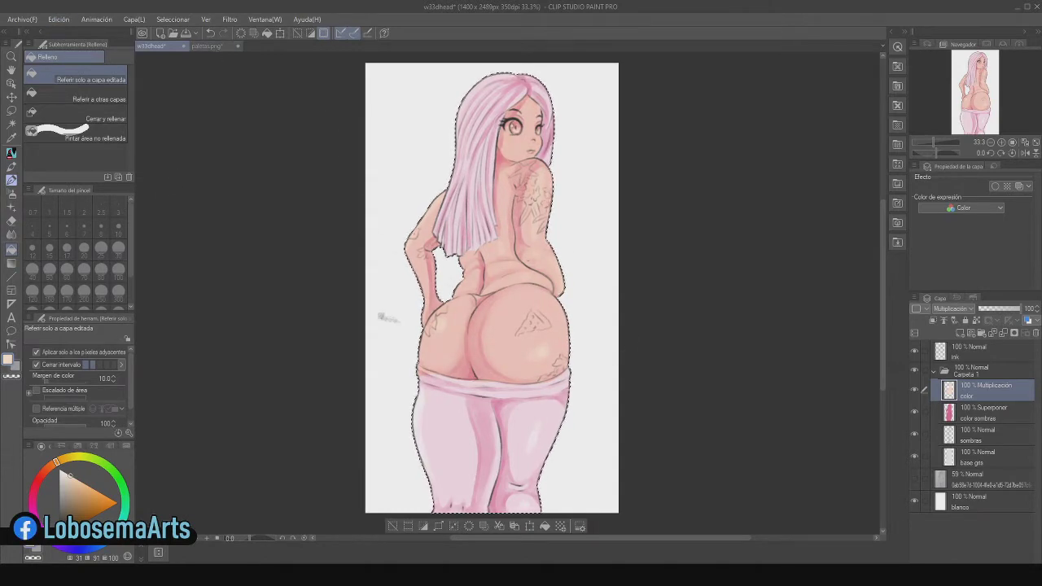
Pick a near-black color for the trousers and return to the rough&colorbrush brush.
left_click(210, 46)
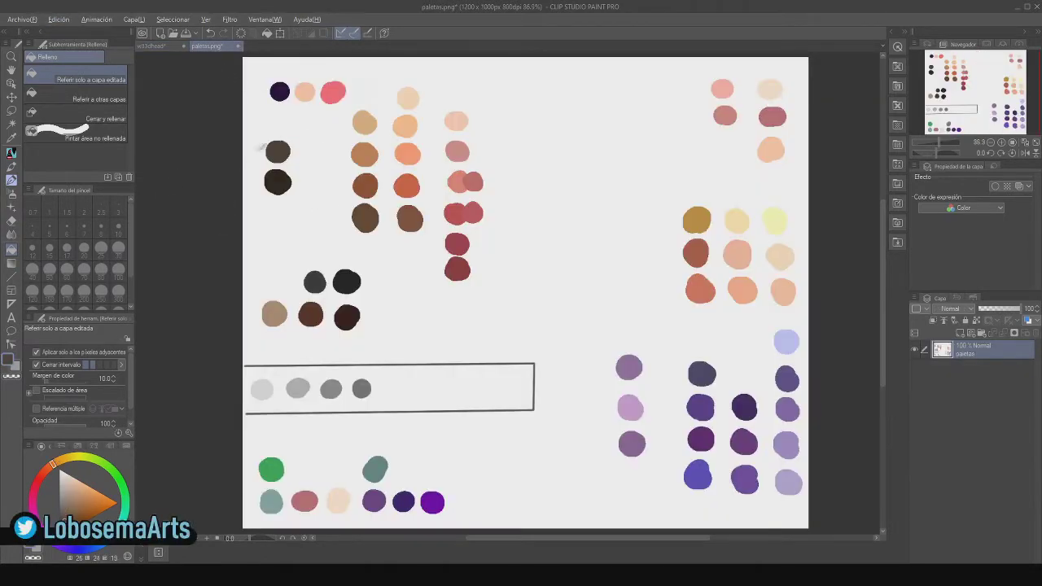
left_click(151, 46)
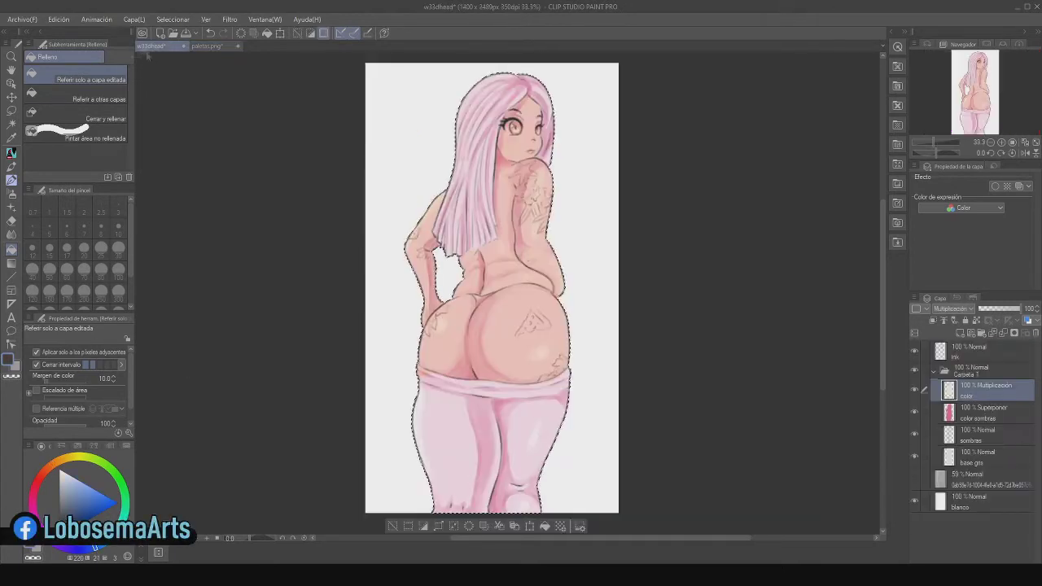
left_click(10, 154)
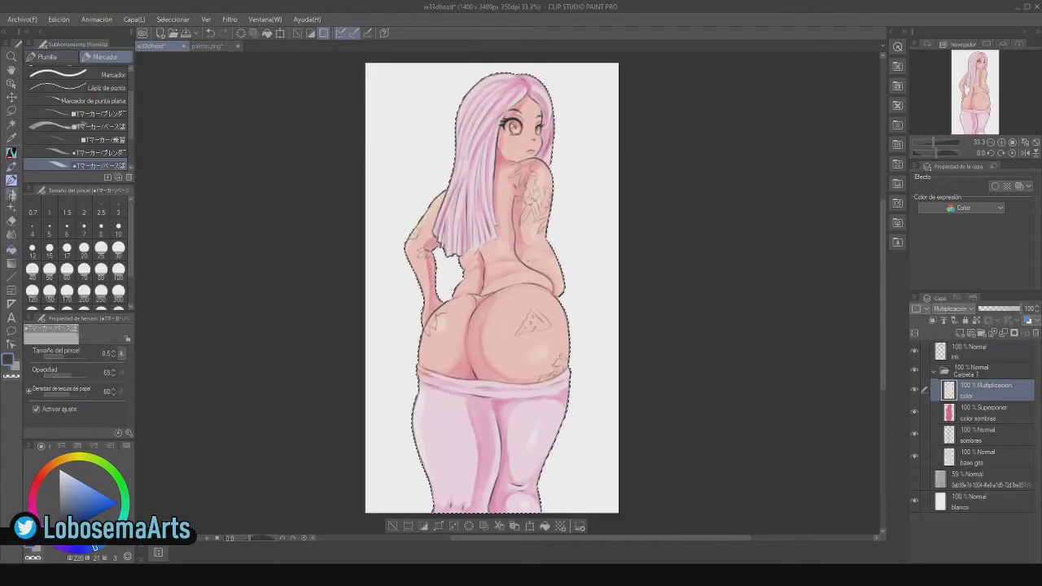
scroll(560, 394, "up", 1)
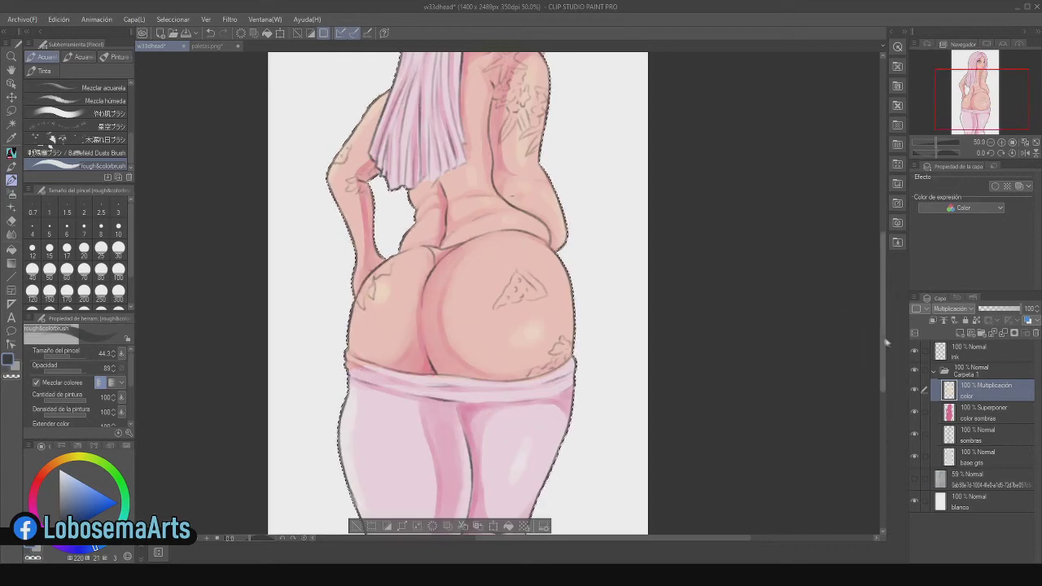
scroll(560, 394, "down", 1)
Try near-black brush strokes along the trousers' waistband and undo them.
mouse_move(346, 274)
left_mouse_down()
mouse_move(406, 291)
mouse_move(340, 283)
mouse_move(453, 315)
left_mouse_up()
mouse_move(399, 295)
left_mouse_down()
mouse_move(459, 312)
mouse_move(432, 291)
mouse_move(539, 301)
mouse_move(574, 275)
left_mouse_up()
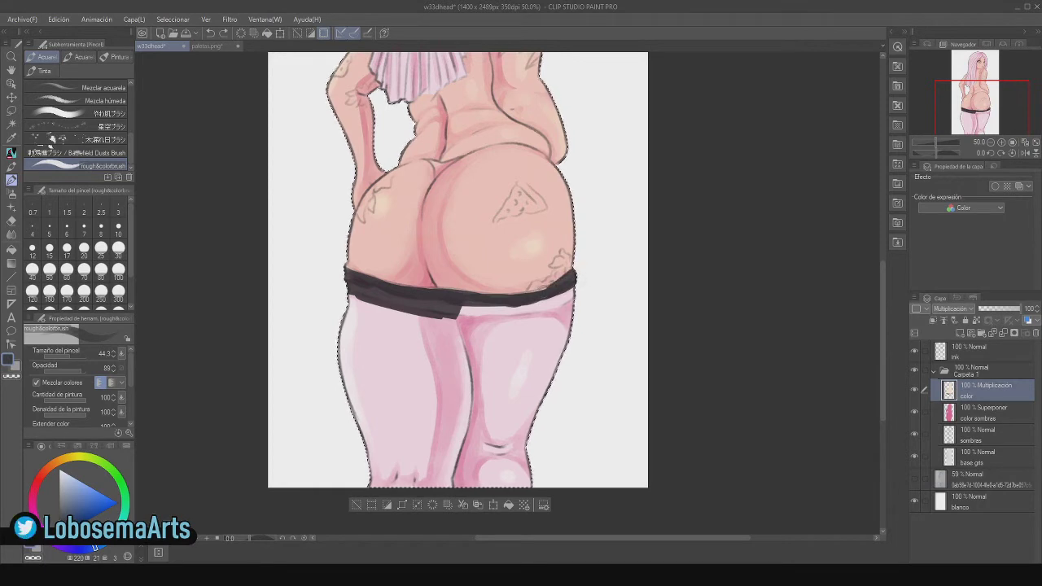
left_click_drag(431, 316, 575, 303)
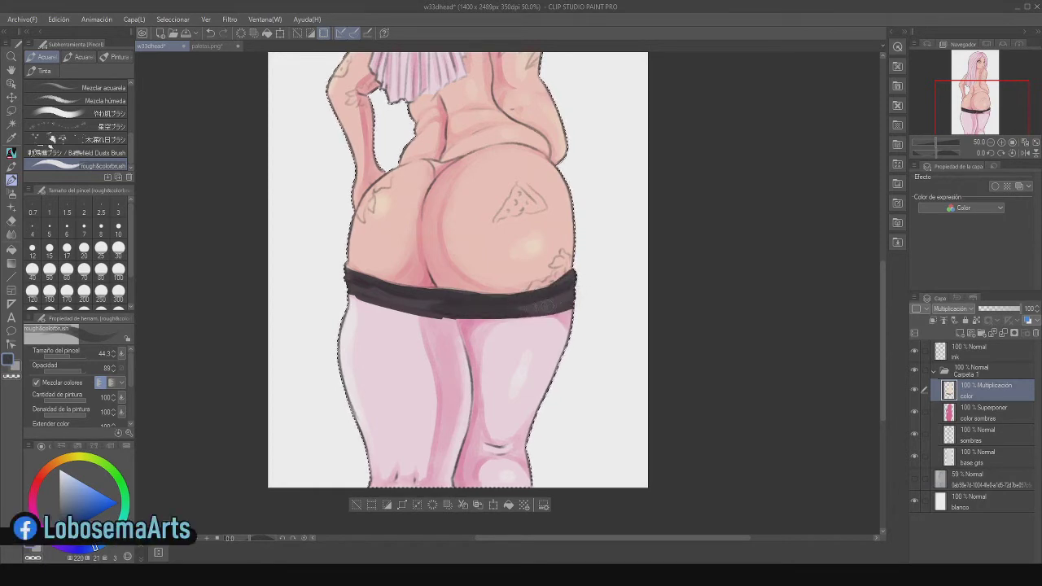
key("ctrl+z")
key("ctrl+z")
key("ctrl+z")
key("ctrl+z")
key("ctrl+z")
key("ctrl+z")
key("ctrl+z")
key("ctrl+z")
Paint the whole trousers, from waistband to the lower canvas edge, with an even near-black base.
left_click_drag(349, 278, 374, 285)
mouse_move(361, 278)
left_mouse_down()
mouse_move(348, 273)
mouse_move(521, 314)
mouse_move(466, 327)
mouse_move(394, 322)
mouse_move(344, 349)
mouse_move(504, 378)
mouse_move(521, 407)
mouse_move(330, 459)
left_mouse_up()
key("ctrl+y")
key("ctrl+y")
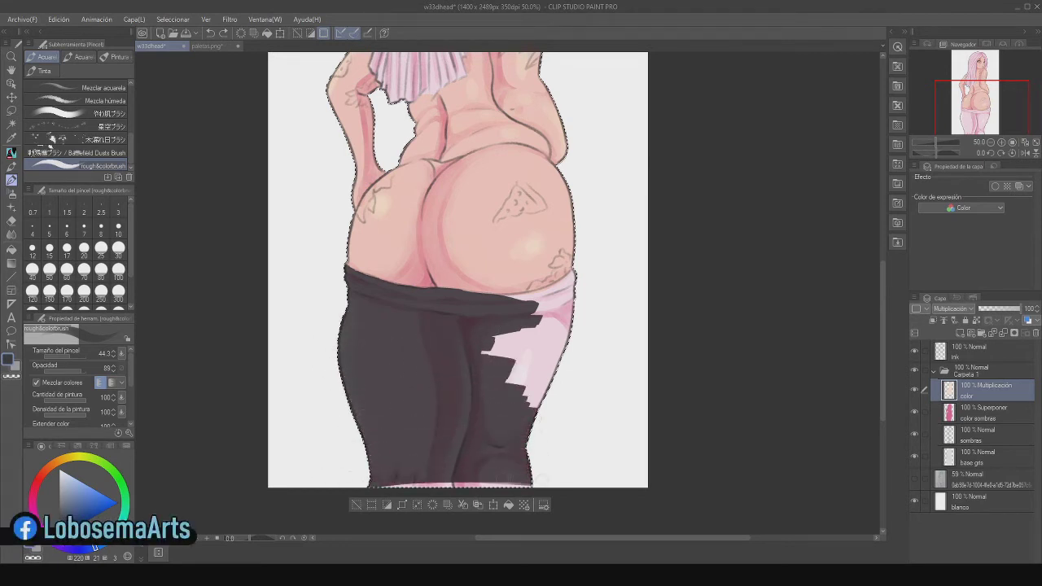
mouse_move(549, 436)
left_mouse_down()
mouse_move(590, 306)
mouse_move(536, 296)
left_mouse_up()
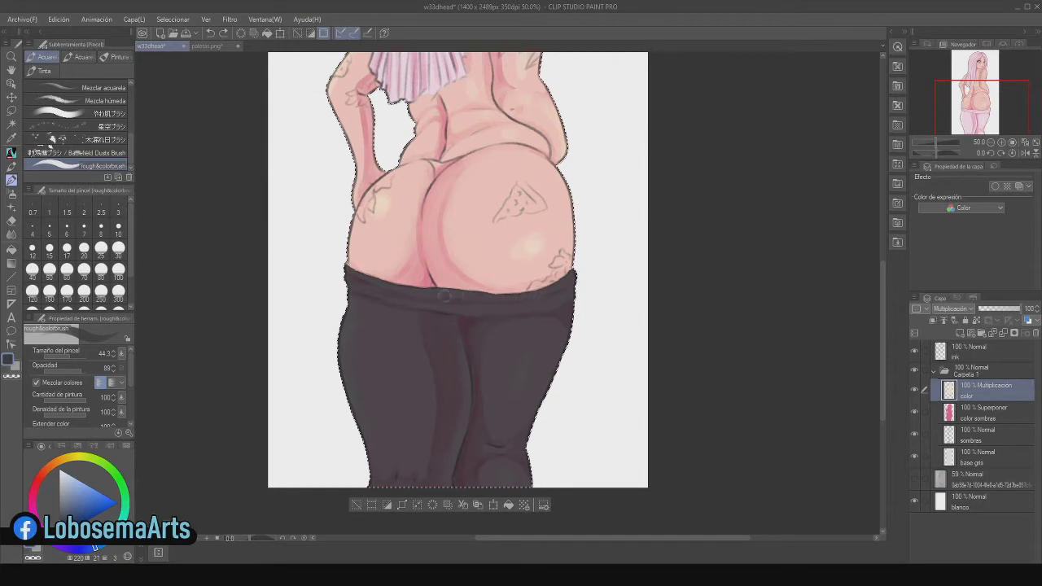
Darken the waistband folds and the shadow areas between the trouser legs with a second pass of near-black.
mouse_move(350, 280)
left_mouse_down()
mouse_move(491, 306)
mouse_move(573, 295)
mouse_move(490, 305)
left_mouse_up()
key("ctrl+z")
left_click_drag(350, 295, 432, 309)
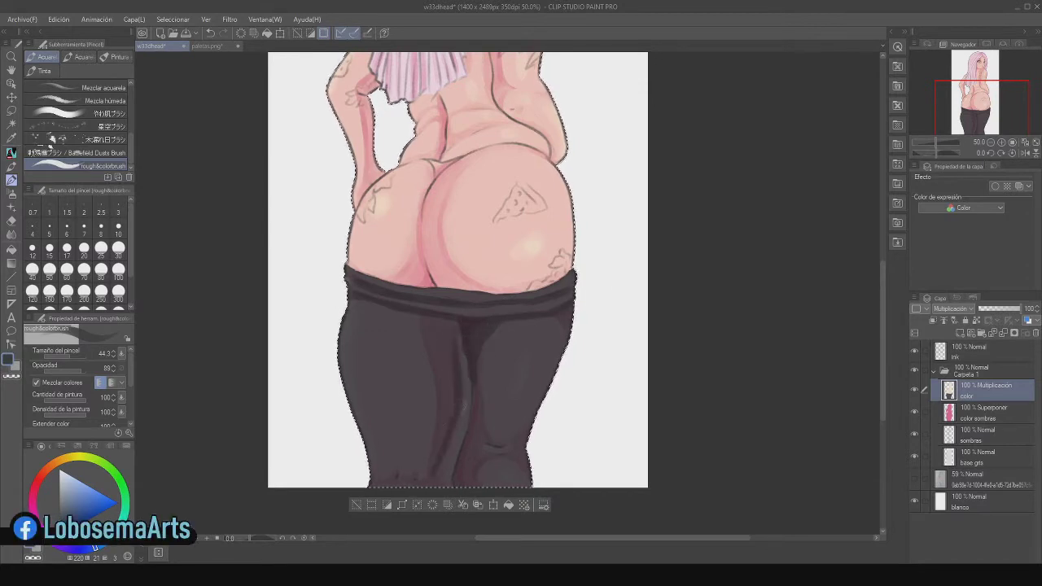
left_click_drag(448, 342, 446, 383)
left_click_drag(435, 348, 436, 416)
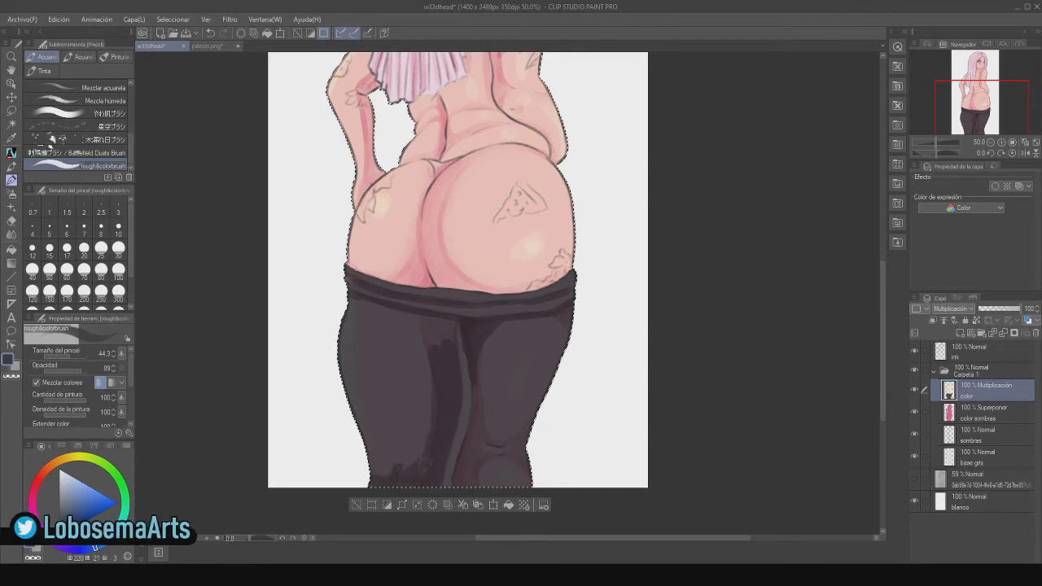
left_click_drag(497, 340, 520, 322)
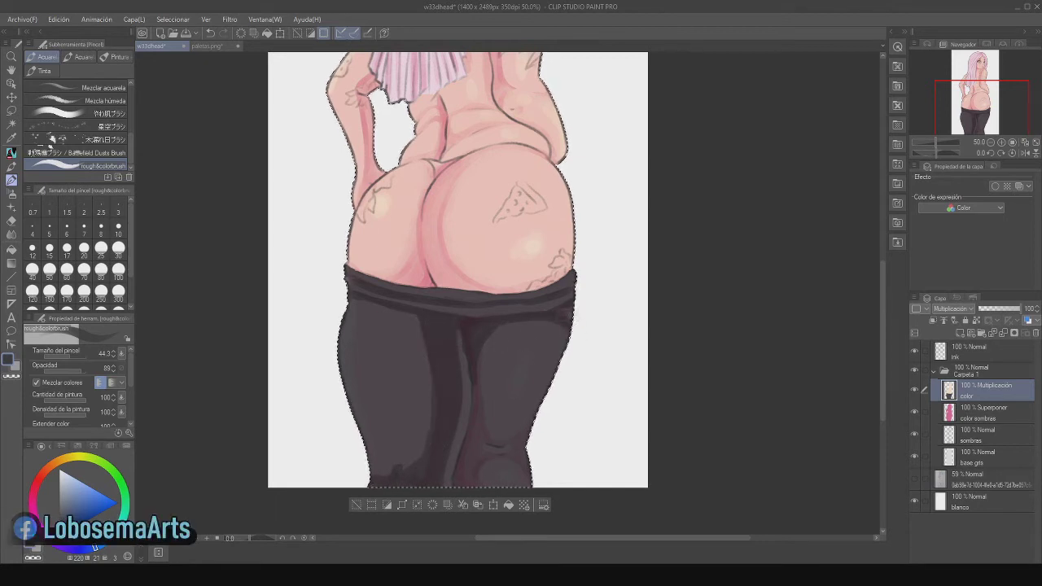
left_click_drag(470, 377, 465, 442)
left_click_drag(479, 371, 473, 442)
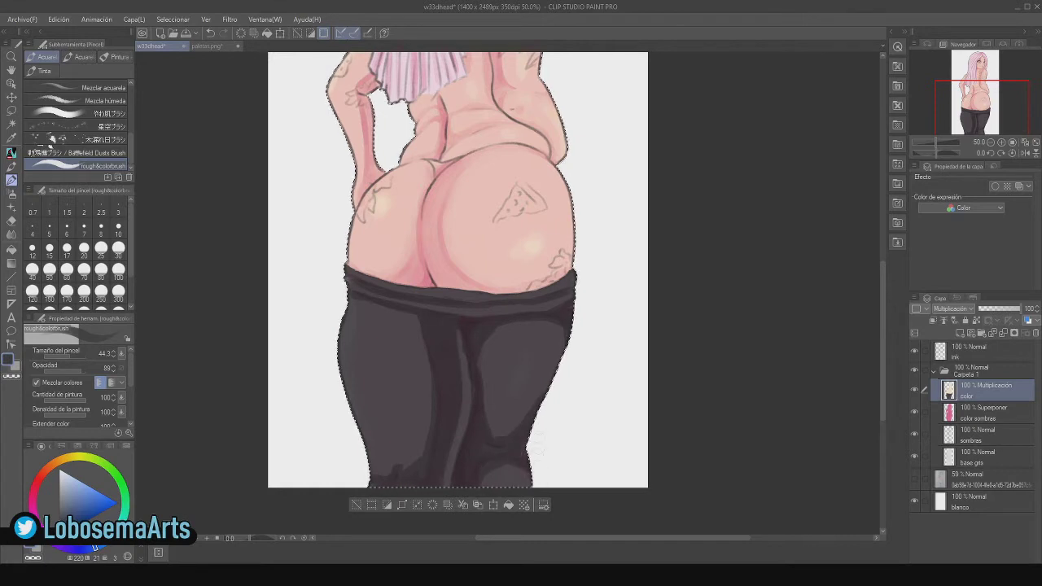
Darken the lighter areas of both trouser legs and the rest of the waistband with further near-black strokes.
left_click_drag(392, 312, 421, 337)
left_click_drag(426, 391, 422, 441)
mouse_move(397, 324)
left_mouse_down()
mouse_move(428, 407)
mouse_move(343, 322)
left_mouse_up()
mouse_move(410, 342)
left_mouse_down()
mouse_move(339, 356)
mouse_move(345, 386)
left_mouse_up()
left_click_drag(424, 371, 352, 412)
left_click_drag(423, 390, 360, 429)
left_click_drag(423, 413, 367, 442)
left_click_drag(557, 333, 491, 366)
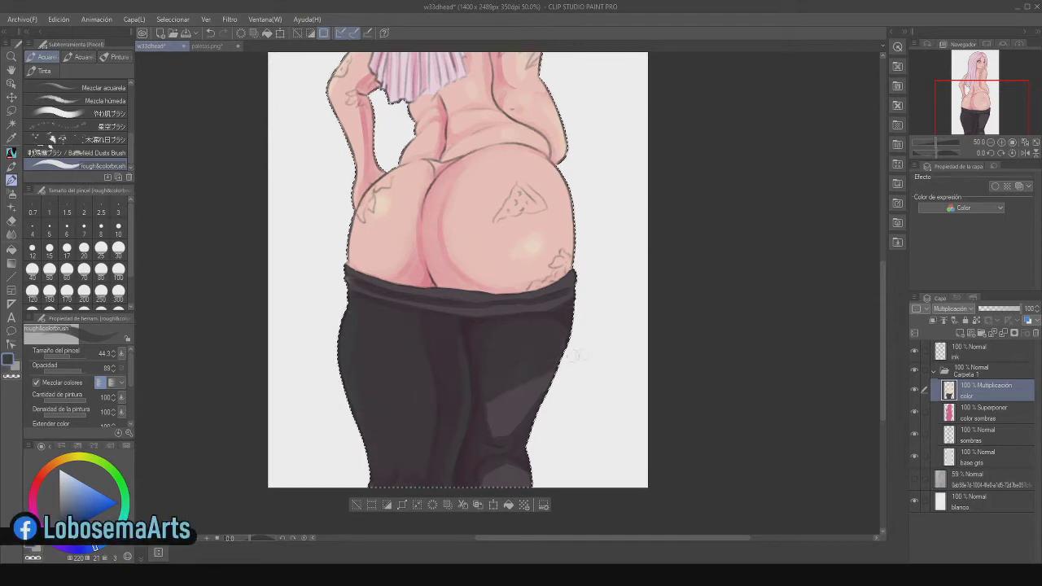
left_click_drag(437, 314, 565, 304)
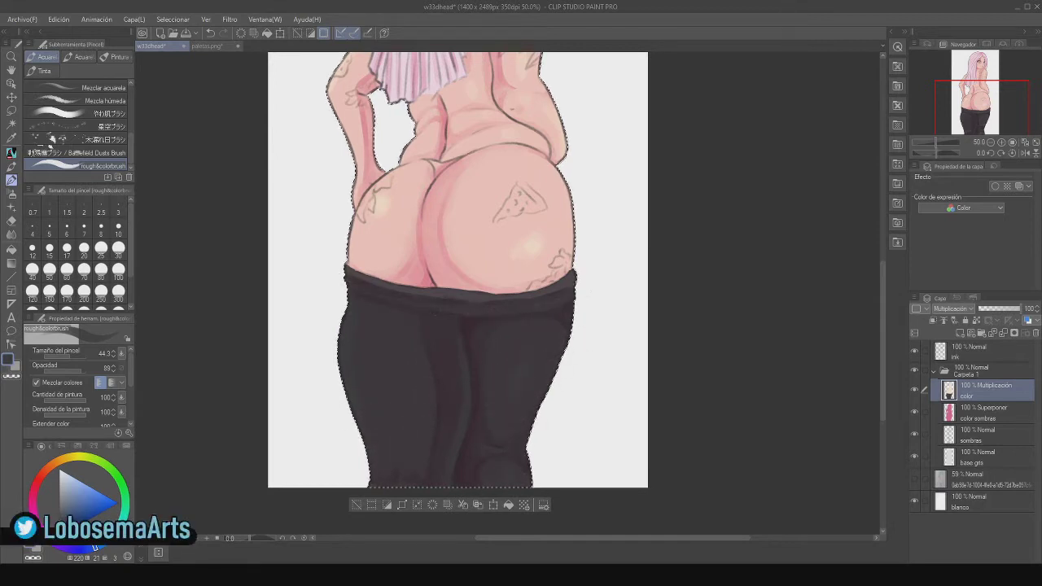
left_click_drag(345, 274, 491, 303)
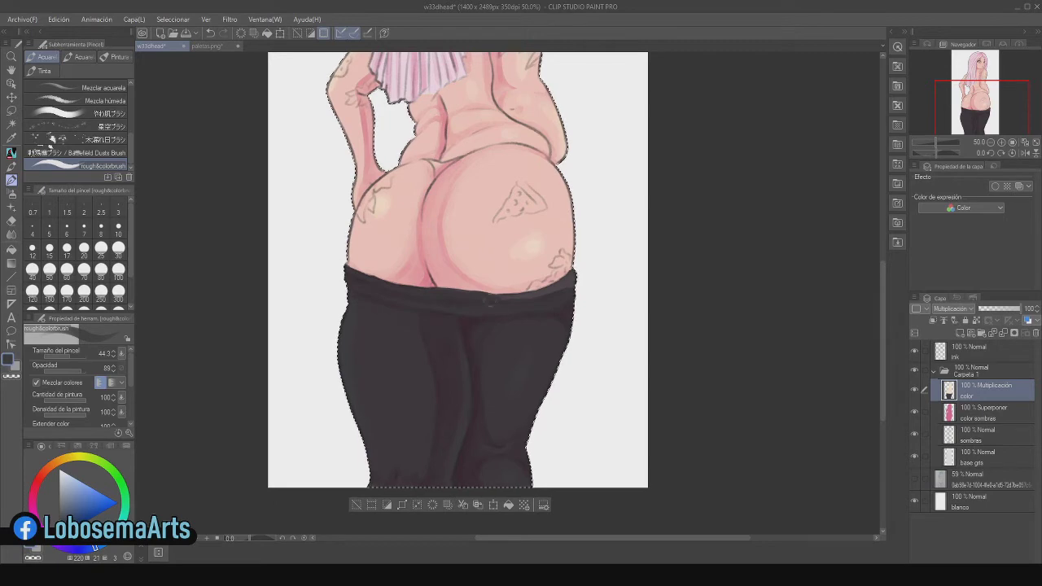
left_click(990, 144)
left_click(991, 143)
left_click(990, 143)
left_click(991, 143)
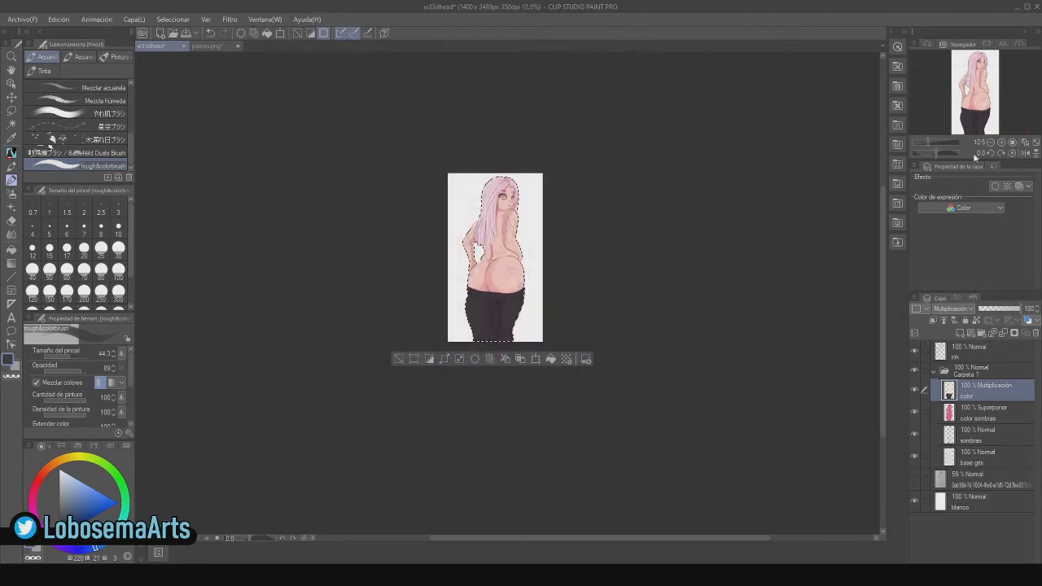
Try near-black marker strokes at size 26.7 and 65 opacity over the cleared trousers and undo them.
left_click(1001, 143)
left_click(1001, 143)
left_click(1001, 143)
left_click_drag(883, 345, 889, 318)
left_click(12, 167)
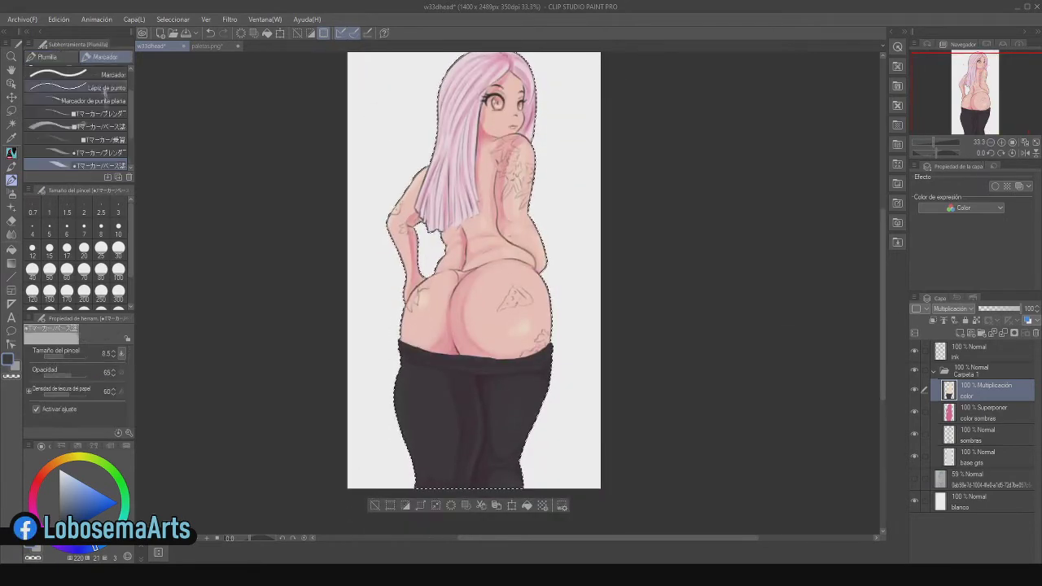
left_click(67, 355)
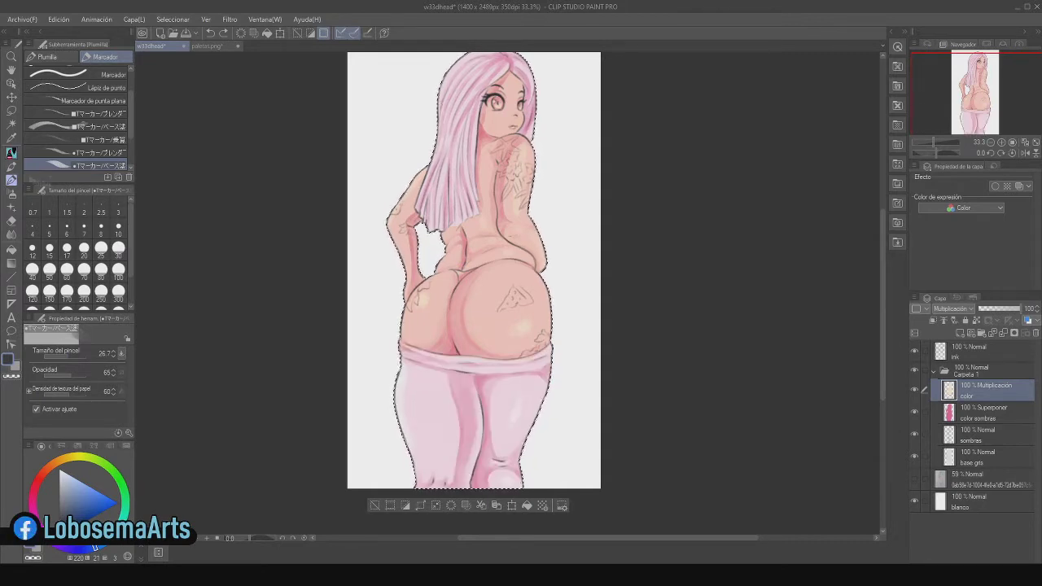
mouse_move(469, 373)
left_mouse_down()
mouse_move(441, 383)
mouse_move(480, 393)
mouse_move(456, 412)
mouse_move(500, 419)
left_mouse_up()
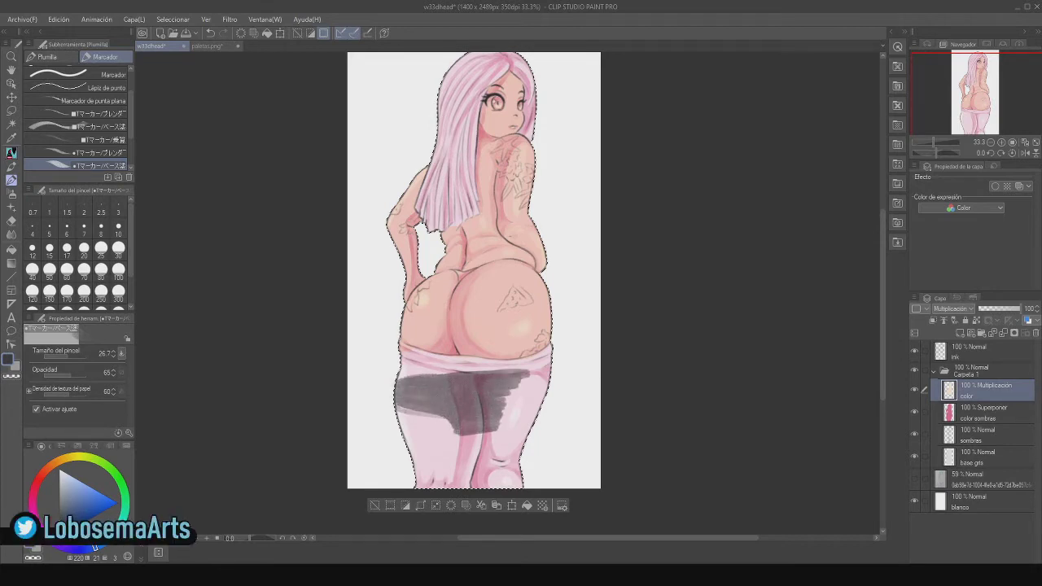
left_click_drag(406, 431, 474, 434)
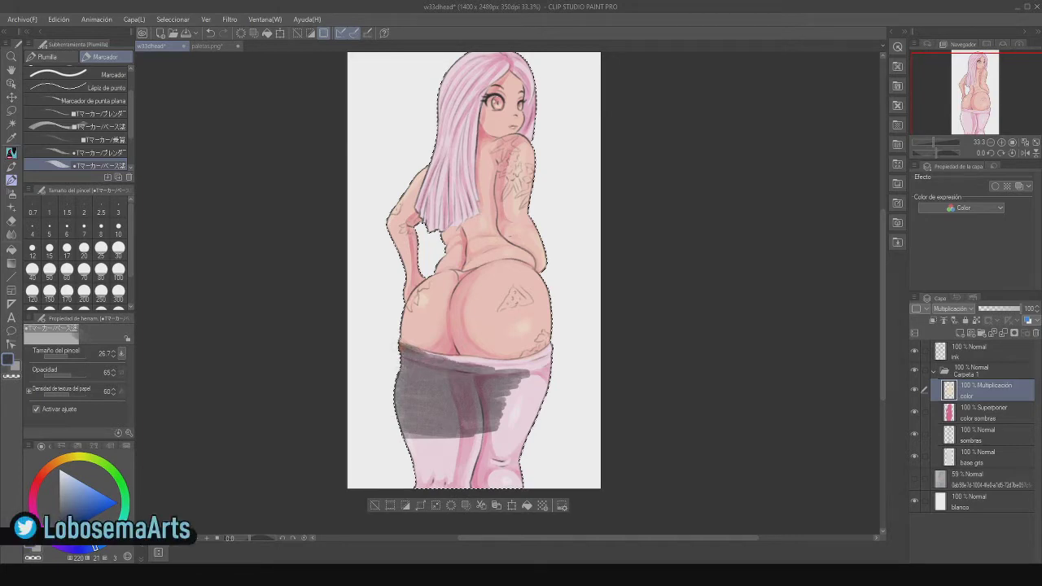
mouse_move(496, 433)
left_mouse_down()
mouse_move(448, 448)
mouse_move(489, 464)
mouse_move(445, 480)
left_mouse_up()
key("ctrl+z")
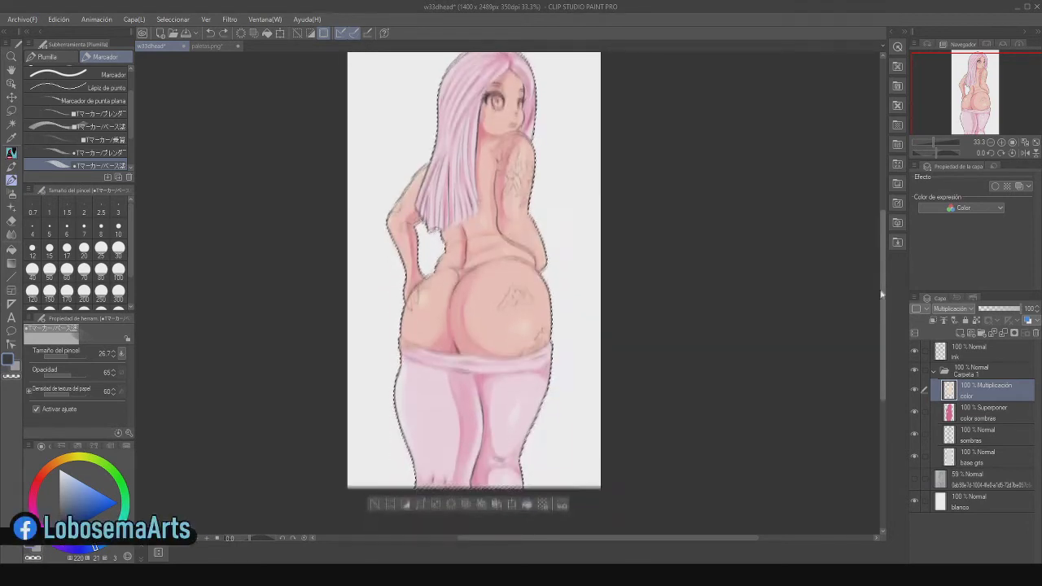
Paint a dark reddish-brown band across the upper trousers and waistband with an opaque Plumilla brush at size 9.7.
left_click(66, 514)
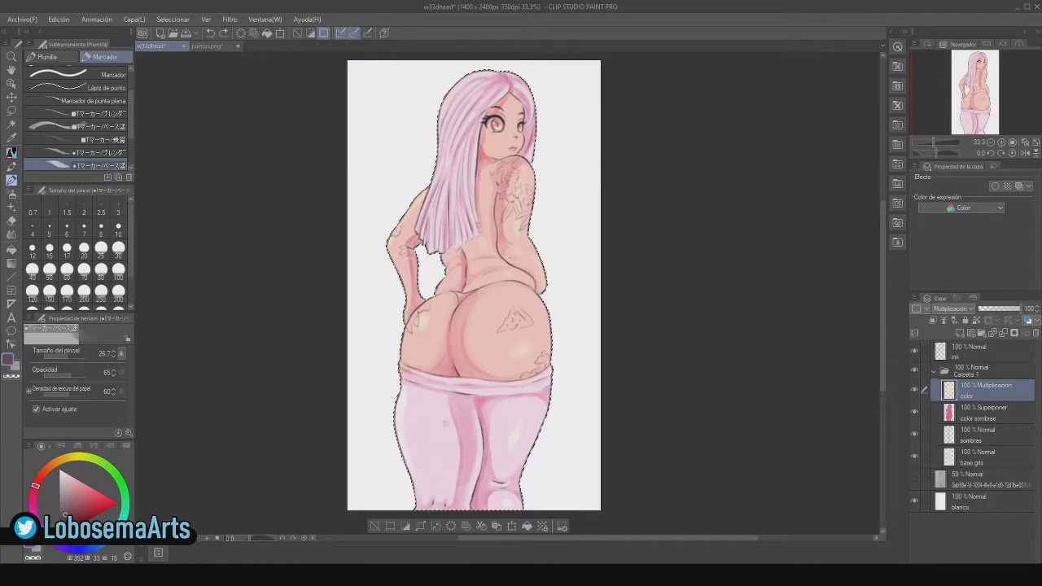
left_click(12, 167)
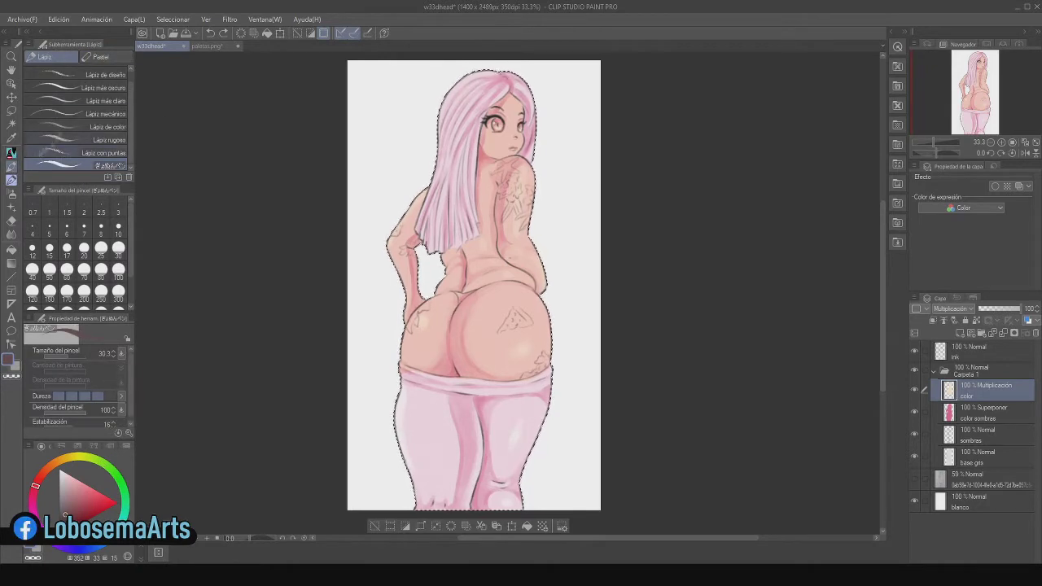
left_click(11, 180)
left_click(12, 167)
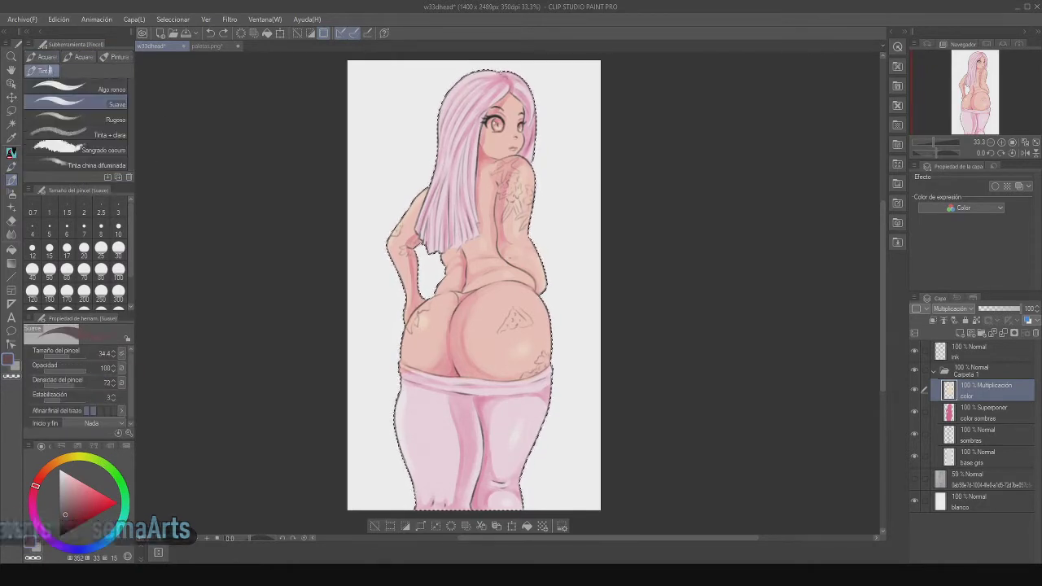
left_click(11, 180)
left_click_drag(132, 113, 132, 140)
left_click(48, 57)
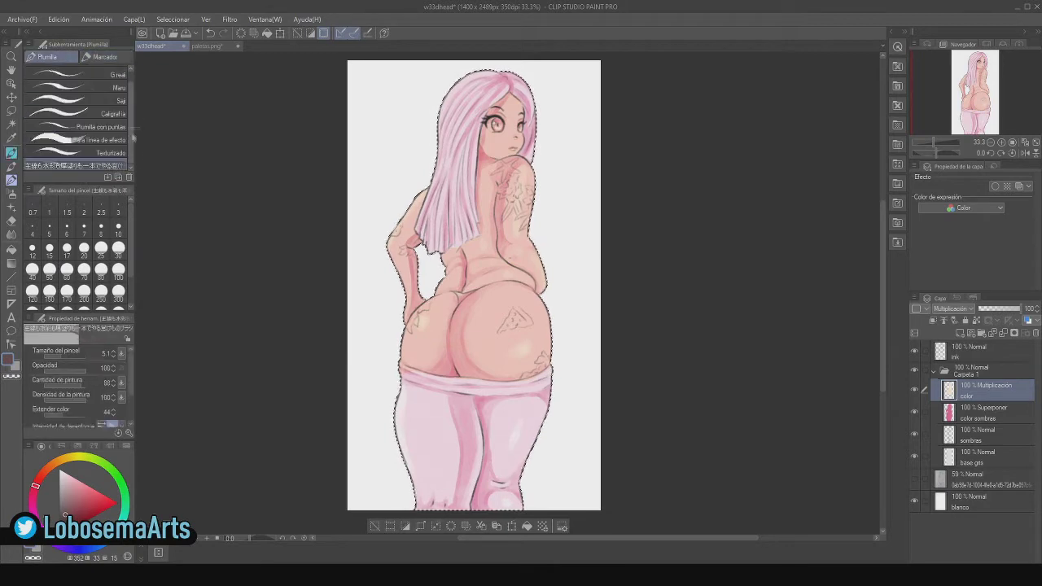
left_click(62, 356)
left_click(63, 355)
left_click_drag(424, 404, 488, 397)
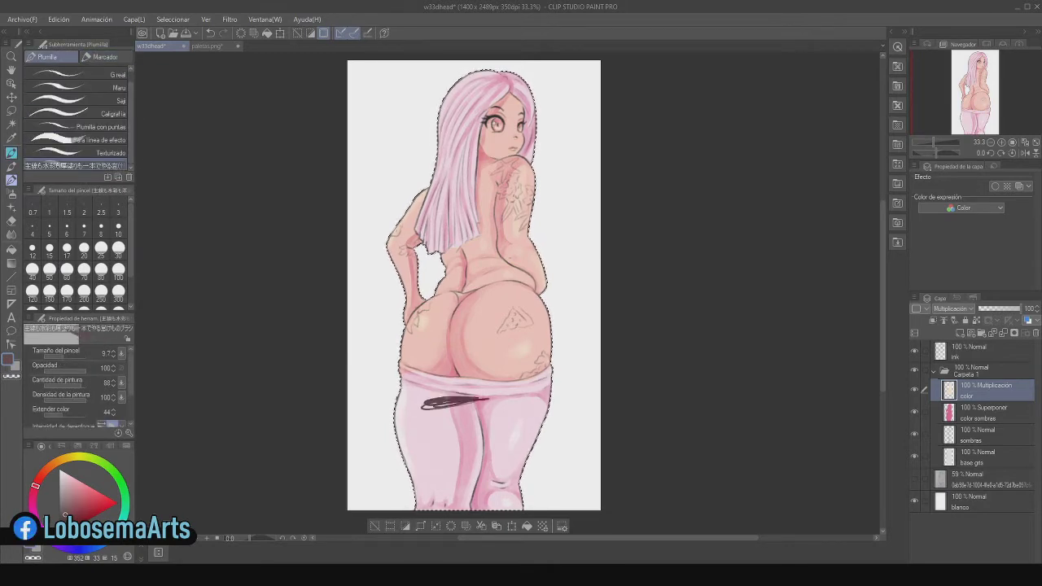
left_click_drag(456, 396, 389, 395)
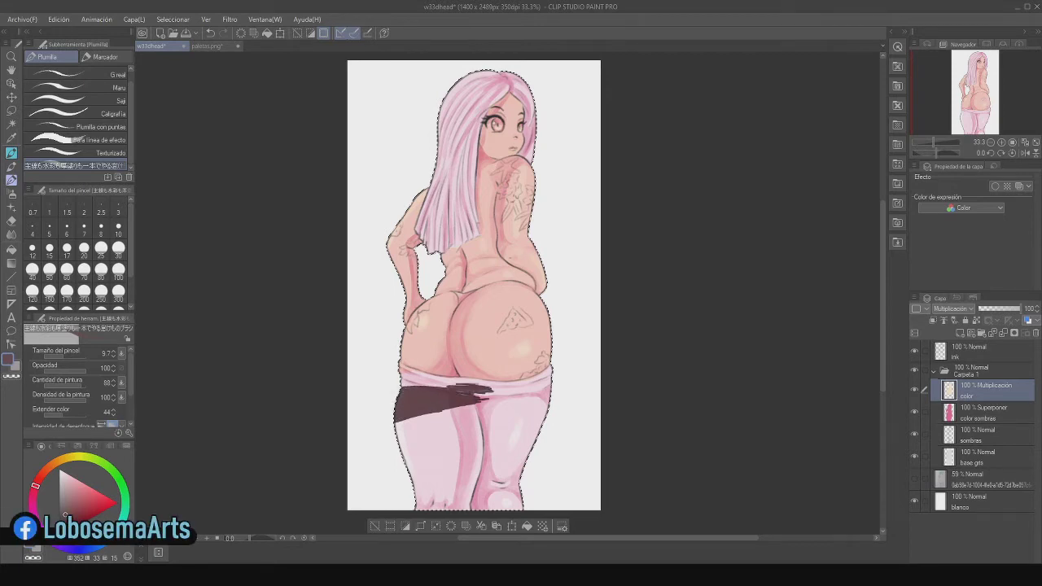
left_click_drag(453, 403, 503, 398)
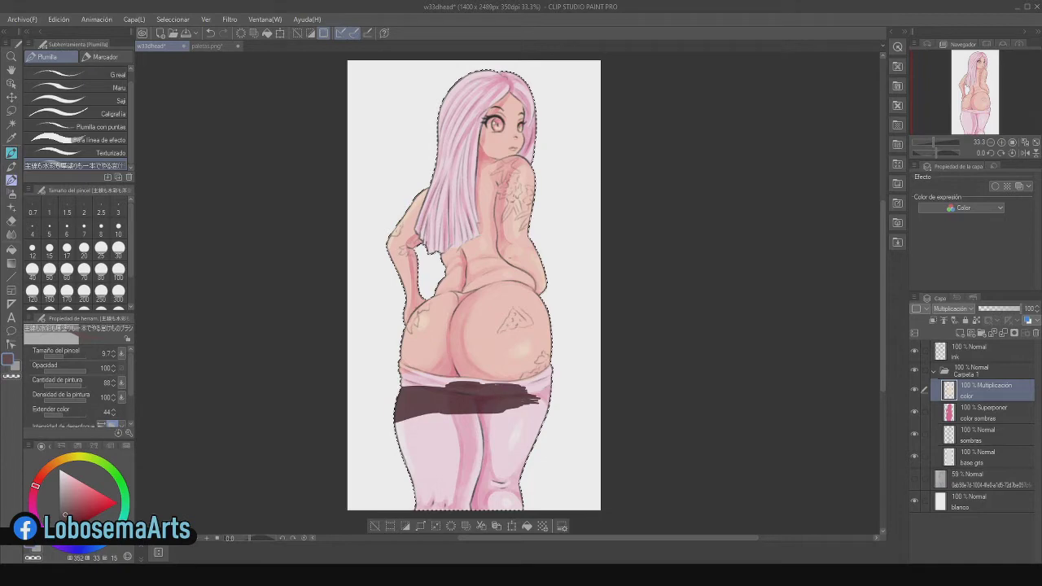
mouse_move(453, 383)
left_mouse_down()
mouse_move(402, 385)
mouse_move(434, 379)
left_mouse_up()
Extend the dark reddish-brown base over the rest of the waistband and both thighs with the brush at size 23.5.
scroll(540, 386, "up", 2)
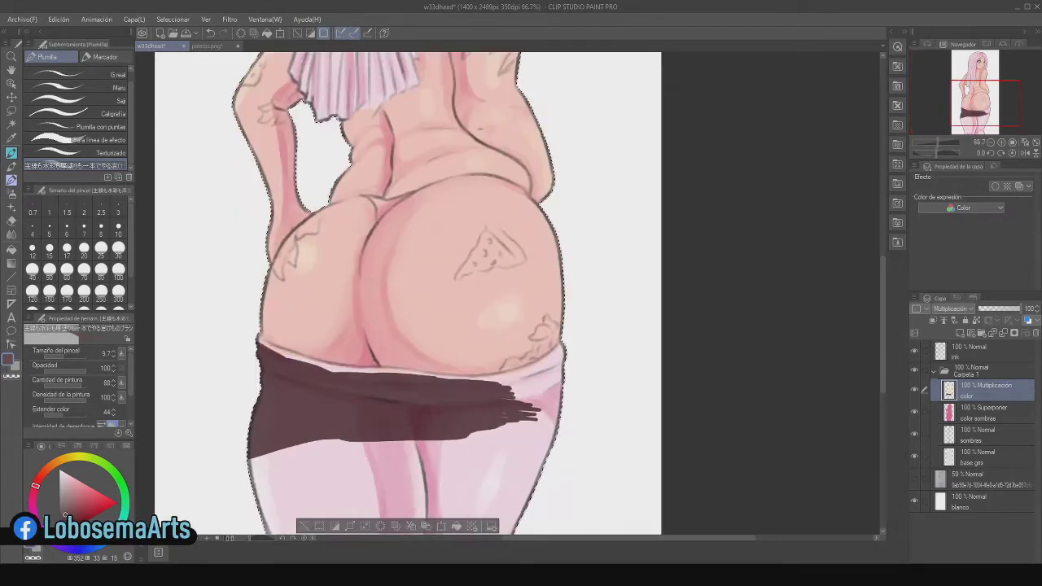
left_click_drag(882, 326, 882, 358)
left_click(68, 356)
left_click_drag(508, 308, 559, 298)
left_click_drag(448, 330, 558, 323)
mouse_move(260, 231)
left_mouse_down()
mouse_move(340, 264)
mouse_move(561, 281)
mouse_move(542, 252)
left_mouse_up()
mouse_move(350, 337)
left_mouse_down()
mouse_move(427, 353)
mouse_move(427, 371)
mouse_move(533, 331)
mouse_move(419, 413)
left_mouse_up()
mouse_move(412, 366)
left_mouse_down()
mouse_move(418, 444)
mouse_move(360, 349)
left_mouse_up()
mouse_move(290, 345)
left_mouse_down()
mouse_move(399, 396)
mouse_move(317, 403)
mouse_move(270, 350)
left_mouse_up()
Cover the remaining lower trouser legs down to the canvas edge with the same dark reddish brown.
left_click_drag(882, 355, 882, 397)
mouse_move(267, 267)
left_mouse_down()
mouse_move(402, 270)
mouse_move(402, 280)
left_mouse_up()
mouse_move(397, 288)
left_mouse_down()
mouse_move(277, 300)
mouse_move(351, 303)
left_mouse_up()
left_click_drag(289, 335, 366, 298)
mouse_move(293, 314)
left_mouse_down()
mouse_move(358, 374)
mouse_move(399, 367)
mouse_move(427, 297)
mouse_move(375, 309)
mouse_move(348, 335)
left_mouse_up()
mouse_move(435, 264)
left_mouse_down()
mouse_move(544, 209)
mouse_move(434, 295)
mouse_move(501, 295)
left_mouse_up()
left_click_drag(462, 323, 496, 350)
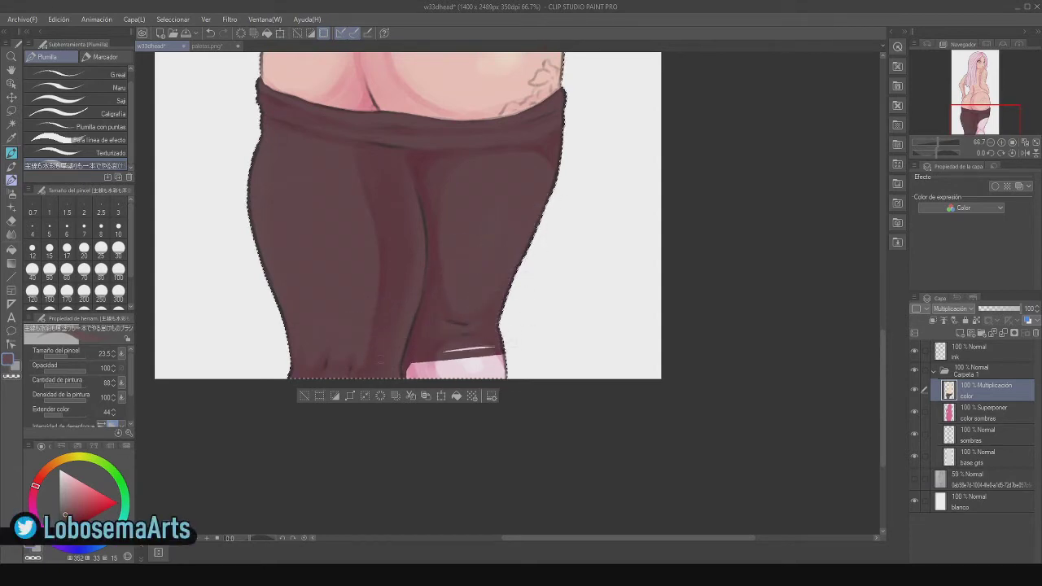
left_click(990, 143)
left_click(990, 142)
left_click(990, 142)
left_click_drag(884, 334, 885, 274)
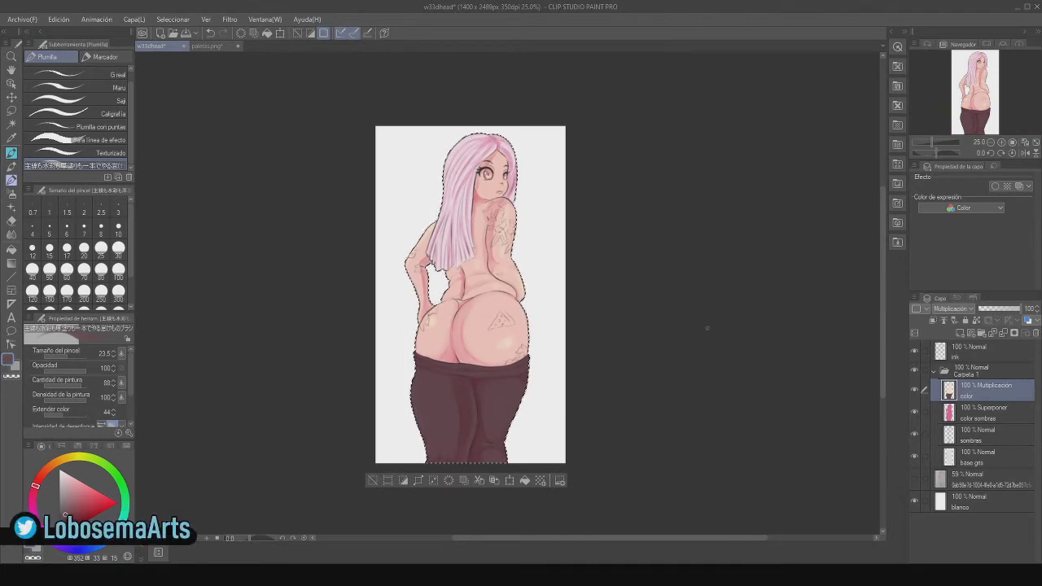
Try muted mauve and dusty pink fills on the trousers.
left_click(62, 486)
left_click(11, 250)
left_click(442, 413)
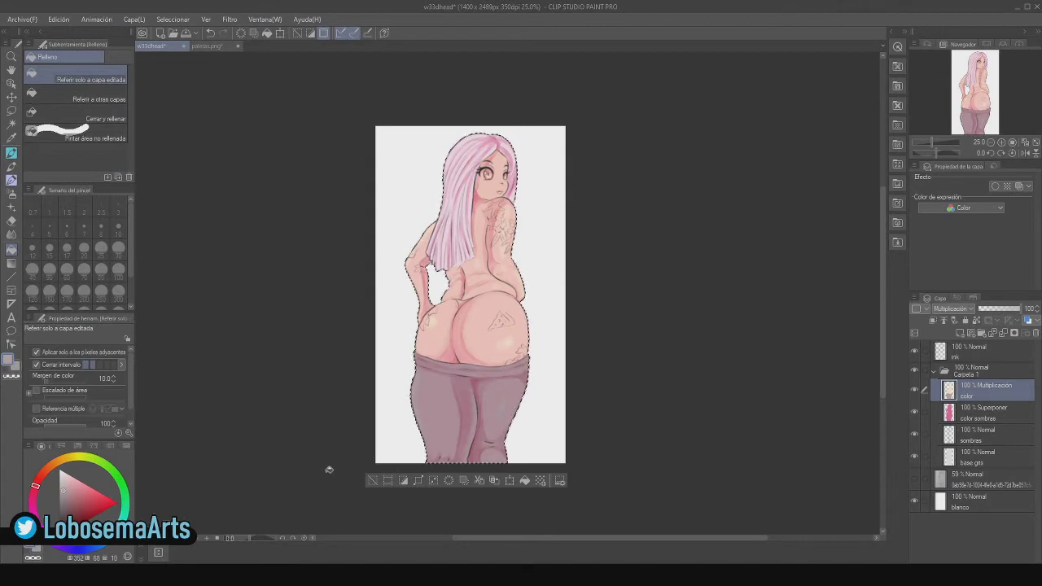
key("ctrl+z")
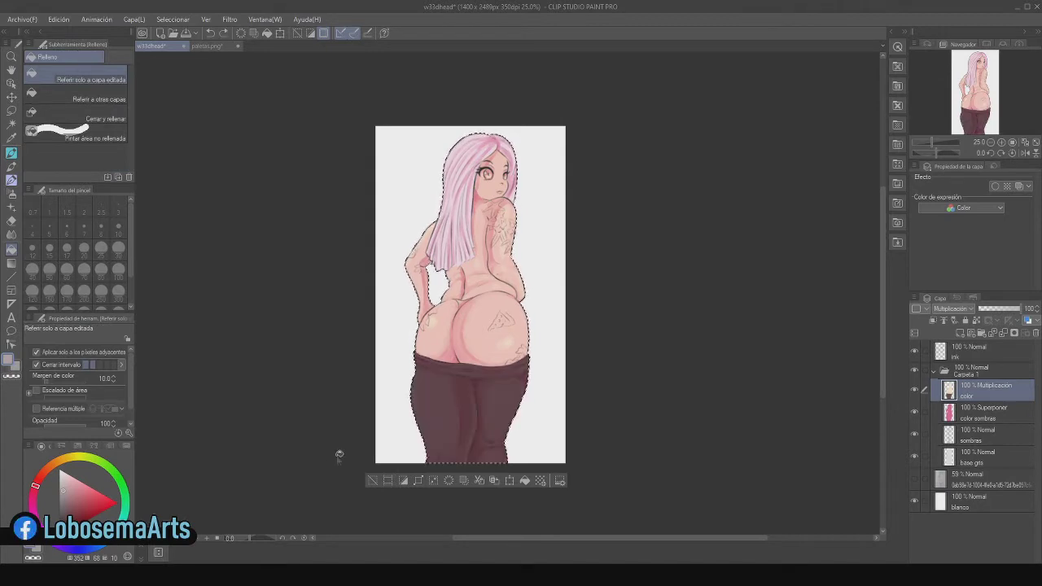
left_click(84, 56)
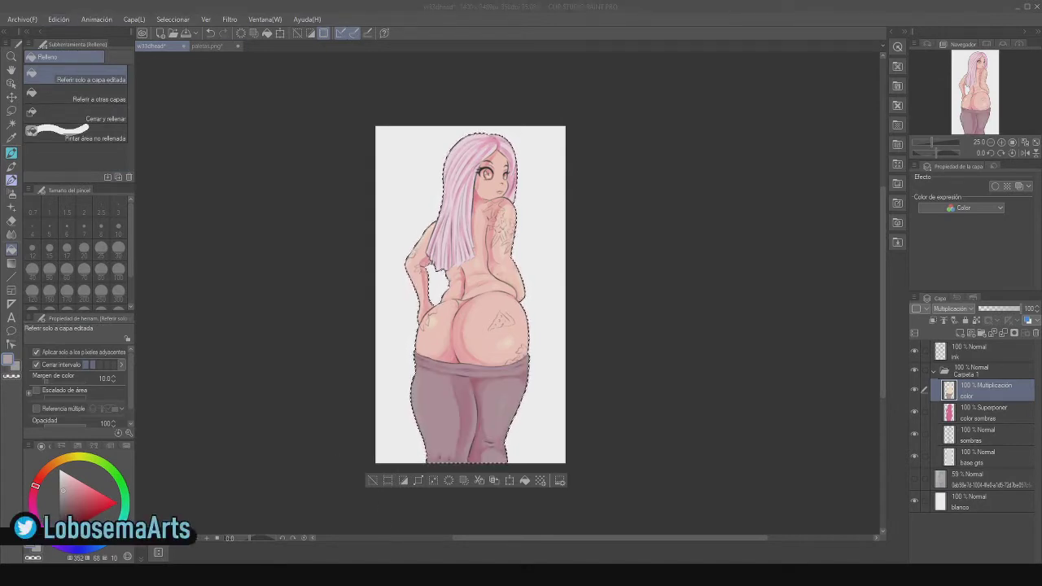
left_click(66, 483)
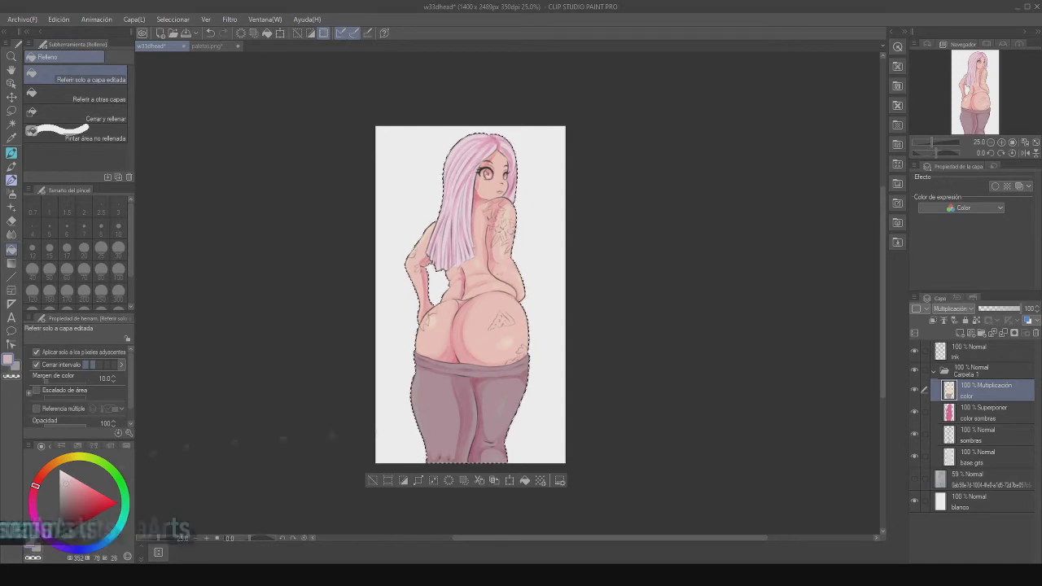
left_click(438, 419)
left_click(67, 474)
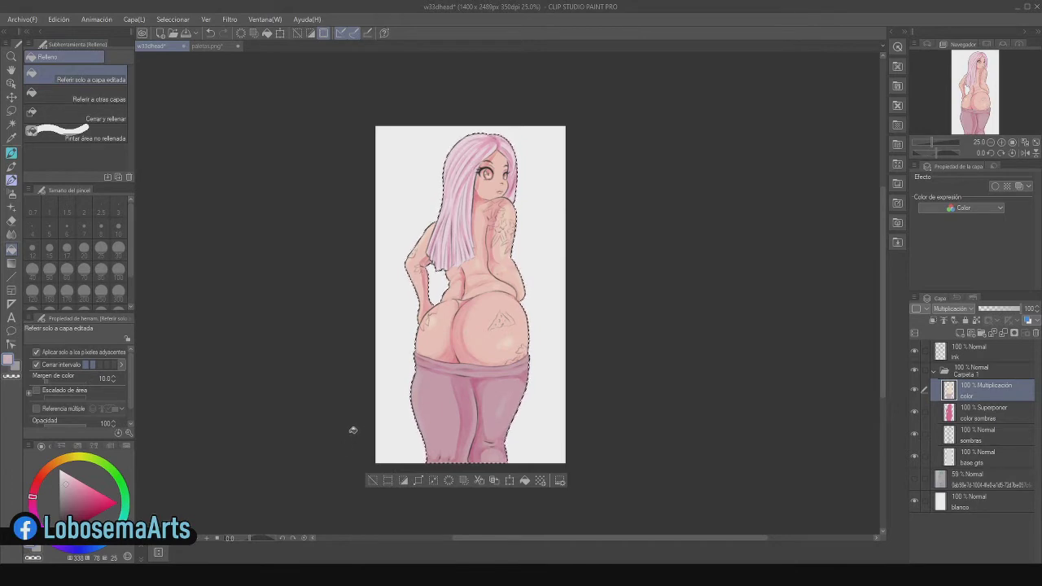
Fill the trousers on the color layer with a pale lilac.
left_click(62, 474)
left_click(451, 400)
left_click(65, 478)
left_click(466, 421)
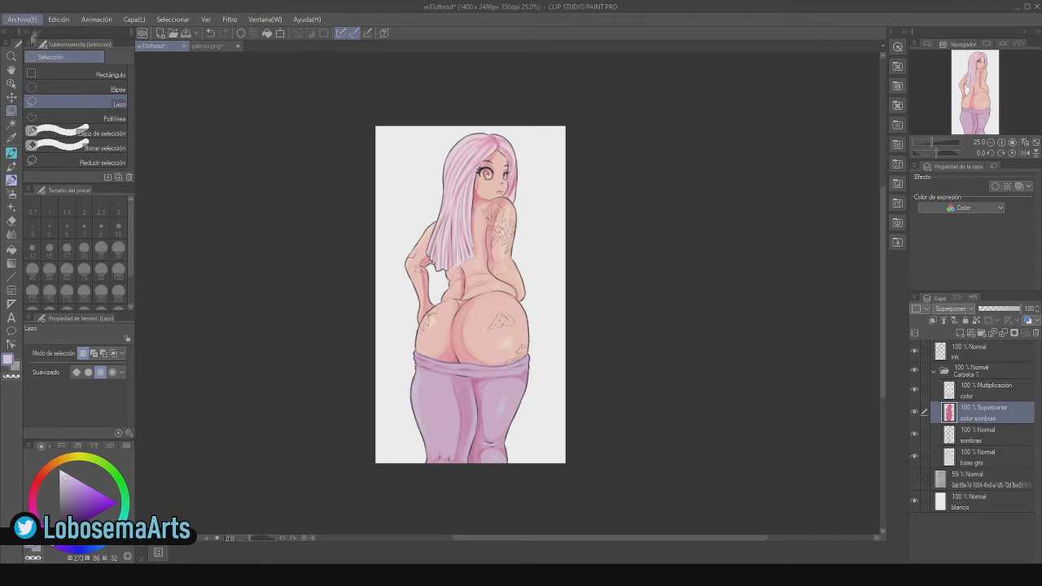
left_click(59, 20)
left_click(310, 249)
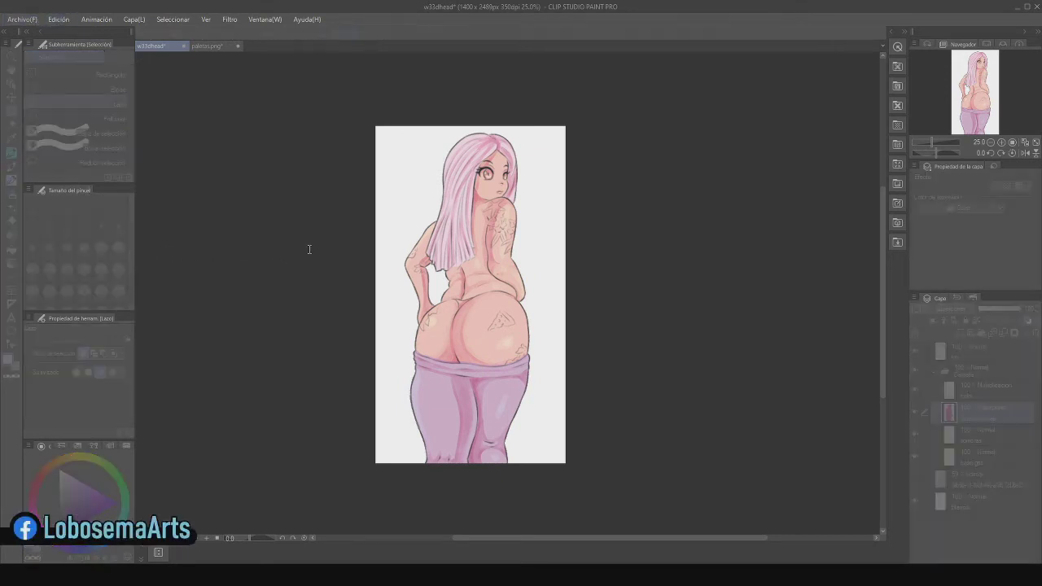
left_click(398, 213)
Adjust the tone of the color sombras layer toward a muted mauve, and check it with the color layer hidden and shown.
left_click(973, 443)
left_click(1014, 417)
left_click(990, 441)
left_click(990, 417)
left_click(986, 396)
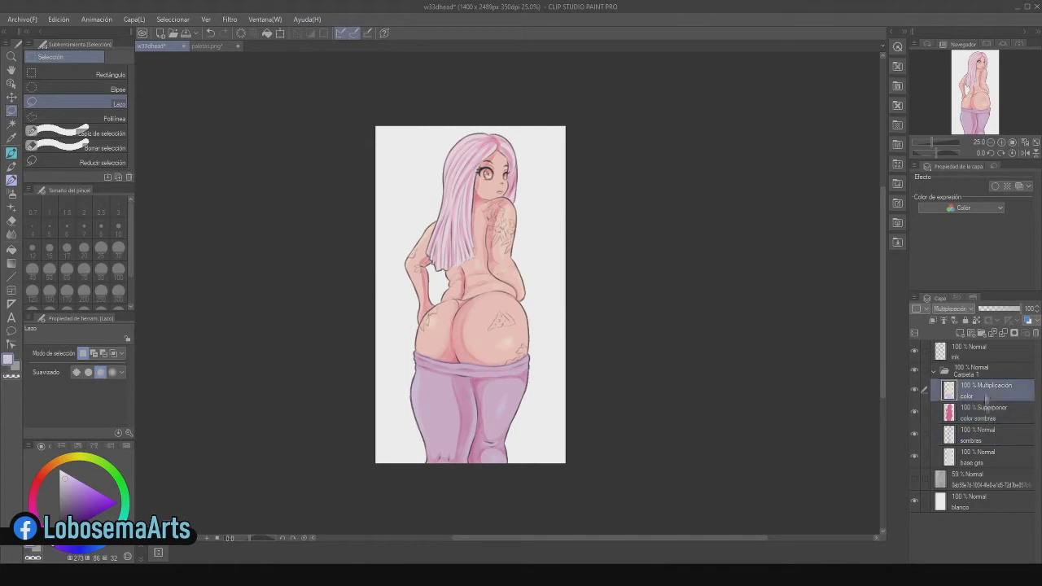
left_click(986, 416)
left_click(59, 19)
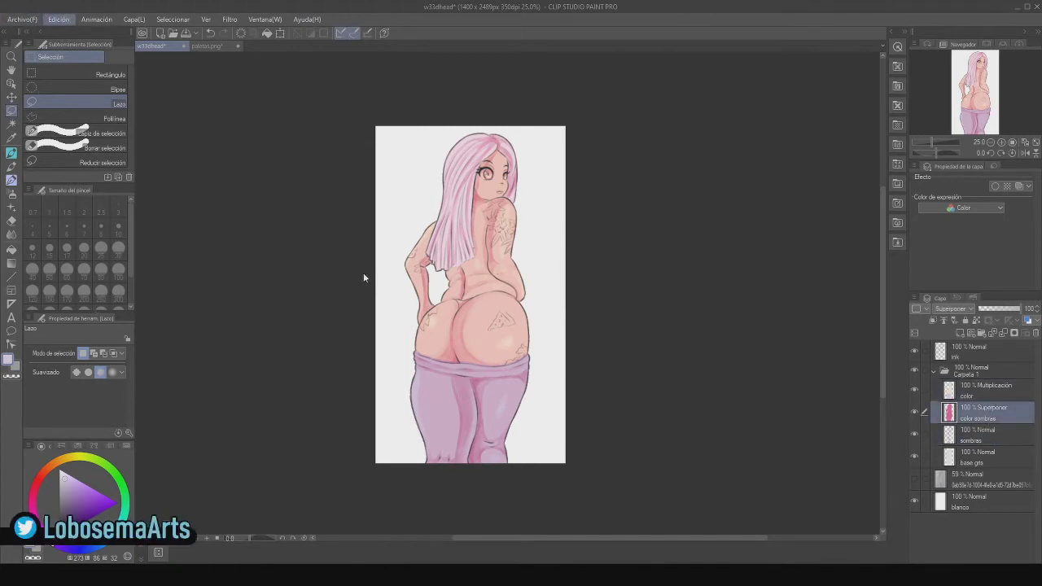
left_click(363, 279)
left_click(914, 391)
left_click(914, 391)
left_click_drag(1011, 313, 1024, 312)
Save the illustration.
left_click(28, 20)
left_click(34, 22)
left_click(63, 107)
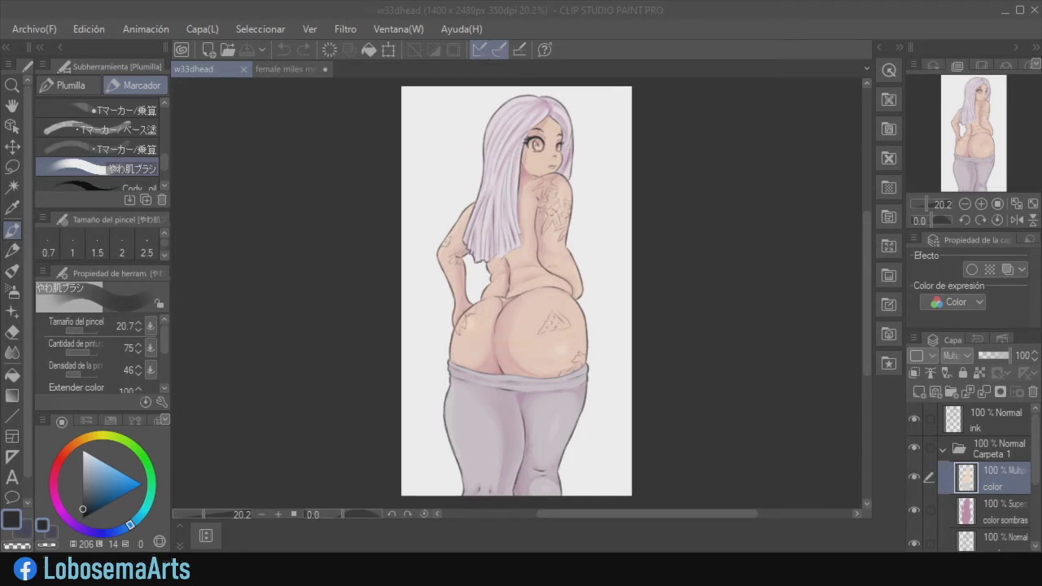
Try near-black strokes with the size 20.7 marker on the small underwear triangle at the lower back and undo them.
left_click(797, 399)
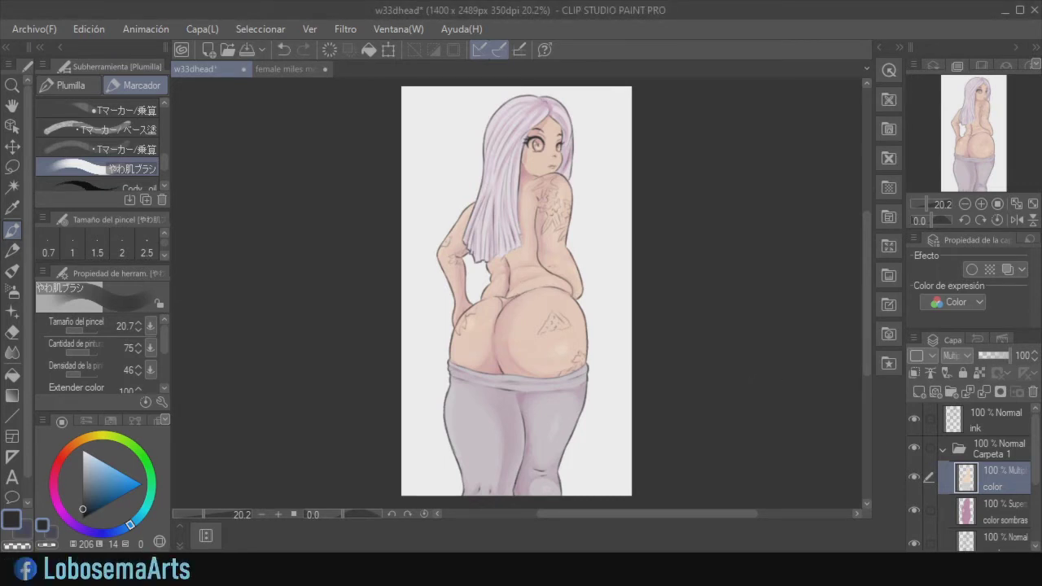
left_click(981, 205)
scroll(478, 306, "up", 1)
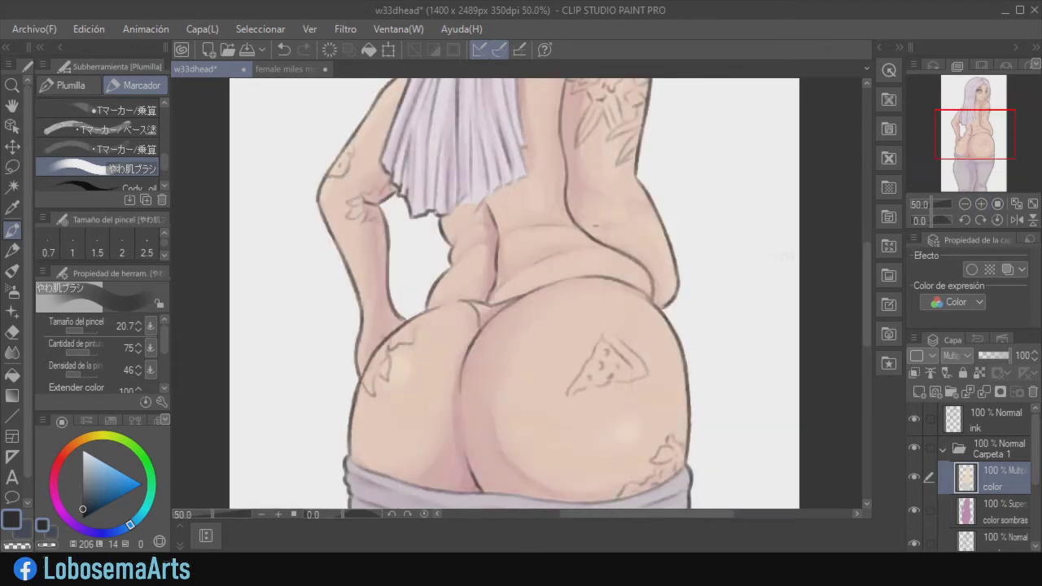
left_click_drag(478, 307, 505, 300)
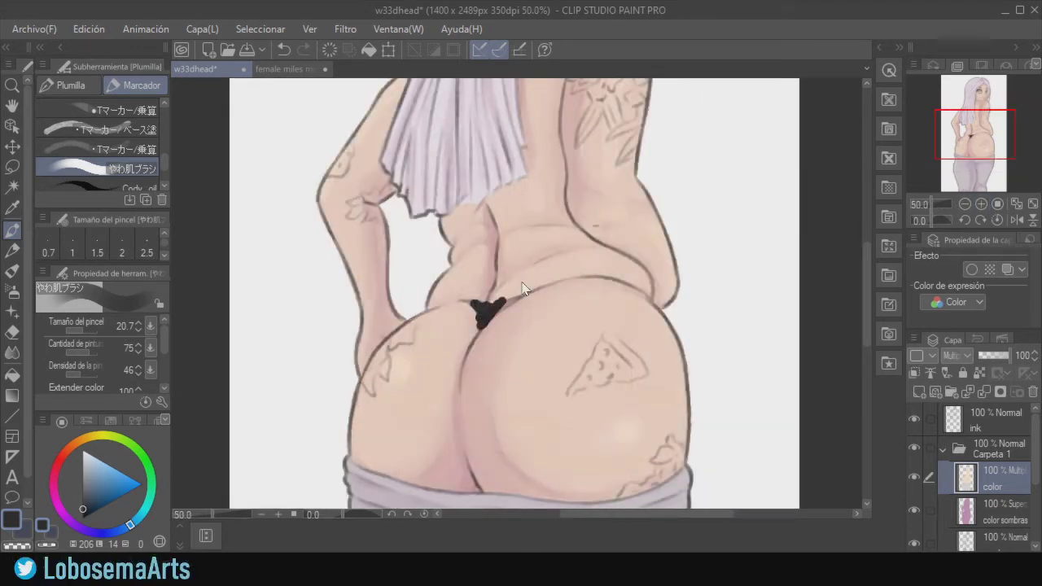
key("ctrl+z")
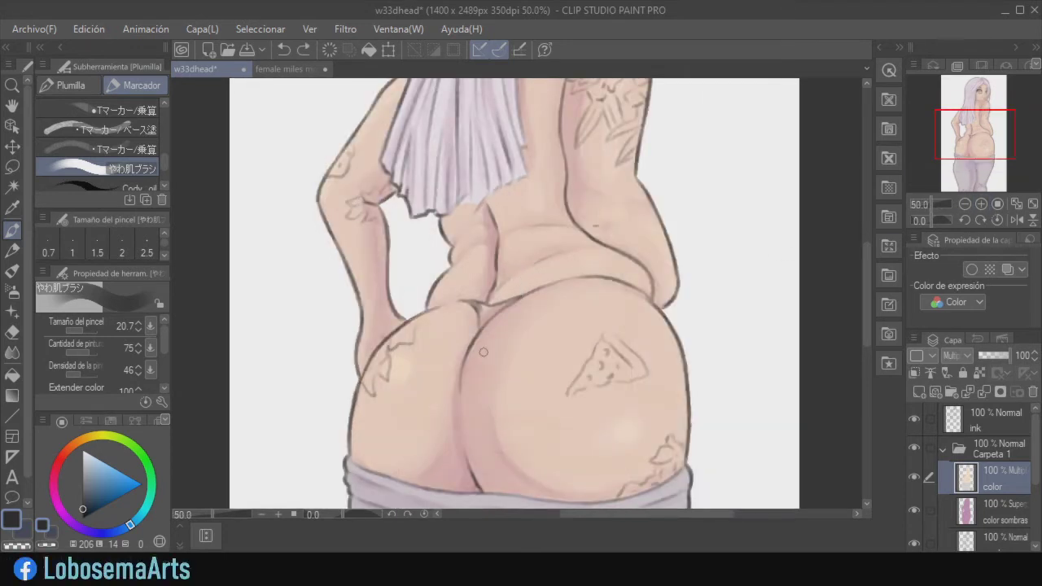
Paint the underwear triangle at the lower back near-black with a size 7 Plumilla brush, and mirror the canvas view.
key("b")
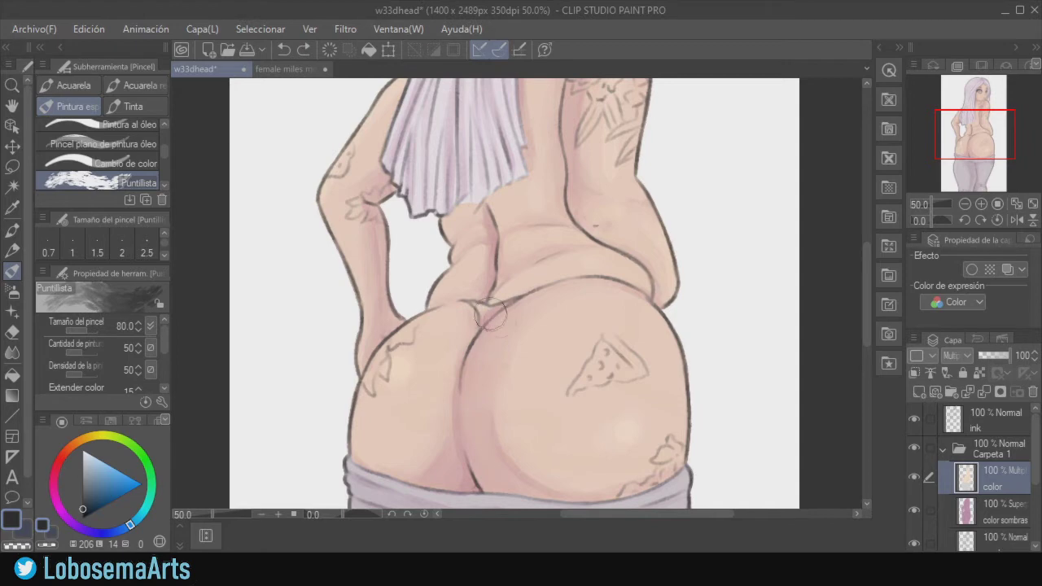
key("p")
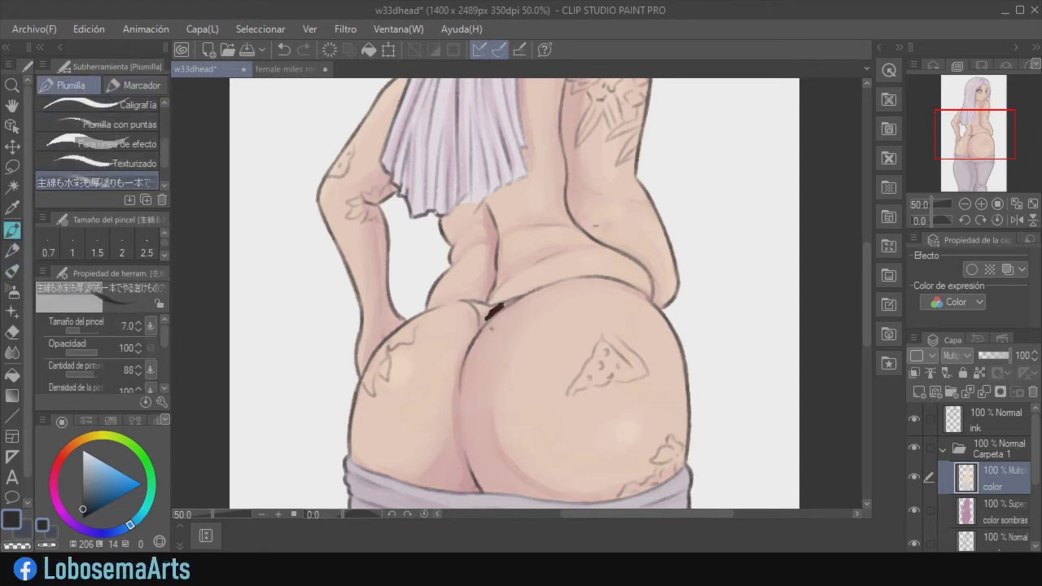
scroll(486, 337, "up", 2)
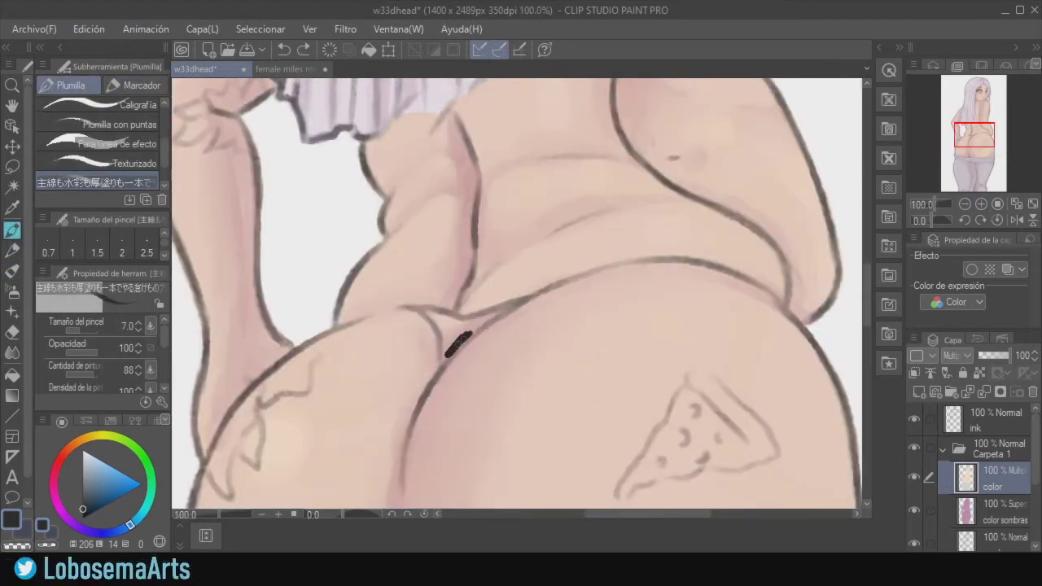
left_click_drag(466, 328, 447, 319)
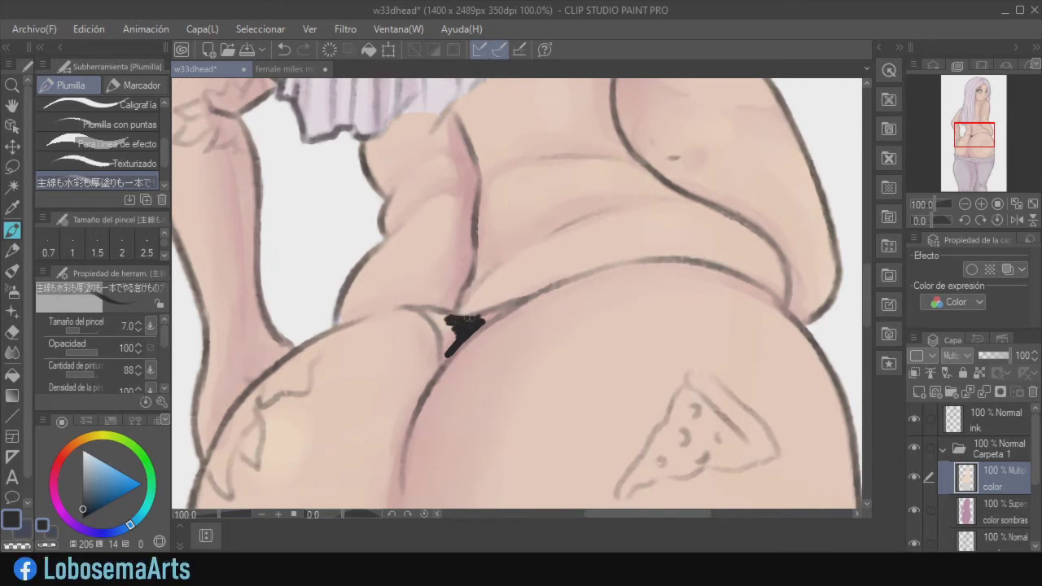
left_click_drag(527, 300, 479, 329)
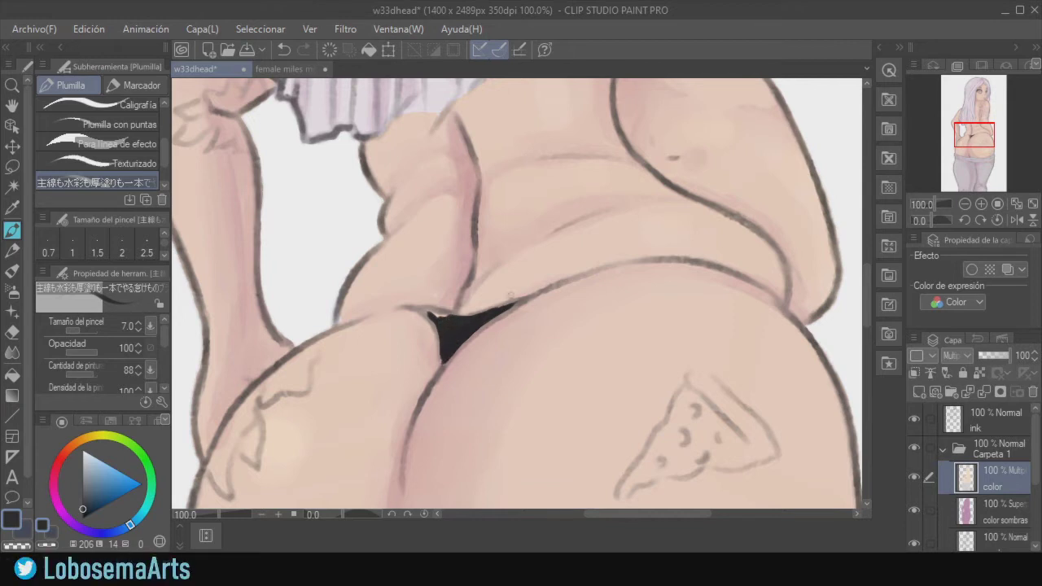
left_click(1016, 220)
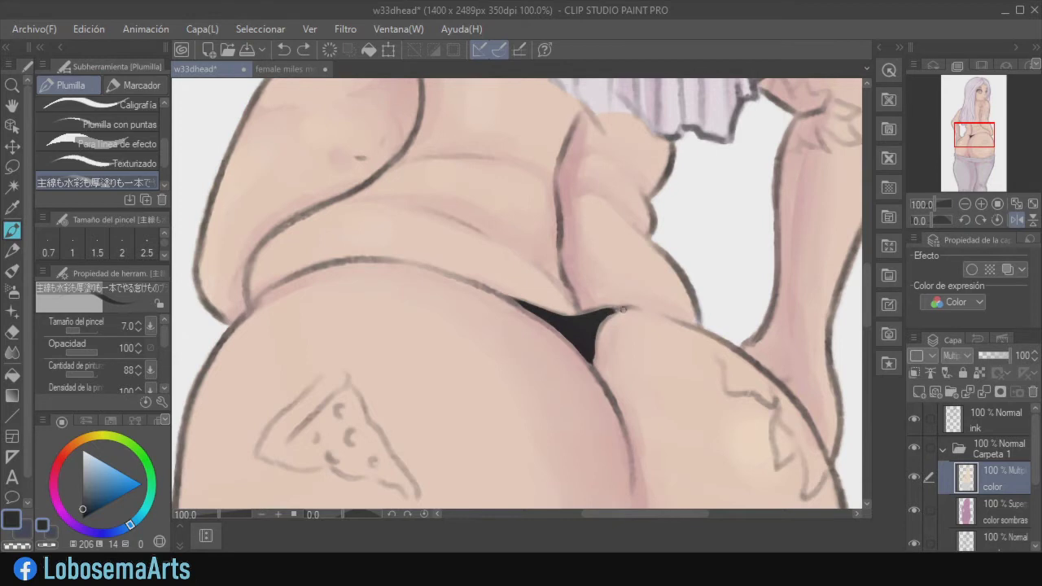
Examine the near-black underwear triangle at the lower back in mirrored and normal views and at several zoom levels.
key("ctrl+z")
left_click(1016, 219)
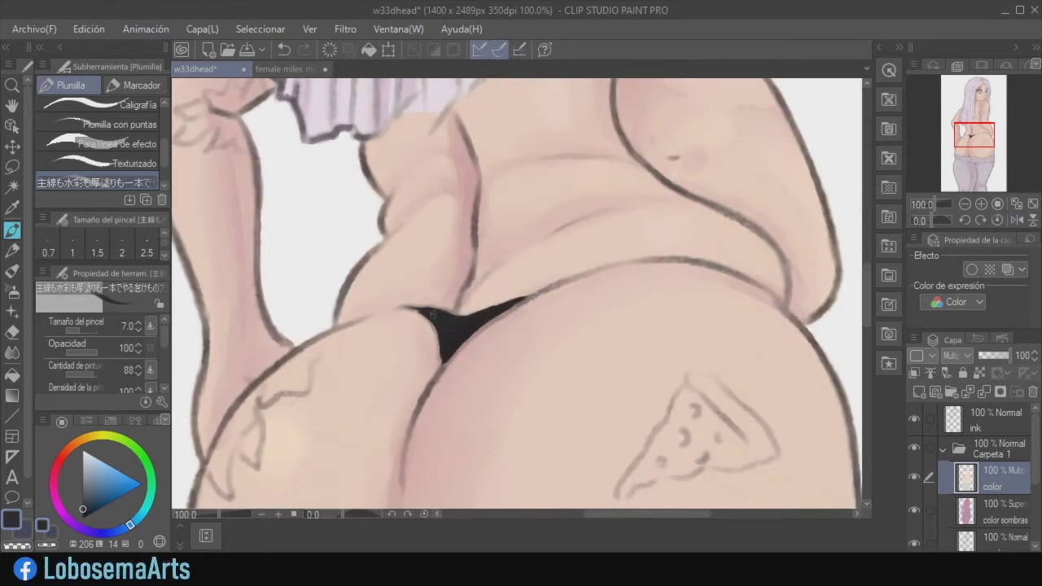
left_click(1016, 219)
left_click(1016, 219)
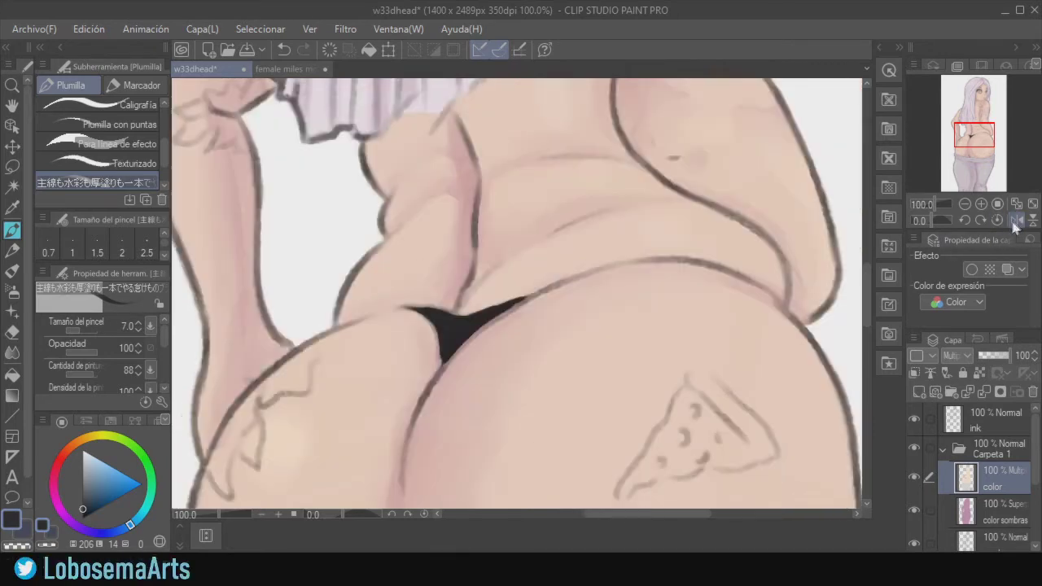
left_click(966, 205)
left_click(965, 205)
left_click(981, 205)
left_click(981, 205)
left_click_drag(866, 297, 866, 191)
mouse_move(499, 224)
left_mouse_down()
mouse_move(491, 290)
mouse_move(510, 214)
mouse_move(485, 196)
mouse_move(487, 225)
mouse_move(458, 262)
mouse_move(508, 275)
mouse_move(519, 210)
mouse_move(490, 208)
mouse_move(490, 187)
mouse_move(461, 220)
mouse_move(464, 251)
left_mouse_up()
left_click(965, 204)
left_click(965, 204)
left_click(966, 204)
key("ctrl+z")
Undo the near-black paint on the underwear triangle at the lower back.
left_click_drag(866, 235, 863, 309)
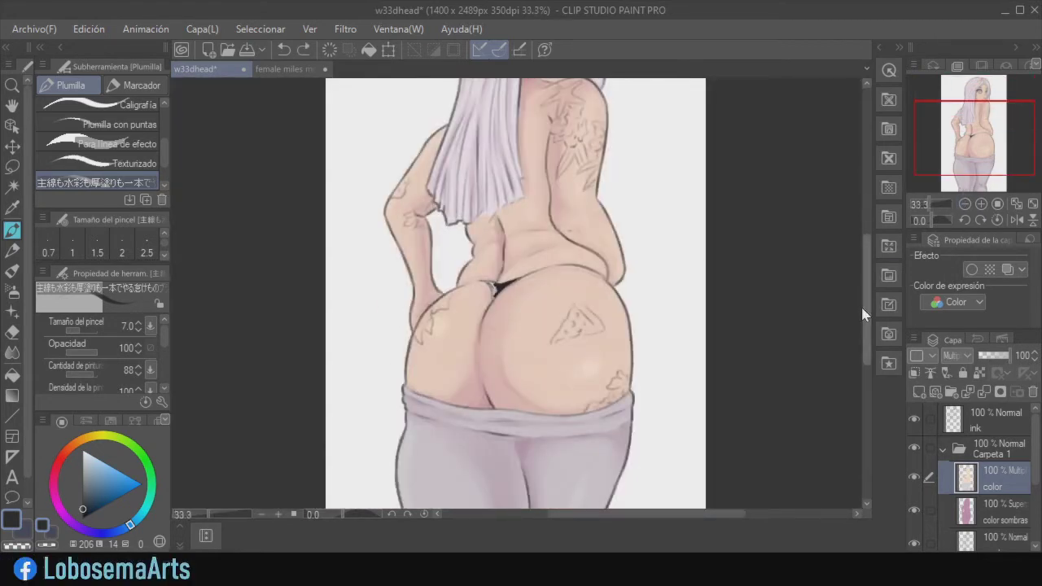
left_click(982, 204)
left_click(981, 204)
mouse_move(469, 275)
left_mouse_down()
mouse_move(470, 299)
mouse_move(471, 273)
left_mouse_up()
left_click_drag(866, 305, 866, 272)
key("ctrl+z")
key("ctrl+z")
key("ctrl+z")
Try dark test swatches on the lower hair, sampling the color from them, and undo the swatches.
mouse_move(406, 225)
left_mouse_down()
mouse_move(465, 203)
mouse_move(403, 227)
left_mouse_up()
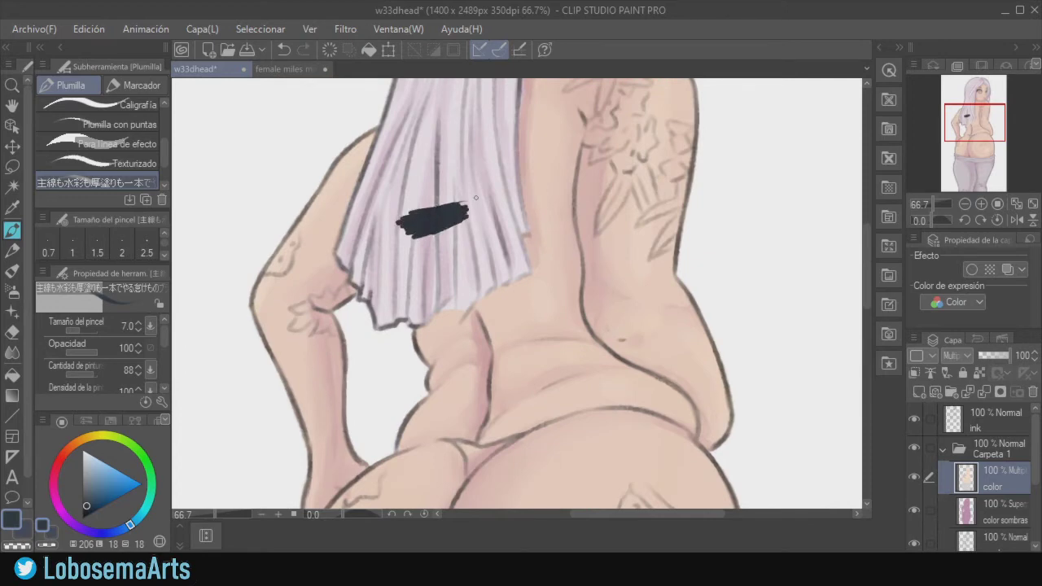
key("ctrl+z")
left_click(446, 230, "alt")
left_click_drag(411, 229, 469, 214)
key("ctrl+z")
Fill the underwear triangle at the lower back with dark navy using the size 7 Plumilla brush.
mouse_move(867, 268)
left_mouse_down()
mouse_move(868, 313)
mouse_move(867, 296)
left_mouse_up()
left_click(981, 204)
key("ctrl+z")
mouse_move(449, 326)
left_mouse_down()
mouse_move(483, 296)
mouse_move(448, 330)
left_mouse_up()
key("ctrl+z")
mouse_move(501, 282)
left_mouse_down()
mouse_move(443, 331)
mouse_move(453, 313)
mouse_move(433, 290)
left_mouse_up()
key("ctrl+z")
left_click_drag(441, 331, 446, 317)
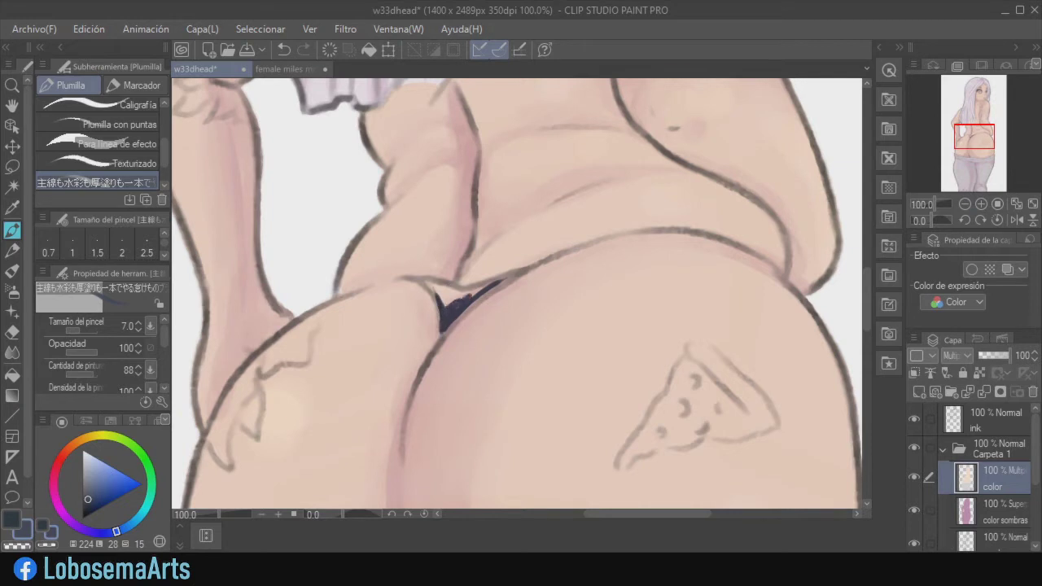
mouse_move(531, 269)
left_mouse_down()
mouse_move(461, 316)
mouse_move(428, 283)
mouse_move(439, 316)
left_mouse_up()
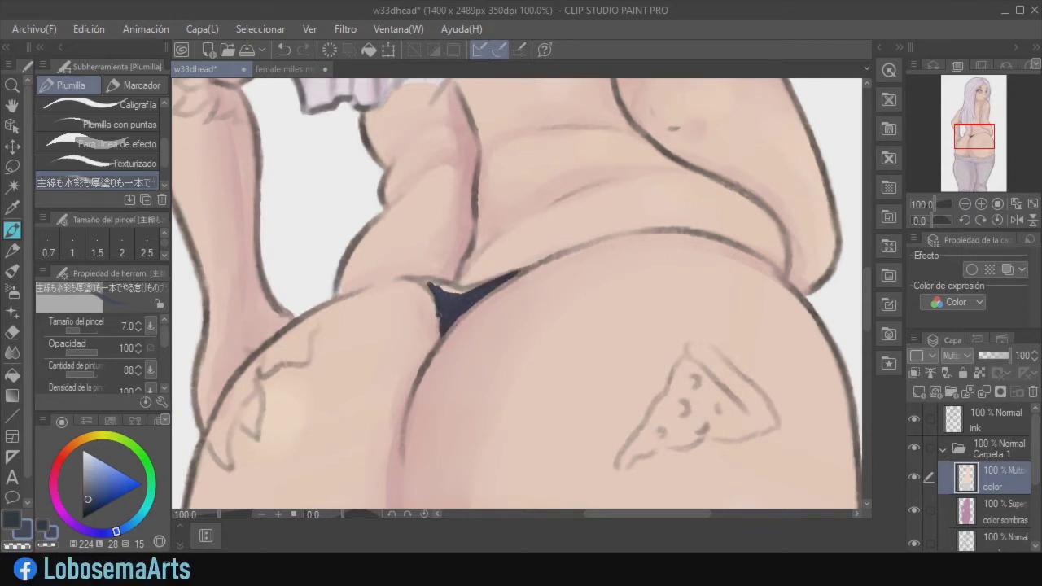
Clean up the navy underwear's upper edge and extend its strap along the hip, checking it in the mirrored view.
left_click(1015, 219)
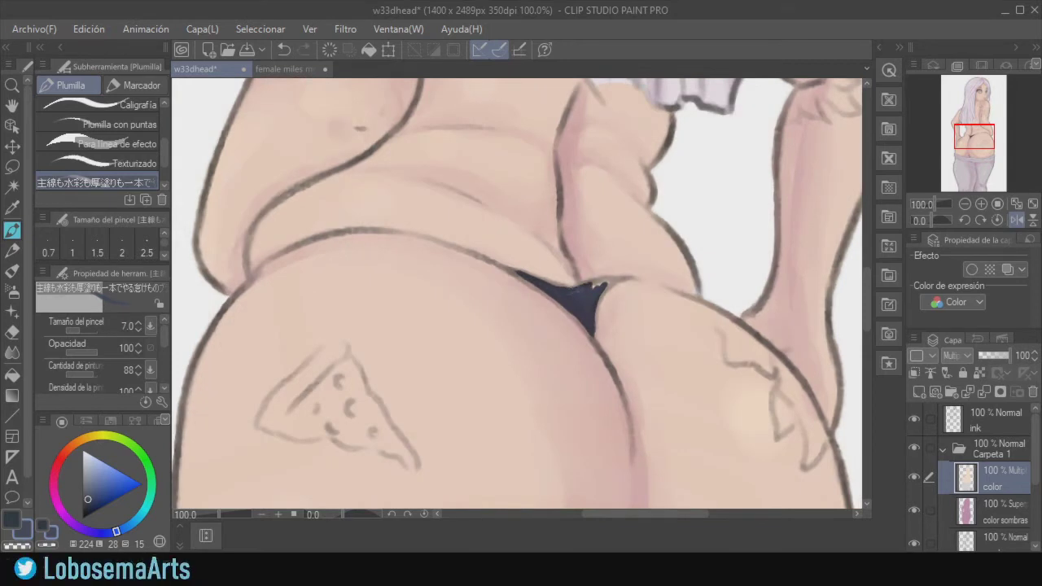
left_click_drag(602, 282, 595, 308)
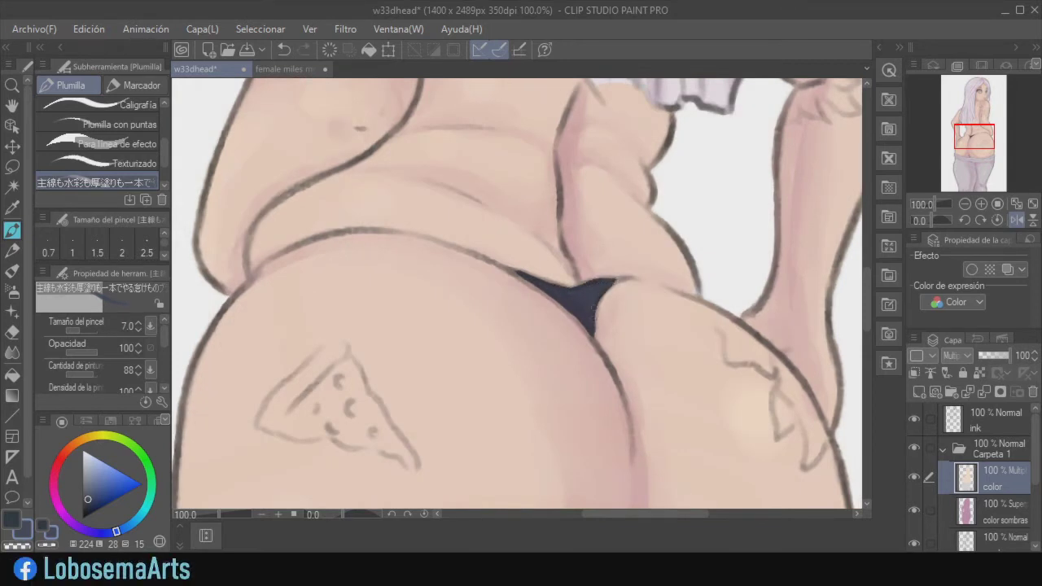
left_click_drag(616, 280, 631, 278)
left_click(1015, 220)
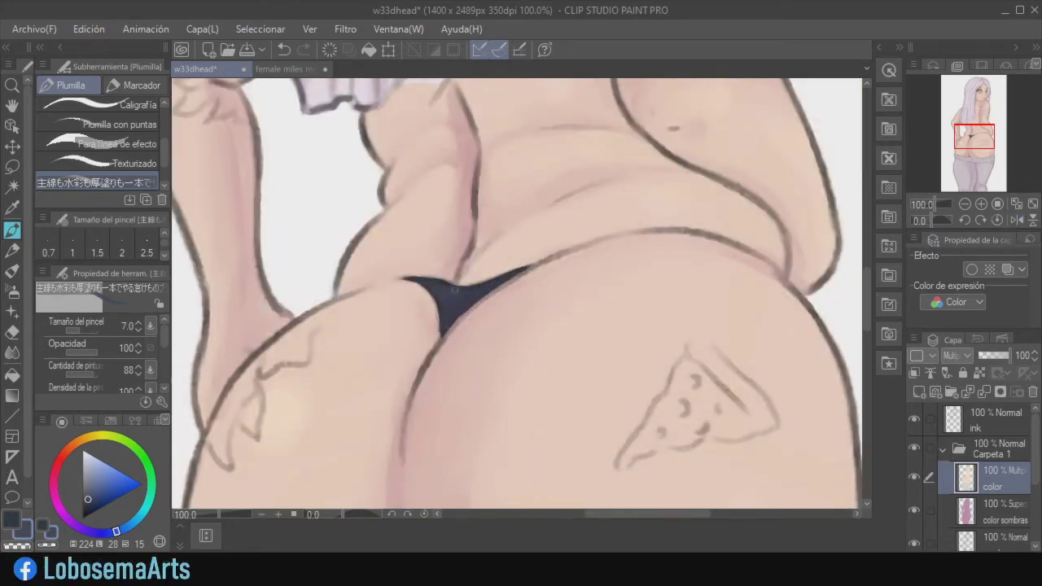
Outline the inner edge of the long hair in dark navy, from the ends along the back up to the eye.
left_click(964, 204)
left_click(964, 203)
left_click(965, 203)
left_click_drag(868, 310, 864, 277)
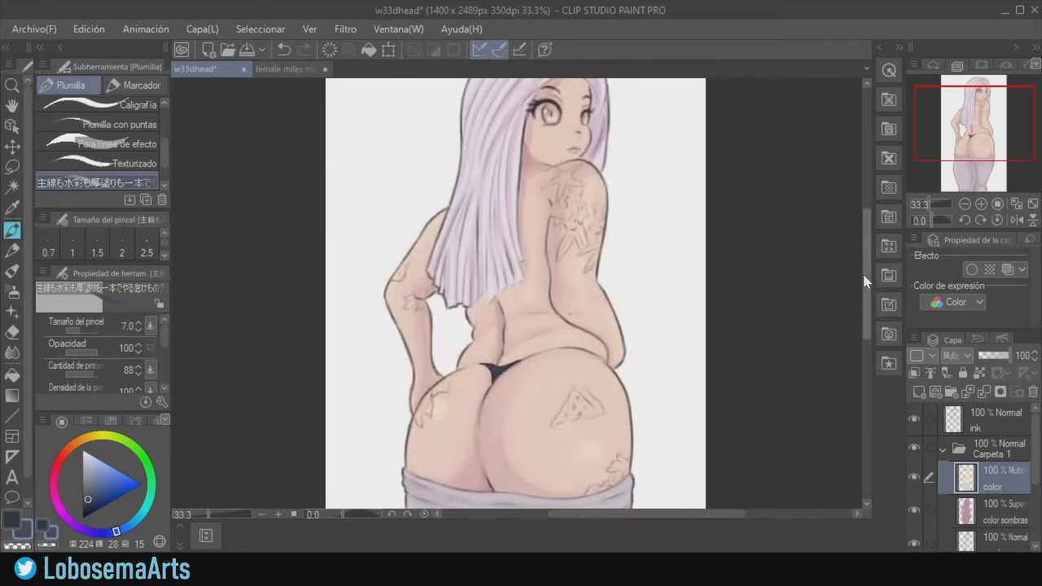
left_click(981, 204)
left_click(980, 204)
left_click(981, 220)
left_click(981, 220)
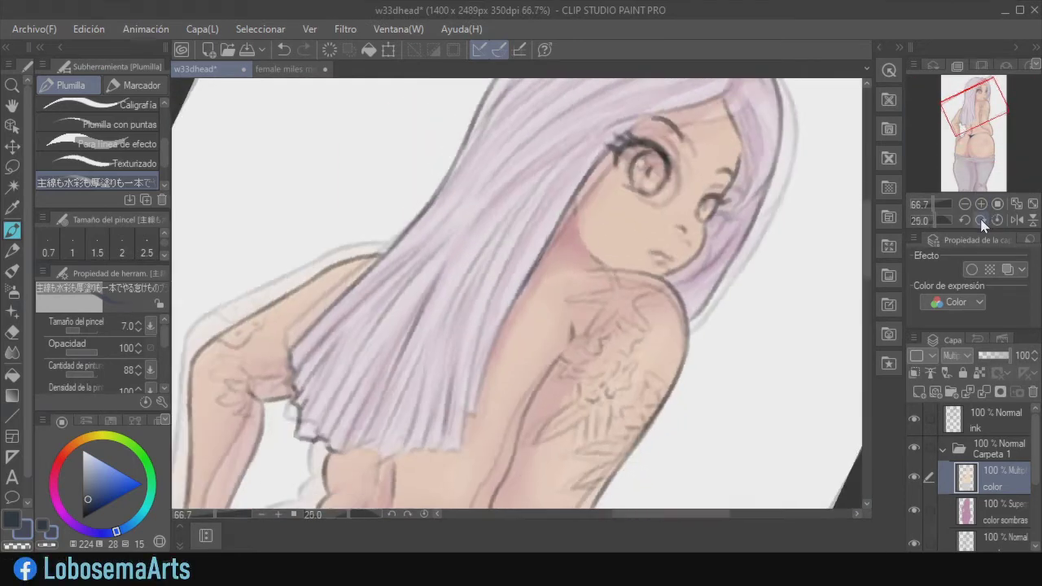
left_click(981, 220)
left_click(980, 220)
left_click(980, 220)
left_click(981, 220)
left_click(982, 205)
left_click_drag(509, 292, 582, 273)
left_click_drag(479, 307, 586, 277)
left_click_drag(501, 295, 438, 324)
left_click_drag(338, 379, 468, 304)
mouse_move(406, 340)
left_mouse_down()
mouse_move(537, 282)
mouse_move(642, 252)
left_mouse_up()
left_click_drag(583, 277, 694, 244)
mouse_move(617, 256)
left_mouse_down()
mouse_move(752, 229)
mouse_move(812, 233)
left_mouse_up()
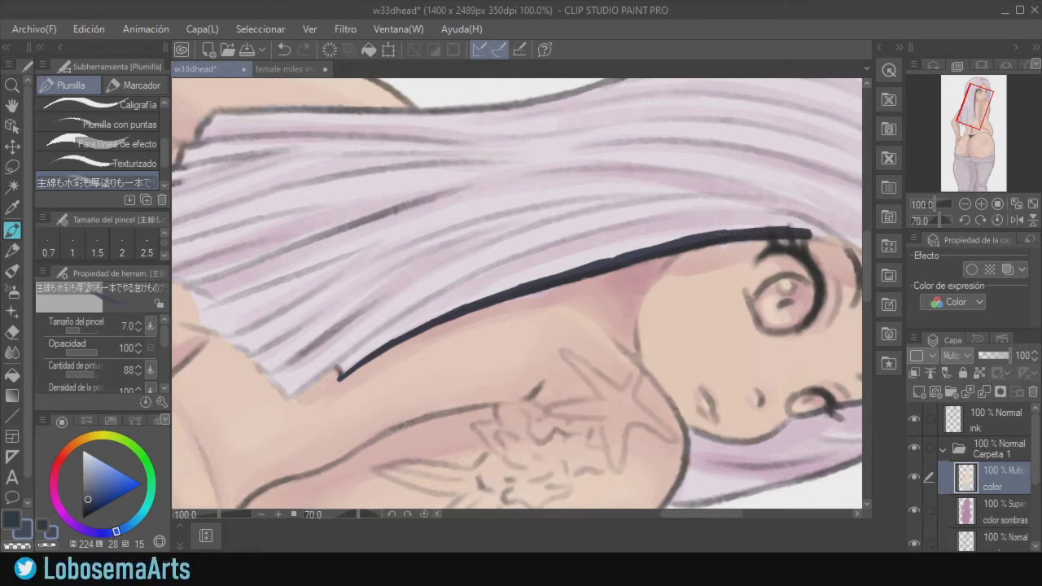
Continue the navy outline around the notched inner corner of the hair ends on the back.
left_click(965, 221)
left_click(965, 221)
left_click(965, 221)
left_click(965, 221)
mouse_move(865, 199)
left_mouse_down()
mouse_move(865, 249)
mouse_move(865, 225)
left_mouse_up()
left_click(965, 204)
left_click(965, 204)
left_click(965, 204)
left_click(981, 205)
left_click(980, 205)
left_click(981, 205)
left_click_drag(571, 286, 605, 363)
left_click_drag(579, 308, 607, 364)
mouse_move(575, 398)
left_mouse_down()
mouse_move(610, 373)
mouse_move(599, 348)
mouse_move(573, 398)
mouse_move(537, 422)
left_mouse_up()
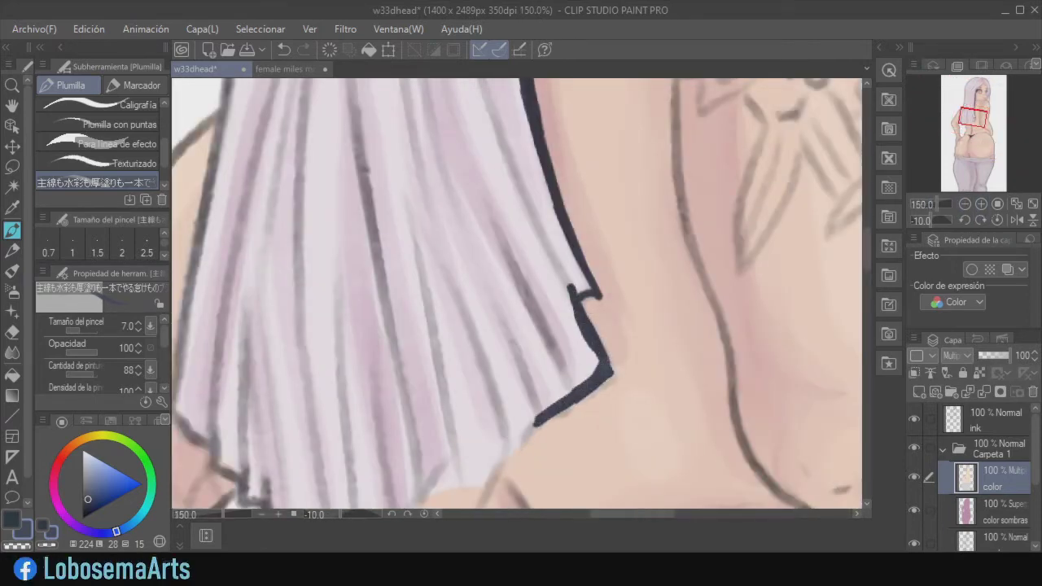
left_click_drag(598, 360, 515, 445)
Outline the lower hem of the hair in dark navy across the waist, undoing the last stray stroke.
left_click_drag(866, 245, 866, 277)
left_click_drag(412, 228, 487, 209)
mouse_move(423, 216)
left_mouse_down()
mouse_move(489, 200)
mouse_move(528, 157)
mouse_move(480, 203)
mouse_move(537, 138)
left_mouse_up()
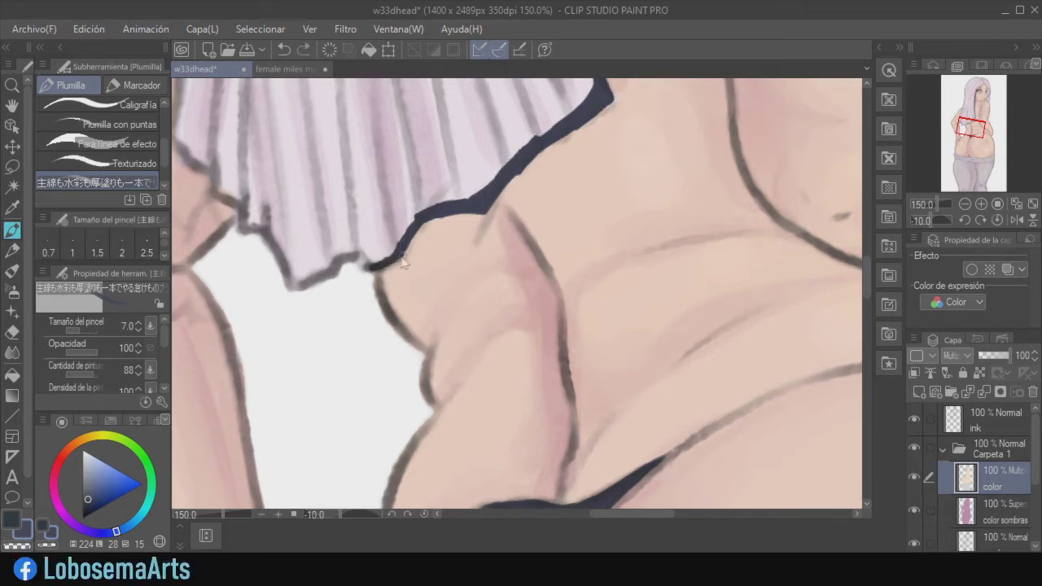
left_click_drag(415, 221, 363, 260)
mouse_move(418, 210)
left_mouse_down()
mouse_move(382, 251)
mouse_move(292, 285)
left_mouse_up()
key("ctrl+z")
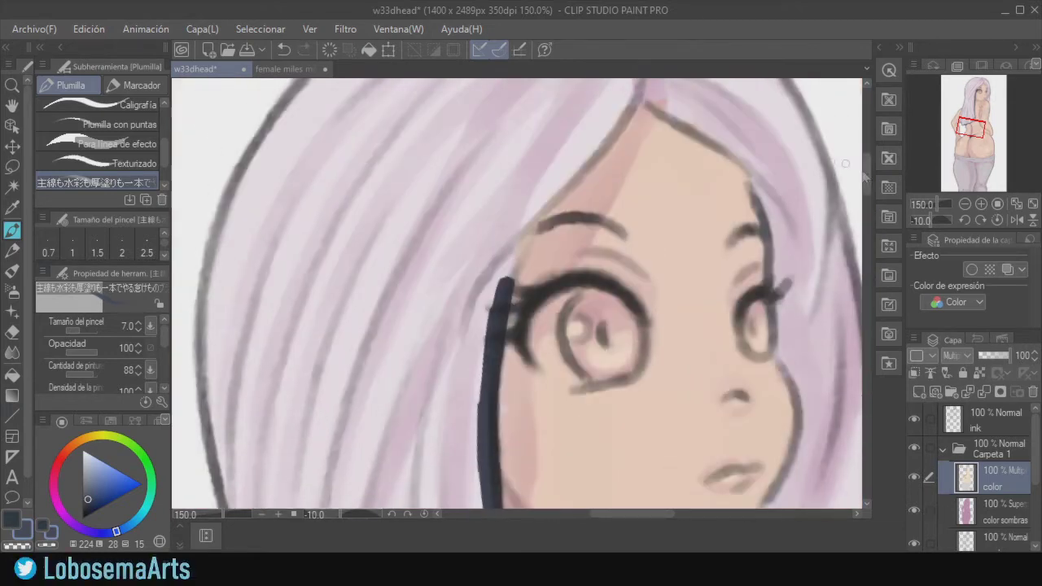
Outline the hair edge beside the face in dark navy, from the larger eye up to the parting.
mouse_move(503, 278)
left_mouse_down()
mouse_move(513, 236)
mouse_move(608, 139)
mouse_move(523, 214)
mouse_move(489, 332)
mouse_move(549, 172)
mouse_move(608, 125)
left_mouse_up()
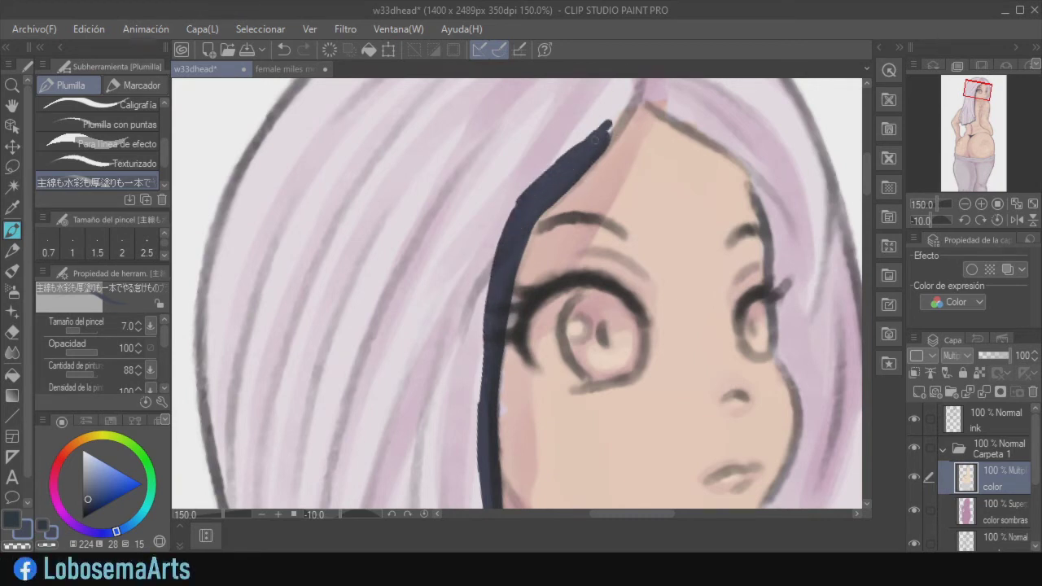
left_click_drag(867, 190, 868, 168)
mouse_move(611, 366)
left_mouse_down()
mouse_move(638, 321)
mouse_move(597, 394)
left_mouse_up()
key("ctrl+z")
key("ctrl+y")
mouse_move(649, 327)
left_mouse_down()
mouse_move(596, 362)
mouse_move(514, 446)
left_mouse_up()
Outline the outer contour of the hair in dark navy over the crown and down the back of the head.
mouse_move(546, 228)
left_mouse_down()
mouse_move(493, 219)
mouse_move(436, 241)
left_mouse_up()
mouse_move(491, 220)
left_mouse_down()
mouse_move(406, 242)
mouse_move(329, 296)
left_mouse_up()
left_click_drag(409, 236, 333, 285)
mouse_move(303, 329)
left_mouse_down()
mouse_move(397, 254)
mouse_move(443, 241)
left_mouse_up()
left_click_drag(333, 281, 262, 387)
left_click_drag(271, 352, 248, 407)
left_click_drag(272, 384, 231, 443)
left_click_drag(258, 391, 217, 470)
left_click_drag(245, 420, 211, 499)
key("ctrl+z")
left_click_drag(225, 448, 211, 498)
mouse_move(543, 228)
left_mouse_down()
mouse_move(585, 211)
mouse_move(683, 226)
mouse_move(493, 229)
mouse_move(436, 246)
mouse_move(585, 221)
mouse_move(688, 233)
left_mouse_up()
Outline the jagged hair ends next to the bent elbow in dark navy, up to the outer corner.
left_click_drag(866, 138, 868, 236)
left_click(965, 204)
left_click(964, 204)
left_click_drag(634, 515, 613, 514)
left_click(980, 220)
left_click(980, 221)
left_click(980, 221)
left_click(980, 221)
left_click(979, 221)
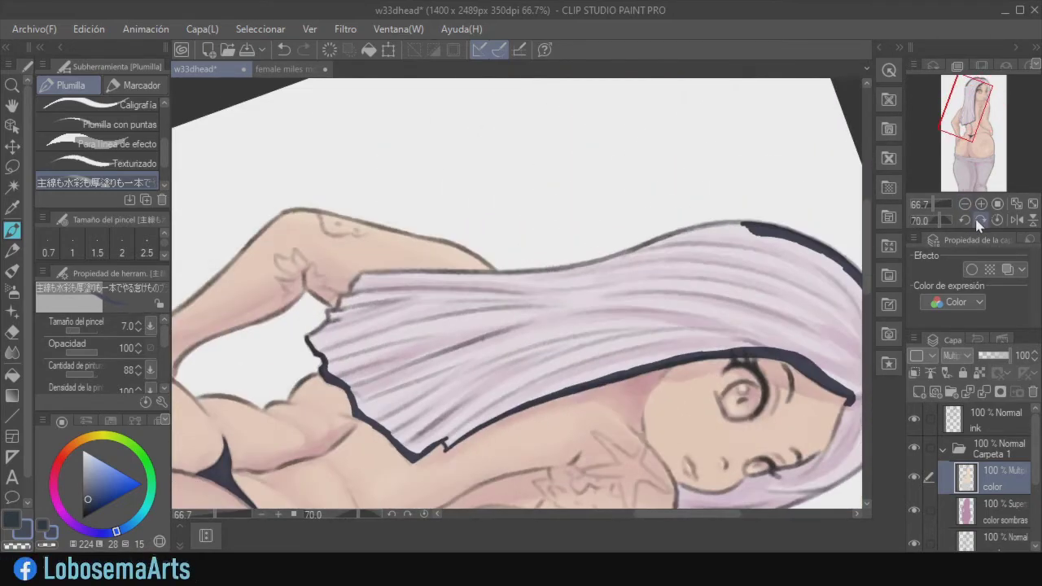
left_click(981, 204)
left_click(982, 204)
left_click_drag(695, 514, 665, 519)
mouse_move(371, 394)
left_mouse_down()
mouse_move(441, 327)
mouse_move(425, 350)
mouse_move(450, 301)
left_mouse_up()
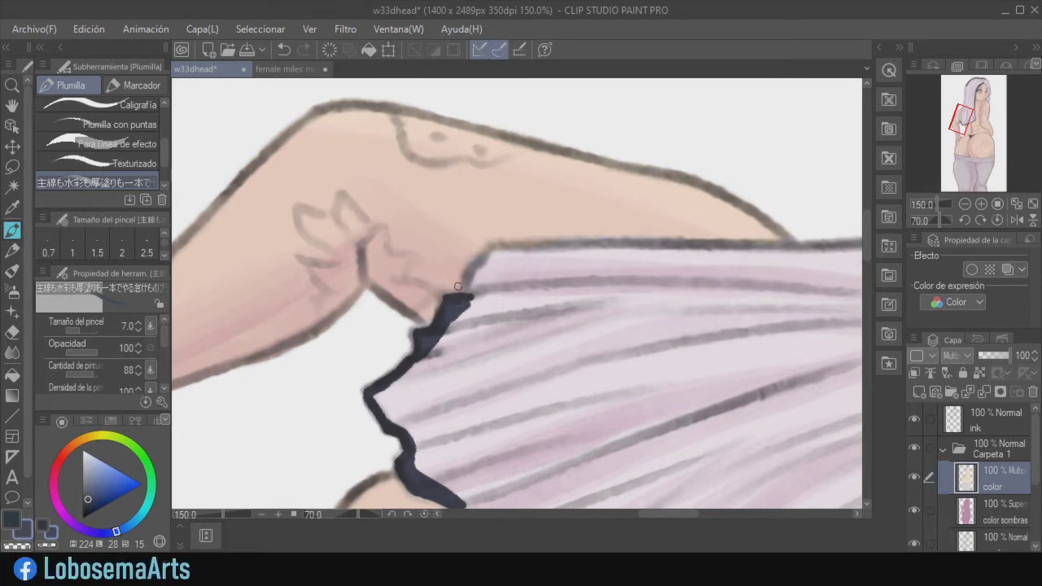
mouse_move(470, 278)
left_mouse_down()
mouse_move(474, 294)
mouse_move(482, 261)
mouse_move(535, 237)
left_mouse_up()
Outline the outer side of the hair in dark navy from the ends upward across the upper arm.
left_click(966, 220)
left_click(966, 219)
left_click(966, 220)
left_click(965, 219)
left_click(966, 220)
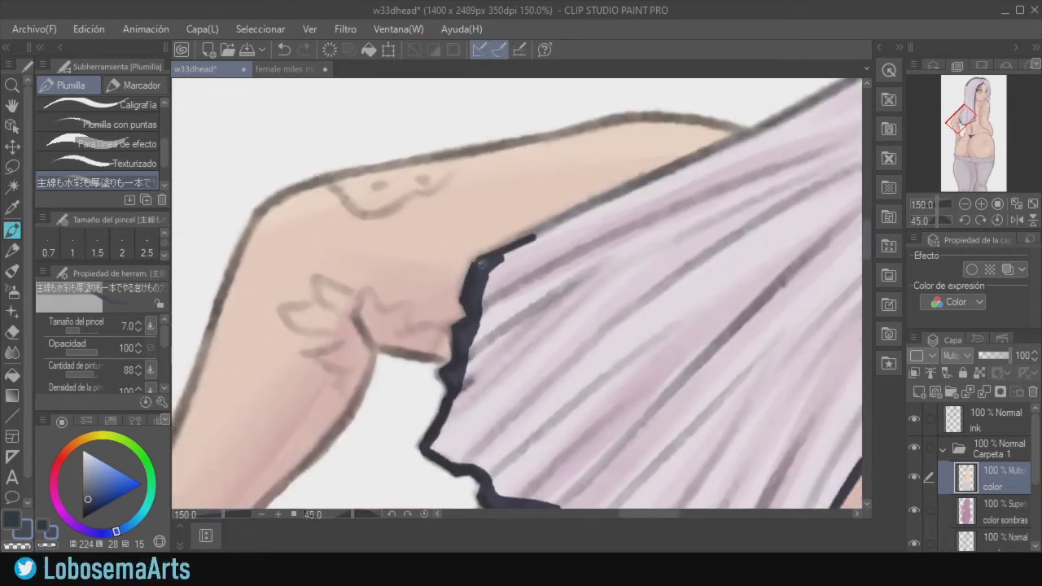
left_click_drag(478, 262, 573, 216)
mouse_move(575, 219)
left_mouse_down()
mouse_move(506, 261)
mouse_move(482, 325)
mouse_move(648, 179)
left_mouse_up()
left_click_drag(543, 236, 673, 172)
left_click_drag(644, 515, 678, 514)
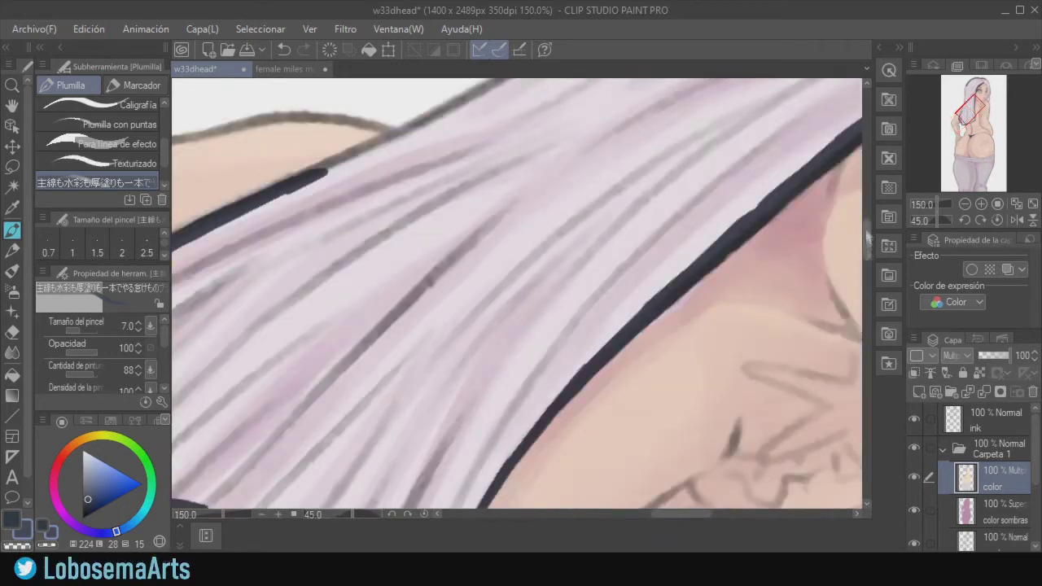
left_click_drag(868, 240, 867, 219)
left_click_drag(323, 378, 562, 247)
left_click_drag(867, 224, 867, 212)
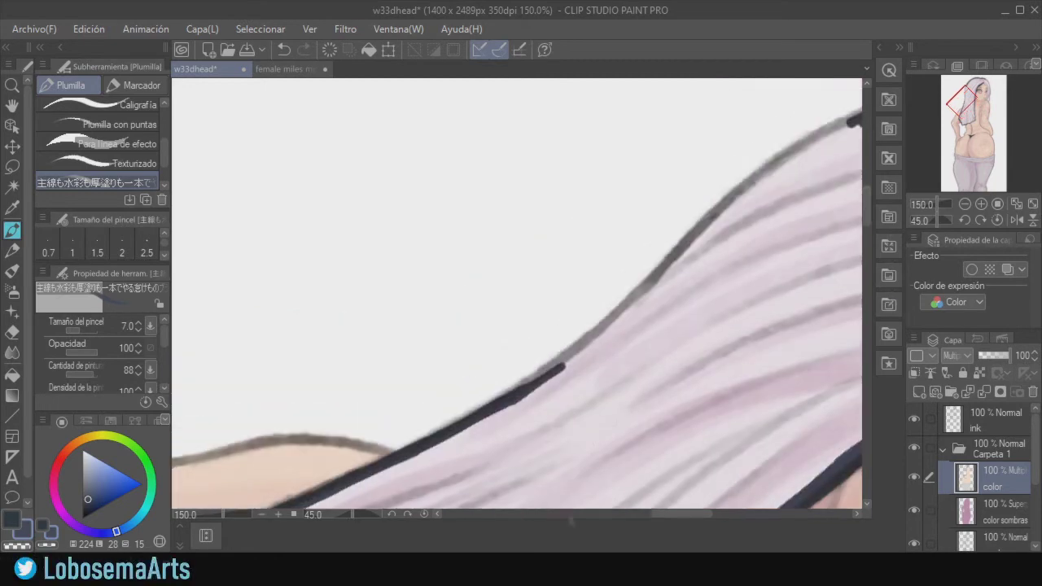
Join the navy outer hair outline from above the arm to the one at the back of the head.
left_click_drag(682, 515, 698, 514)
left_click(965, 220)
left_click(980, 221)
left_click(980, 221)
left_click(979, 220)
left_click(980, 220)
left_click_drag(362, 320, 674, 194)
mouse_move(591, 221)
left_mouse_down()
mouse_move(700, 188)
mouse_move(719, 194)
left_mouse_up()
left_click_drag(641, 213, 740, 188)
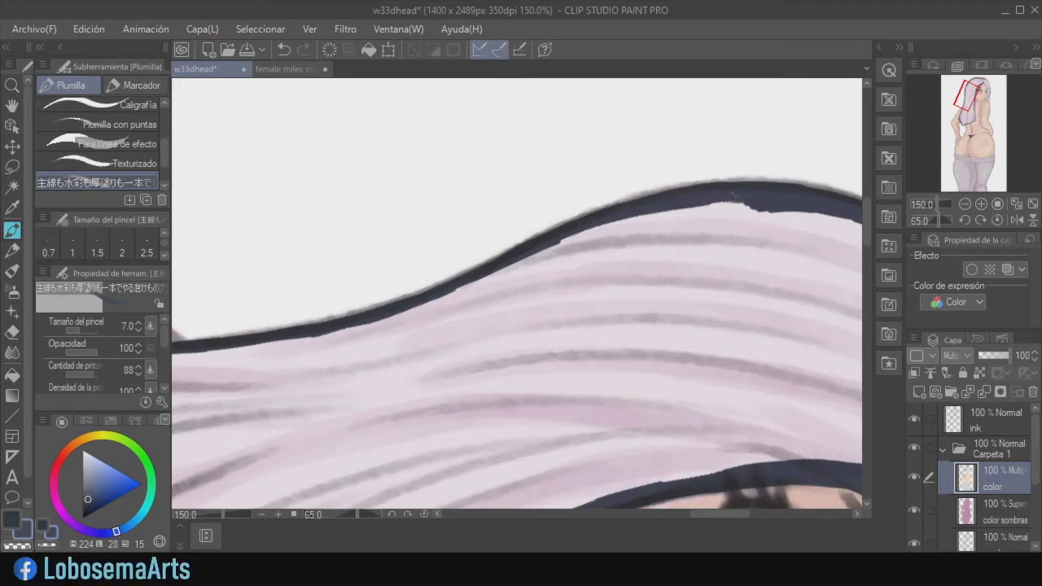
Reset the canvas rotation, mirror the view, and outline the far-side hair in dark navy from the parting to the smaller eye.
left_click(997, 204)
left_click(996, 221)
left_click(966, 204)
left_click(965, 204)
left_click(965, 204)
left_click(998, 204)
left_click(1017, 220)
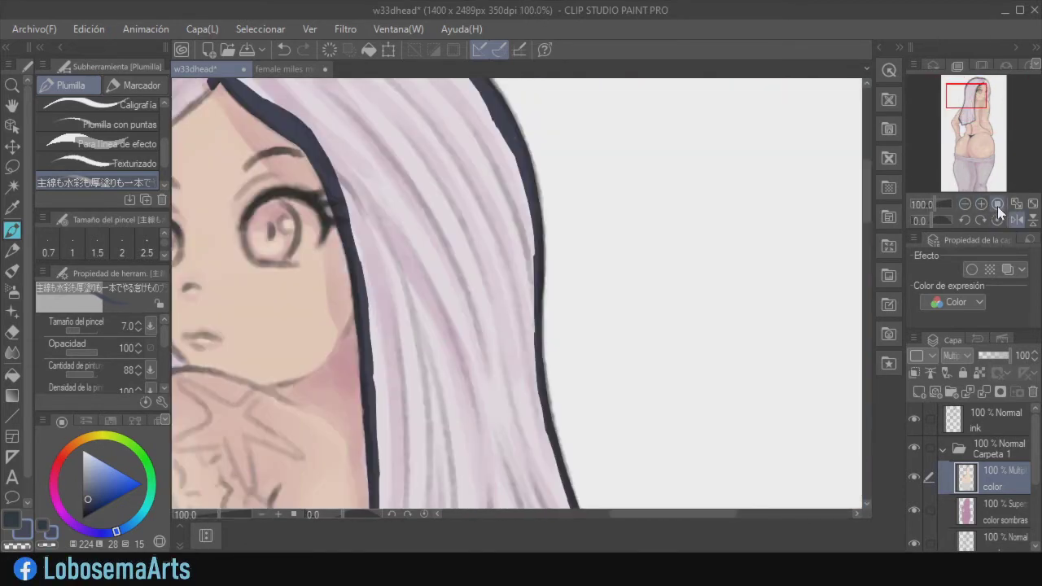
left_click_drag(705, 513, 647, 521)
left_click_drag(869, 213, 869, 193)
left_click_drag(506, 217, 481, 243)
mouse_move(506, 227)
left_mouse_down()
mouse_move(445, 296)
mouse_move(444, 355)
left_mouse_up()
mouse_move(444, 368)
left_mouse_down()
mouse_move(471, 244)
mouse_move(511, 214)
left_mouse_up()
Continue the navy far-side hair edge past the smaller eye and down the cheek to the chin.
scroll(844, 243, "down", 4)
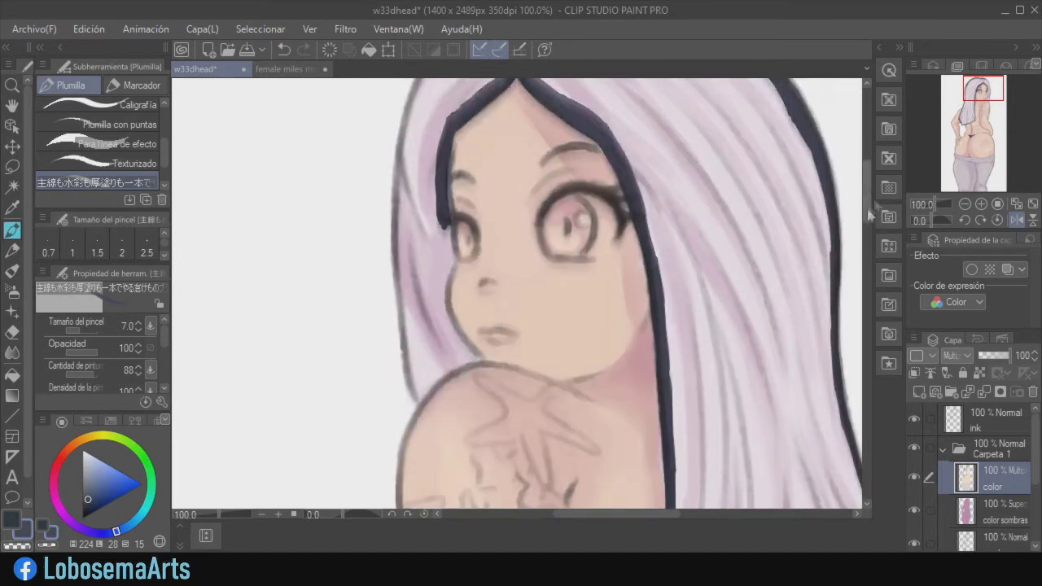
mouse_move(450, 254)
left_mouse_down()
mouse_move(447, 311)
mouse_move(464, 236)
left_mouse_up()
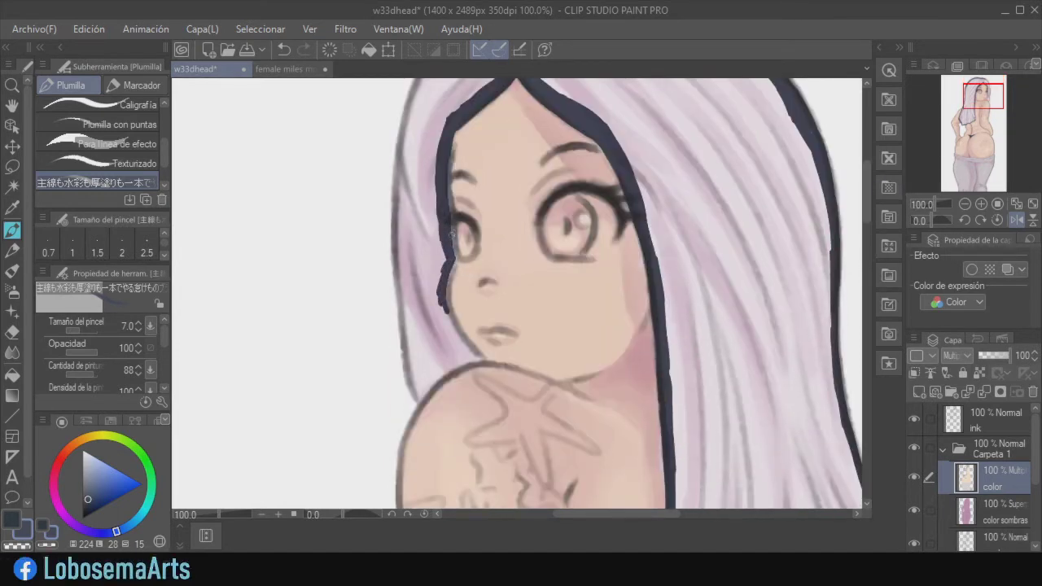
mouse_move(442, 298)
left_mouse_down()
mouse_move(445, 328)
mouse_move(468, 347)
left_mouse_up()
mouse_move(449, 279)
left_mouse_down()
mouse_move(457, 257)
mouse_move(438, 298)
mouse_move(466, 351)
left_mouse_up()
left_click(1016, 219)
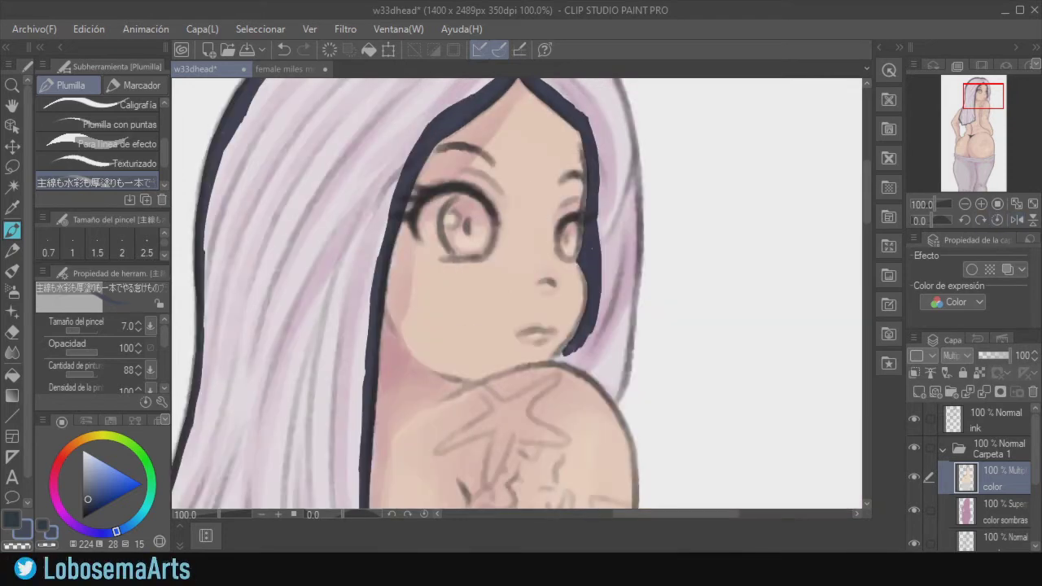
mouse_move(553, 356)
left_mouse_down()
mouse_move(584, 313)
mouse_move(584, 262)
left_mouse_up()
key("ctrl+z")
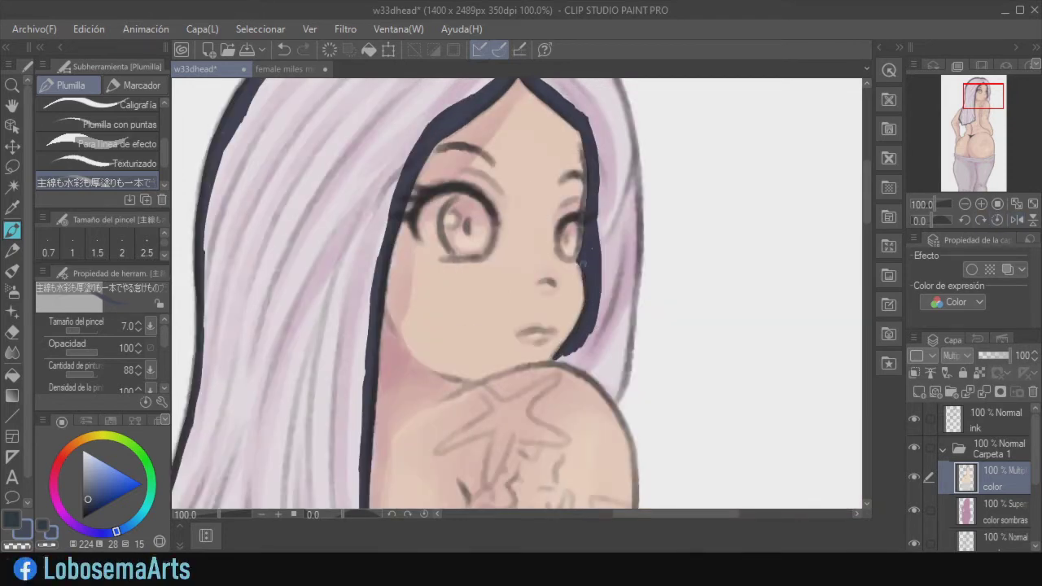
Extend the navy hair edge along the top of the shoulder and fill the corner beside the chin.
left_click(1017, 220)
mouse_move(469, 352)
left_mouse_down()
mouse_move(417, 399)
mouse_move(478, 357)
left_mouse_up()
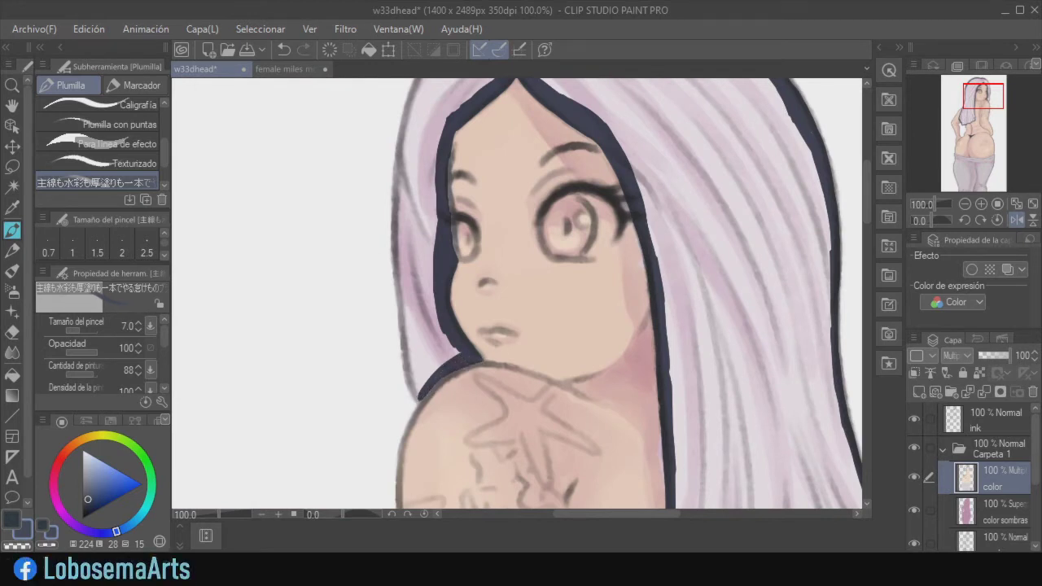
left_click(1016, 220)
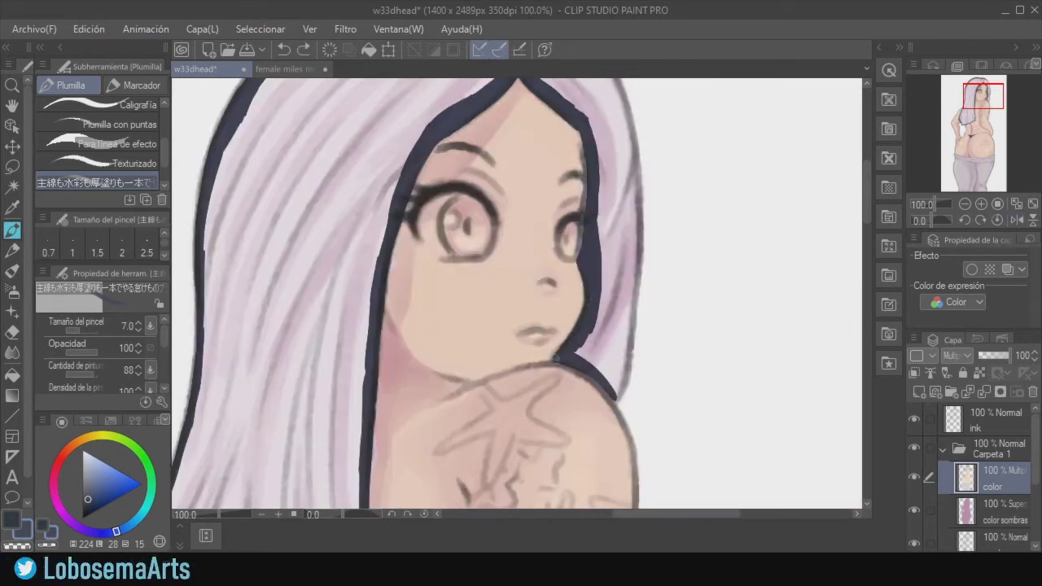
left_click_drag(588, 334, 589, 363)
left_click_drag(588, 345, 578, 352)
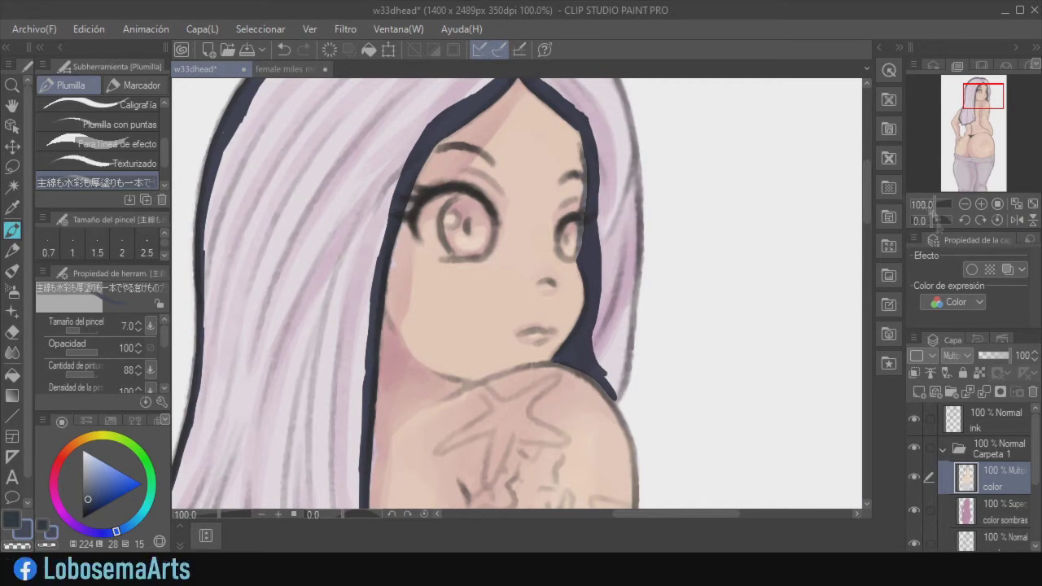
key("h")
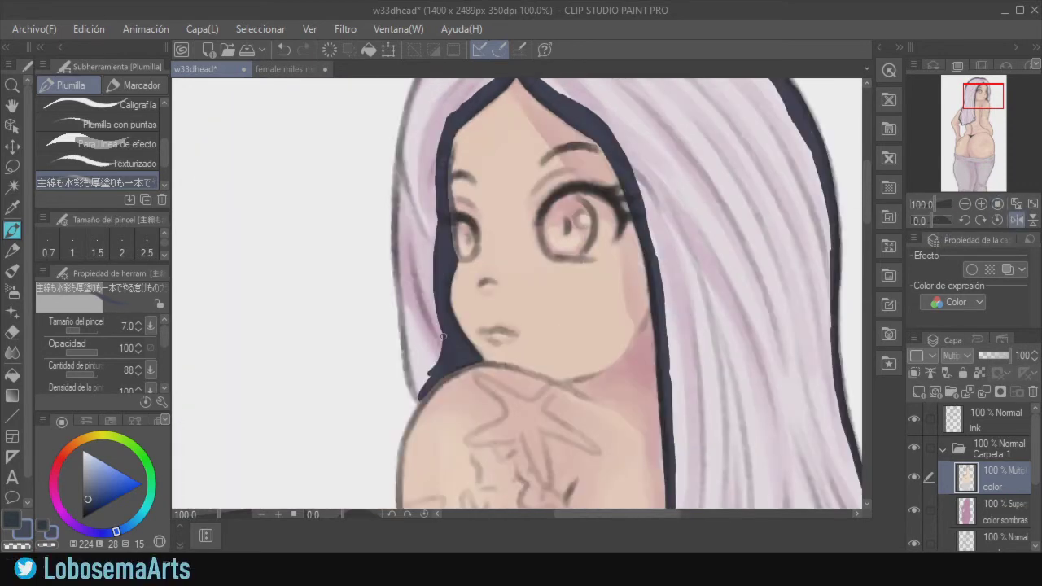
left_click_drag(458, 228, 466, 244)
key("ctrl+z")
mouse_move(566, 200)
left_mouse_down()
mouse_move(551, 216)
mouse_move(547, 236)
mouse_move(564, 236)
mouse_move(553, 252)
mouse_move(579, 255)
mouse_move(591, 225)
mouse_move(569, 256)
left_mouse_up()
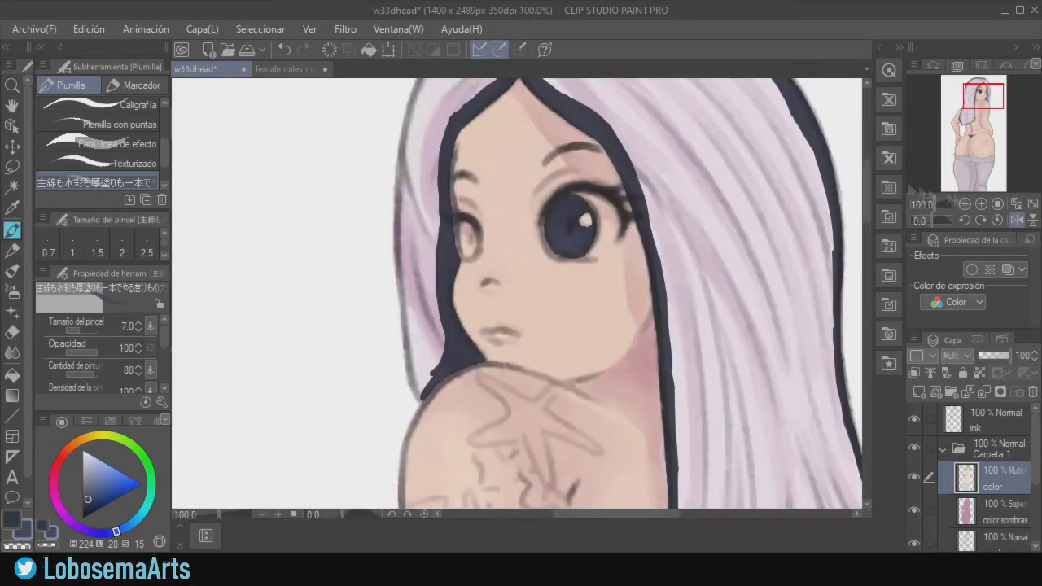
key("ctrl+z")
key("ctrl+z")
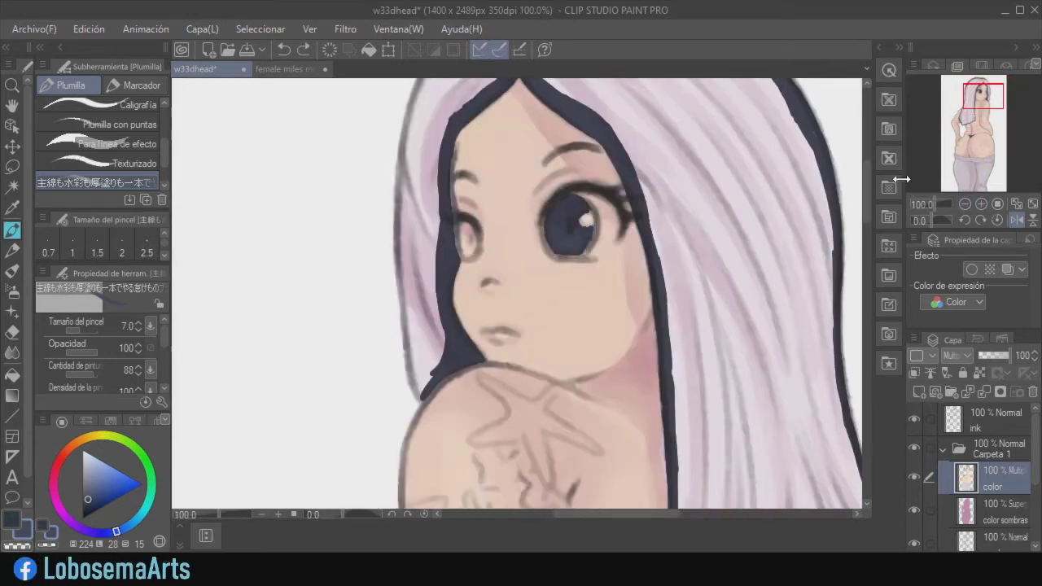
Fill the far-side hair tip above the shoulder and outline the hair's outer edge in navy up and over the crown.
mouse_move(407, 345)
left_mouse_down()
mouse_move(418, 397)
mouse_move(439, 338)
mouse_move(426, 348)
left_mouse_up()
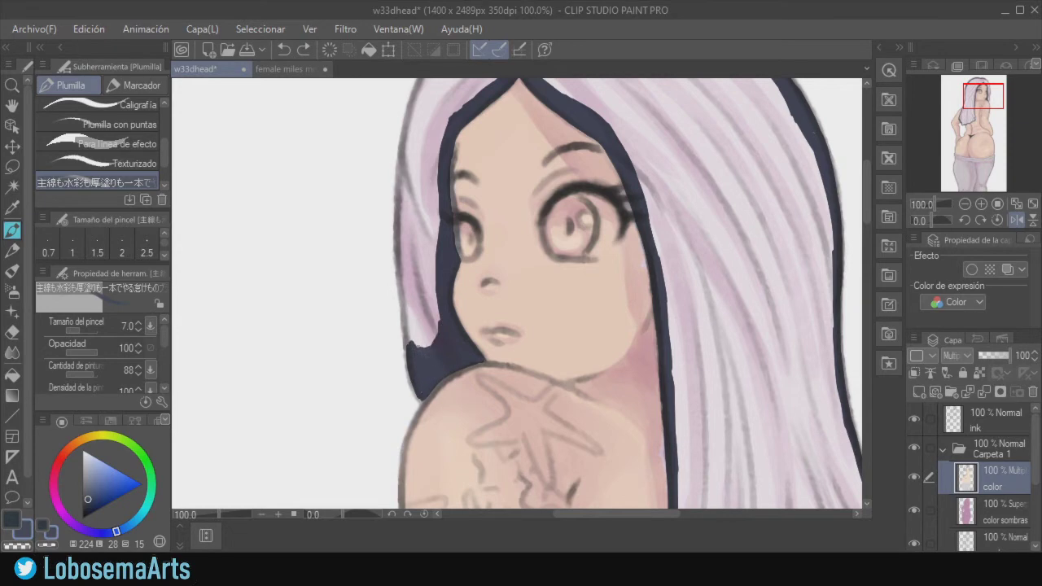
left_click(980, 220)
mouse_move(447, 199)
left_mouse_down()
mouse_move(495, 186)
mouse_move(453, 213)
mouse_move(539, 172)
mouse_move(612, 159)
mouse_move(716, 162)
left_mouse_up()
left_click_drag(496, 219, 456, 213)
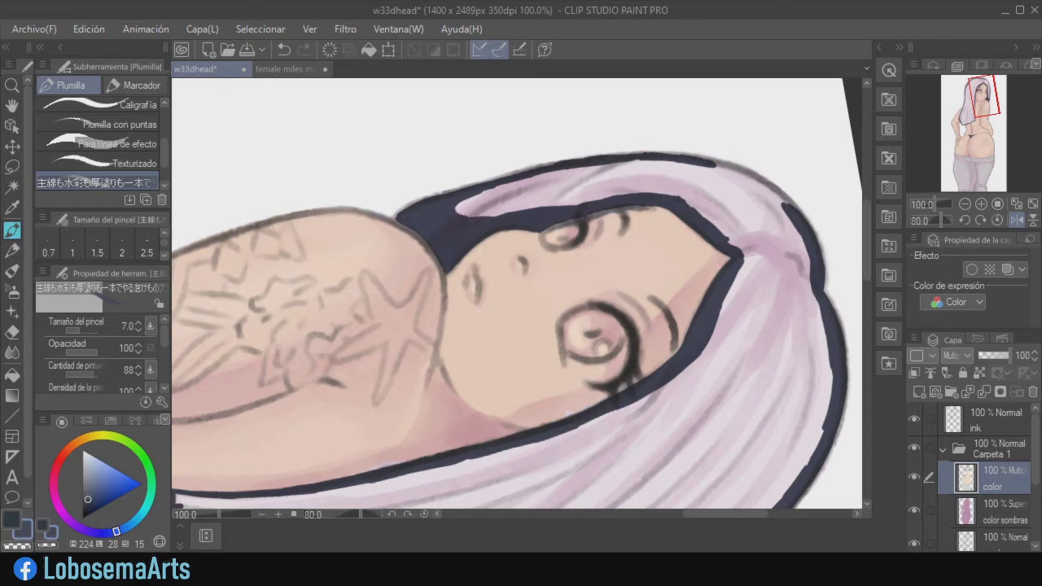
left_click(965, 220)
left_click_drag(867, 226, 867, 203)
mouse_move(543, 228)
left_mouse_down()
mouse_move(624, 195)
mouse_move(573, 210)
mouse_move(662, 207)
mouse_move(690, 218)
left_mouse_up()
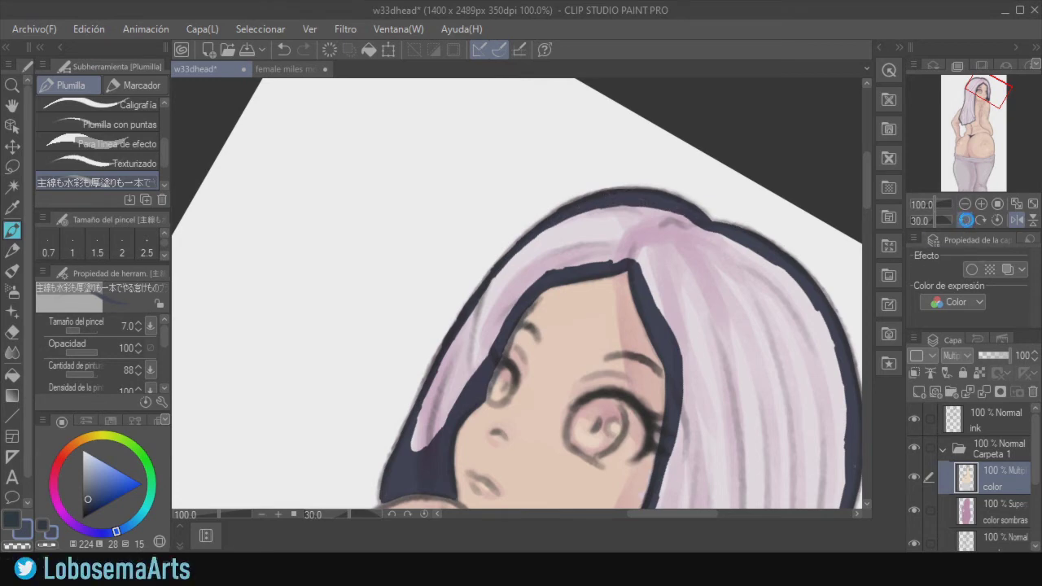
Flood-fill the outlined hair with dark navy and return to the pen.
left_click(965, 221)
left_click(964, 205)
left_click_drag(868, 190, 868, 270)
left_click(965, 203)
left_click(12, 375)
left_click(668, 206)
left_click(12, 231)
left_click(964, 203)
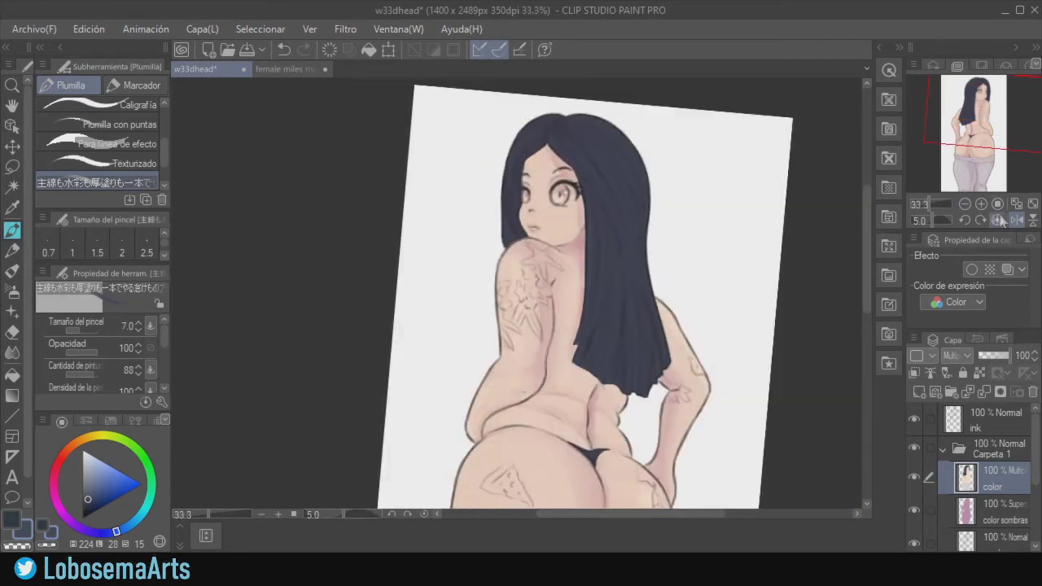
Unmirror the view, reset its rotation, and examine the filled hair against the whole figure.
left_click(1016, 221)
left_click(998, 204)
left_click(965, 204)
left_click(965, 204)
left_click(965, 204)
left_click(965, 204)
left_click(997, 221)
mouse_move(867, 253)
left_mouse_down()
mouse_move(869, 288)
mouse_move(868, 259)
left_mouse_up()
left_click_drag(868, 309, 868, 246)
Switch to the やわ肌ブラシ marker and try a lighter blue (H 224, L 40, S 36) streak beside the hair parting.
left_click(982, 204)
left_click(981, 205)
left_click(102, 489)
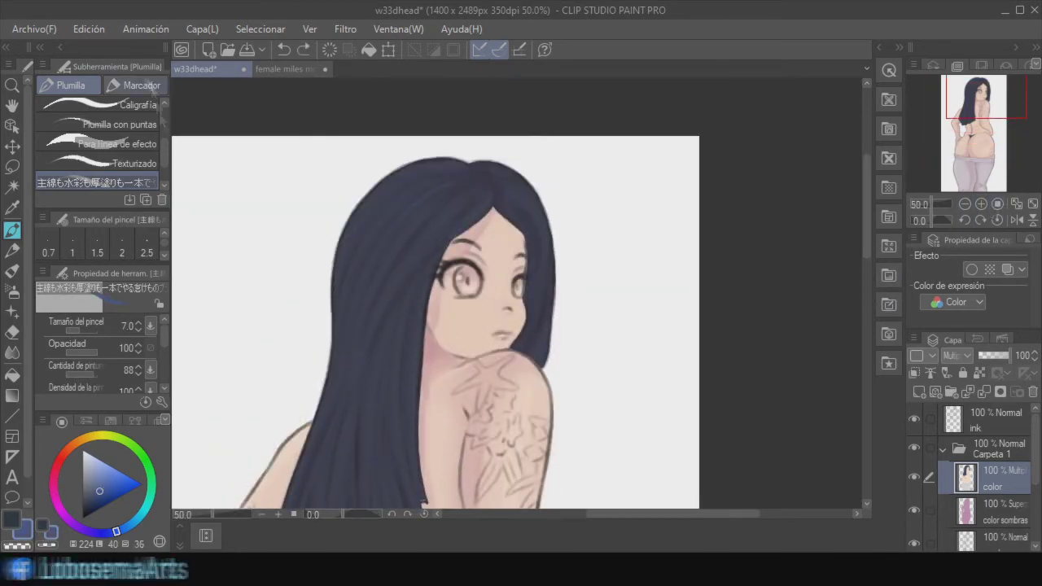
left_click(137, 86)
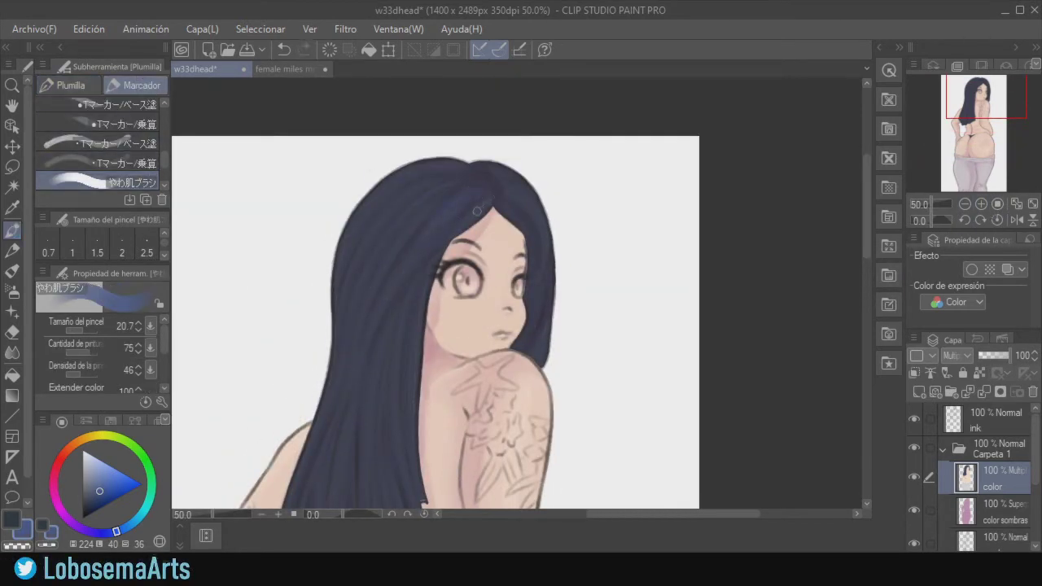
key("ctrl+z")
Choose a muted blue (H 213, L 34, S 36) and paint lighter strands from the crown down the long hair.
left_click(965, 204)
left_click(965, 204)
left_click_drag(868, 264, 868, 298)
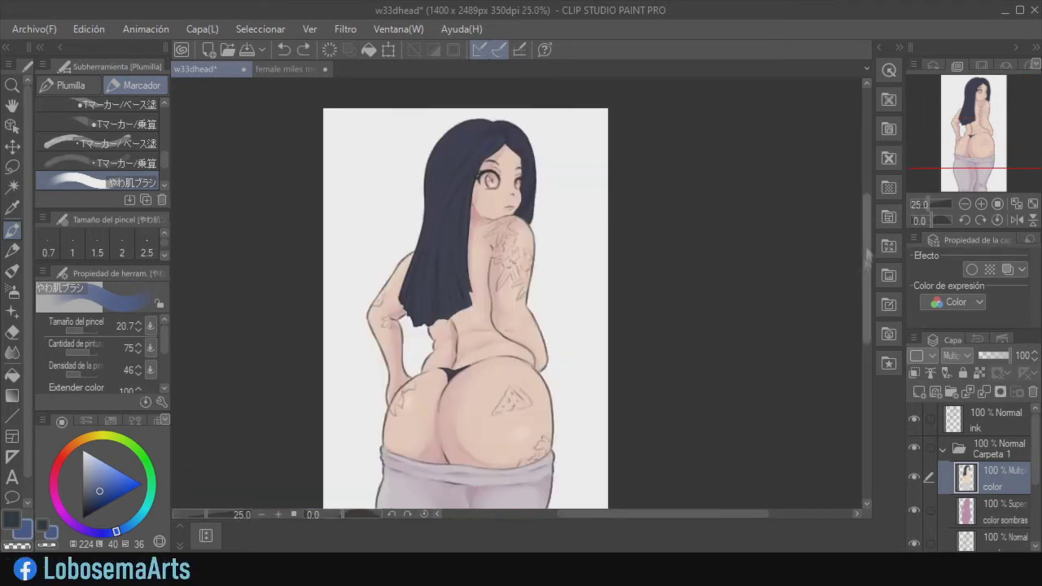
scroll(516, 175, "up", 2)
left_click(105, 492)
left_click_drag(105, 492, 96, 494)
left_click(123, 528)
left_click(488, 103)
left_click_drag(867, 245, 868, 223)
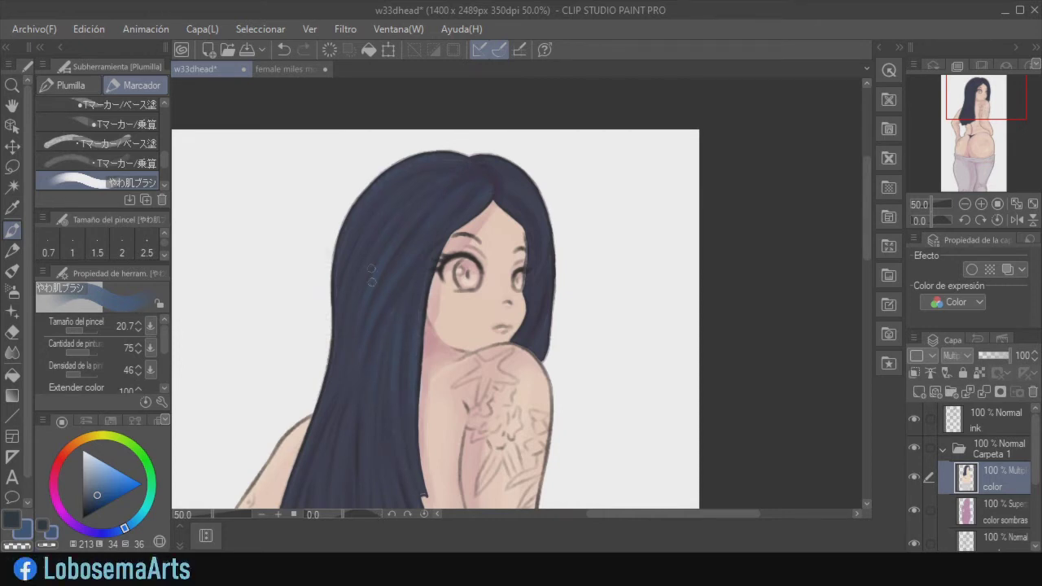
scroll(375, 343, "down", 1)
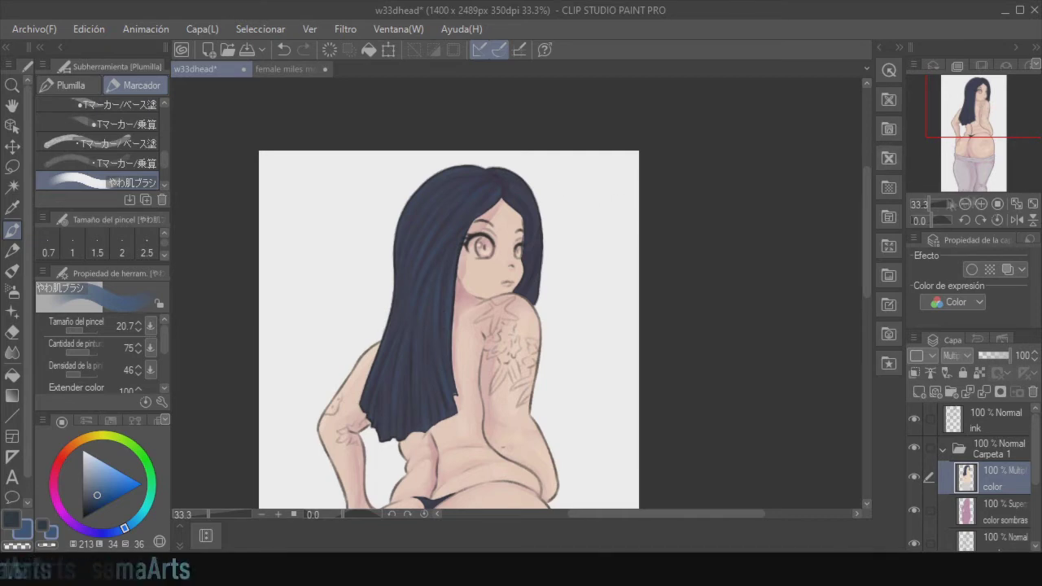
Mirror the view and extend the lighter blue strands onto the far-side hair and crown.
left_click(1017, 220)
left_click(980, 204)
left_click(981, 204)
left_click_drag(868, 251, 870, 221)
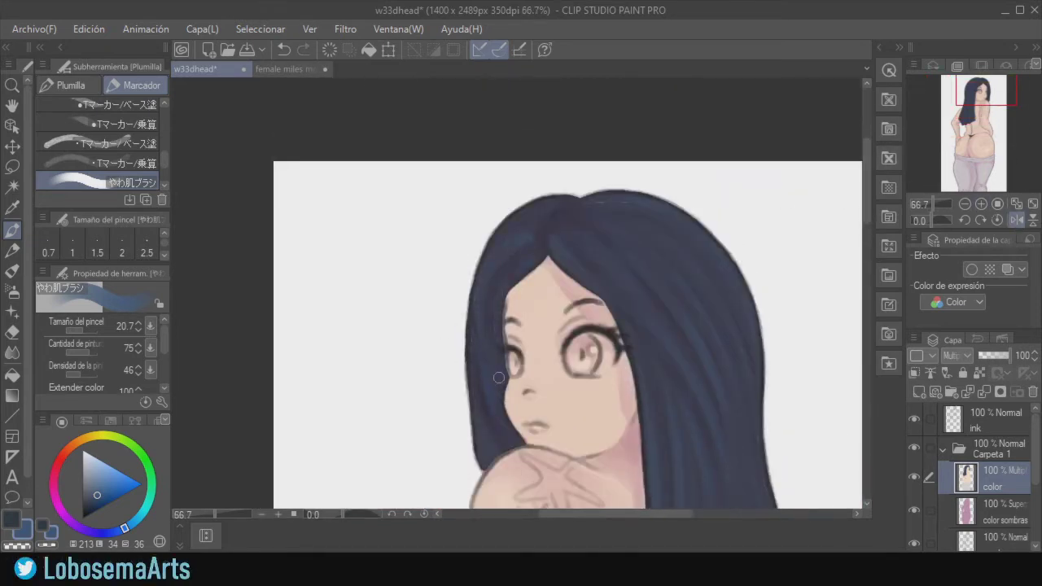
Sample the hair's dark navy (H 231, L 26, S 15) and darken edges and strands from the crown to the hair tips.
left_click(643, 207, "alt")
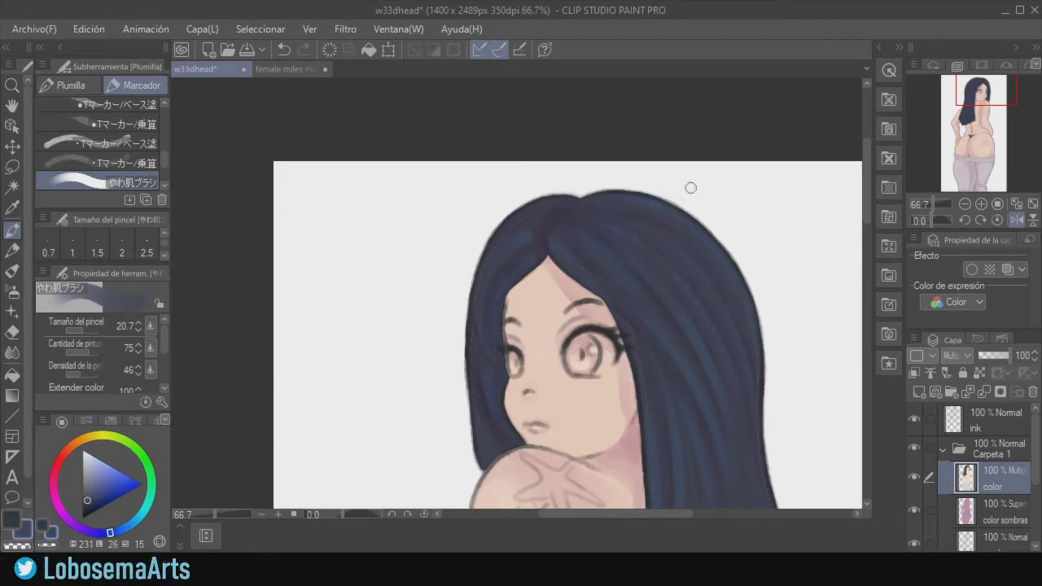
key("ctrl+z")
key("ctrl+z")
mouse_move(486, 245)
left_mouse_down()
mouse_move(472, 305)
mouse_move(473, 291)
left_mouse_up()
scroll(769, 281, "down", 4)
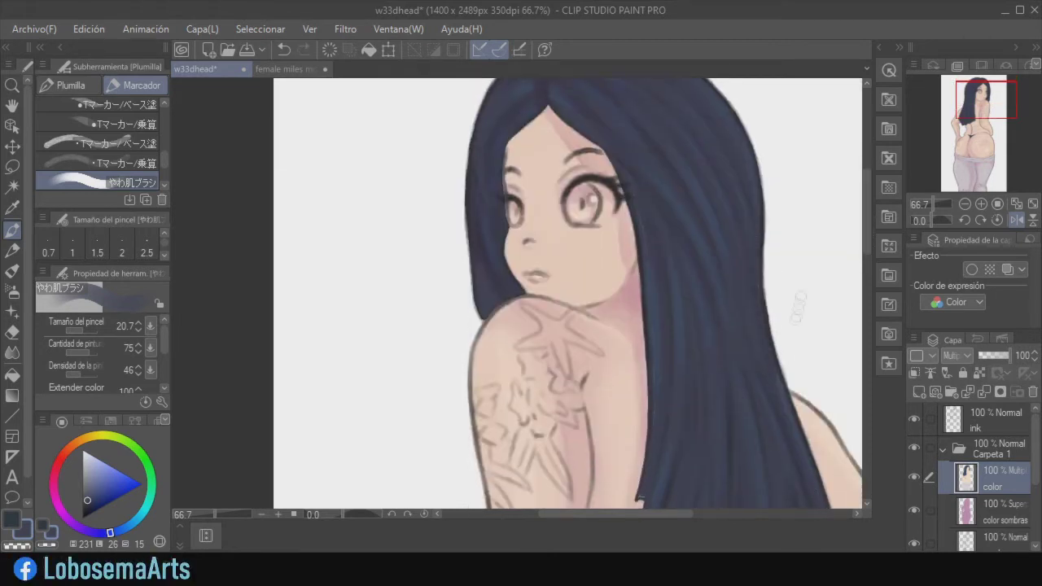
scroll(732, 269, "down", 5)
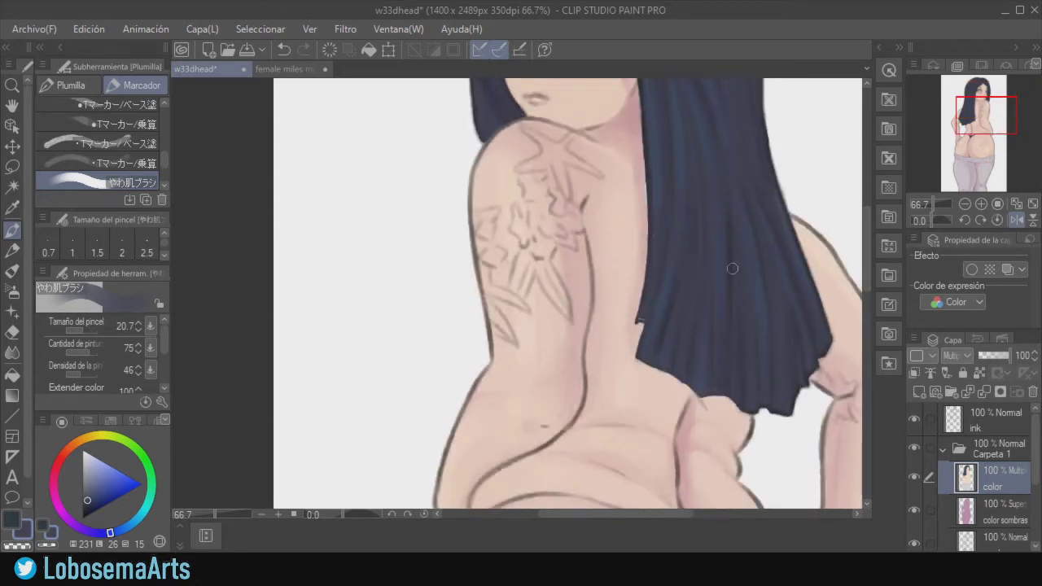
scroll(767, 278, "down", 1)
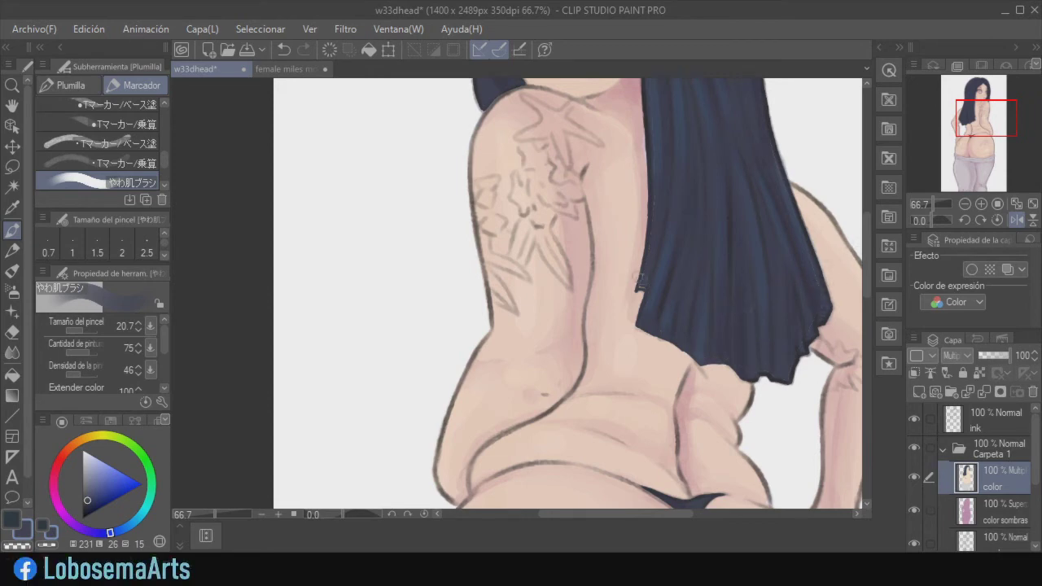
left_click_drag(867, 281, 867, 222)
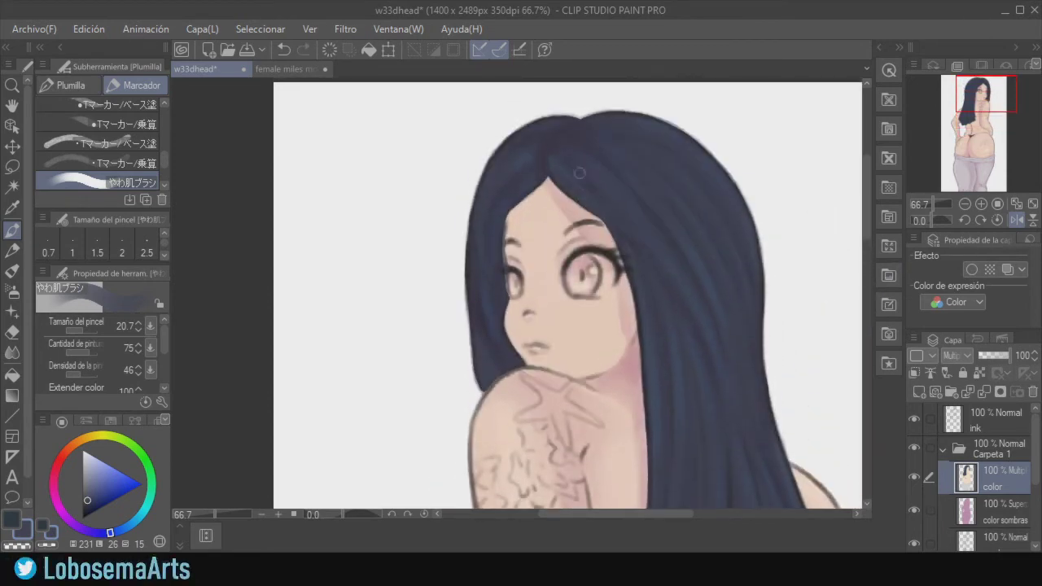
Unmirror the view, examine the hair colors on the whole figure, and return to the face.
left_click(965, 203)
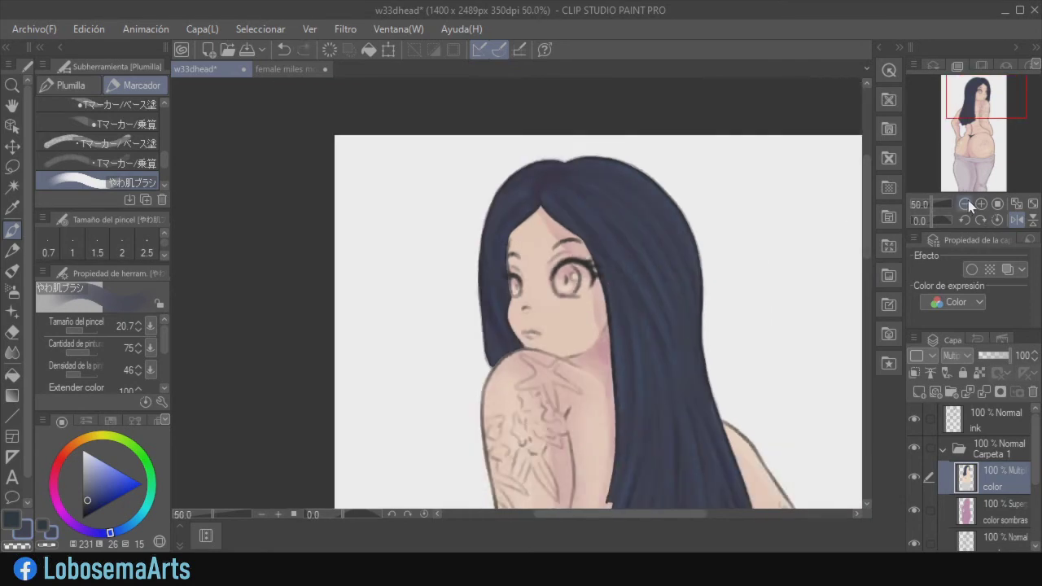
left_click(965, 204)
left_click_drag(867, 230, 867, 294)
left_click(965, 204)
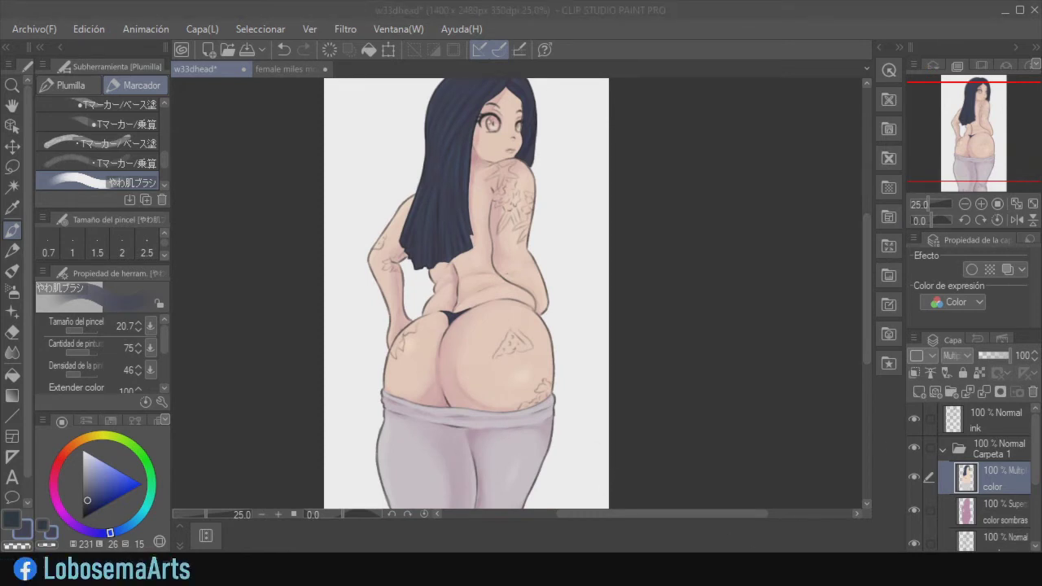
left_click_drag(867, 296, 868, 238)
left_click(980, 203)
left_click(980, 203)
left_click(981, 204)
mouse_move(456, 249)
left_mouse_down()
mouse_move(443, 269)
mouse_move(440, 257)
mouse_move(444, 283)
mouse_move(467, 268)
mouse_move(457, 253)
left_mouse_up()
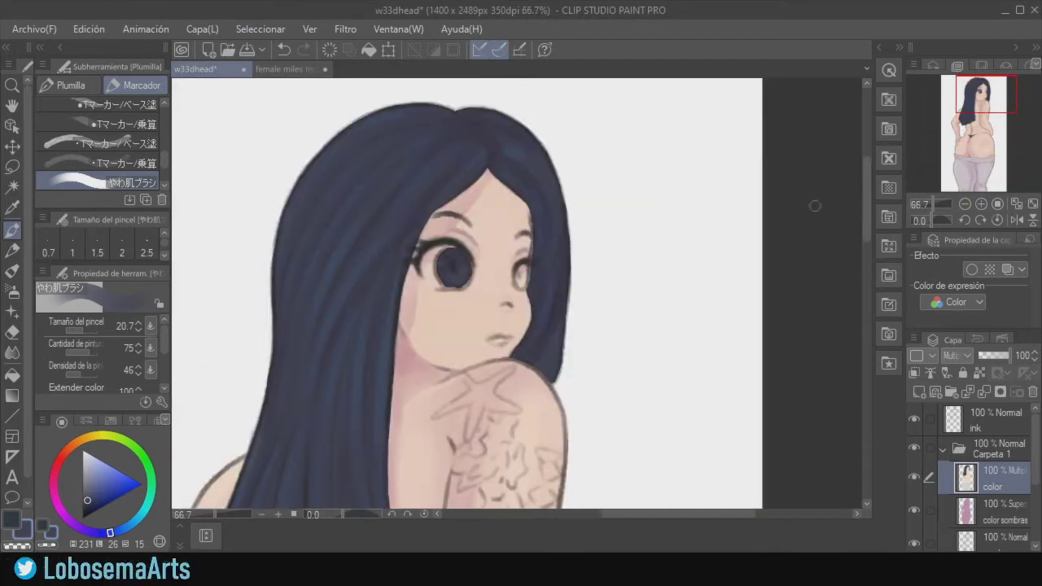
key("ctrl+z")
key("ctrl+z")
key("ctrl+z")
Choose a dark brown (H 32, L 20, S 45) and color the larger iris with the やわ肌ブラシ marker.
left_click(65, 85)
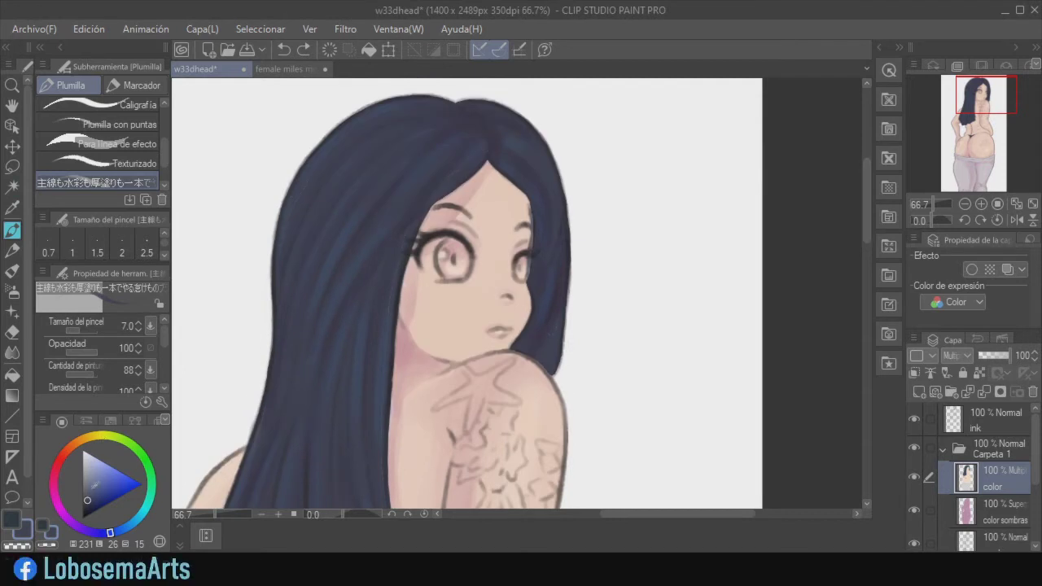
left_click(78, 442)
left_click(96, 498)
left_click(137, 85)
mouse_move(453, 246)
left_mouse_down()
mouse_move(447, 260)
mouse_move(459, 264)
mouse_move(449, 242)
mouse_move(410, 257)
mouse_move(426, 260)
mouse_move(436, 233)
mouse_move(421, 218)
mouse_move(426, 236)
mouse_move(400, 254)
left_mouse_up()
key("ctrl+plus")
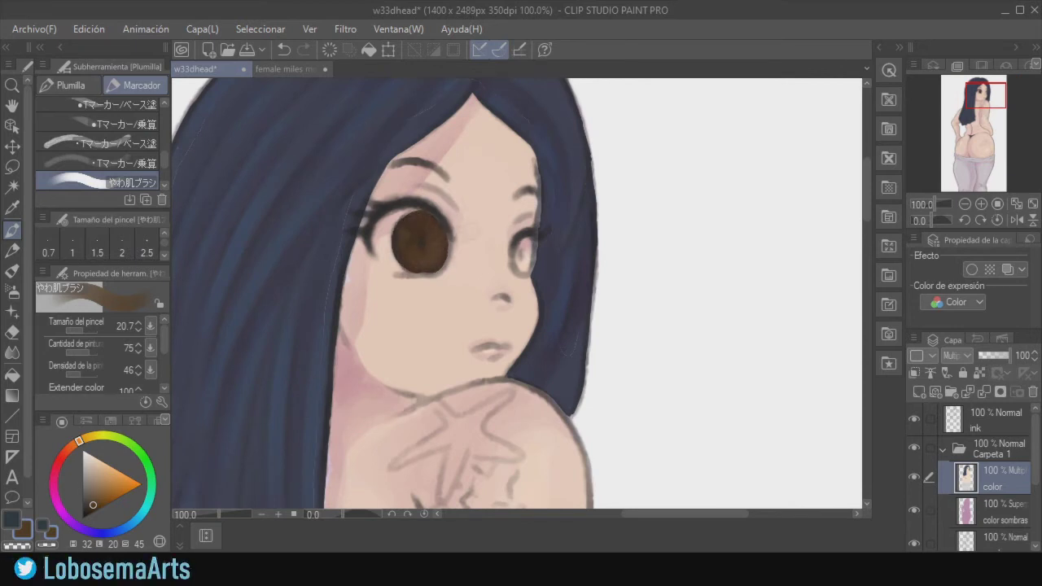
Reduce the marker size to 17 and color the smaller iris brown, undoing the surplus last stroke.
left_click(139, 330)
left_click(138, 329)
mouse_move(526, 242)
left_mouse_down()
mouse_move(521, 272)
mouse_move(530, 250)
left_mouse_up()
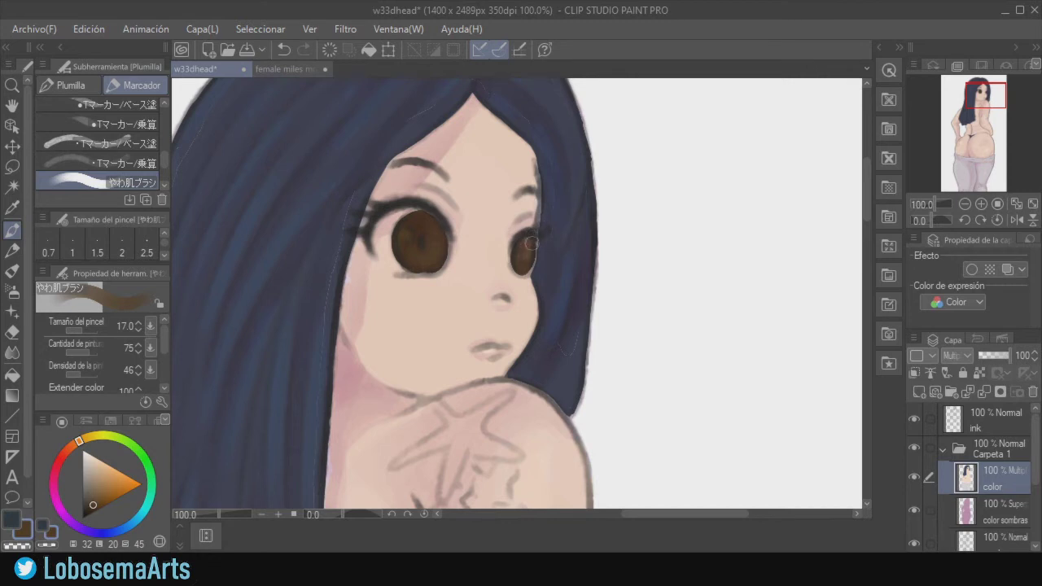
mouse_move(530, 239)
left_mouse_down()
mouse_move(526, 265)
mouse_move(534, 250)
left_mouse_up()
key("ctrl+z")
Darken the iris rims and pupils with the fine pen in a deeper brown (H 32, L 14, S 39).
left_click(71, 85)
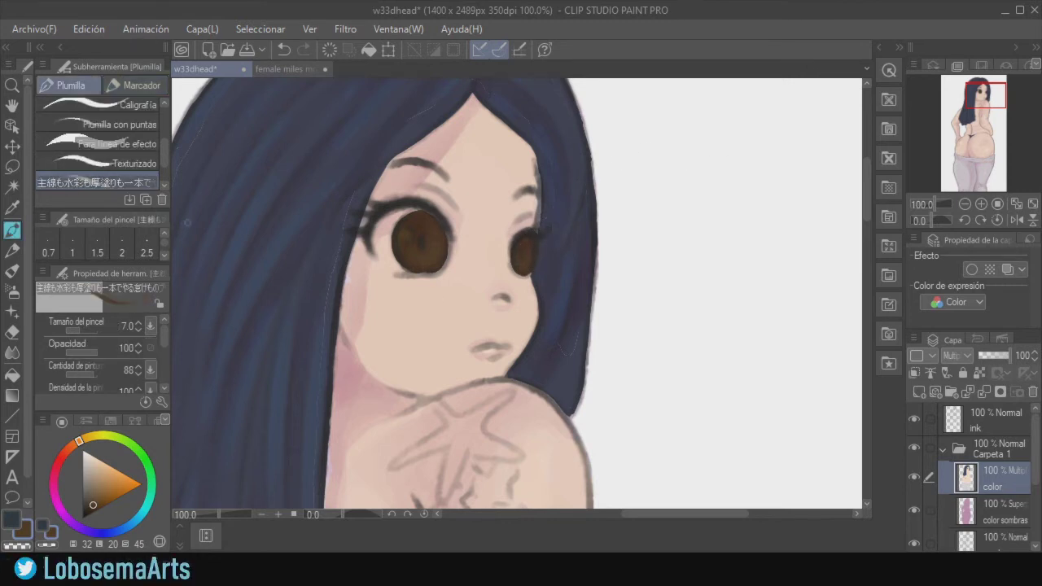
left_click_drag(93, 504, 89, 510)
key("ctrl+z")
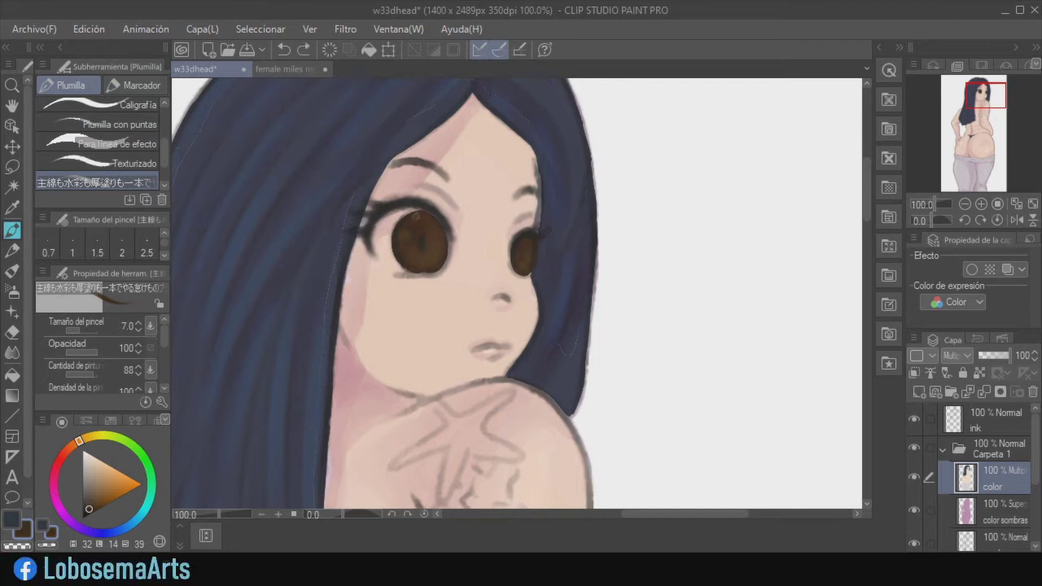
left_click_drag(418, 281, 434, 267)
key("ctrl+z")
key("ctrl+z")
left_click_drag(448, 234, 447, 260)
key("ctrl+z")
left_click_drag(422, 238, 422, 245)
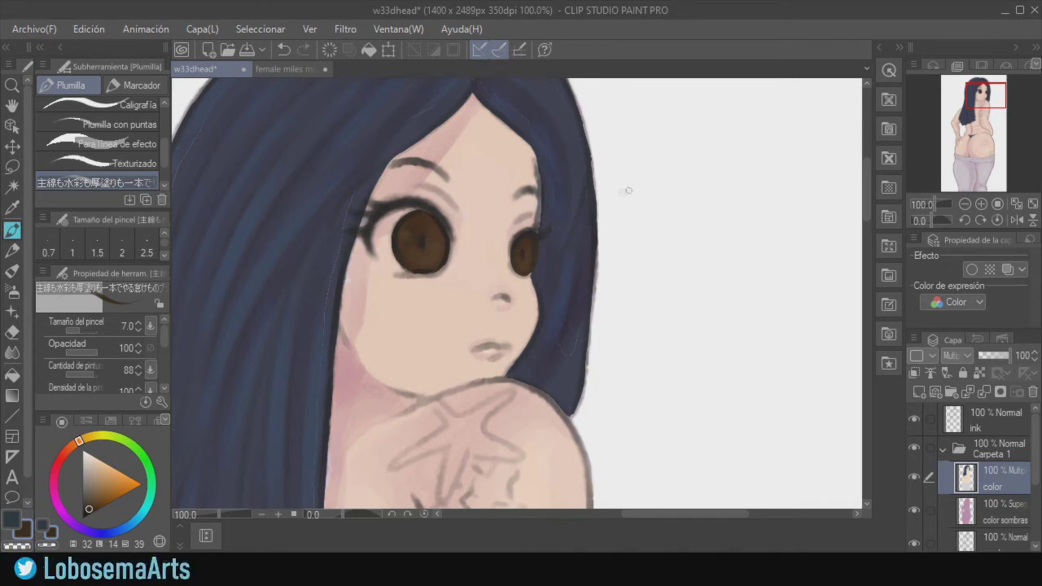
Place a round pale beige (H 32, L 83, S 31) highlight in the larger iris with the やわ肌ブラシ marker.
left_click(86, 460)
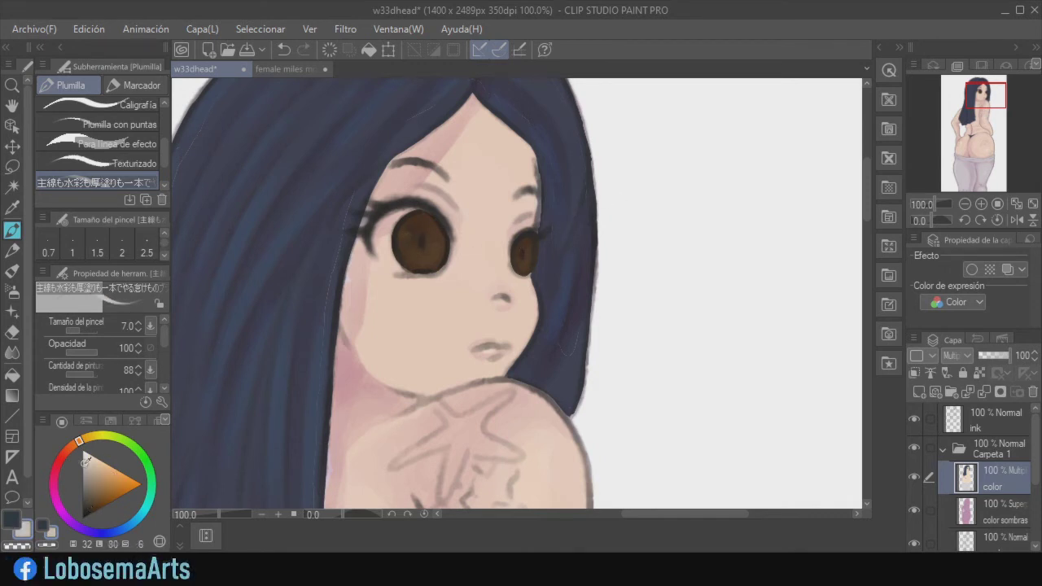
left_click(404, 234)
key("ctrl+z")
left_click(136, 85)
left_click(405, 235)
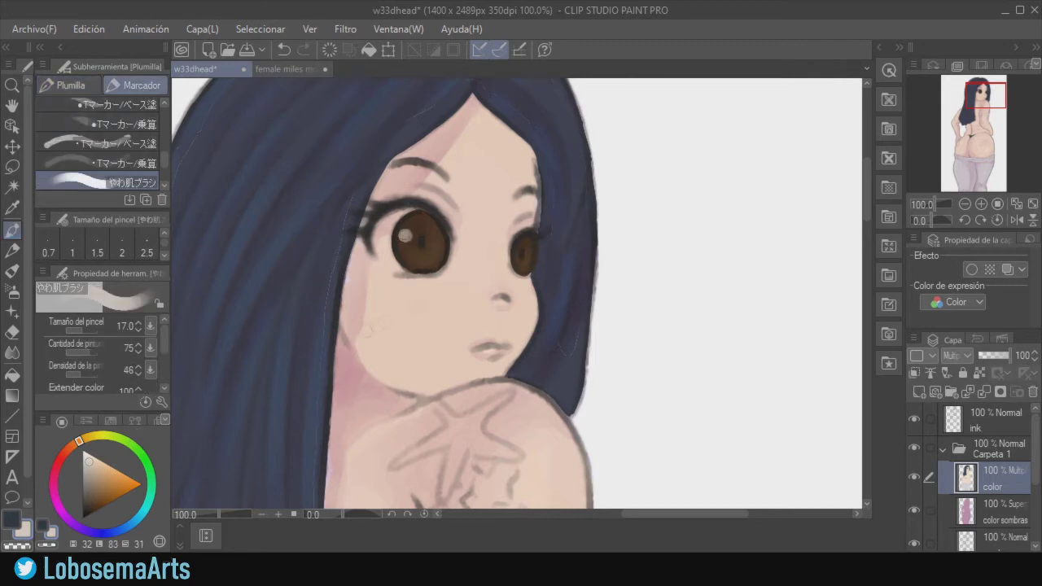
Reduce the marker size to 15, compare the color layer off and on, and add a matching highlight to the smaller iris.
left_click(83, 332)
left_click(914, 478)
left_click(914, 477)
left_click(518, 244)
left_click_drag(519, 244, 541, 234)
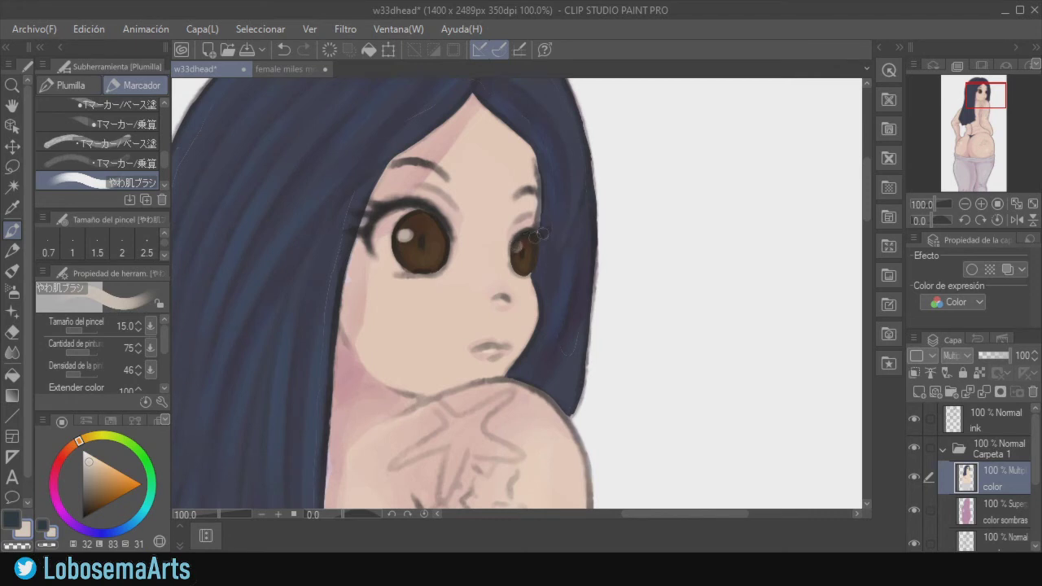
Add a tan (H 32, L 70, S 36) reflection low in the larger iris and soften it with the Tマーカー/ブレンダ blender.
left_click(419, 258, "alt")
left_click_drag(433, 244, 436, 255)
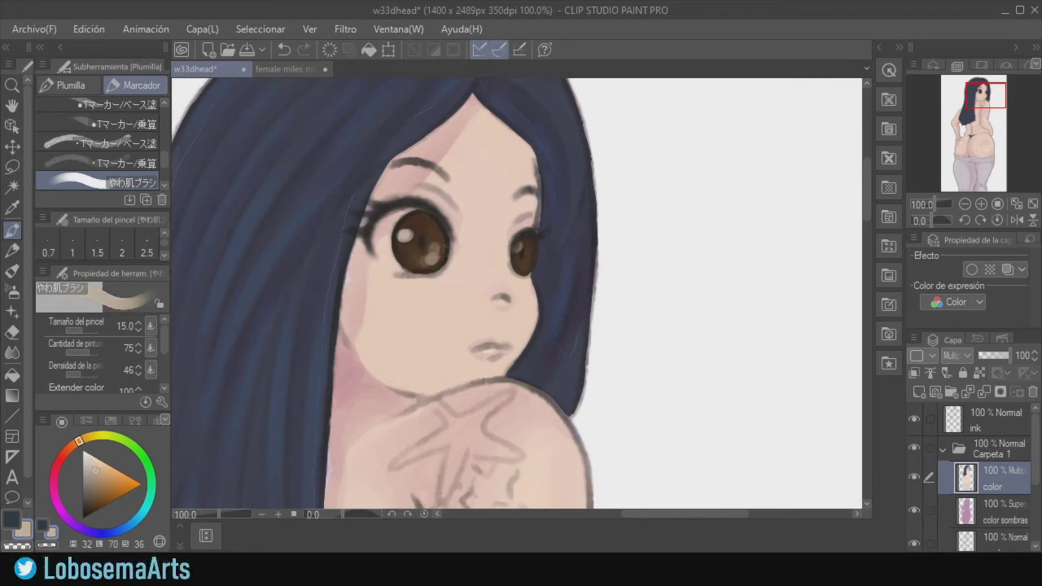
scroll(165, 164, "up", 2)
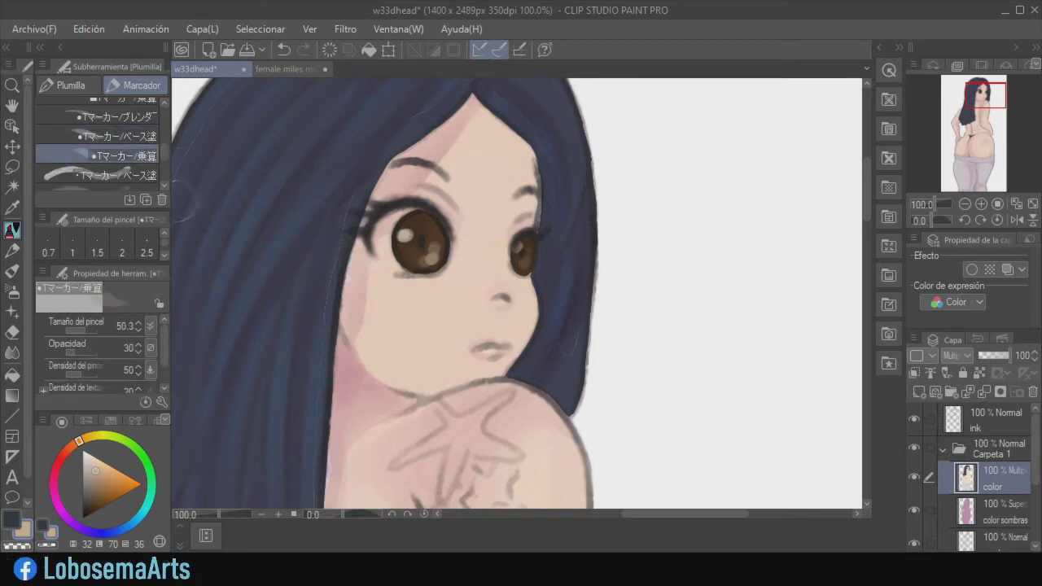
left_click(114, 117)
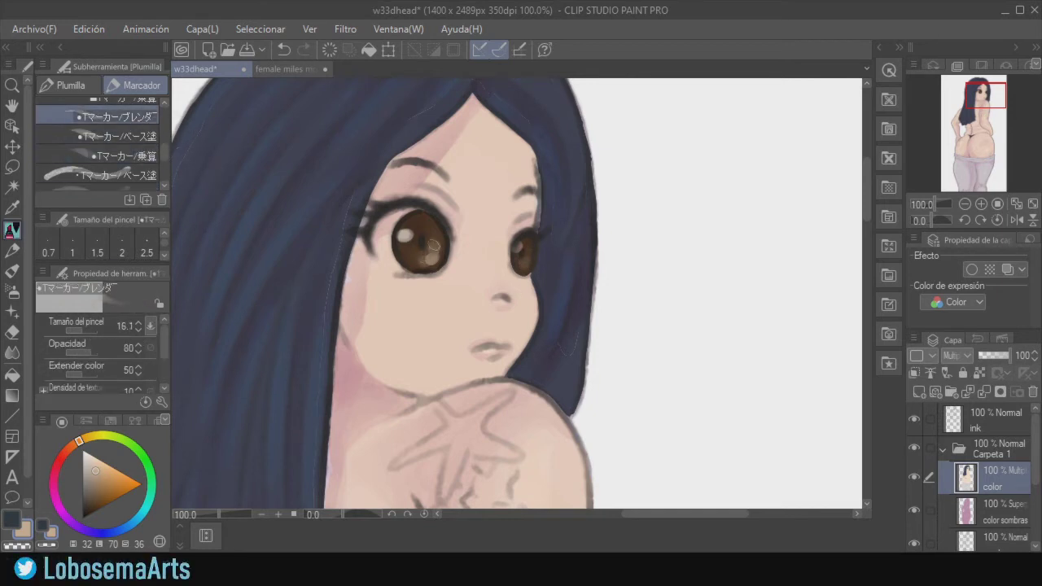
left_click_drag(420, 254, 432, 236)
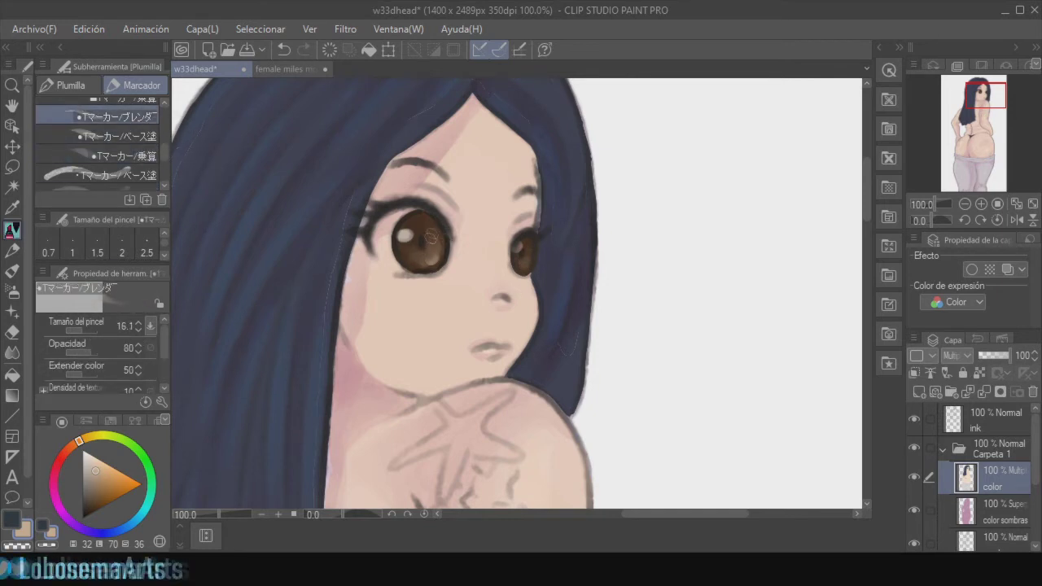
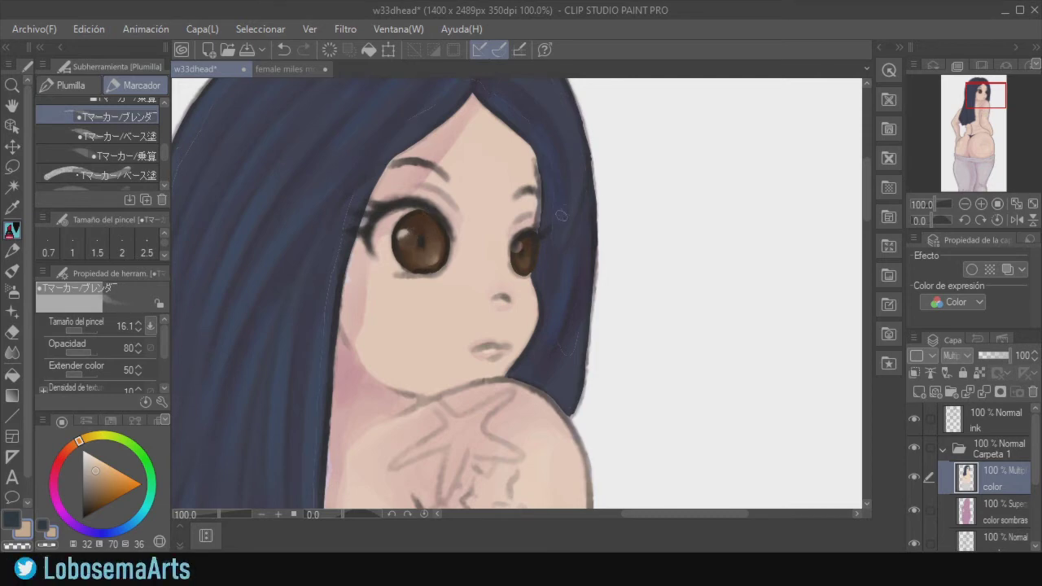
left_click(966, 204)
left_click(982, 205)
left_click(983, 205)
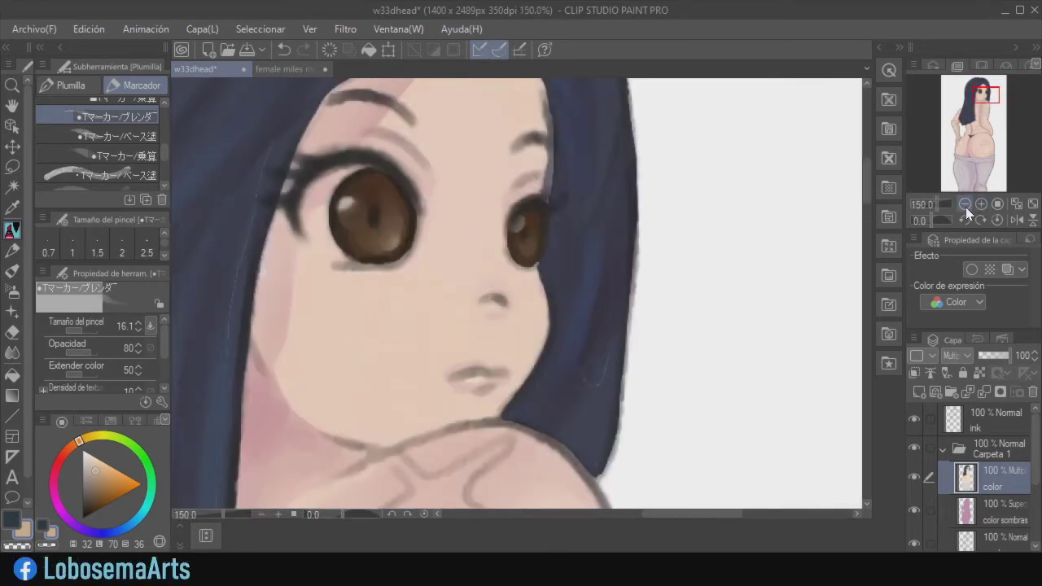
Switch from the blender to the 主線も水彩も厚塗りも一本で pen at size 7 and test a pinkish stroke at the nose.
right_click(271, 442)
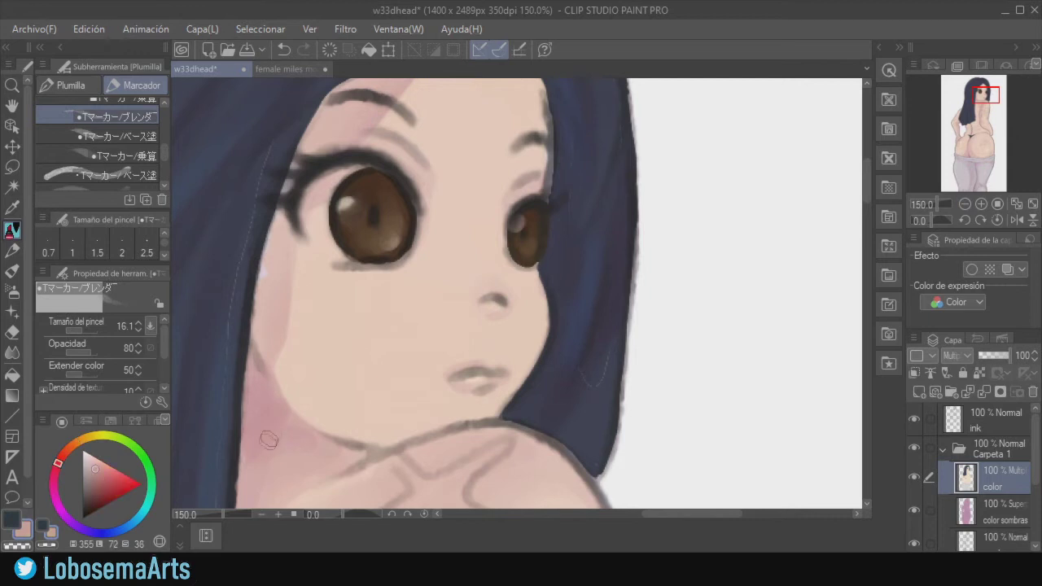
left_click(13, 251)
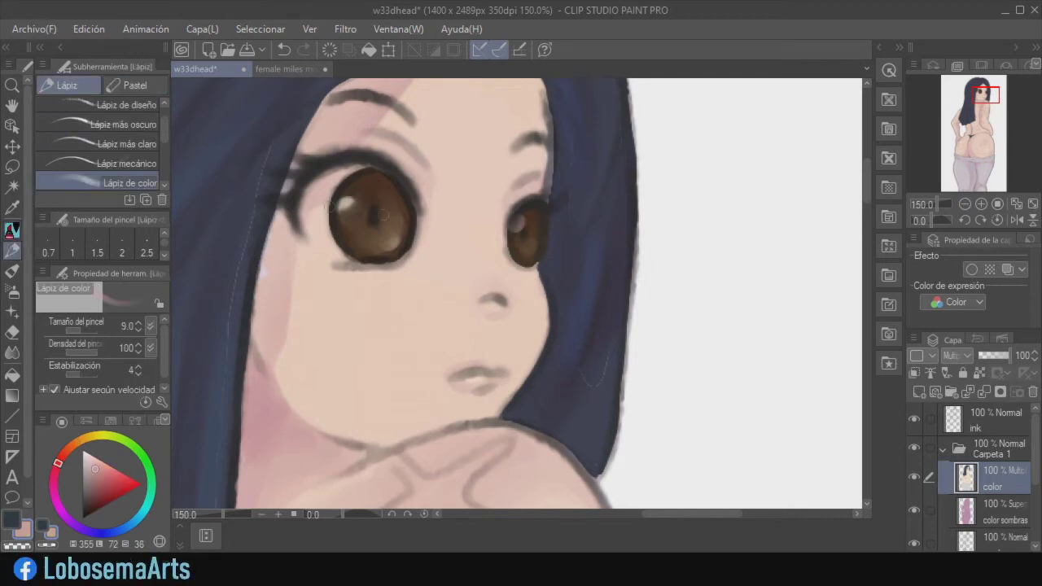
left_click(12, 231)
left_click(68, 86)
left_click_drag(489, 299, 504, 305)
key("ctrl+z")
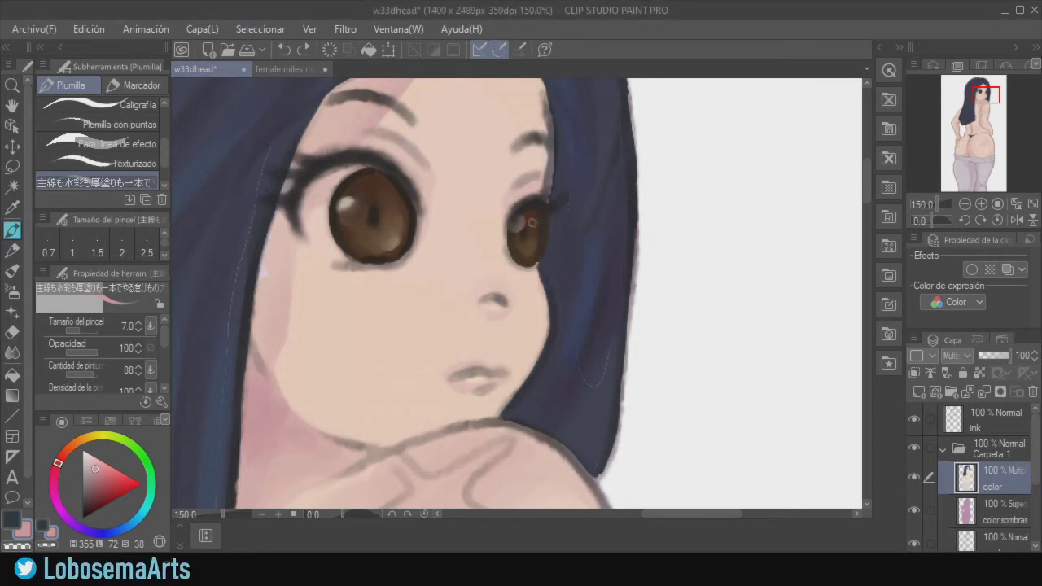
Try inking the larger eye's upper lashes in dark grey (H 355, L 18, S 0) on the color layer.
left_click_drag(91, 491, 82, 506)
left_click_drag(321, 175, 299, 220)
key("ctrl+z")
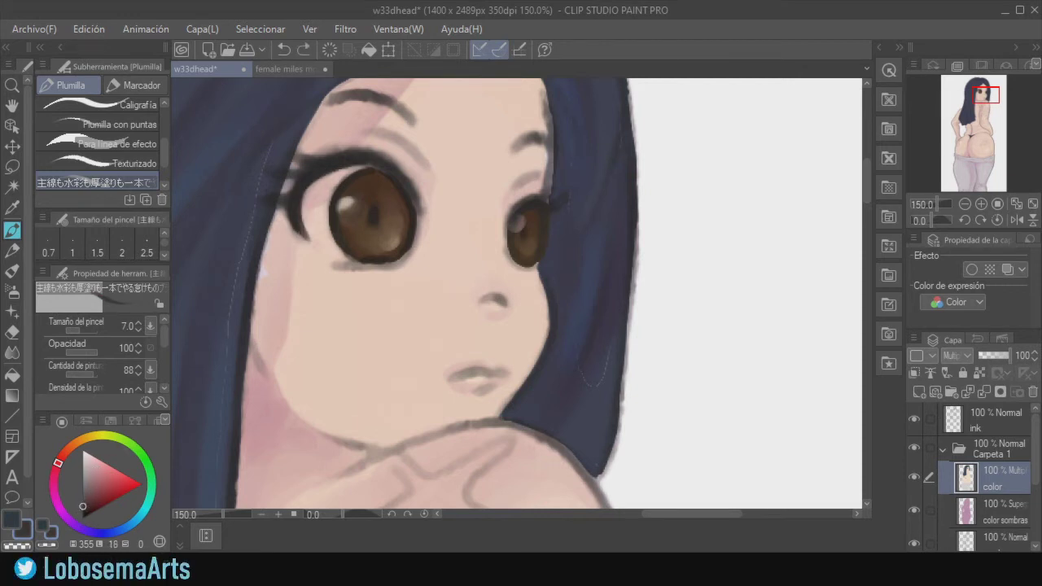
left_click_drag(329, 155, 295, 157)
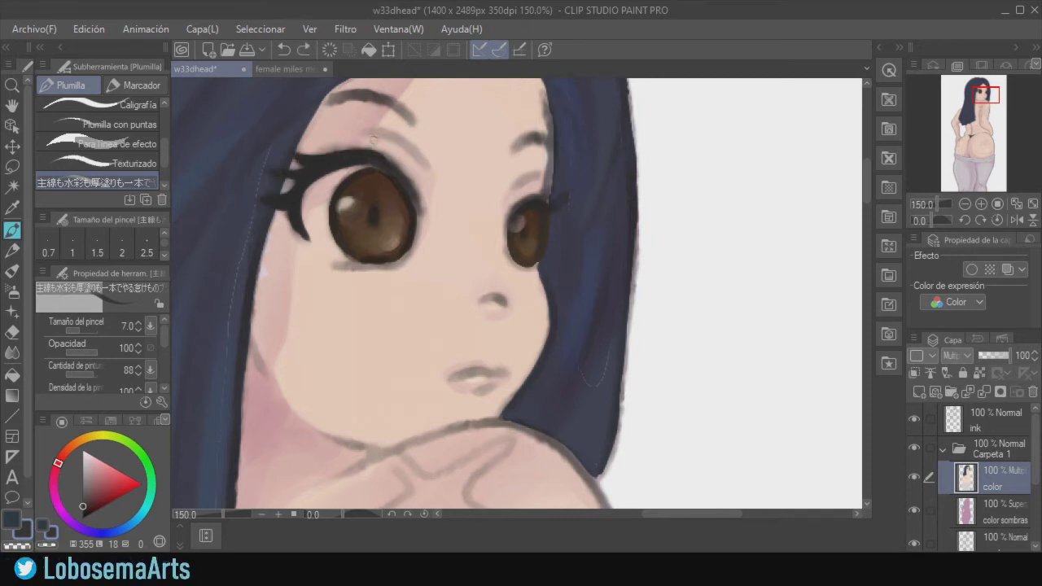
Try outlining the larger eye's lower lid and the smaller eye in dark grey, undo the lines and check the face.
mouse_move(410, 187)
left_mouse_down()
mouse_move(417, 237)
mouse_move(400, 258)
mouse_move(336, 267)
left_mouse_up()
key("ctrl+z")
mouse_move(399, 264)
left_mouse_down()
mouse_move(346, 265)
mouse_move(321, 284)
mouse_move(330, 282)
mouse_move(272, 294)
mouse_move(332, 267)
left_mouse_up()
key("ctrl+z")
mouse_move(532, 197)
left_mouse_down()
mouse_move(506, 245)
mouse_move(510, 217)
mouse_move(520, 267)
left_mouse_up()
key("ctrl+z")
key("ctrl+z")
left_click_drag(507, 223, 525, 266)
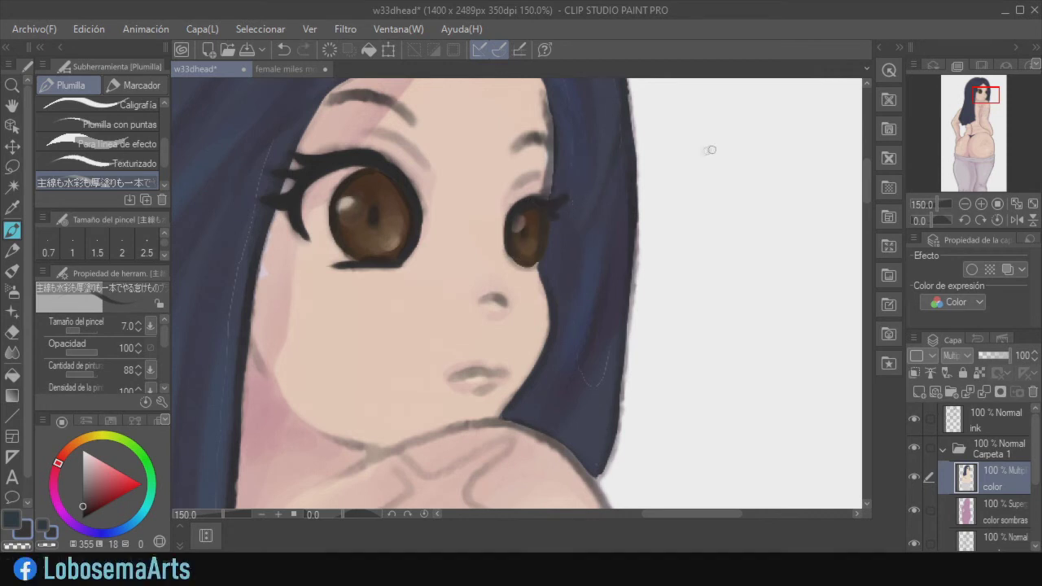
key("ctrl+z")
left_click(964, 203)
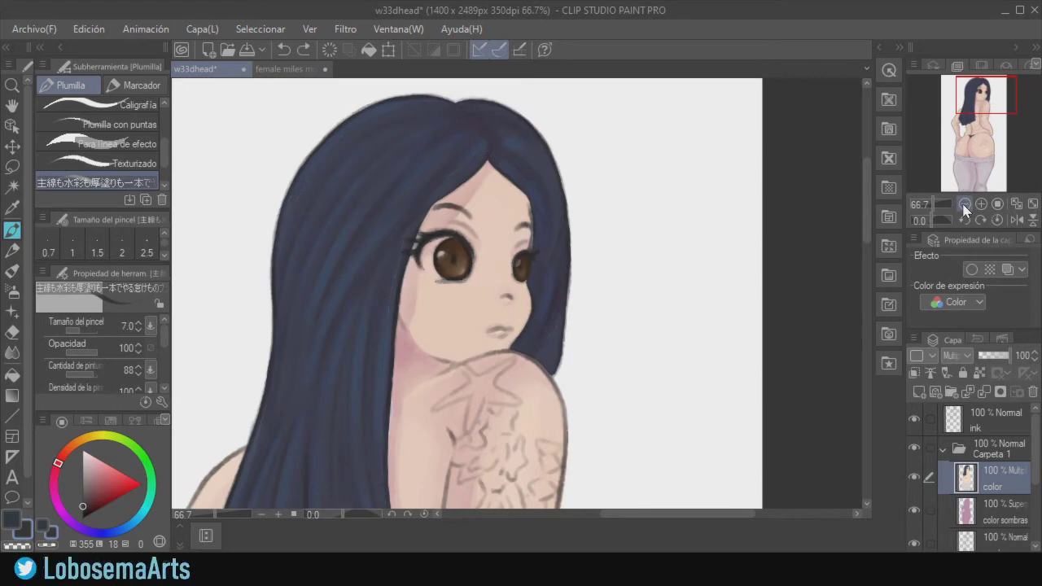
double_click(980, 203)
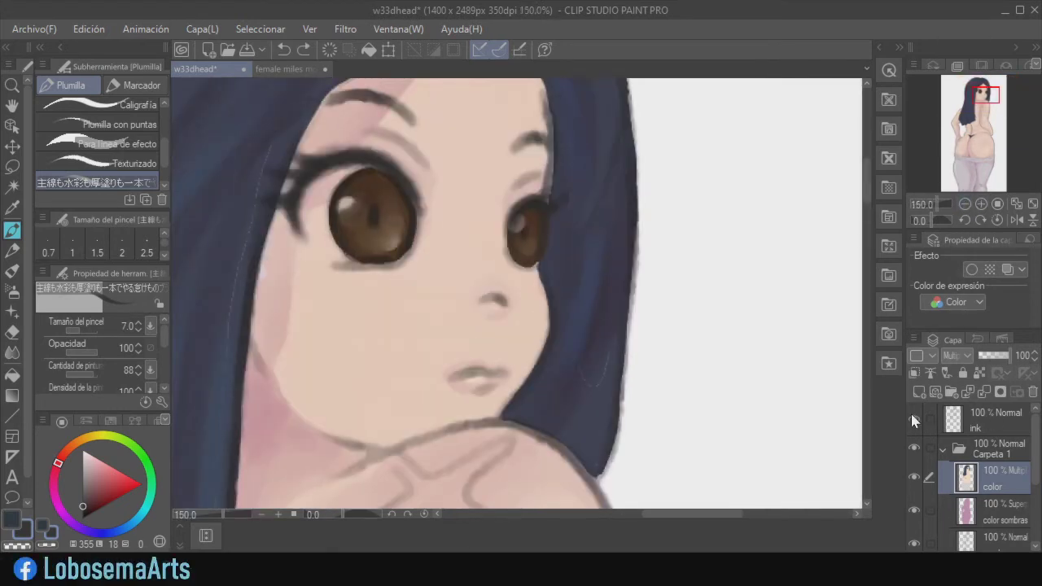
Choose near-black (H 355, L 4, S 0) and lower the ink layer's opacity to 59%, with the color layer active for painting.
left_click(83, 515)
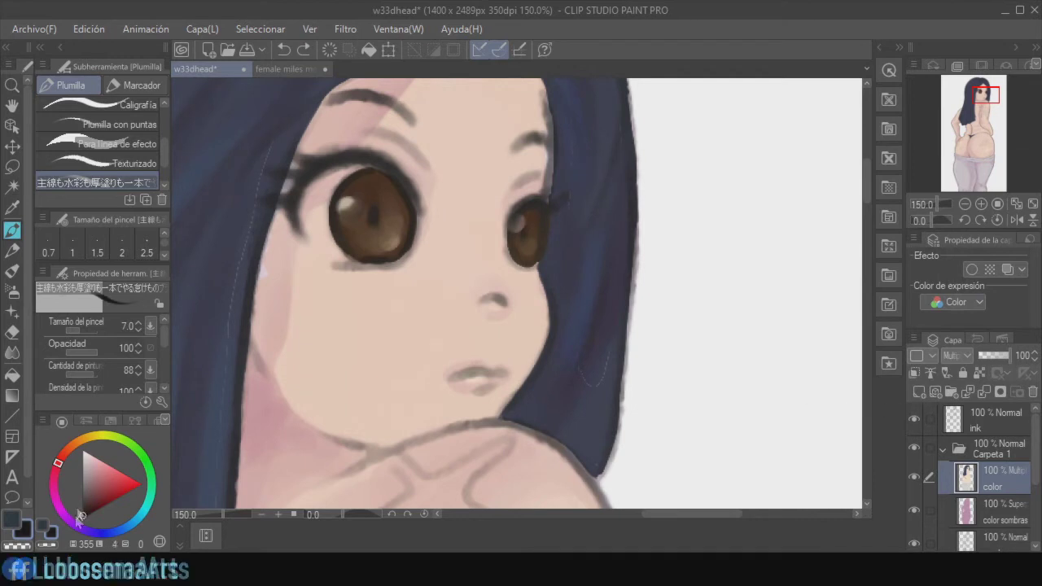
left_click_drag(368, 163, 299, 190)
key("ctrl+z")
left_click(984, 419)
left_click(997, 356)
left_click(992, 478)
Ink the larger eye's inner upper lid curve down to the outer corner in near-black, redoing strokes until the curve is clean.
left_click_drag(396, 181, 315, 182)
key("ctrl+z")
mouse_move(304, 235)
left_mouse_down()
mouse_move(330, 161)
mouse_move(299, 218)
mouse_move(307, 242)
left_mouse_up()
key("ctrl+z")
key("ctrl+z")
key("ctrl+z")
left_click_drag(291, 205, 304, 240)
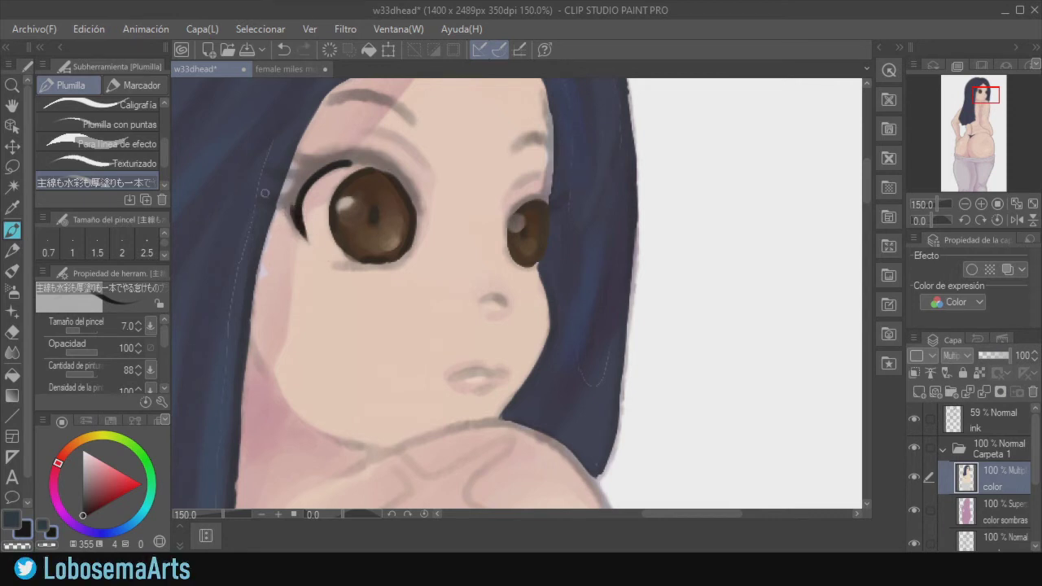
Paint the larger eye's thick upper lash line with pointed outer lashes and add the lower lid line.
mouse_move(308, 169)
left_mouse_down()
mouse_move(280, 170)
mouse_move(349, 141)
mouse_move(297, 156)
left_mouse_up()
key("ctrl+z")
key("ctrl+z")
key("ctrl+z")
key("ctrl+z")
mouse_move(347, 163)
left_mouse_down()
mouse_move(397, 179)
mouse_move(391, 170)
left_mouse_up()
key("ctrl+z")
mouse_move(342, 265)
left_mouse_down()
mouse_move(381, 277)
mouse_move(410, 255)
left_mouse_up()
left_click_drag(378, 155, 323, 155)
key("ctrl+z")
Reduce the pen size to 6 and check the larger eye's lashes in a mirrored view with the ink layer off and on.
key("bracketleft")
key("h")
mouse_move(640, 175)
left_mouse_down()
mouse_move(720, 158)
mouse_move(647, 167)
mouse_move(642, 180)
mouse_move(660, 155)
mouse_move(733, 173)
left_mouse_up()
key("ctrl+z")
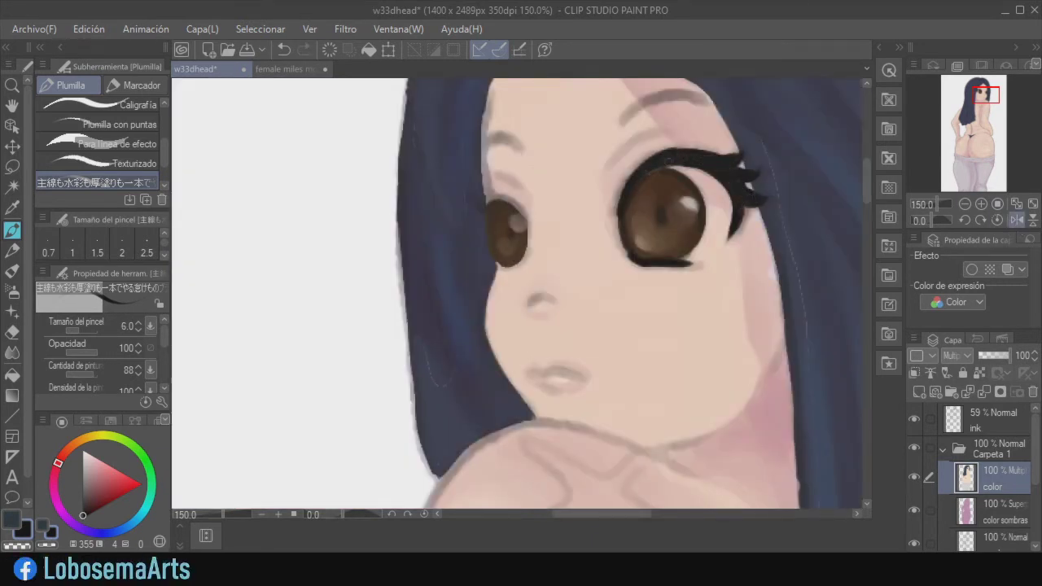
left_click(914, 419)
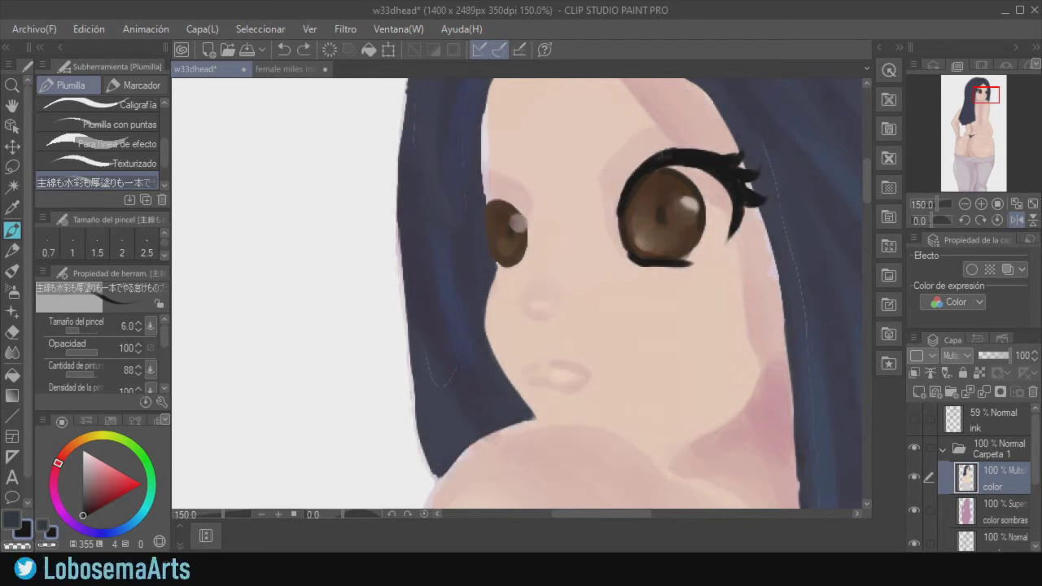
left_click(914, 419)
left_click(1015, 220)
Ink the smaller eye's upper lash line in near-black with a pointed flick at its outer corner.
mouse_move(509, 227)
left_mouse_down()
mouse_move(537, 200)
mouse_move(513, 215)
mouse_move(563, 198)
left_mouse_up()
key("ctrl+z")
key("ctrl+z")
key("ctrl+z")
key("ctrl+z")
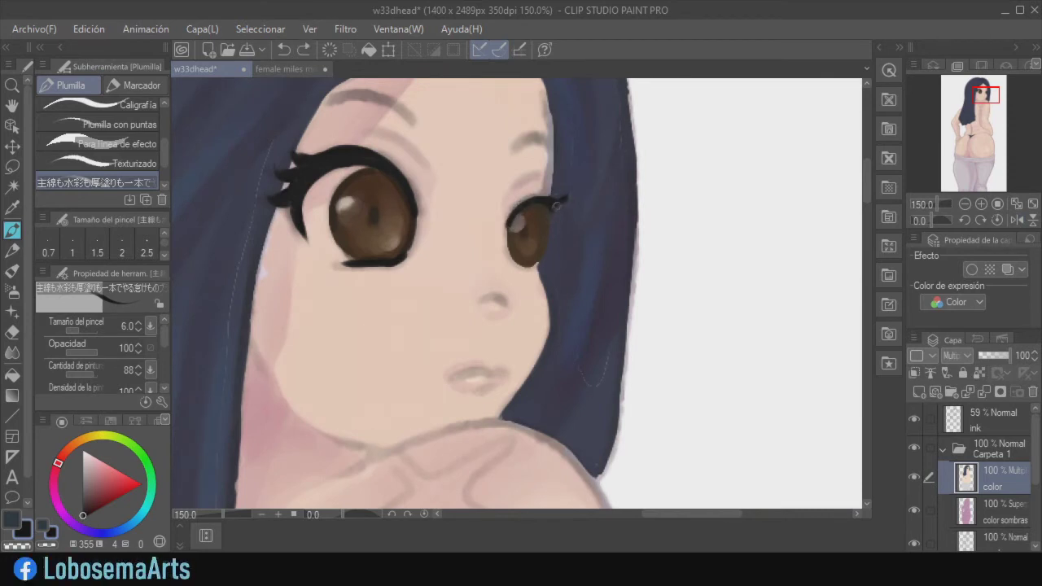
key("ctrl+z")
Add a short near-black lower lid line under the smaller eye and try a stroke at its eyelid crease.
mouse_move(518, 266)
left_mouse_down()
mouse_move(547, 254)
mouse_move(513, 280)
mouse_move(542, 256)
mouse_move(519, 265)
mouse_move(559, 249)
mouse_move(524, 264)
mouse_move(565, 261)
mouse_move(562, 249)
mouse_move(539, 262)
left_mouse_up()
key("ctrl+z")
key("ctrl+z")
key("ctrl+z")
left_click_drag(510, 195, 538, 176)
key("ctrl+z")
Restore the ink layer to 100% opacity and erase its old eye and lash lines using Ajustar goma with the color layer hidden.
left_click(986, 423)
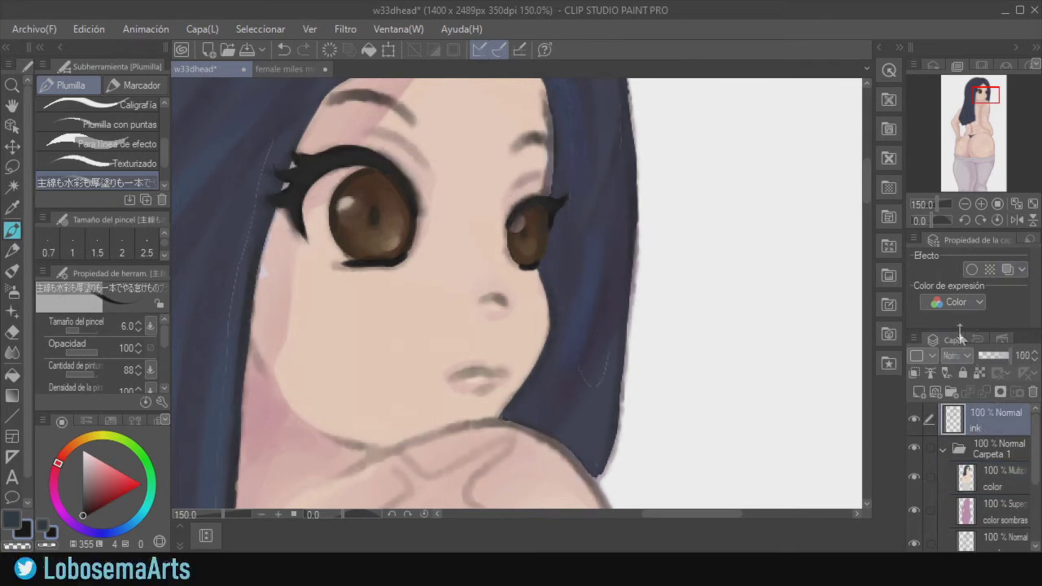
left_click(913, 476)
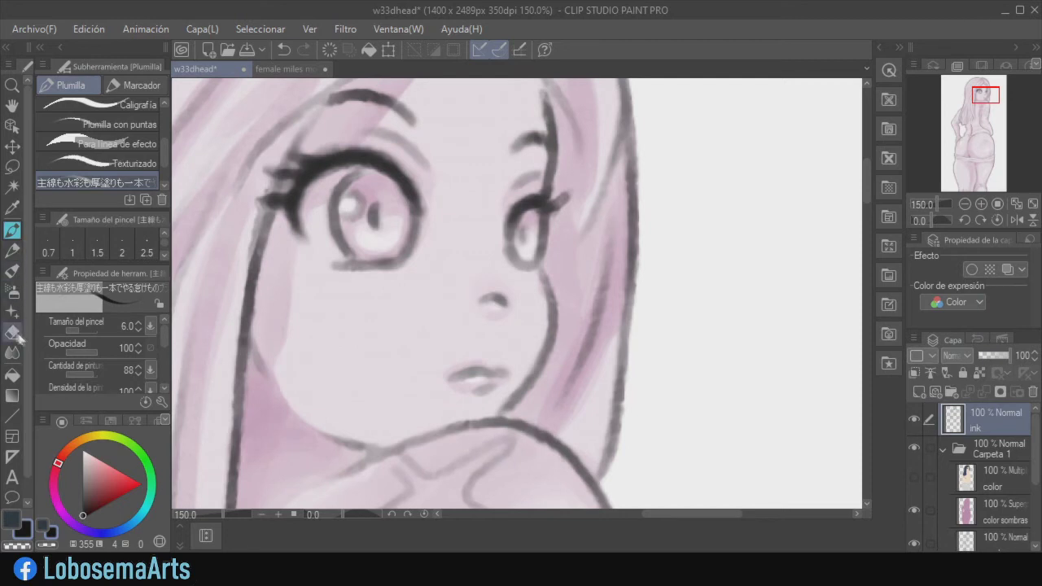
left_click(13, 332)
mouse_move(262, 204)
left_mouse_down()
mouse_move(299, 160)
mouse_move(306, 229)
mouse_move(358, 151)
mouse_move(411, 183)
mouse_move(425, 236)
left_mouse_up()
mouse_move(530, 192)
left_mouse_down()
mouse_move(501, 239)
mouse_move(523, 196)
mouse_move(541, 187)
mouse_move(553, 214)
left_mouse_up()
left_click(915, 473)
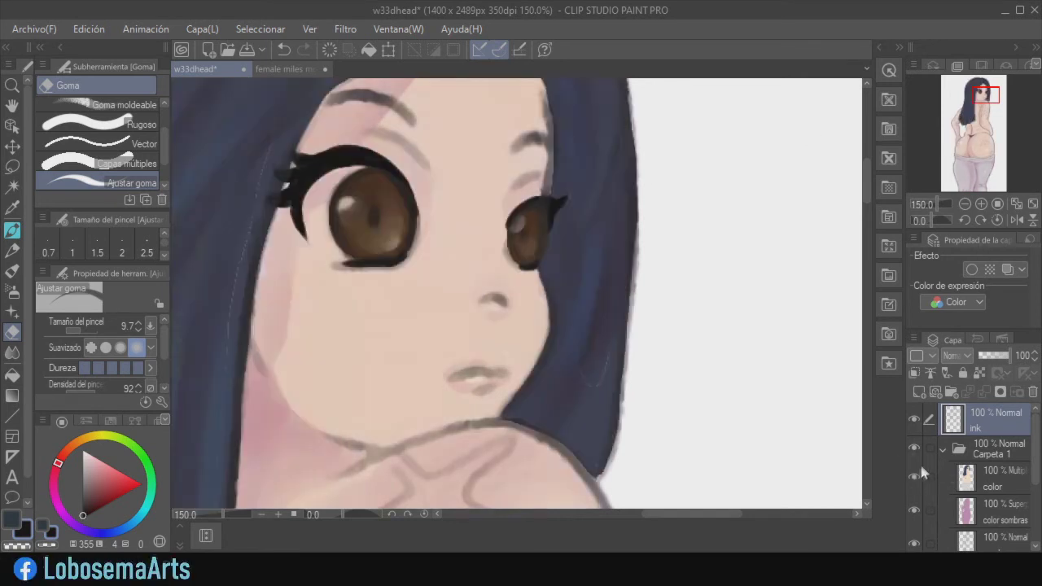
Erase the leftover ink sketch lines around the larger eye's lower lid, outer edge and iris.
left_click(964, 204)
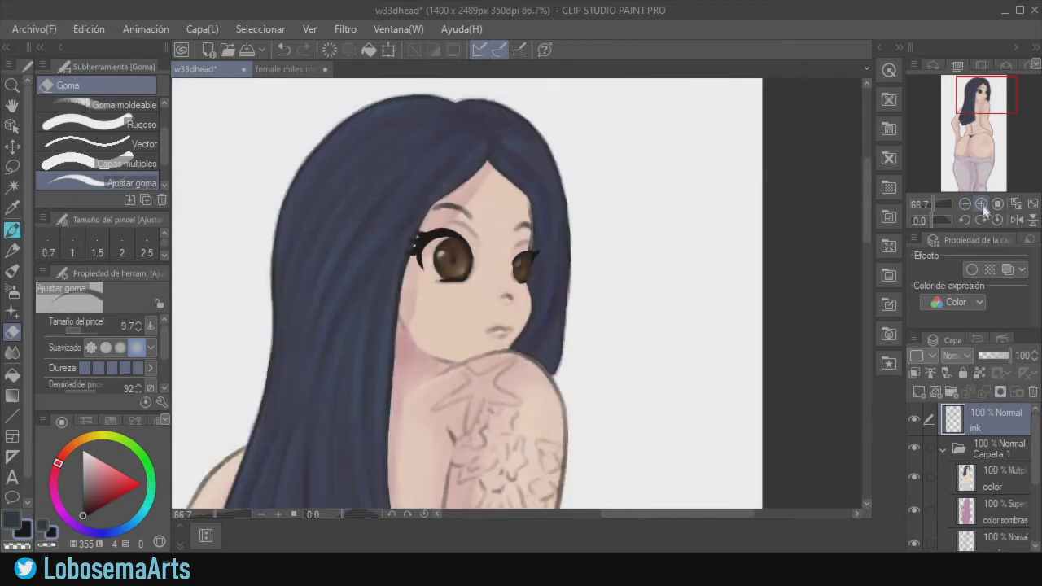
left_click(981, 203)
mouse_move(343, 272)
left_mouse_down()
mouse_move(398, 269)
mouse_move(414, 255)
mouse_move(422, 209)
left_mouse_up()
left_click_drag(506, 254, 521, 270)
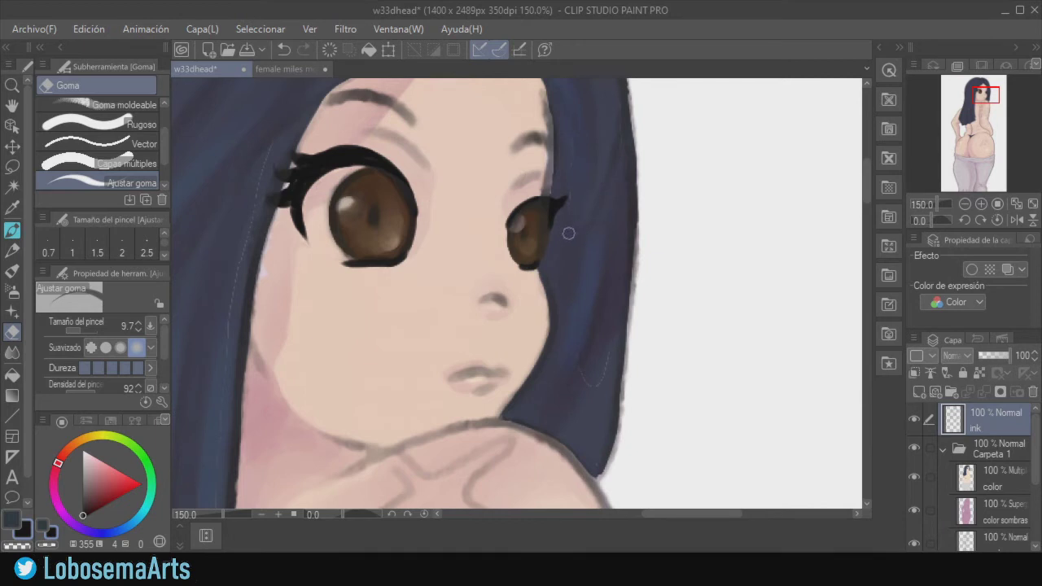
left_click_drag(345, 179, 342, 247)
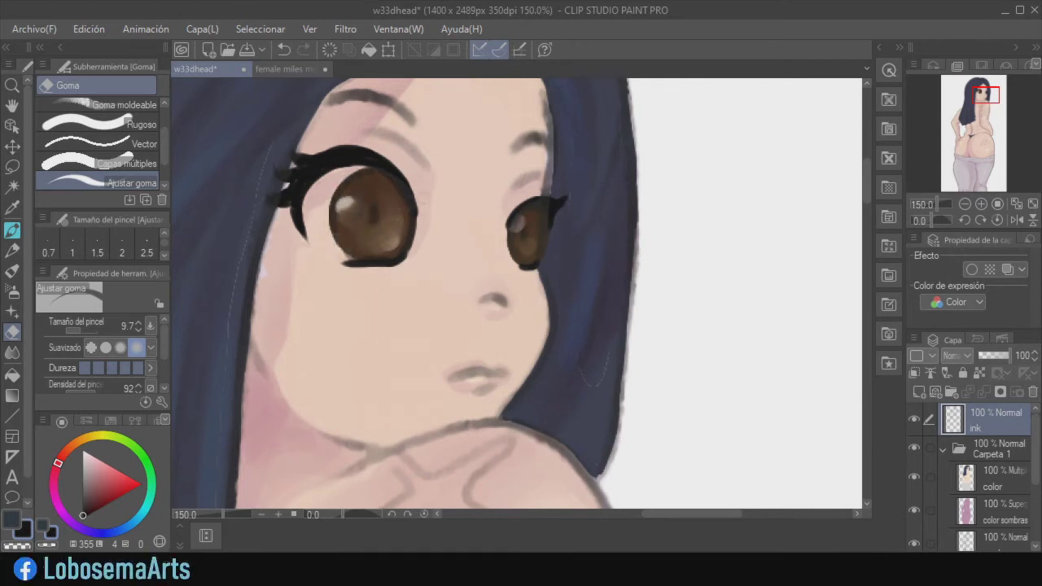
Hide the color layer, erase the remaining ink specks around the larger eye's iris and pupil, and show the color layer again.
left_click(913, 477)
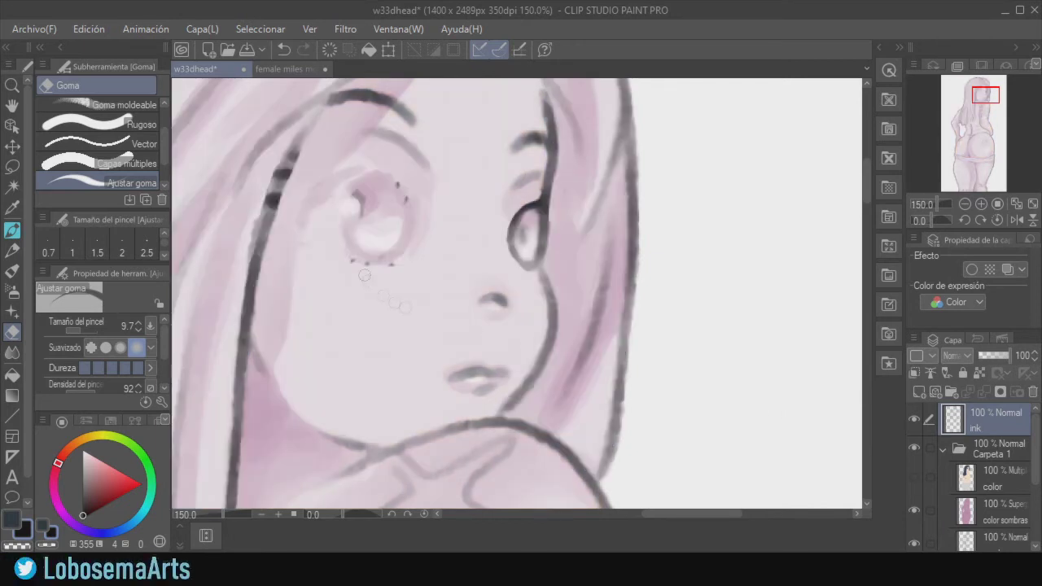
left_click_drag(357, 192, 361, 216)
mouse_move(528, 210)
left_mouse_down()
mouse_move(510, 249)
mouse_move(524, 262)
mouse_move(534, 215)
left_mouse_up()
key("ctrl+h")
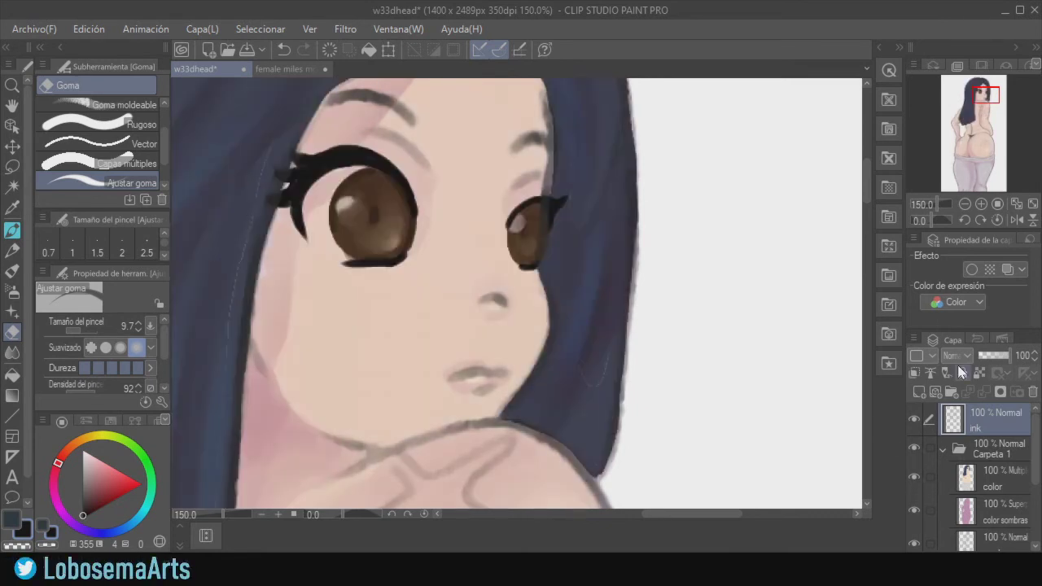
left_click(914, 476)
mouse_move(357, 213)
left_mouse_down()
mouse_move(400, 178)
mouse_move(366, 262)
mouse_move(350, 262)
left_mouse_up()
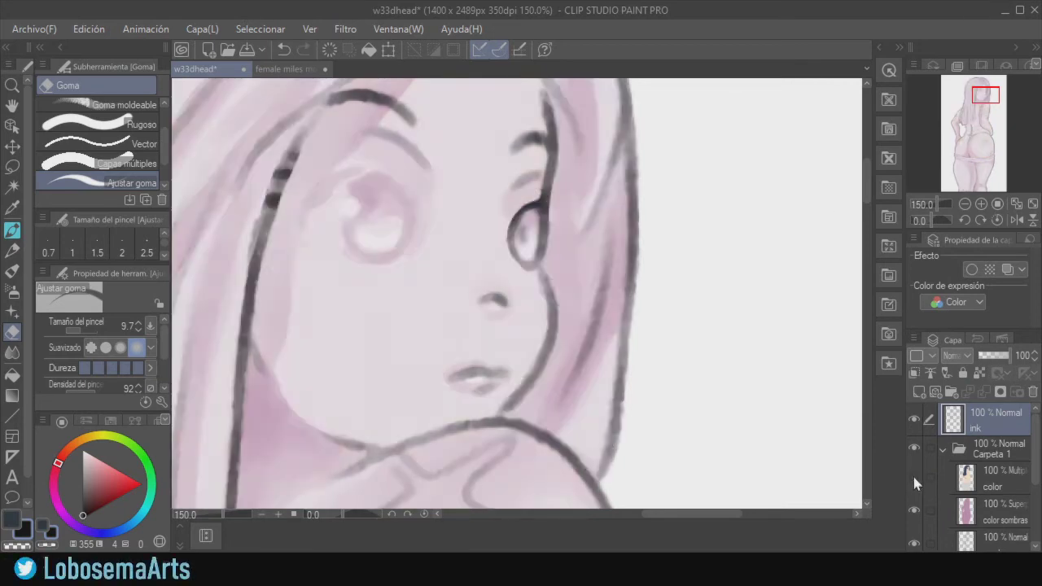
left_click(914, 476)
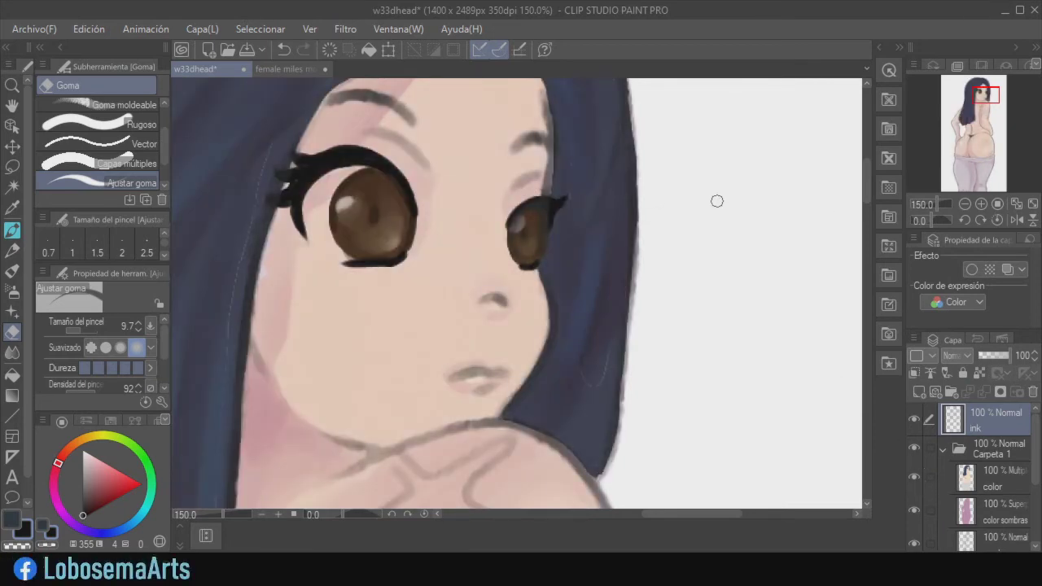
Sample the skin tone (H 20, L 87, S 65) on the color layer and trim the smaller eye's lower lid line.
left_click(1004, 477)
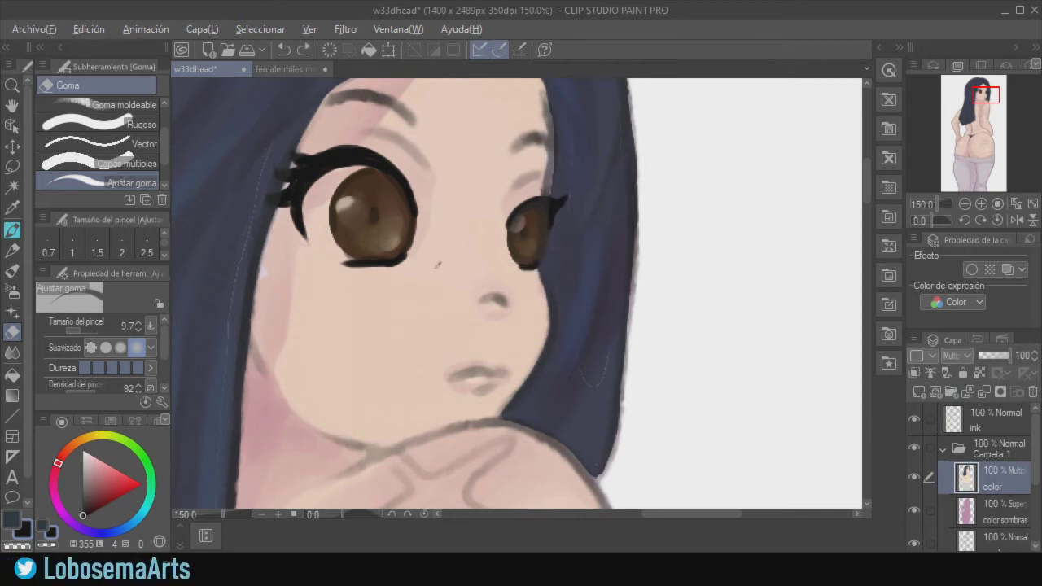
left_click(436, 265, "alt")
mouse_move(515, 271)
left_mouse_down()
mouse_move(538, 266)
mouse_move(512, 270)
left_mouse_up()
key("ctrl+z")
key("p")
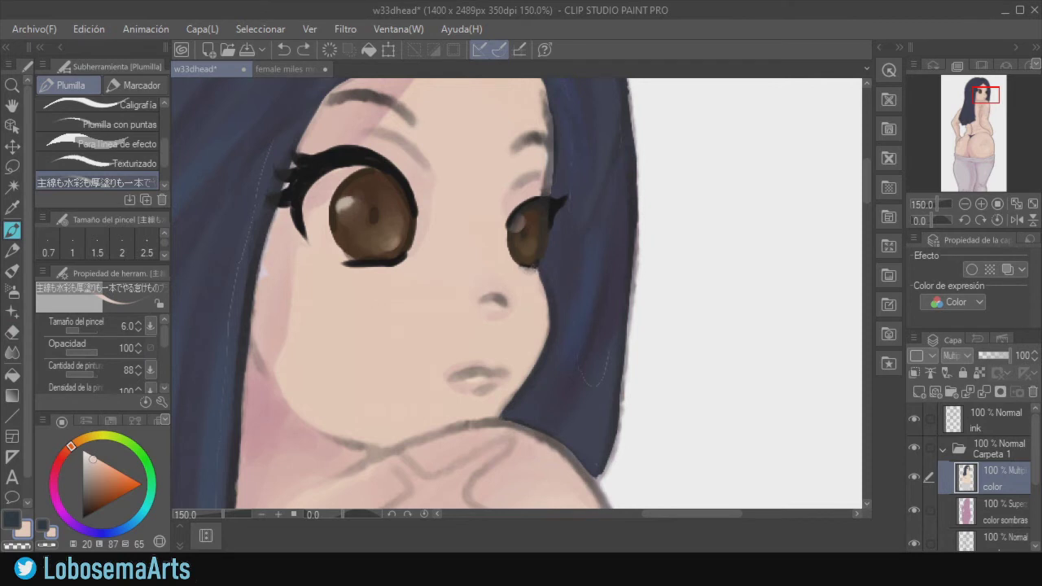
Compare the color sombras layer off and on, resample the skin tone, and try thinning the larger eye's inner-side outline.
left_click(914, 509)
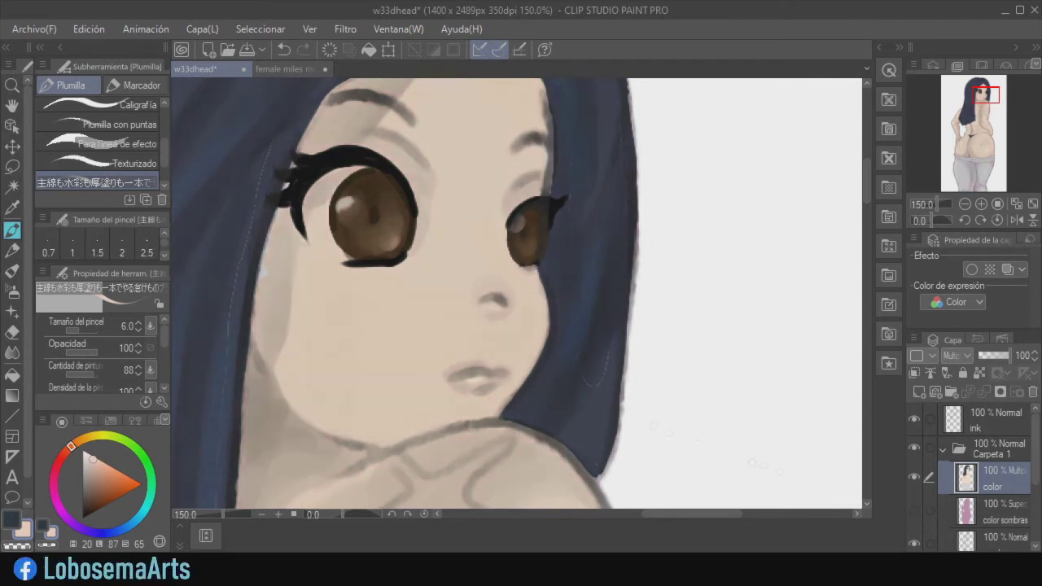
left_click(914, 510)
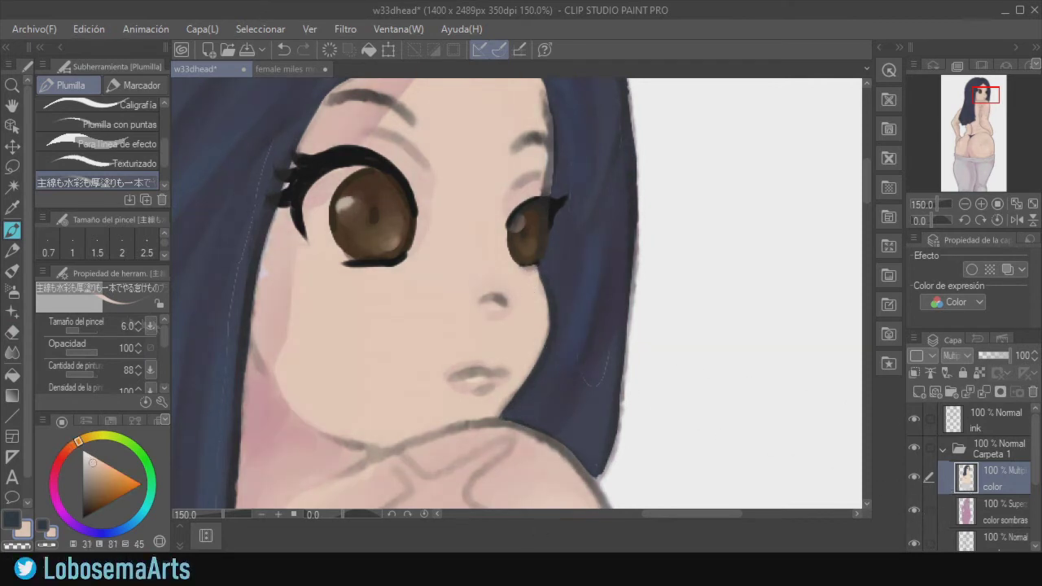
left_click(472, 161, "alt")
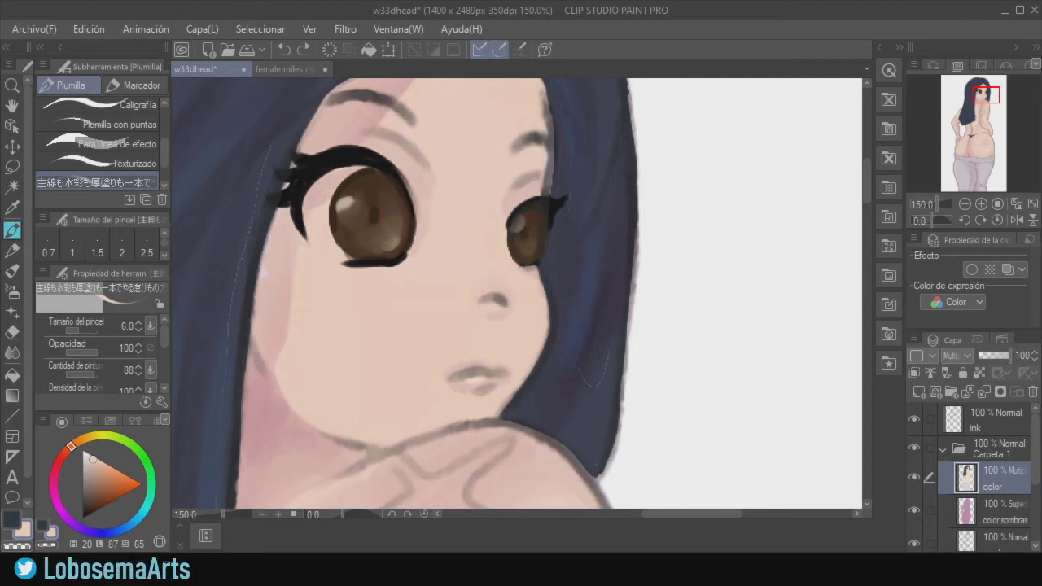
left_click_drag(417, 210, 397, 264)
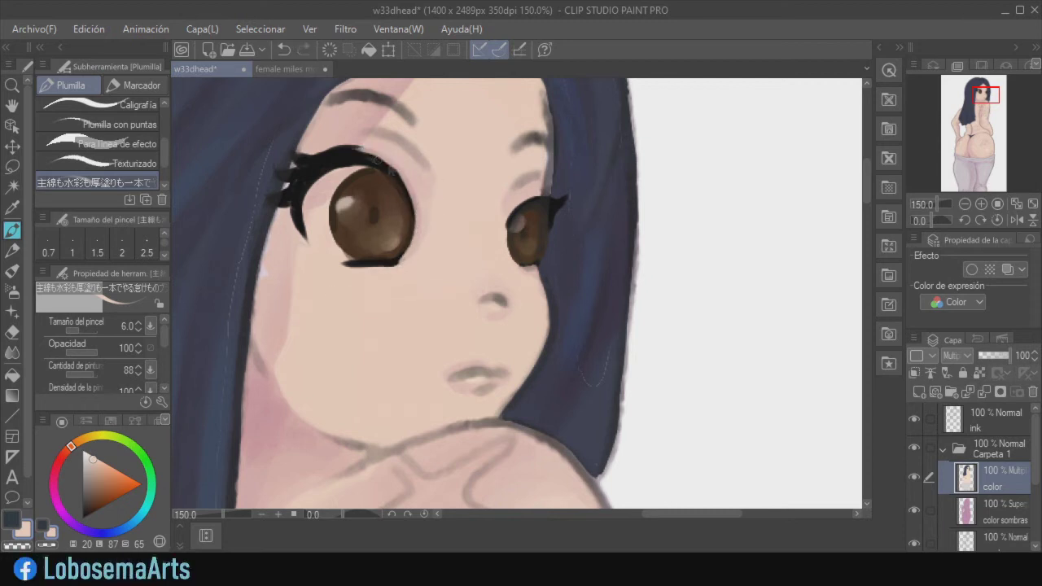
key("ctrl+z")
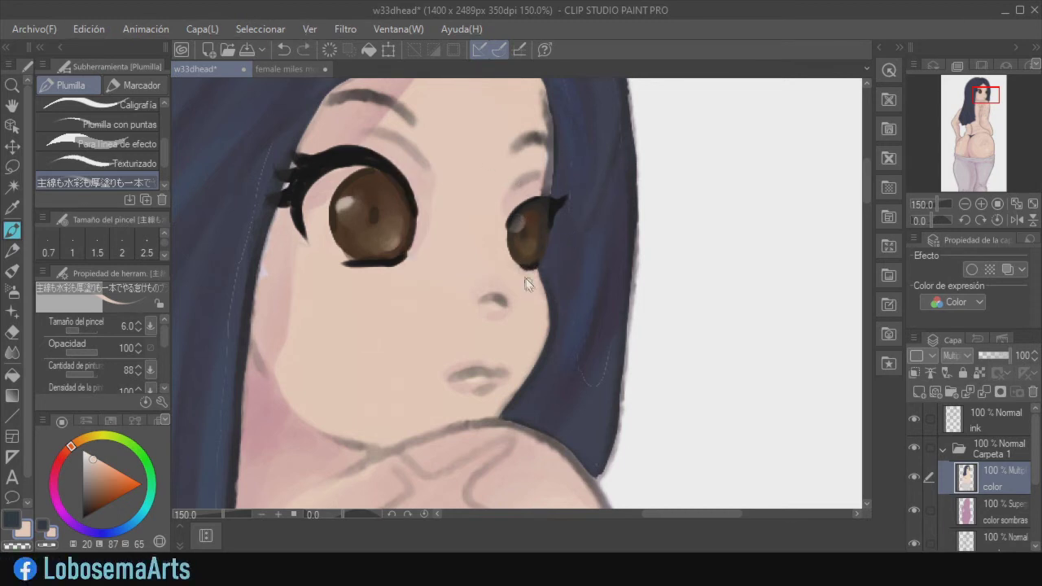
key("ctrl+z")
Review the whole coloured figure at a reduced zoom and return to a 150% close-up of the face.
left_click(965, 203)
left_click(965, 203)
left_click(965, 202)
left_click(965, 202)
left_click(965, 203)
left_click_drag(982, 116, 984, 93)
left_click(981, 205)
left_click(981, 205)
left_click(981, 205)
left_click(980, 204)
left_click(981, 205)
Paint the visible white of the larger eye beside the iris in white (L 100, S 0), redoing uneven strokes.
left_click(87, 454)
left_click_drag(86, 455, 86, 453)
mouse_move(339, 230)
left_mouse_down()
mouse_move(307, 267)
mouse_move(320, 286)
mouse_move(326, 267)
left_mouse_up()
key("ctrl+z")
left_click(83, 450)
left_click_drag(363, 223, 324, 239)
key("ctrl+z")
key("ctrl+z")
left_click_drag(316, 288, 330, 310)
left_click_drag(321, 276, 350, 316)
key("ctrl+z")
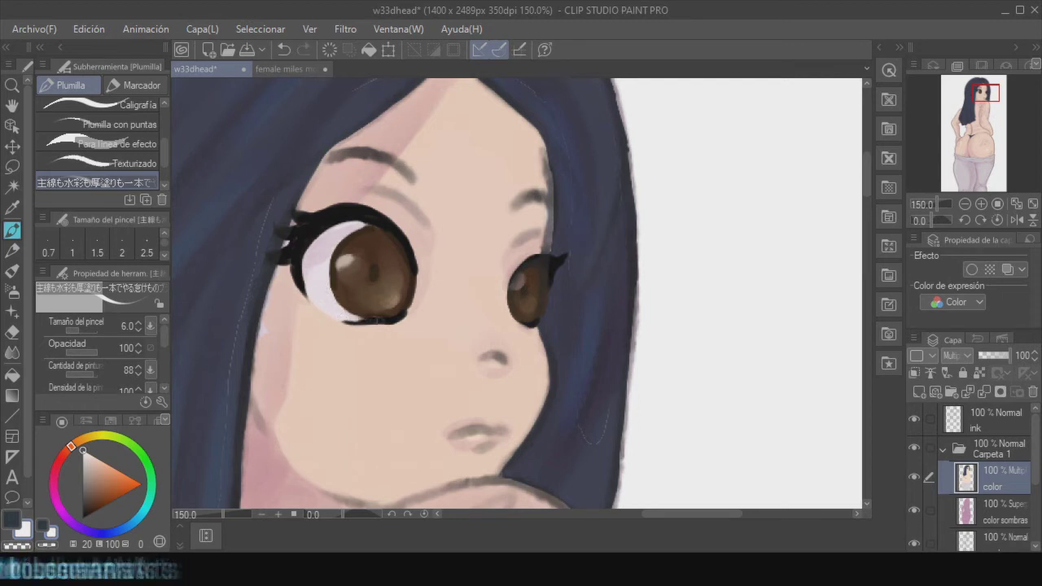
Erase the smaller eye's old outline from the ink layer with the color layer hidden, and return to the visible color layer.
left_click_drag(545, 272, 539, 315)
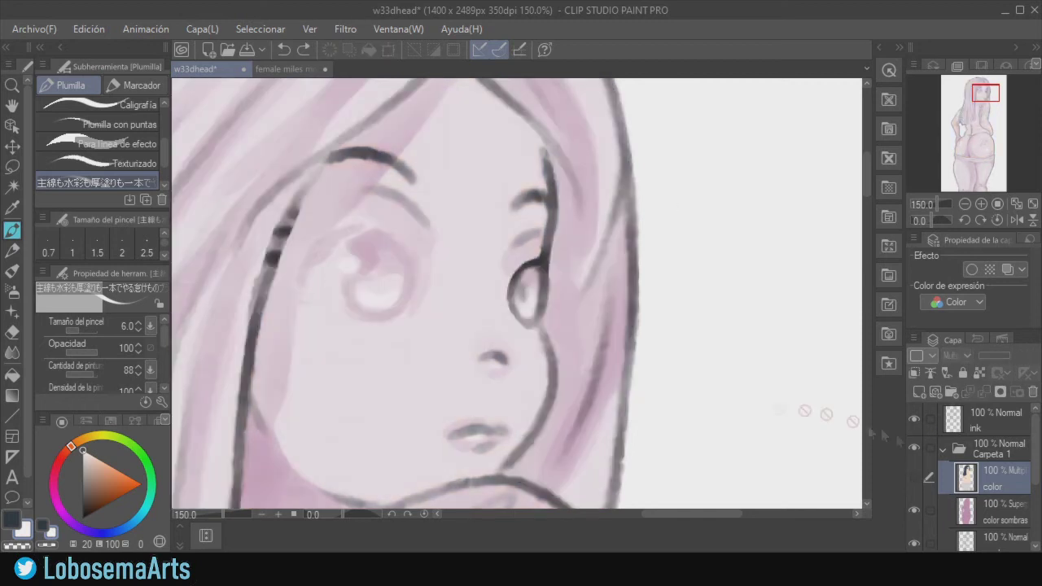
key("e")
left_click(1009, 427)
mouse_move(527, 265)
left_mouse_down()
mouse_move(513, 295)
mouse_move(524, 327)
mouse_move(528, 266)
mouse_move(535, 298)
left_mouse_up()
left_click_drag(544, 216, 541, 262)
left_click(913, 477)
left_click(985, 477)
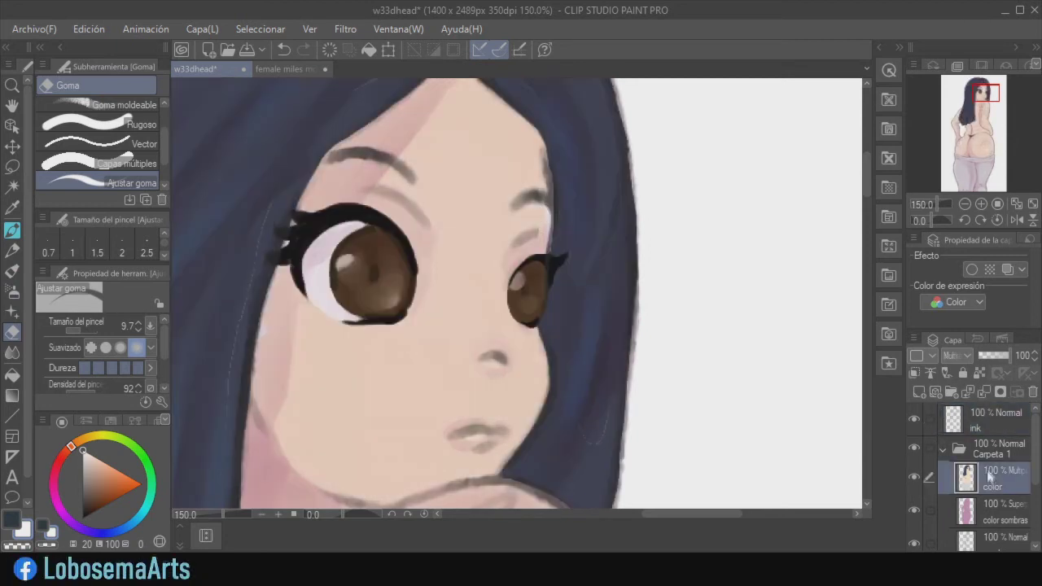
Hide the color layer again and erase the remaining ink traces inside and along the edge of the smaller eye.
left_click(913, 477)
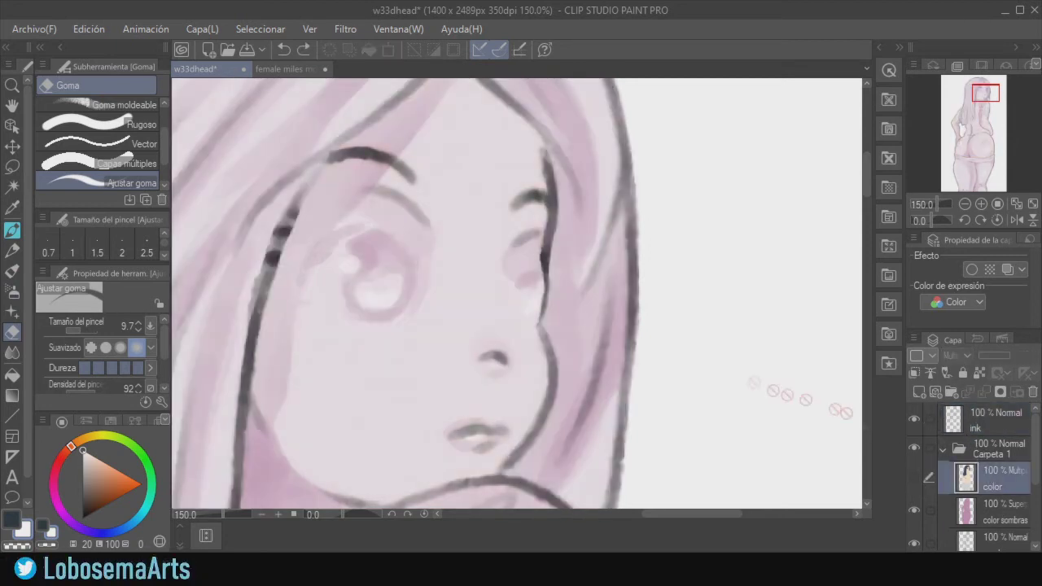
left_click(986, 420)
mouse_move(521, 265)
left_mouse_down()
mouse_move(528, 327)
mouse_move(525, 285)
left_mouse_up()
left_click_drag(537, 326, 540, 272)
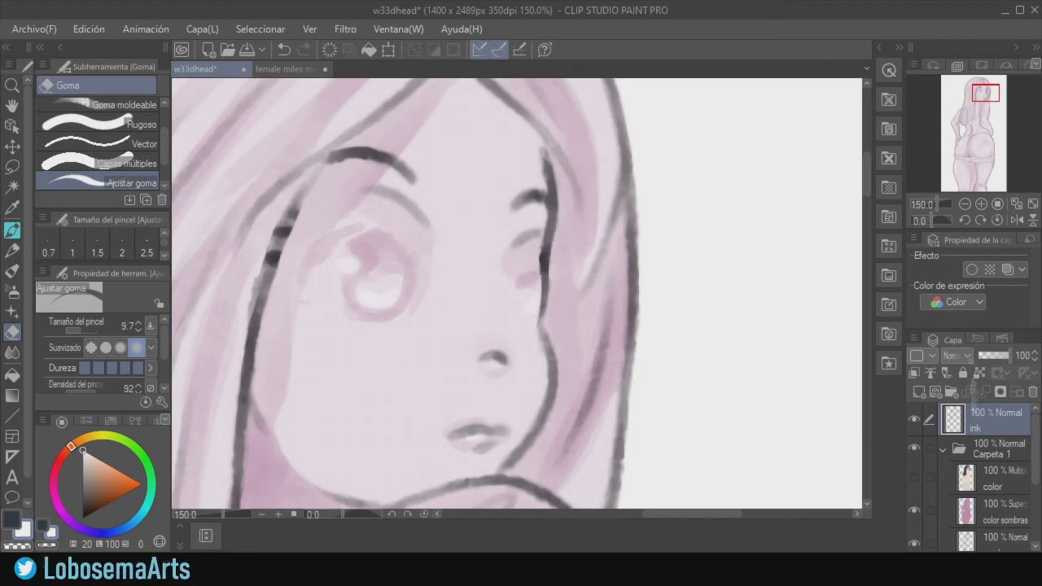
Show and select the color layer again and touch up the smaller eye's outer iris edge with dark brown (H 25, L 18, S 45).
left_click(914, 477)
left_click(993, 478)
key("p")
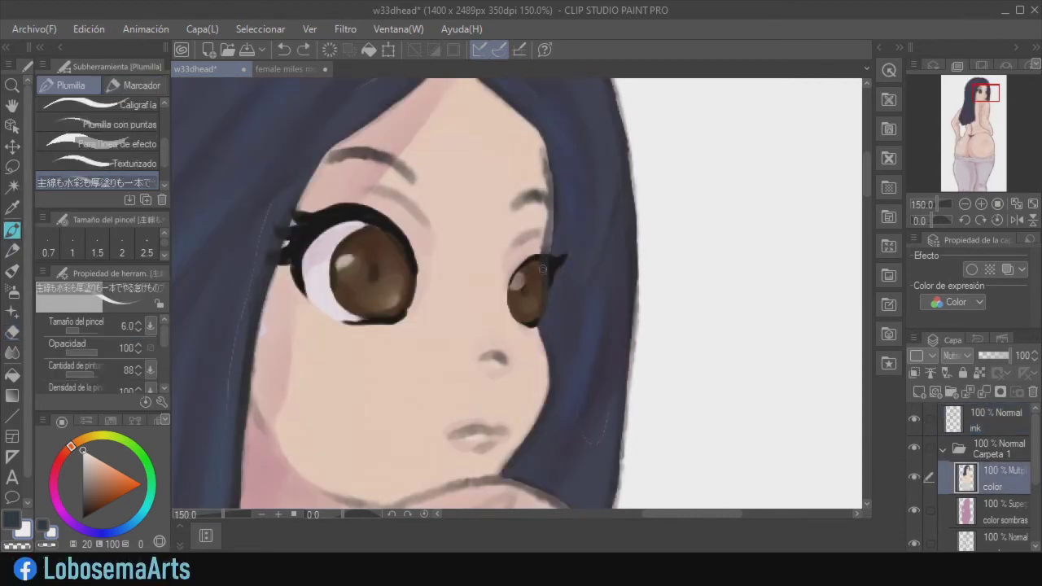
mouse_move(545, 263)
left_mouse_down()
mouse_move(537, 324)
mouse_move(544, 265)
left_mouse_up()
key("ctrl+z")
left_click(538, 267, "alt")
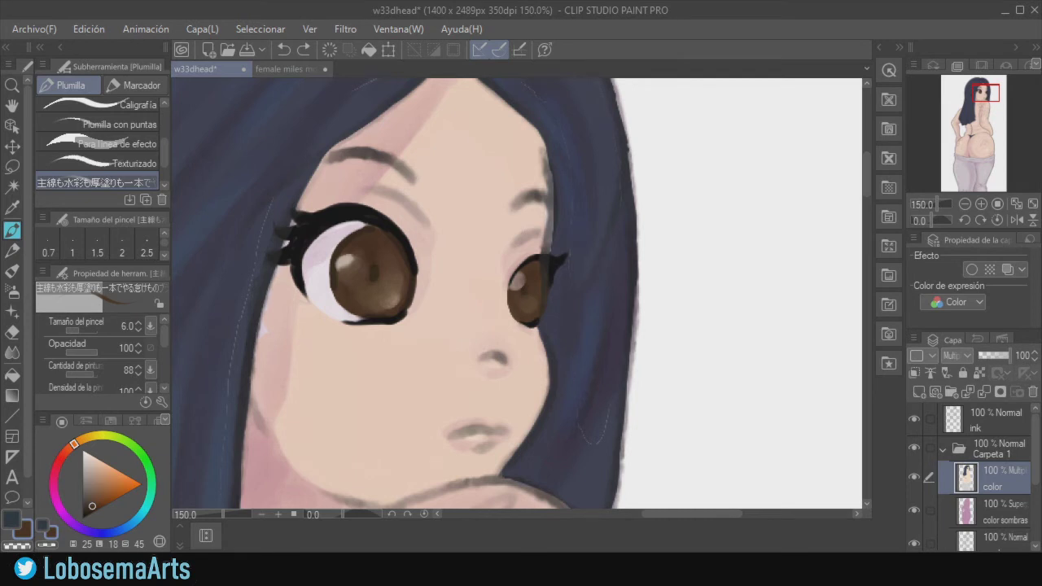
Draw the eyelid creases above both eyes in near-black (H 300, L 12, S 9), redoing uneven strokes.
left_click(312, 226, "alt")
left_click(84, 510)
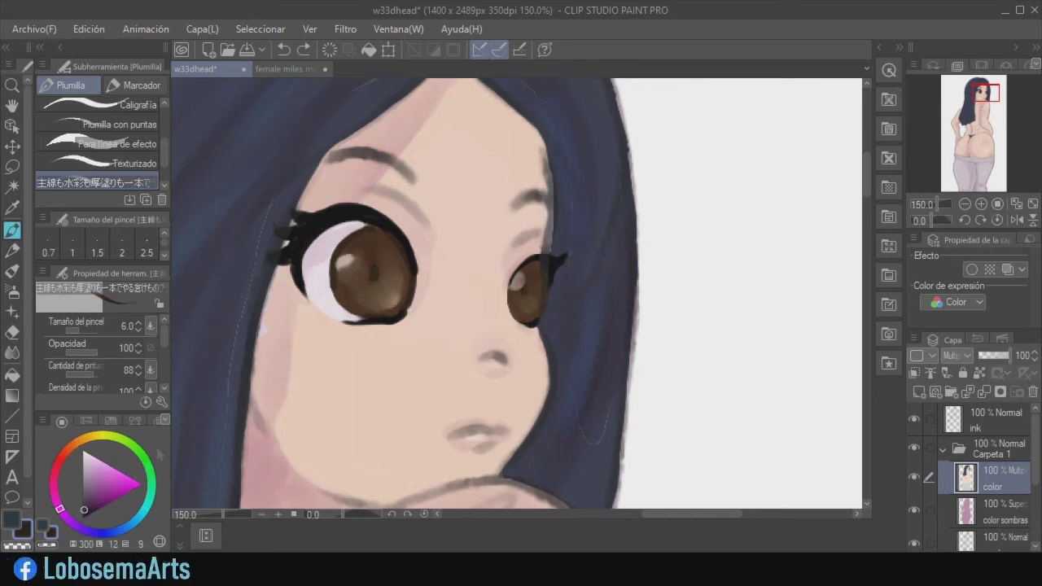
left_click_drag(516, 244, 541, 233)
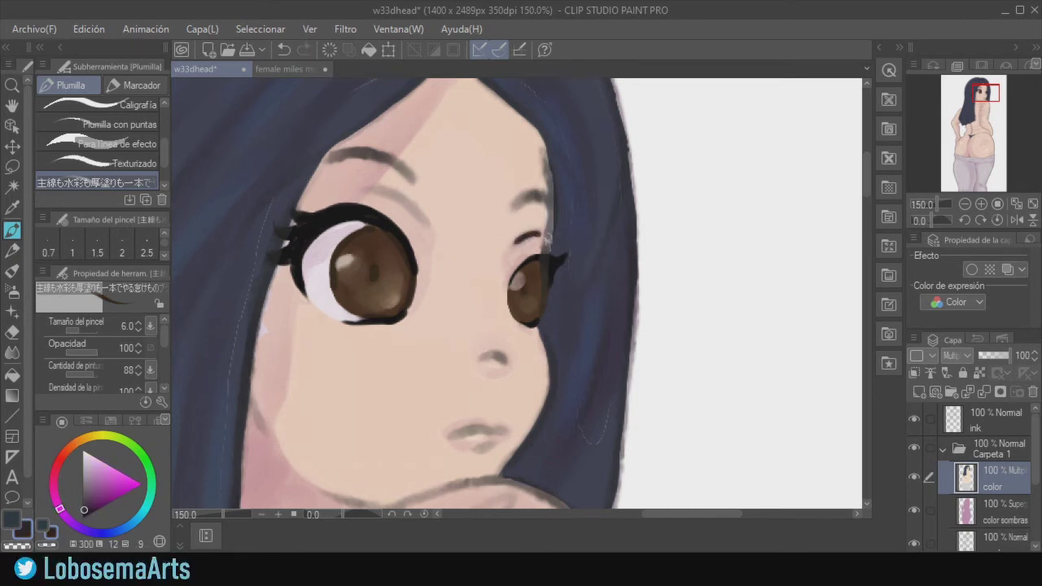
key("ctrl+z")
mouse_move(366, 191)
left_mouse_down()
mouse_move(420, 210)
mouse_move(430, 234)
left_mouse_up()
key("ctrl+z")
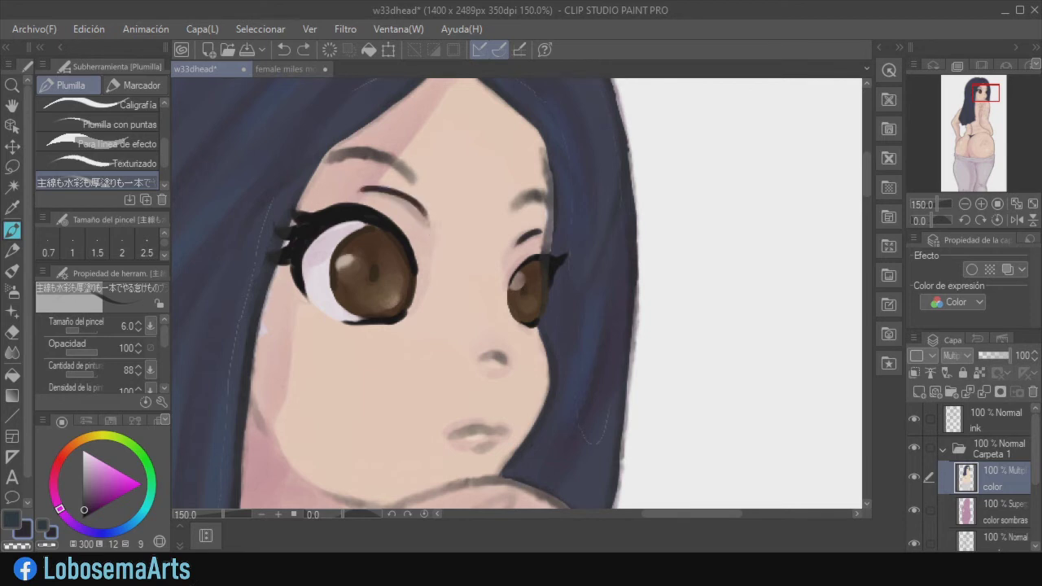
Redraw both eyebrows in the same near-black with a brush size of 7.0, undoing the strokes that miss the sketched shape.
left_click(1017, 220)
mouse_move(607, 225)
left_mouse_down()
mouse_move(663, 188)
mouse_move(608, 225)
mouse_move(649, 190)
mouse_move(672, 189)
mouse_move(697, 151)
mouse_move(706, 158)
left_mouse_up()
key("ctrl+z")
key("ctrl+z")
key("ctrl+z")
left_click(138, 323)
left_click_drag(622, 179, 702, 152)
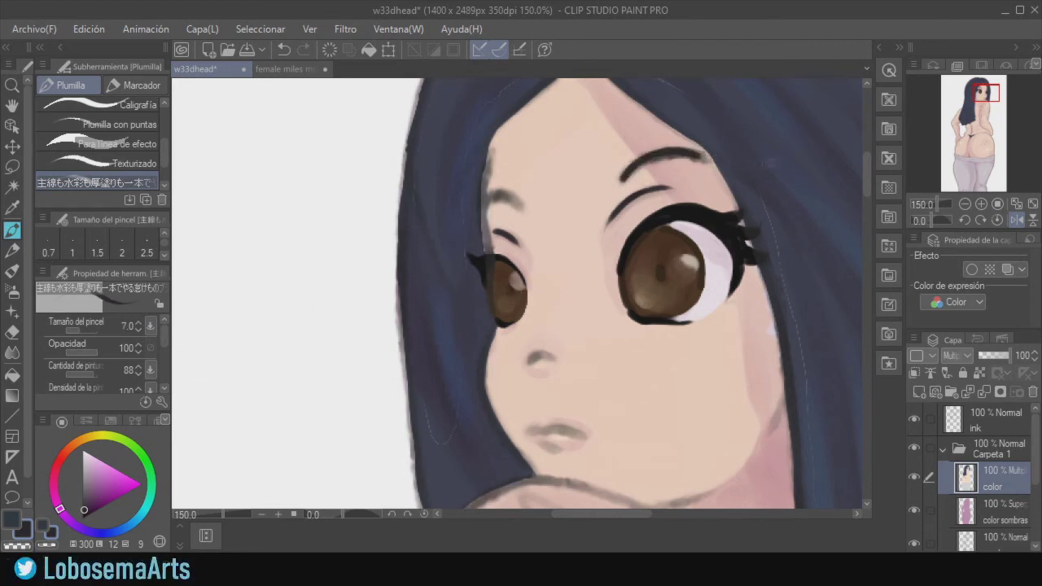
key("h")
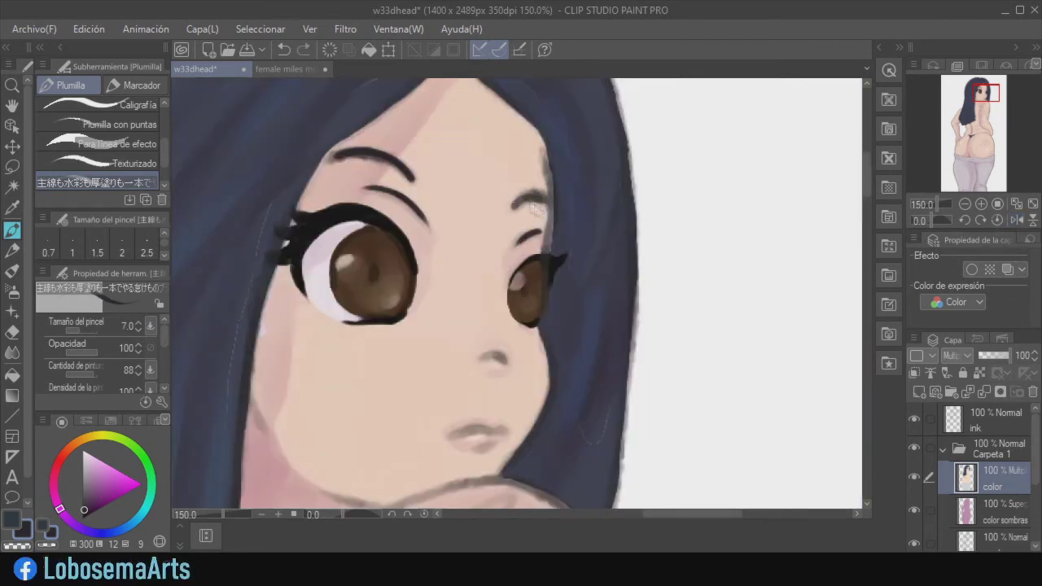
Review the new eyebrows and eyelid creases on the whole figure at a reduced zoom of about 25%.
left_click(964, 204)
left_click(963, 204)
left_click(964, 204)
left_click(963, 204)
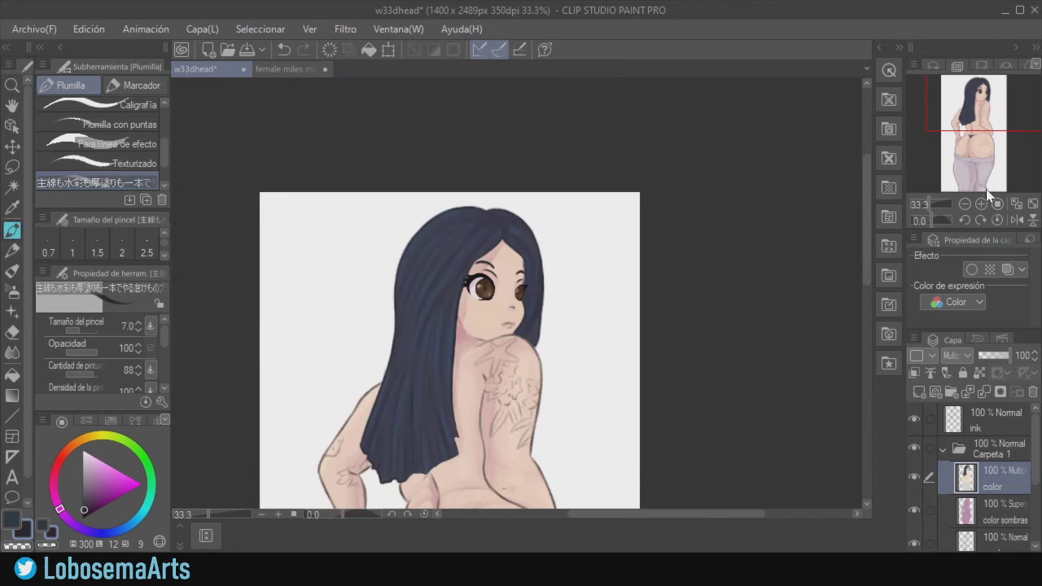
left_click_drag(866, 224, 867, 277)
left_click(964, 205)
left_click(964, 205)
left_click(980, 204)
Brighten the catchlights in both irises with white (L 100, S 0) and soften them with the marker blender.
left_click(84, 451)
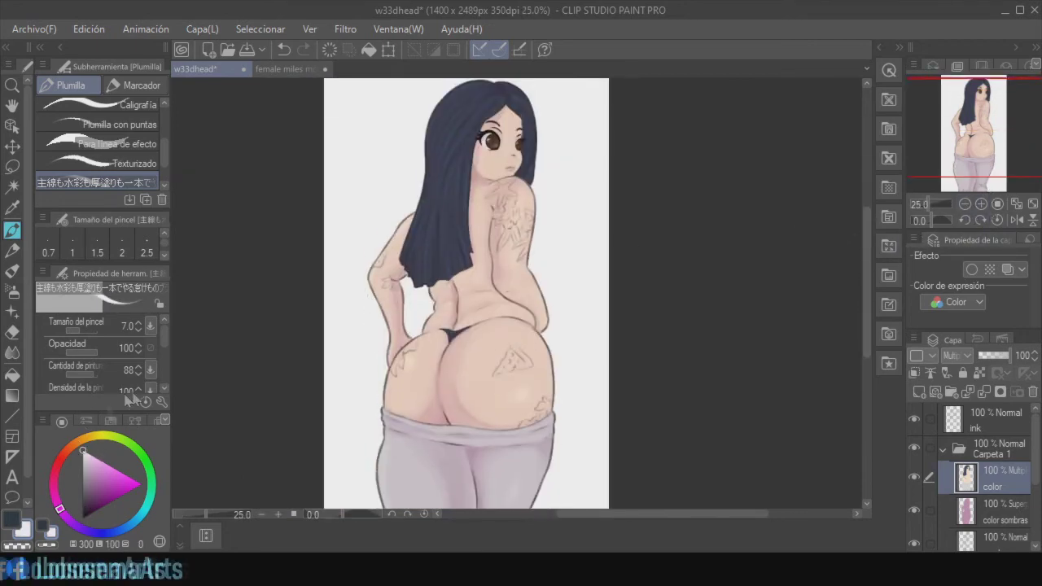
left_click(981, 204)
left_click(980, 204)
left_click_drag(867, 281, 867, 228)
scroll(518, 118, "up", 2)
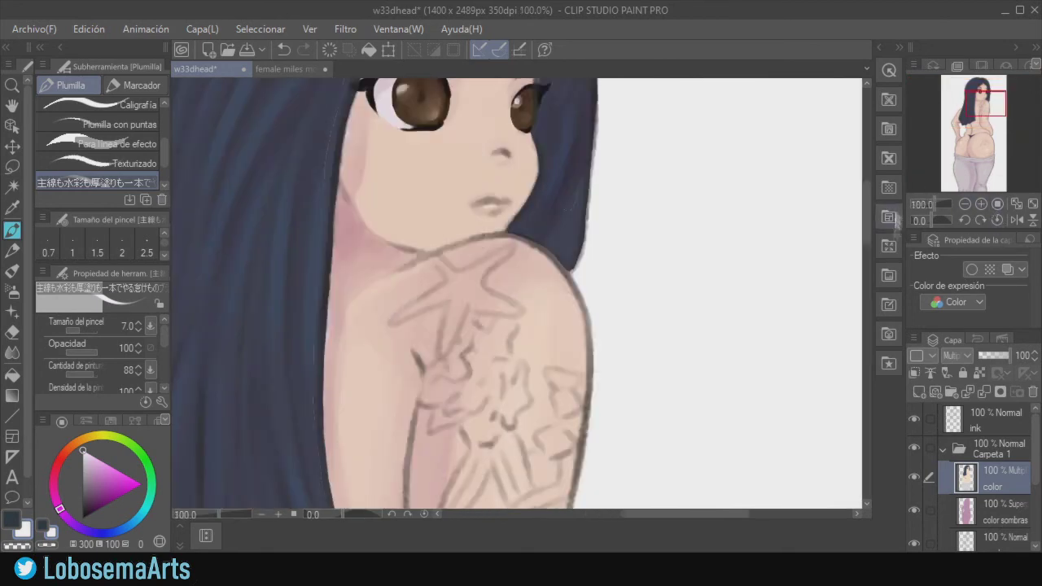
left_click(135, 85)
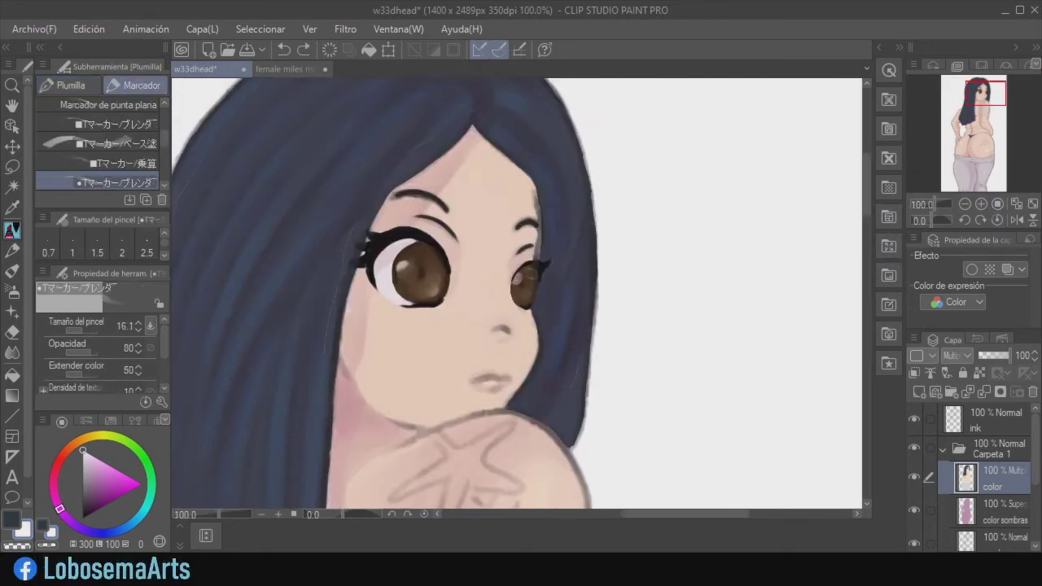
left_click(114, 144)
key("p")
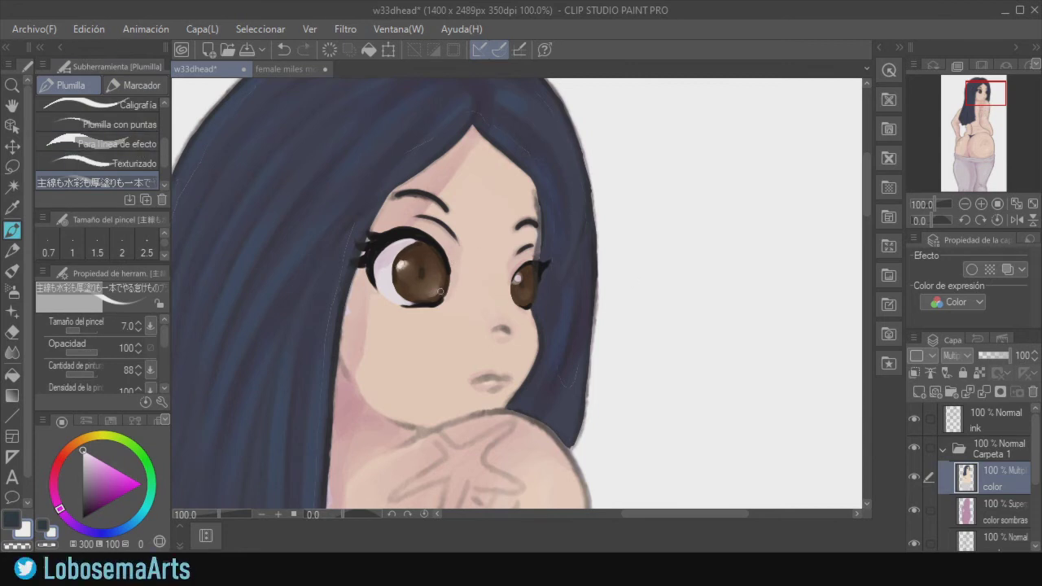
Add a new layer above the color layer, paint light tan (H 29, L 76, S 42) reflections low in both irises, and blend them.
left_click(441, 290, "alt")
left_click(94, 466)
left_click(139, 91)
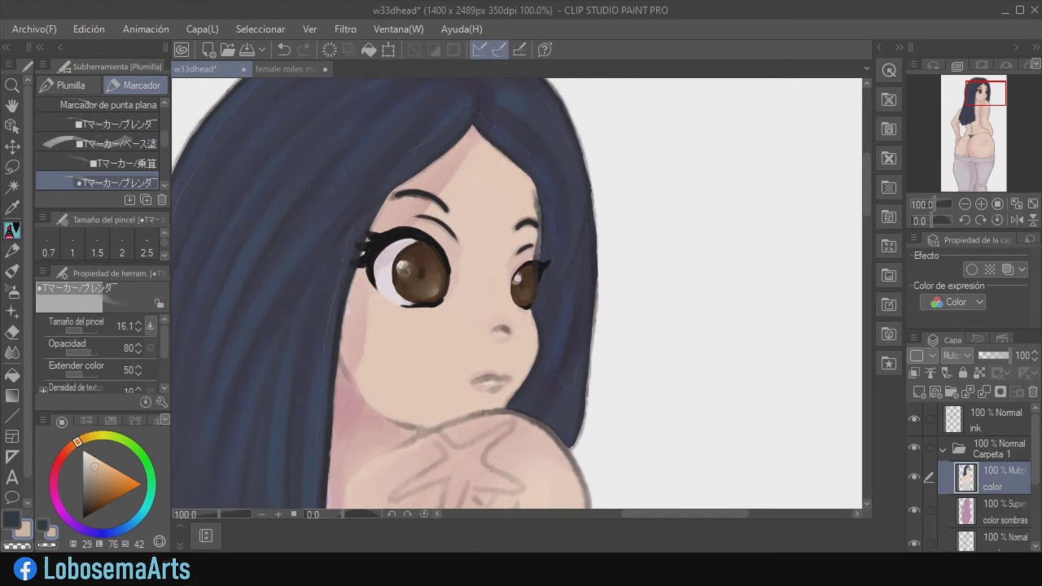
left_click(920, 391)
left_click(80, 87)
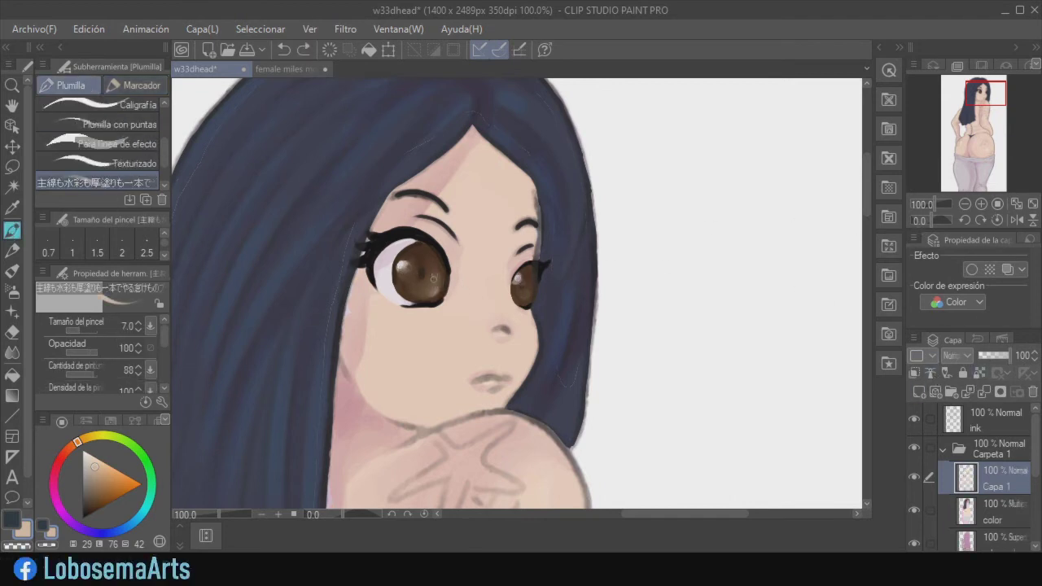
left_click(528, 297)
left_click(137, 86)
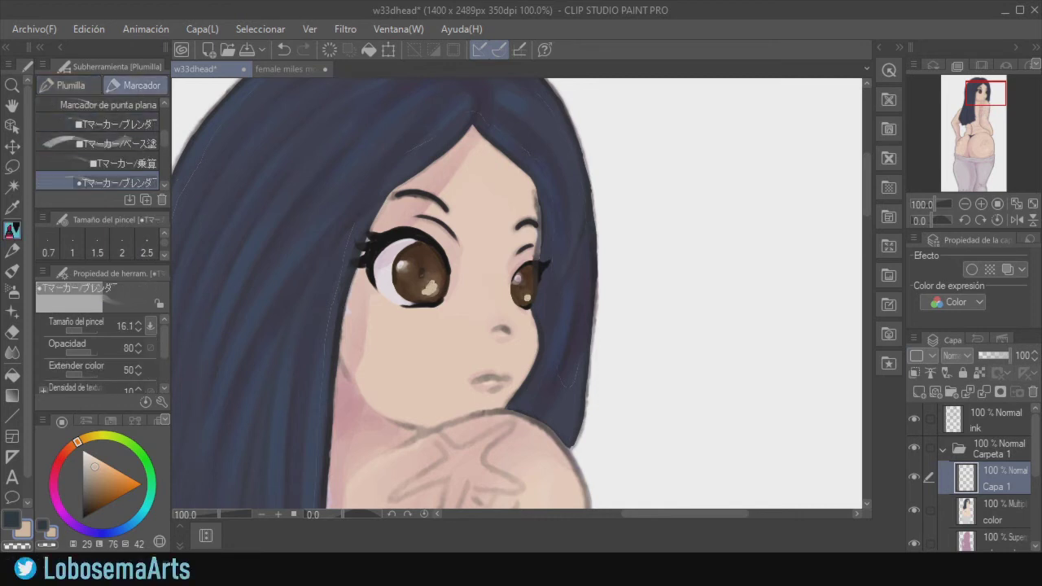
left_click_drag(423, 281, 433, 280)
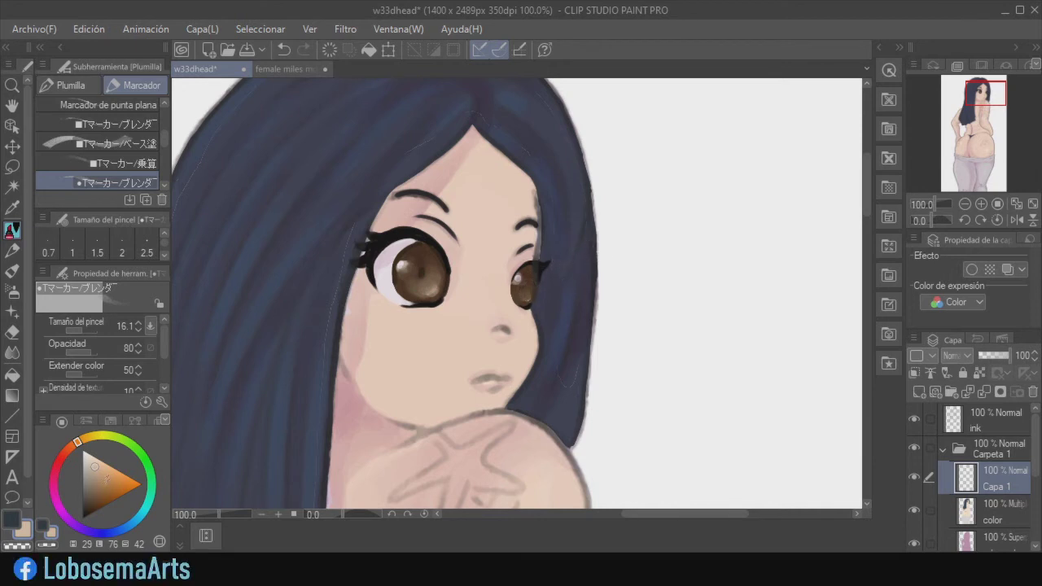
Darken the pupils and upper irises of both eyes with dark brown (H 27, L 13, S 42) and blend the strokes with the marker blender.
left_click(93, 503)
key("p")
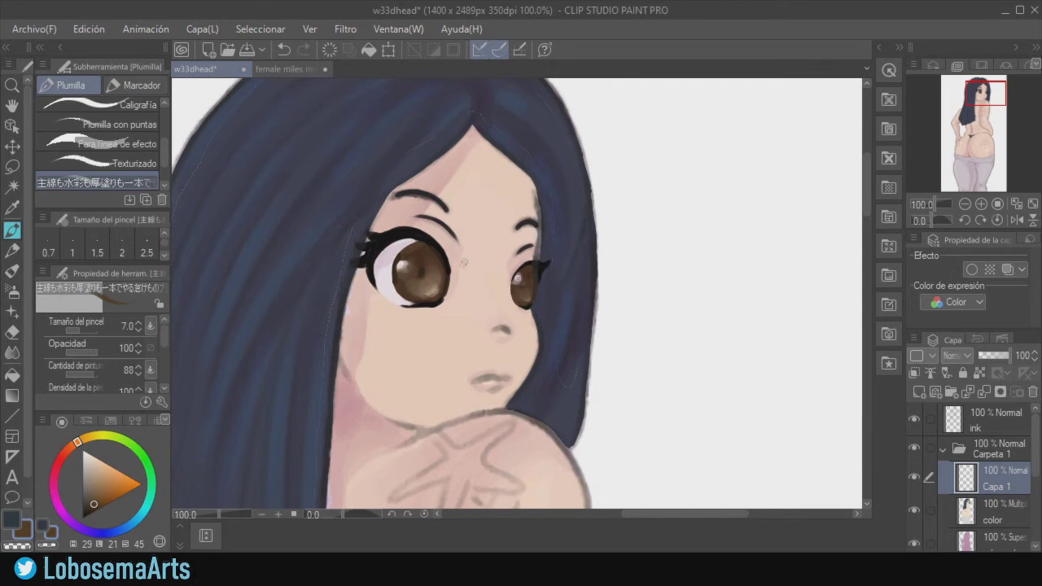
left_click(411, 244, "alt")
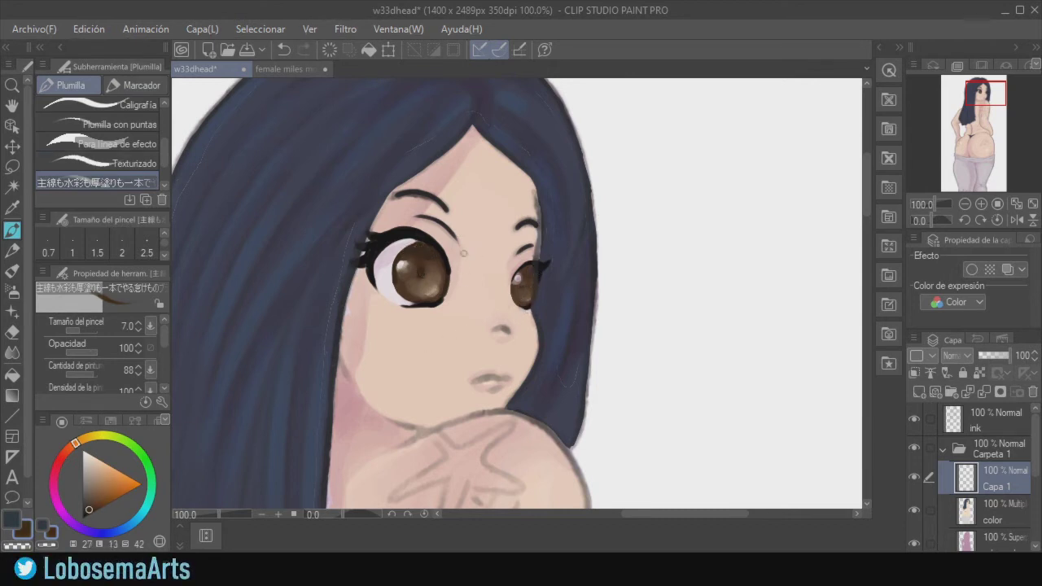
key("ctrl+z")
left_click_drag(423, 248, 434, 258)
left_click_drag(525, 270, 524, 276)
left_click(136, 86)
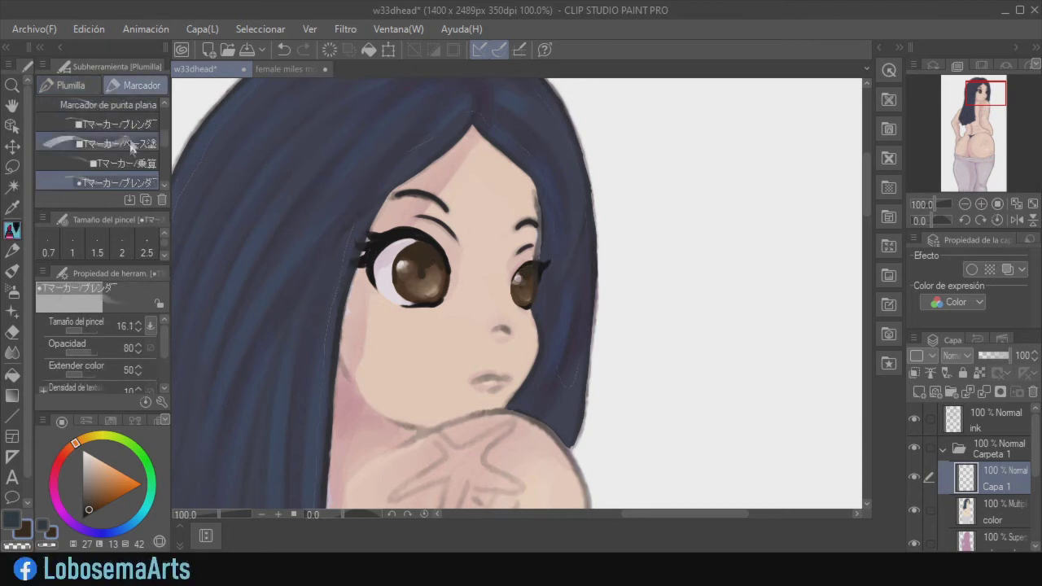
left_click_drag(432, 268, 412, 270)
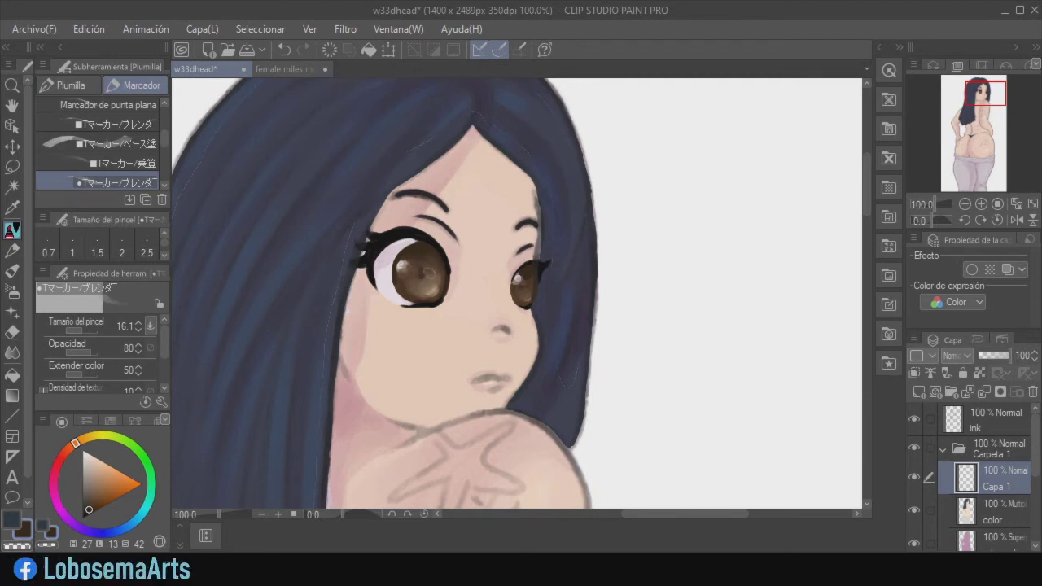
left_click_drag(522, 285, 527, 277)
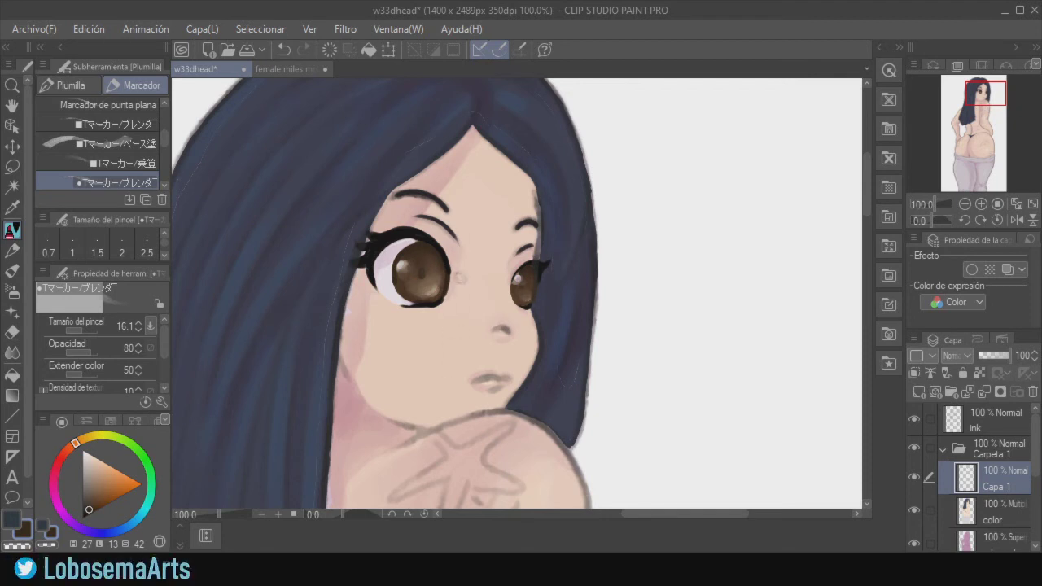
Thin the larger eye's lower outline with sampled skin tones and retouch the upper edge of its white with pale pink (H 322, L 85, S 28).
left_click(477, 166, "alt")
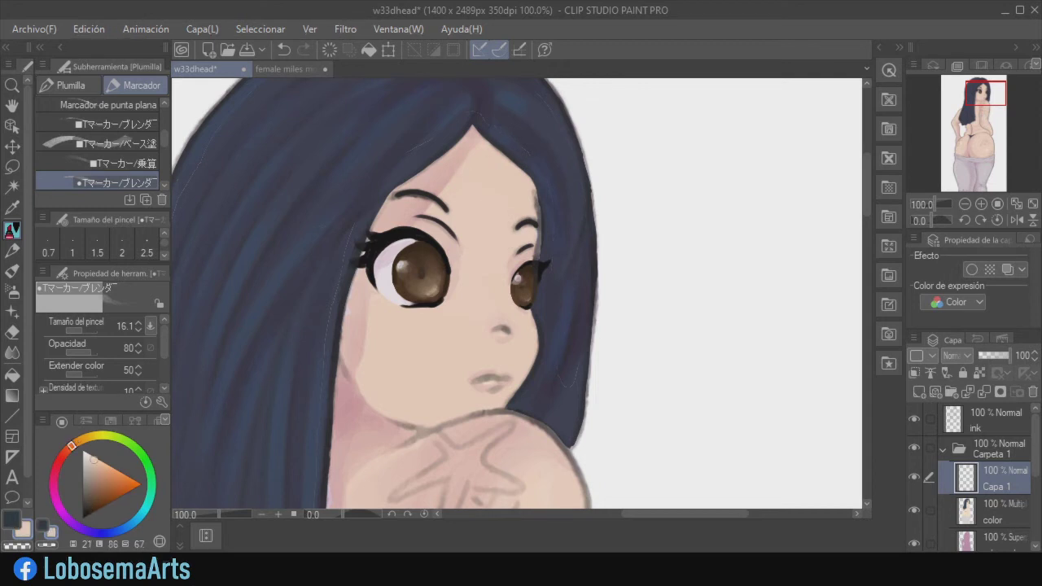
key("p")
mouse_move(453, 271)
left_mouse_down()
mouse_move(436, 307)
mouse_move(454, 289)
mouse_move(400, 308)
left_mouse_up()
key("ctrl+z")
key("ctrl+z")
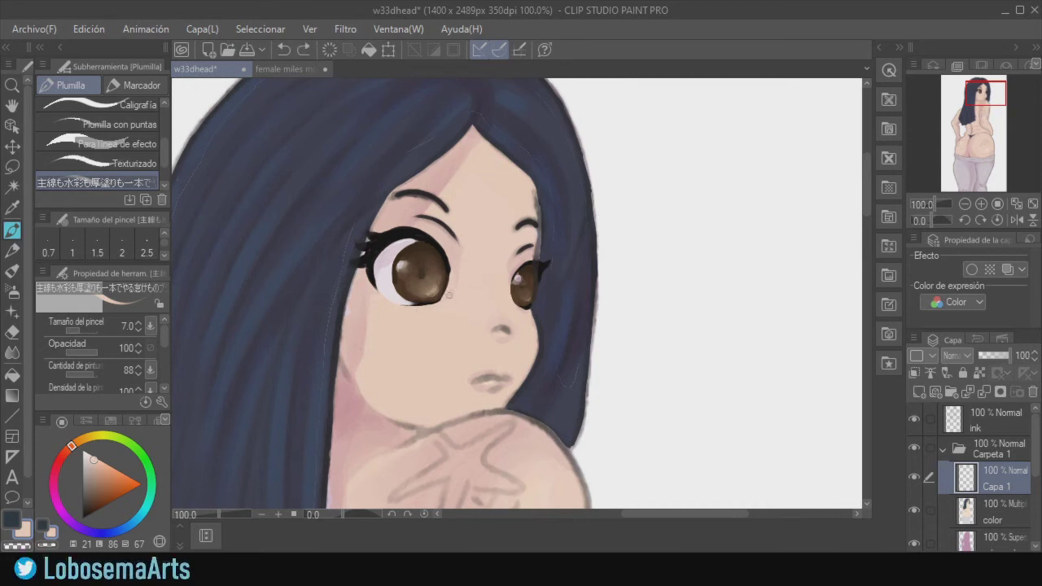
left_click(450, 267, "alt")
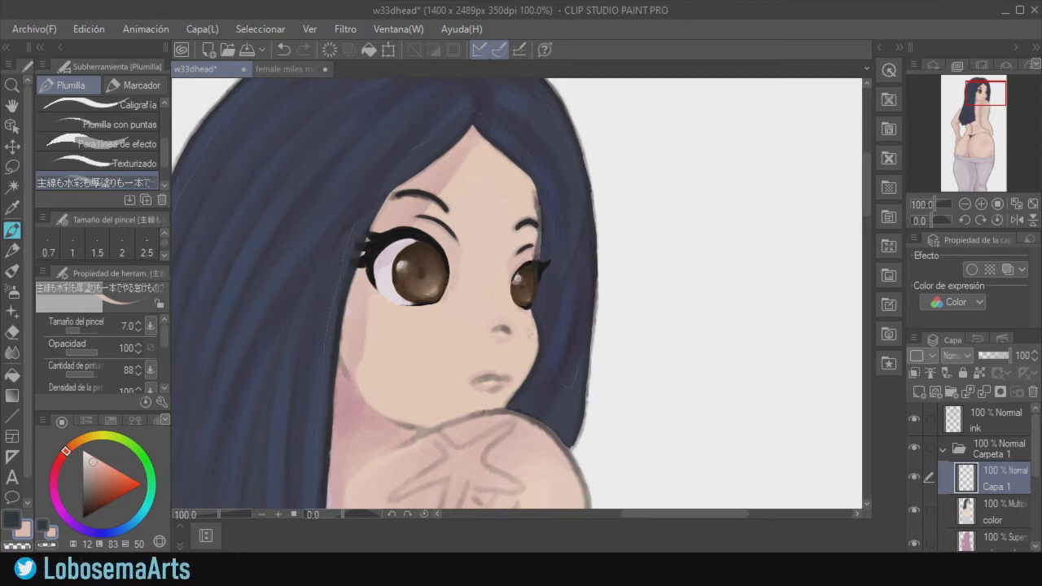
left_click(381, 268, "alt")
mouse_move(408, 243)
left_mouse_down()
mouse_move(376, 259)
mouse_move(393, 254)
left_mouse_up()
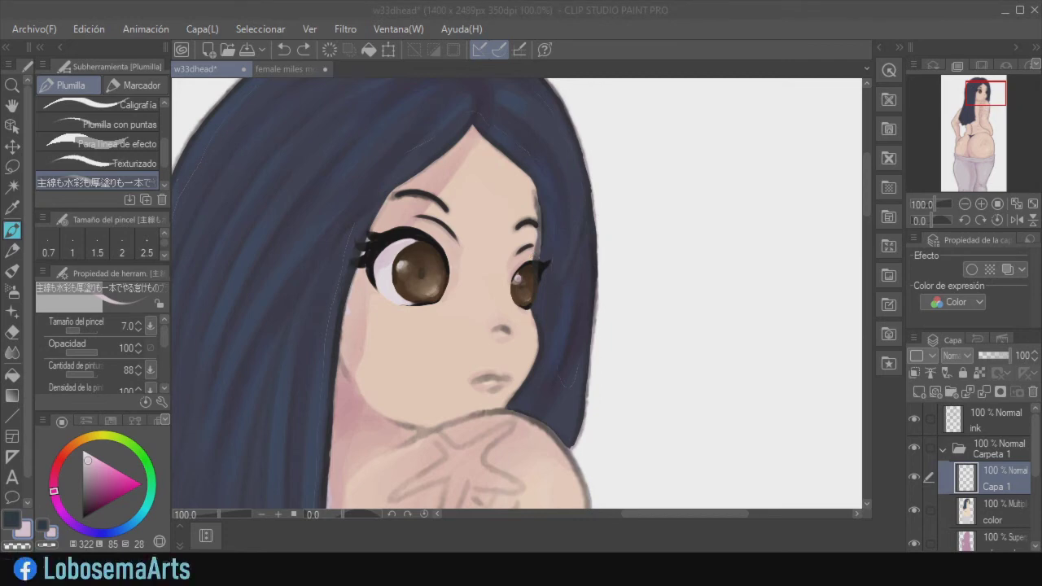
Compare the face with the color layer and Capa 1 toggled off and on, leaving both visible and Capa 1 selected.
scroll(868, 194, "down", 1)
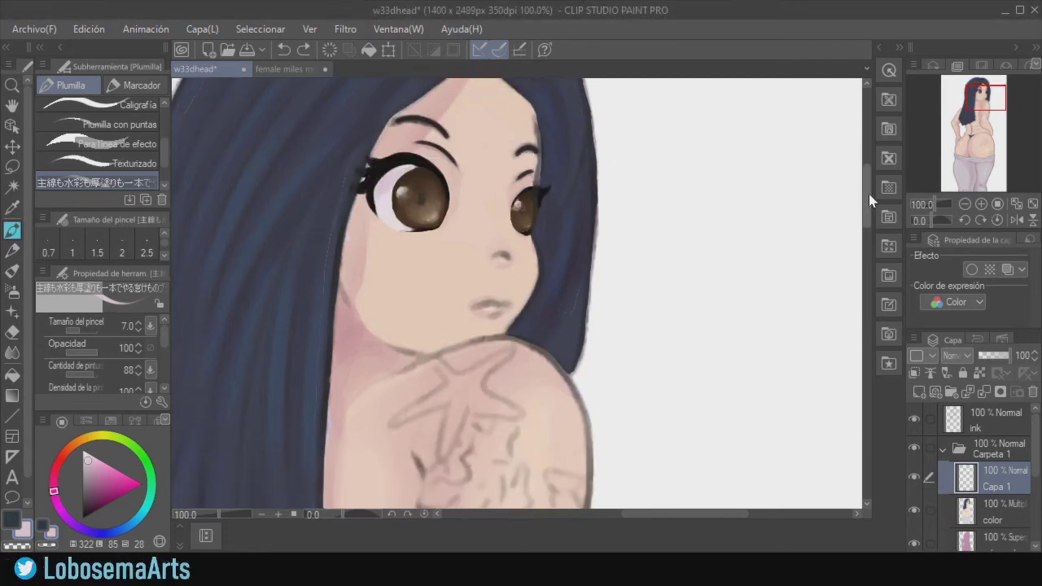
left_click(914, 511)
left_click(914, 510)
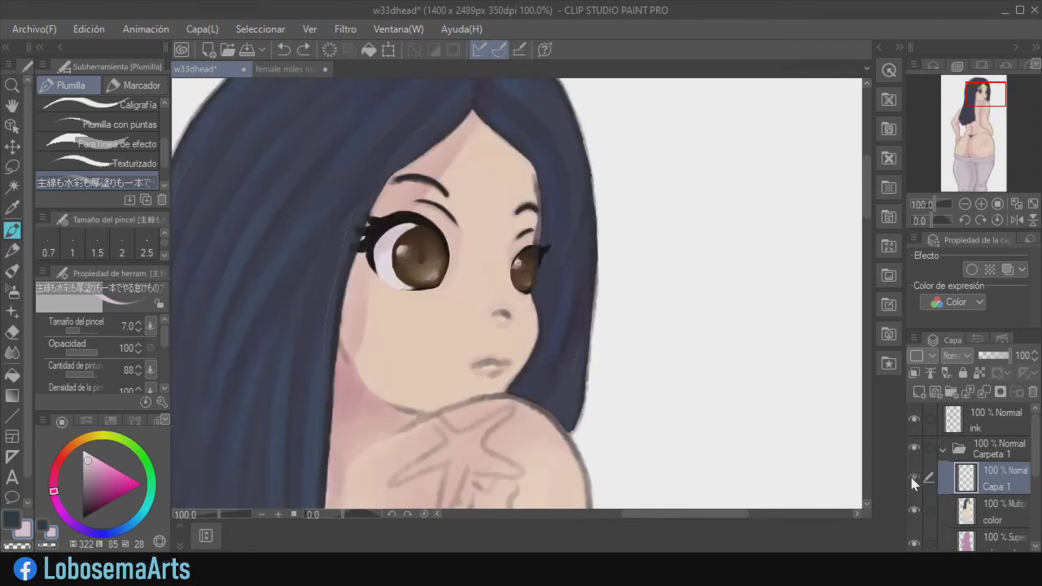
left_click(915, 475)
left_click(915, 475)
left_click(916, 474)
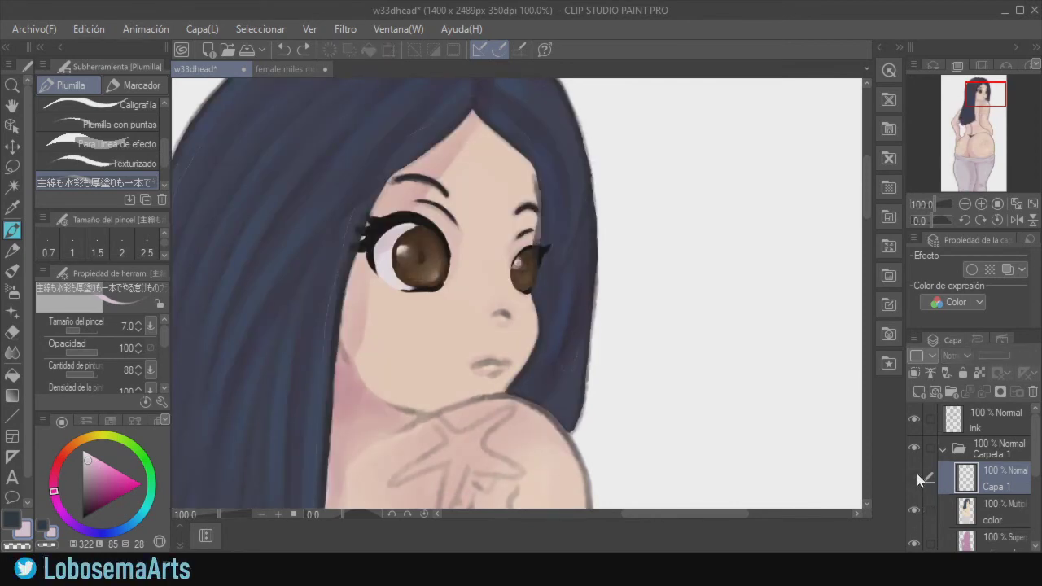
left_click(916, 474)
left_click(1000, 452)
left_click(1006, 470)
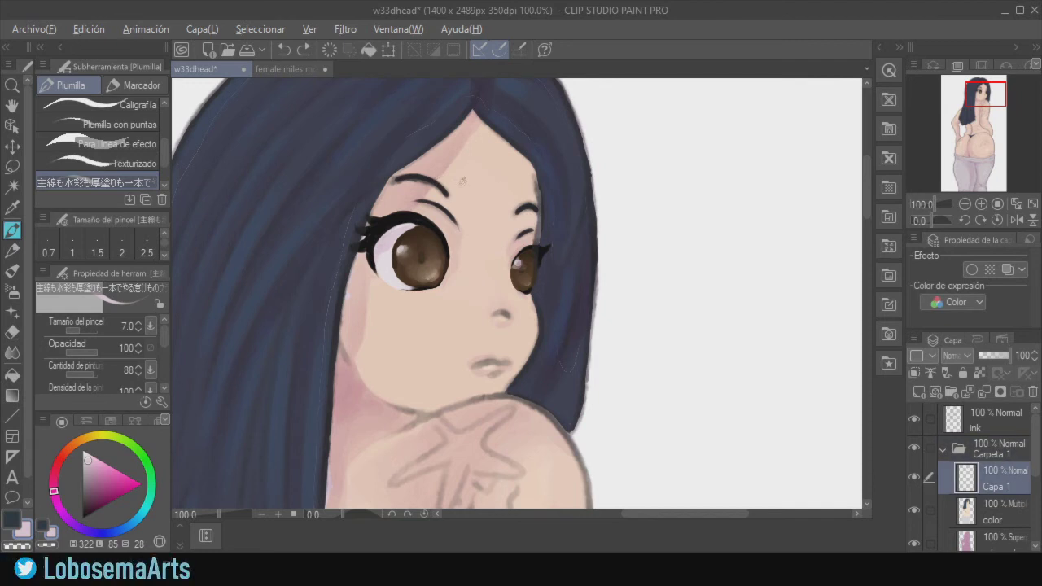
Trim the inner end of the larger eye's eyebrow with sampled skin tone (H 20, L 87, S 65), checking it in the mirrored view.
left_click(485, 218, "alt")
left_click(1016, 221)
left_click_drag(587, 198, 608, 180)
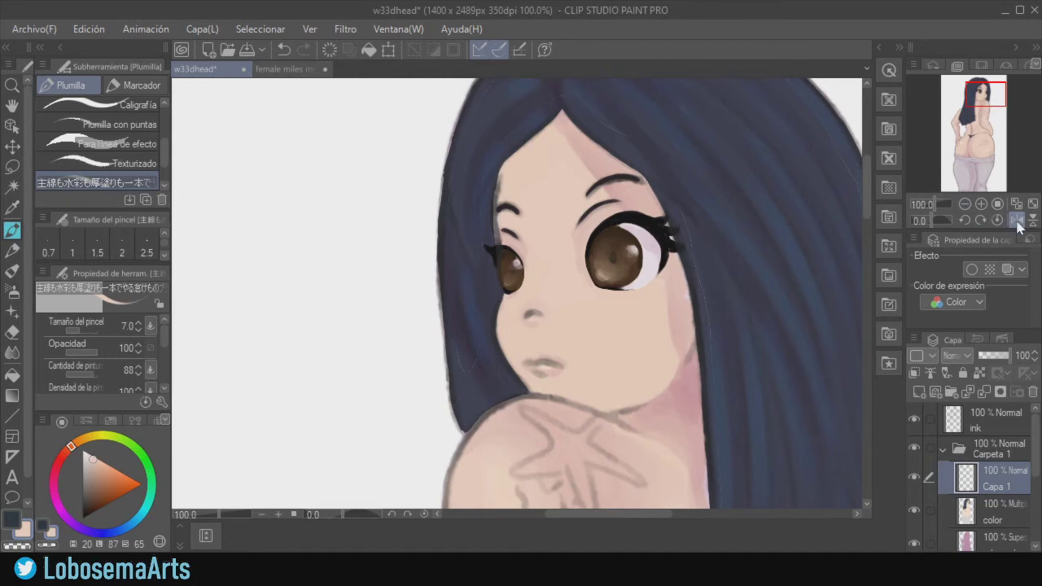
key("h")
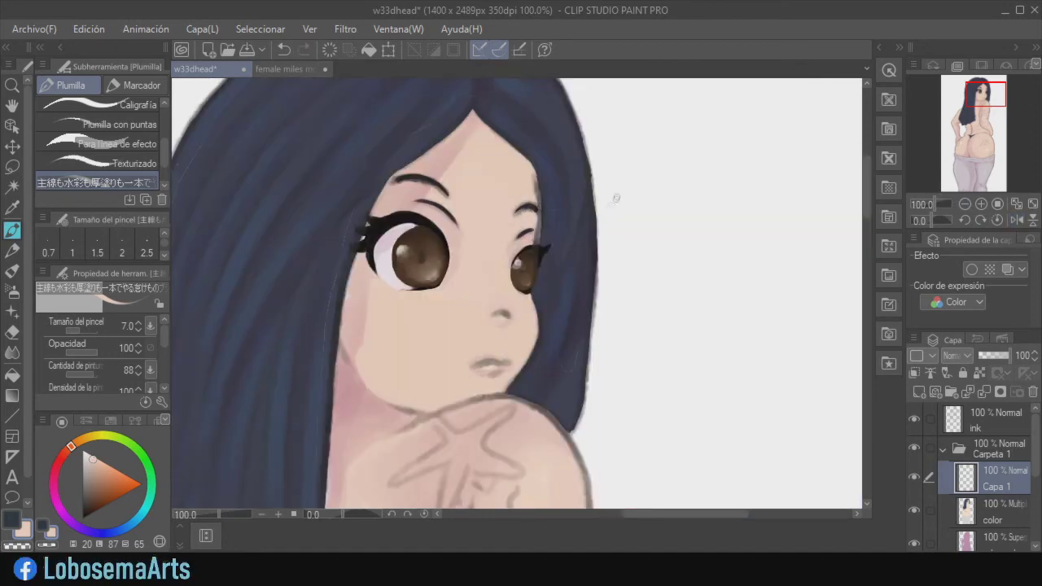
Erase the leftover ink around the smaller eye's eyebrow and along the adjacent forehead edge on the ink layer.
left_click(965, 203)
left_click(996, 412)
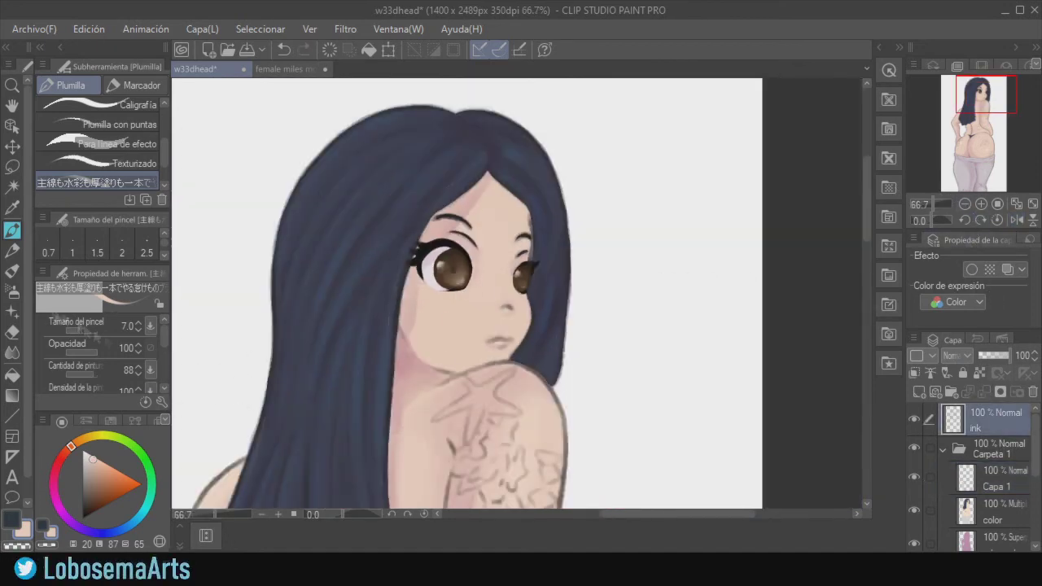
key("e")
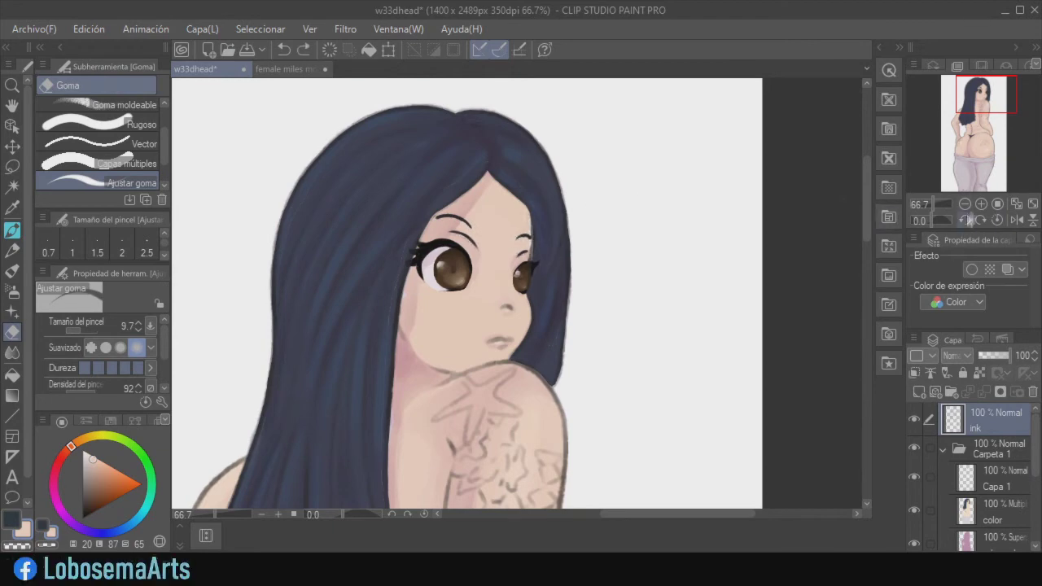
Trim the outer end of the smaller eye's eyebrow with the skin tone on Capa 1.
scroll(529, 215, "up", 3)
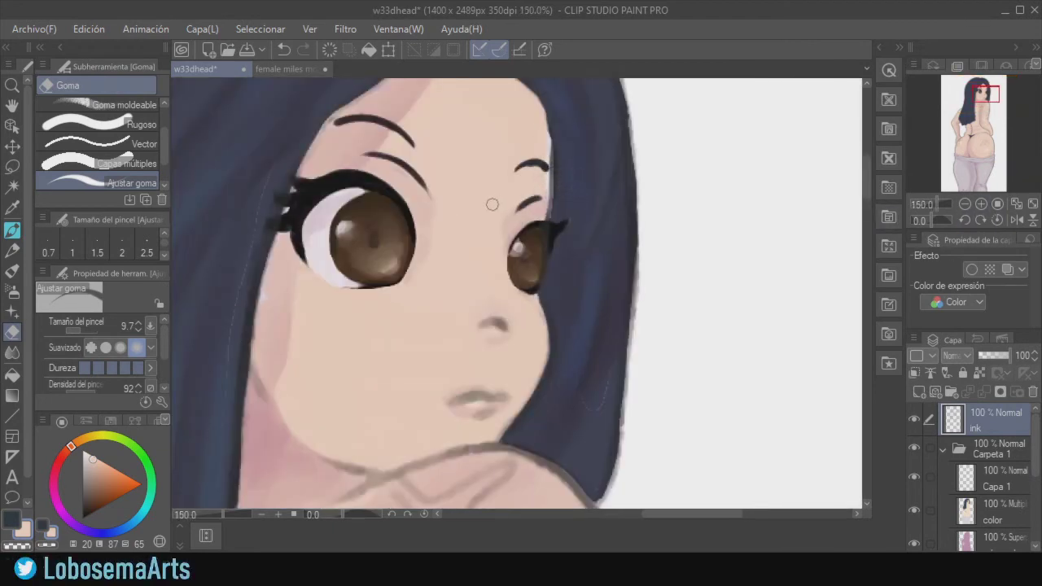
key("p")
left_click(984, 479)
left_click_drag(544, 156, 547, 167)
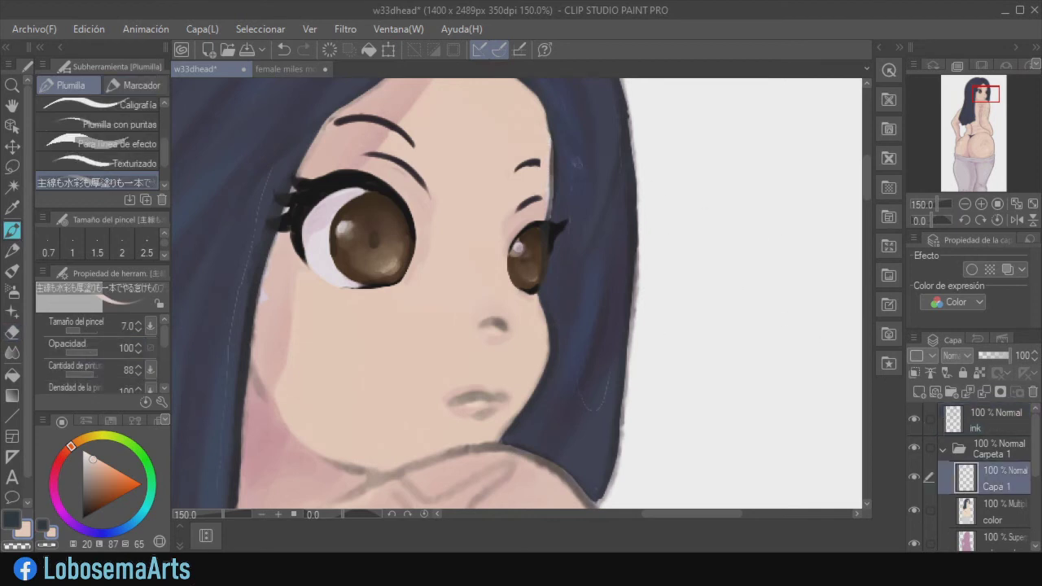
Extend and thicken the outer end of the larger eye's eyebrow on Capa 1 with a dark tone (H 320, L 15, S 12).
key("e")
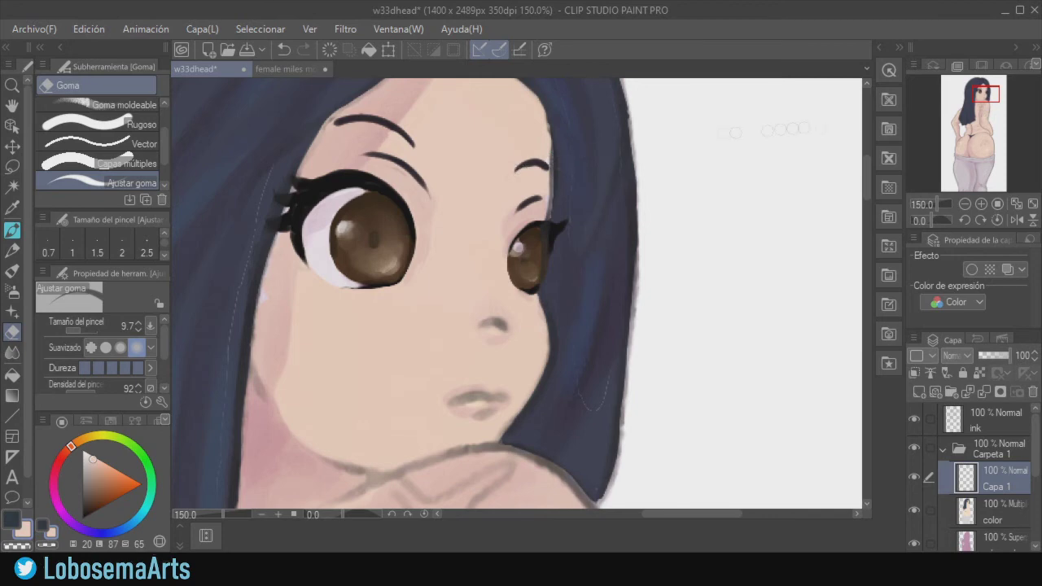
left_click(965, 204)
left_click(965, 205)
left_click(965, 205)
left_click_drag(866, 249, 867, 240)
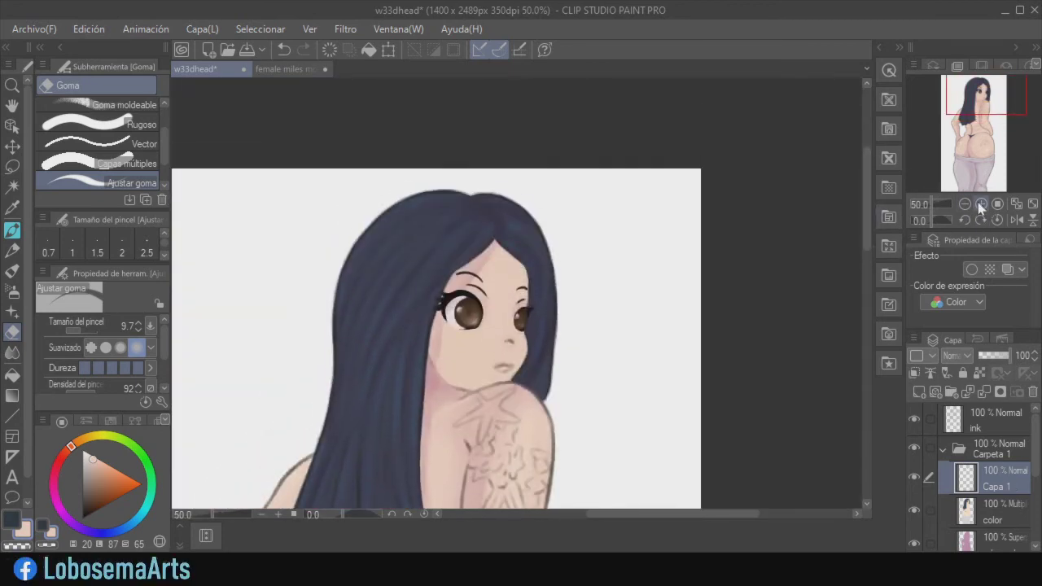
left_click(981, 204)
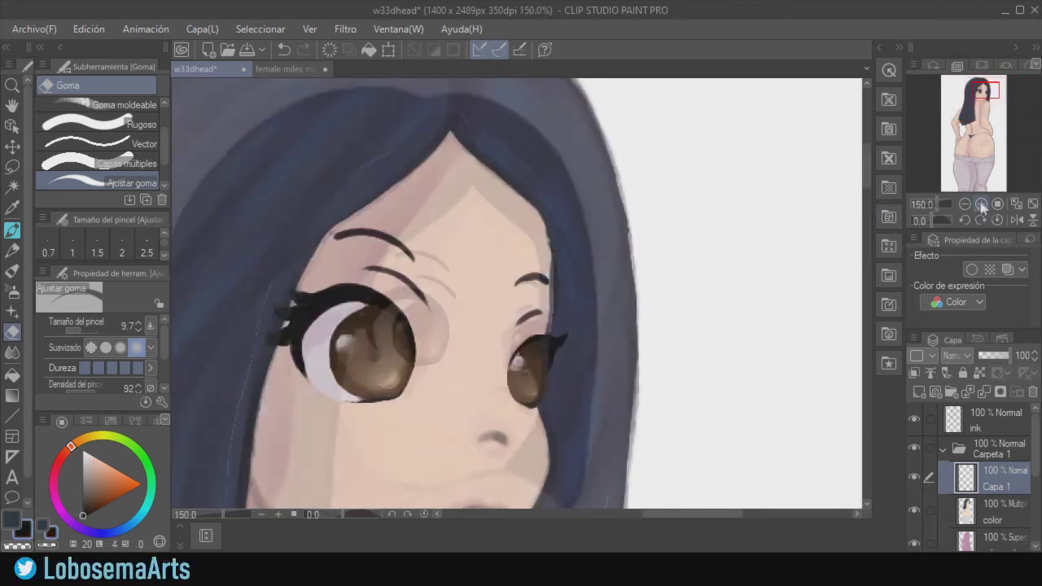
key("p")
key("ctrl+z")
mouse_move(342, 234)
left_mouse_down()
mouse_move(327, 246)
mouse_move(368, 235)
mouse_move(406, 258)
mouse_move(341, 249)
mouse_move(404, 259)
left_mouse_up()
key("ctrl+z")
key("ctrl+z")
key("ctrl+z")
key("ctrl+z")
left_click_drag(337, 243, 408, 257)
key("ctrl+z")
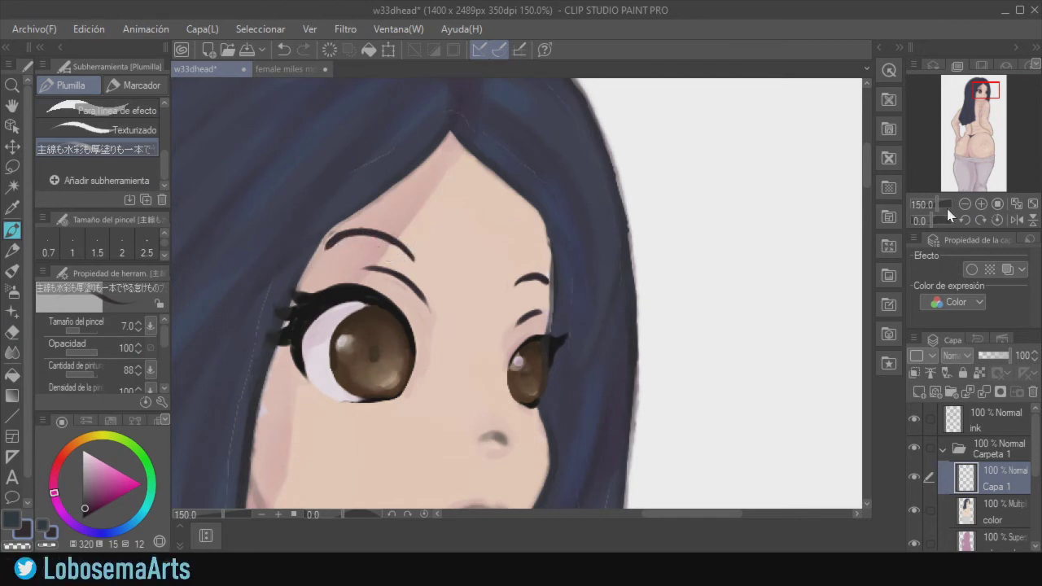
Try to trim the nose and mouth lines on the ink layer with the Ajustar goma eraser.
left_click_drag(868, 175, 868, 195)
left_click(12, 332)
left_click(999, 425)
left_click_drag(484, 244, 513, 252)
key("ctrl+z")
key("ctrl+z")
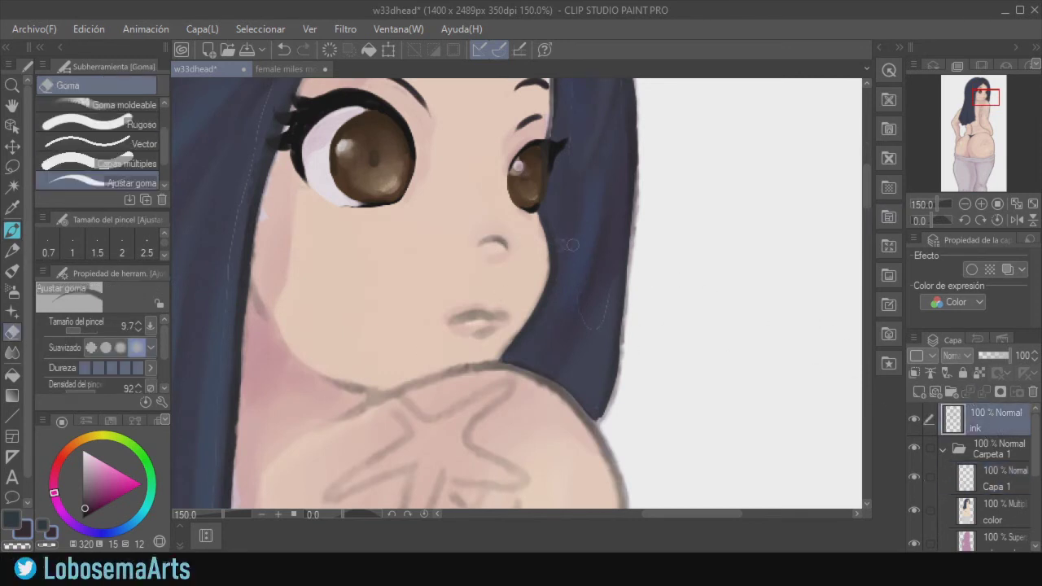
mouse_move(461, 311)
left_mouse_down()
mouse_move(507, 311)
mouse_move(467, 329)
left_mouse_up()
key("ctrl+z")
Review the whole figure and add a new raster layer directly above Capa 1 in Carpeta 1.
left_click(964, 204)
left_click(965, 203)
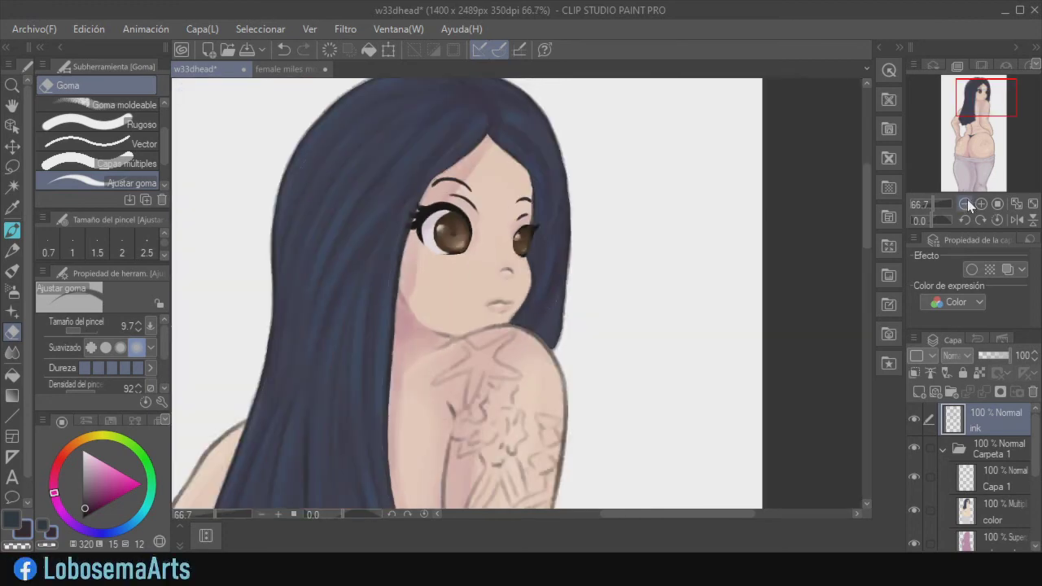
left_click(967, 204)
left_click(966, 204)
left_click(966, 204)
mouse_move(866, 243)
left_mouse_down()
mouse_move(864, 328)
mouse_move(867, 297)
left_mouse_up()
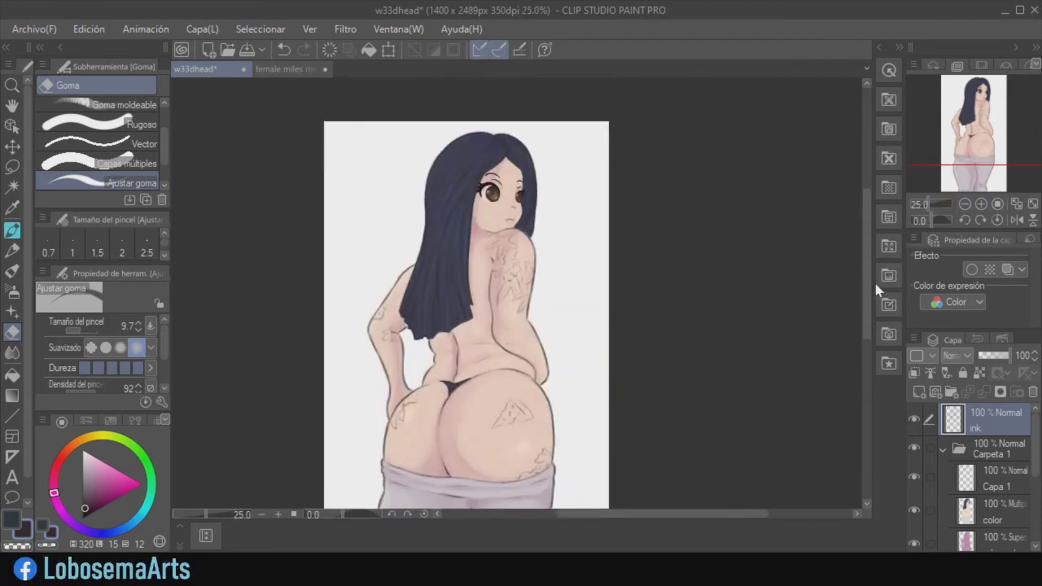
left_click(1009, 474)
left_click(918, 391)
left_click(966, 204)
left_click(980, 204)
left_click_drag(865, 269, 867, 281)
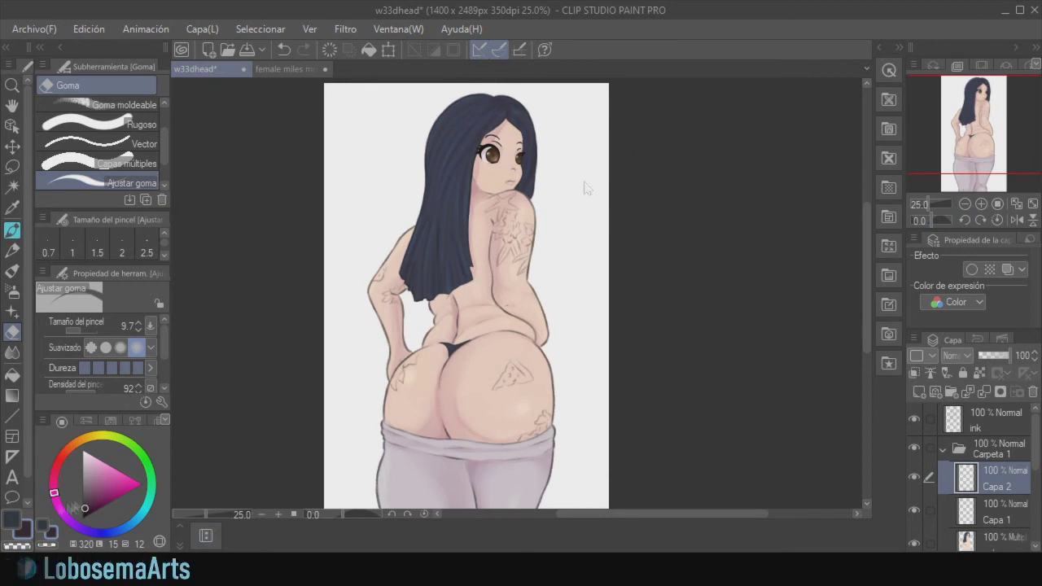
Mix a light blue drawing color, H 197, L 64, S 60, for highlighting the hair.
left_click(131, 524)
left_click(94, 497)
left_click_drag(868, 266, 863, 232)
key("ctrl+z")
left_click(981, 203)
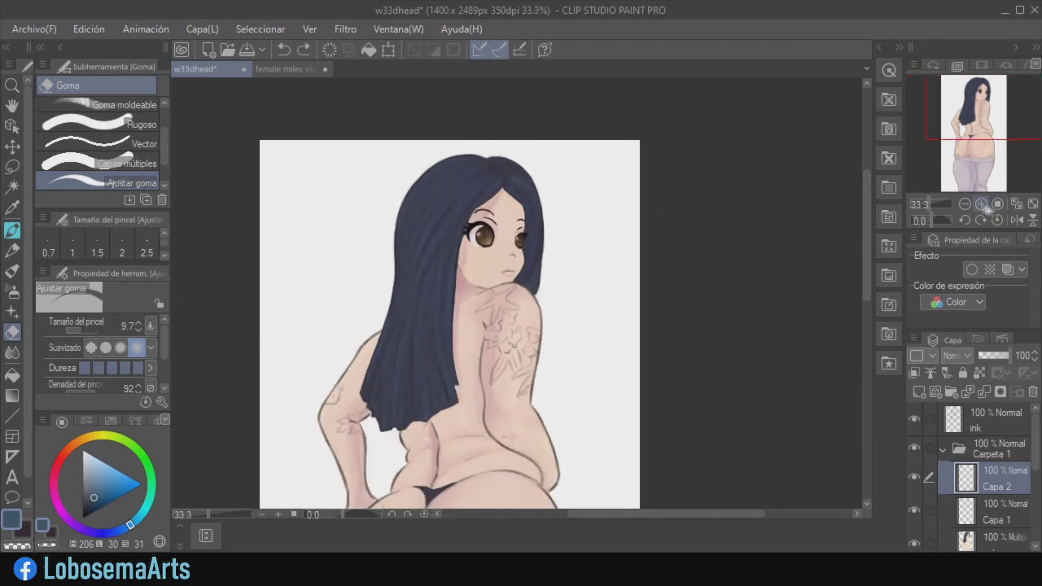
left_click(981, 204)
left_click(99, 479)
left_click(96, 466)
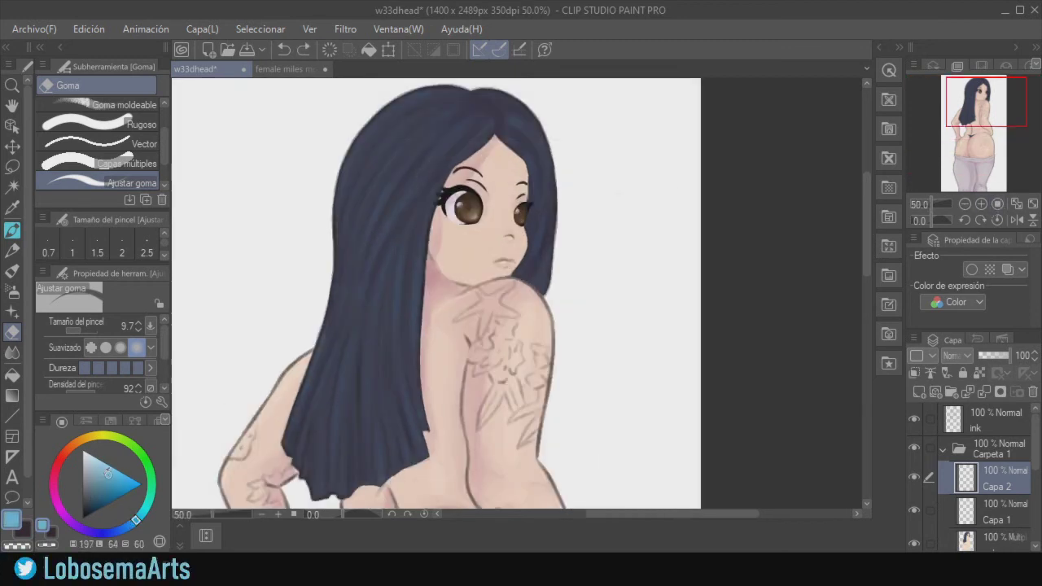
Choose the やわ肌ブラシ marker at size 15 and set the color to a muted blue, H 197, L 47, S 26.
key("p")
left_click_drag(452, 131, 405, 188)
key("ctrl+z")
left_click(135, 85)
scroll(98, 142, "down", 2)
left_click(97, 152)
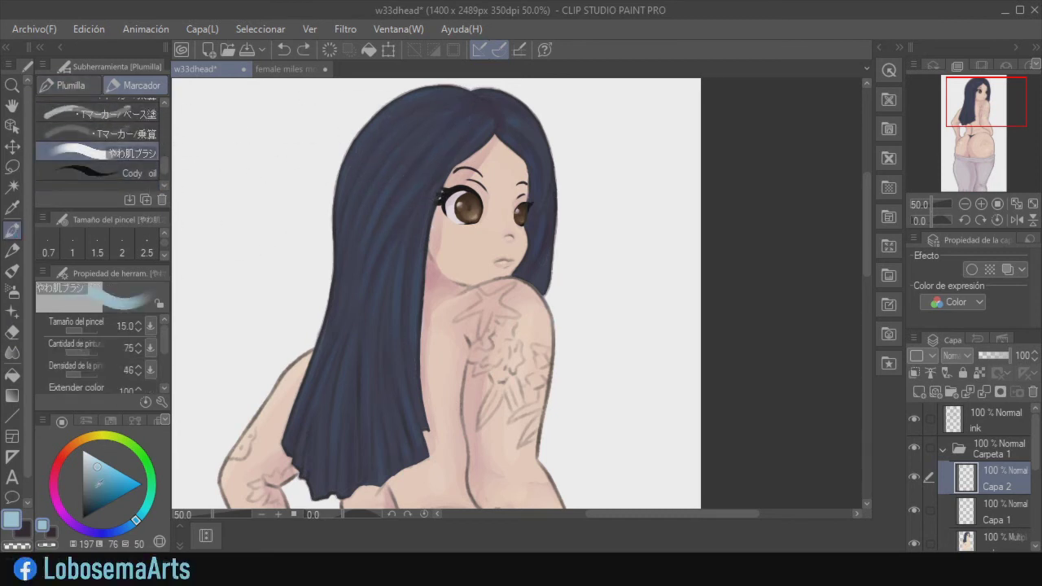
left_click(97, 486)
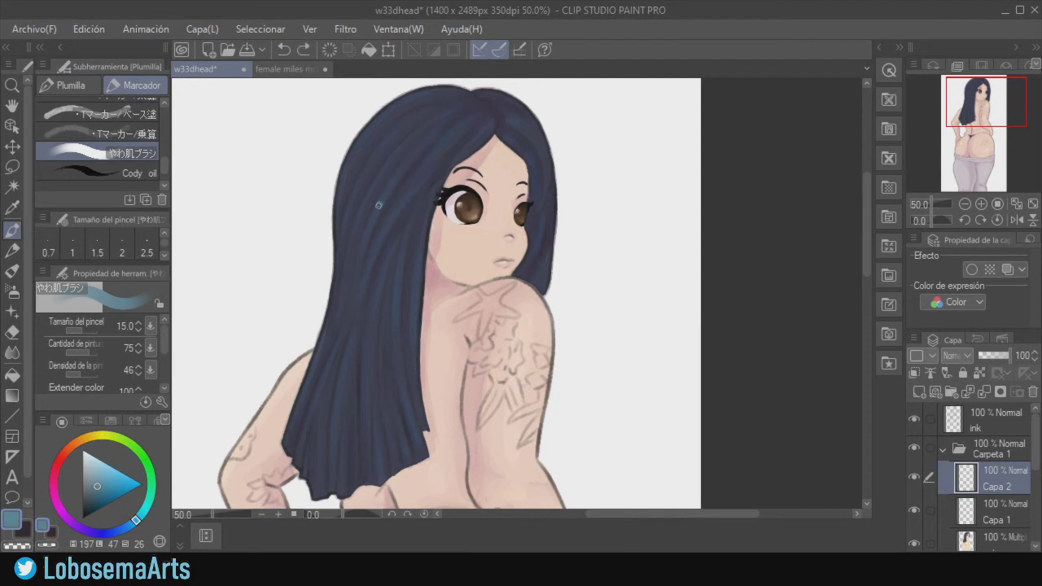
Paint a thin blue rim highlight along the outer edge of the hair's crown up to the parting.
key("ctrl+z")
mouse_move(417, 97)
left_mouse_down()
mouse_move(363, 139)
mouse_move(401, 97)
mouse_move(363, 132)
mouse_move(343, 193)
left_mouse_up()
key("ctrl+z")
key("ctrl+z")
key("ctrl+z")
mouse_move(435, 91)
left_mouse_down()
mouse_move(381, 122)
mouse_move(427, 92)
mouse_move(359, 149)
mouse_move(337, 186)
left_mouse_up()
key("ctrl+z")
key("ctrl+z")
mouse_move(434, 90)
left_mouse_down()
mouse_move(355, 142)
mouse_move(338, 184)
left_mouse_up()
left_click_drag(472, 90, 431, 88)
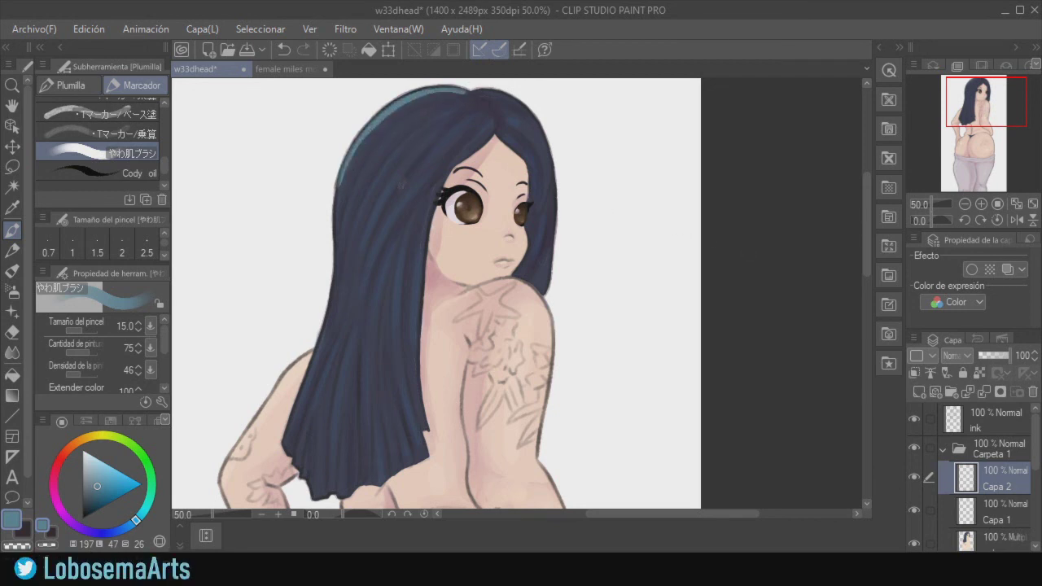
Paint blue highlight strands over the back of the hair and down its outer edge to the tips.
left_click_drag(363, 183, 395, 133)
left_click_drag(364, 241, 398, 176)
mouse_move(290, 434)
left_mouse_down()
mouse_move(320, 342)
mouse_move(285, 445)
left_mouse_up()
key("ctrl+z")
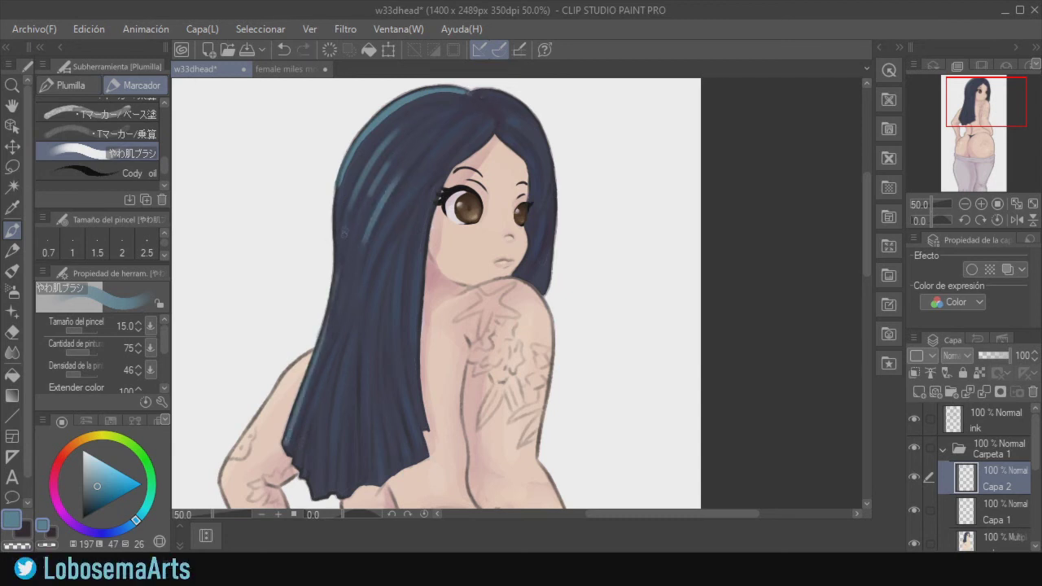
left_click_drag(339, 181, 334, 283)
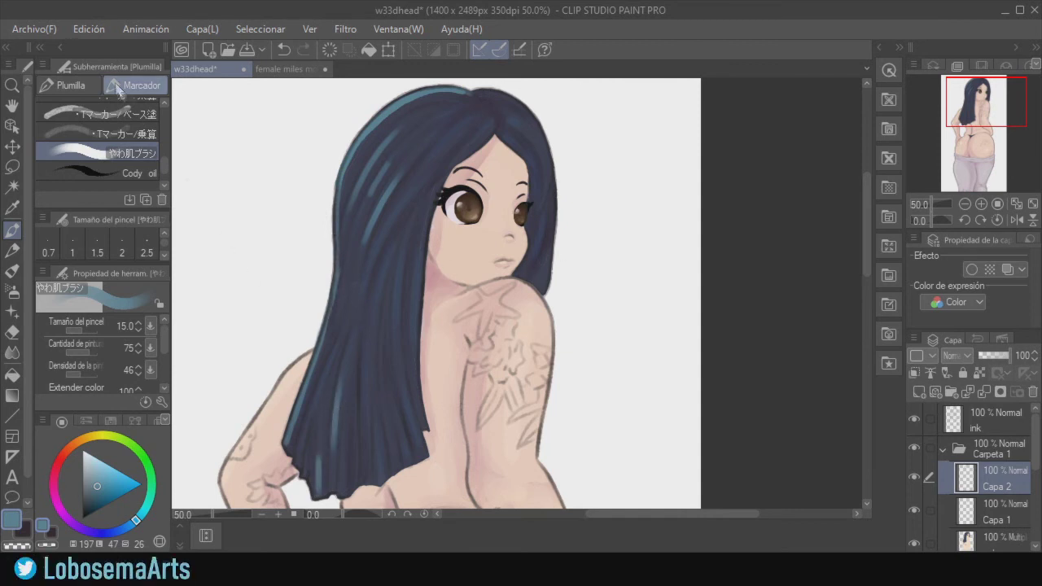
left_click_drag(309, 357, 236, 449)
key("ctrl+z")
Blend the hair highlights softly into the dark hair with the ●Tマーカー/ブレンダー brush at size 20.
left_click(162, 103)
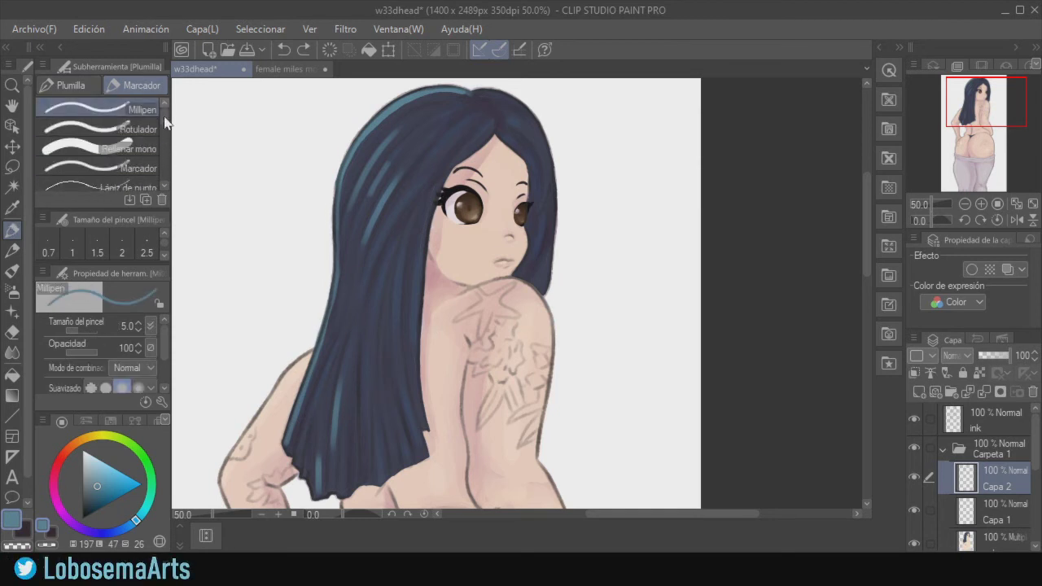
left_click_drag(164, 117, 163, 150)
left_click(146, 180)
left_click(155, 162)
left_click(150, 144)
left_click(137, 323)
left_click(137, 323)
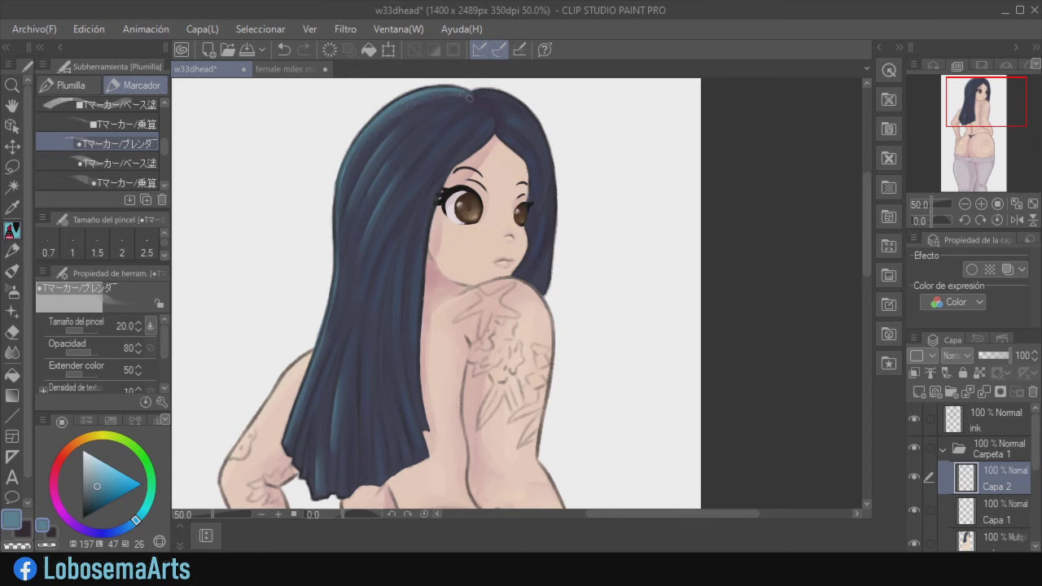
Add more blue highlight strands to the hair above the forehead with the やわ肌ブラシ marker.
left_click_drag(165, 147, 165, 173)
left_click(122, 149)
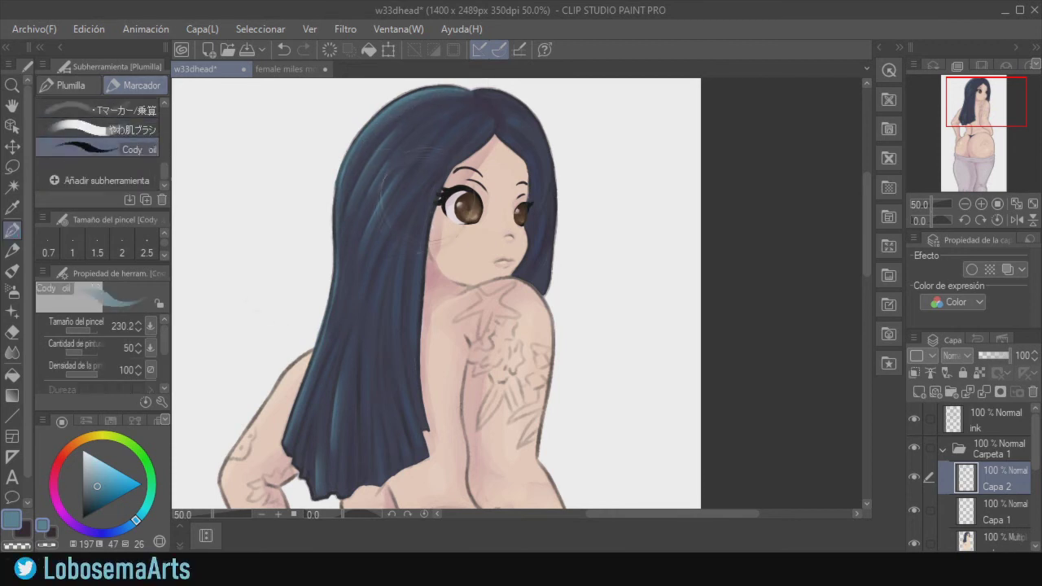
left_click(114, 130)
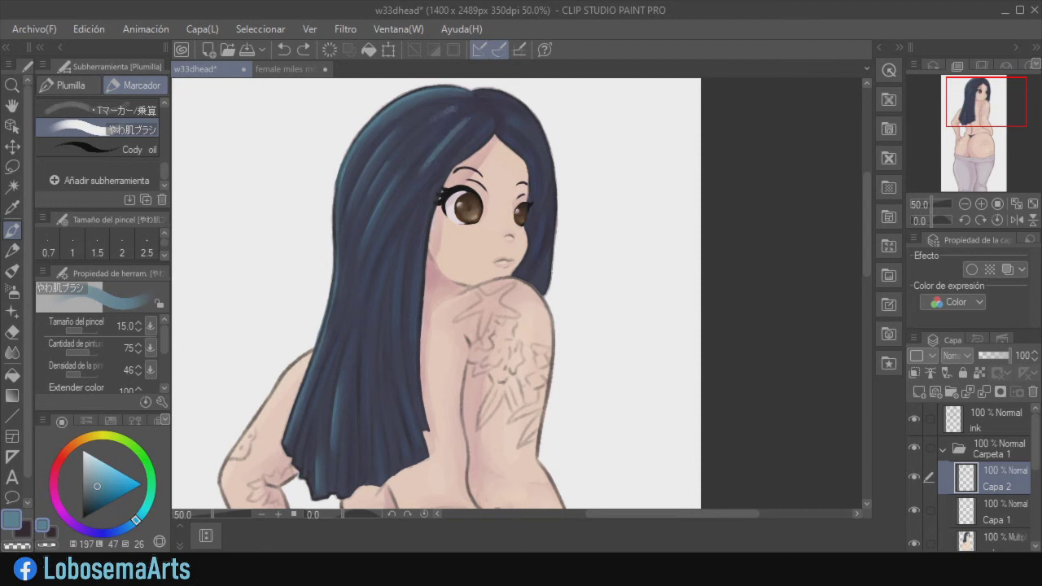
Soften the added hair strands above the forehead with the ●Tマーカー/ブレンダー brush at size 20.
left_click(70, 86)
left_click(139, 86)
left_click(164, 104)
left_click(165, 105)
left_click(134, 147)
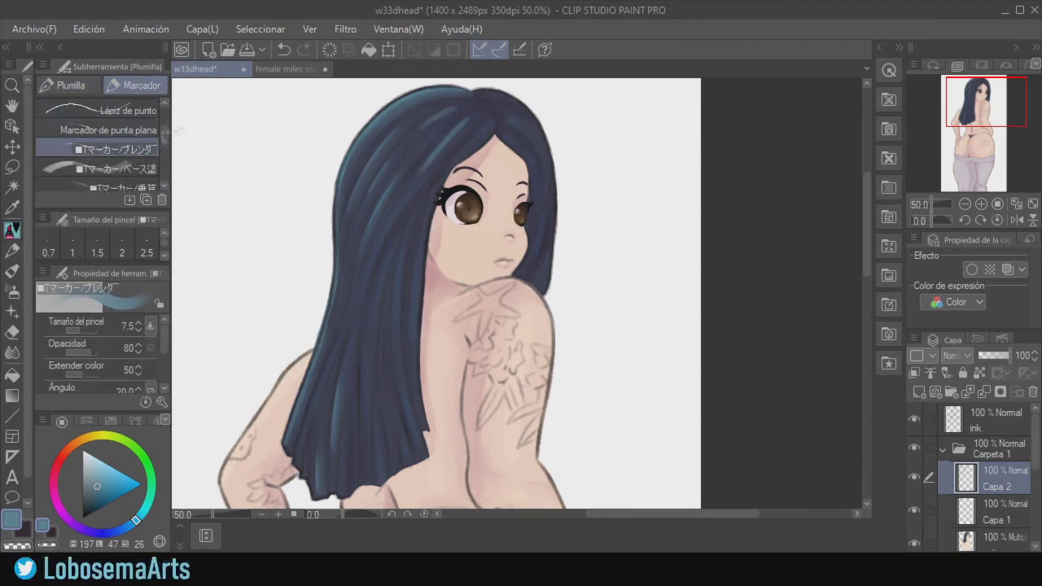
left_click(131, 184)
left_click(126, 126)
left_click(164, 186)
left_click(134, 164)
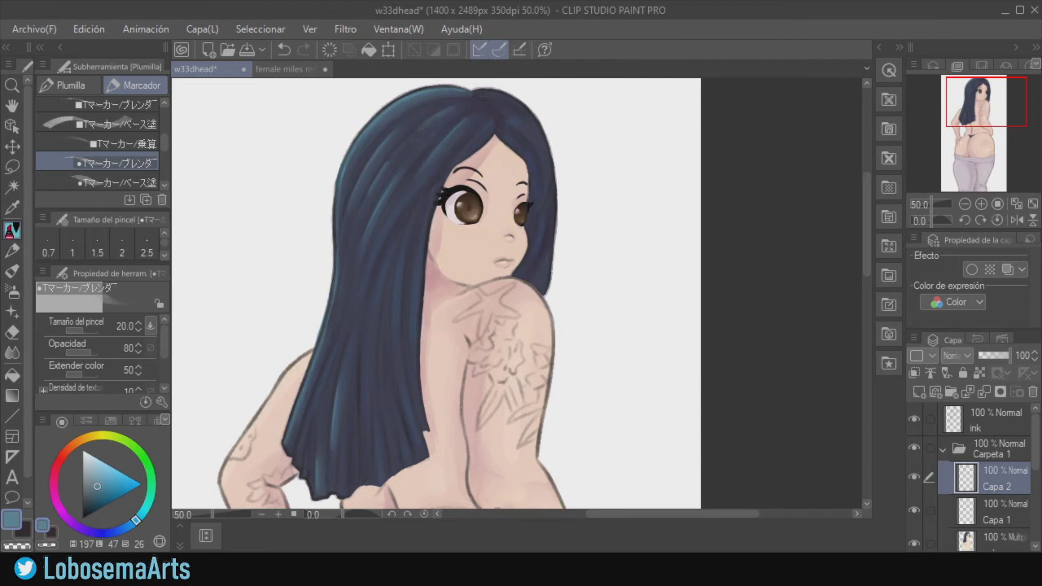
Paint a small blue highlight on the dark underwear at the hips with the やわ肌ブラシ marker.
scroll(389, 167, "down", 2)
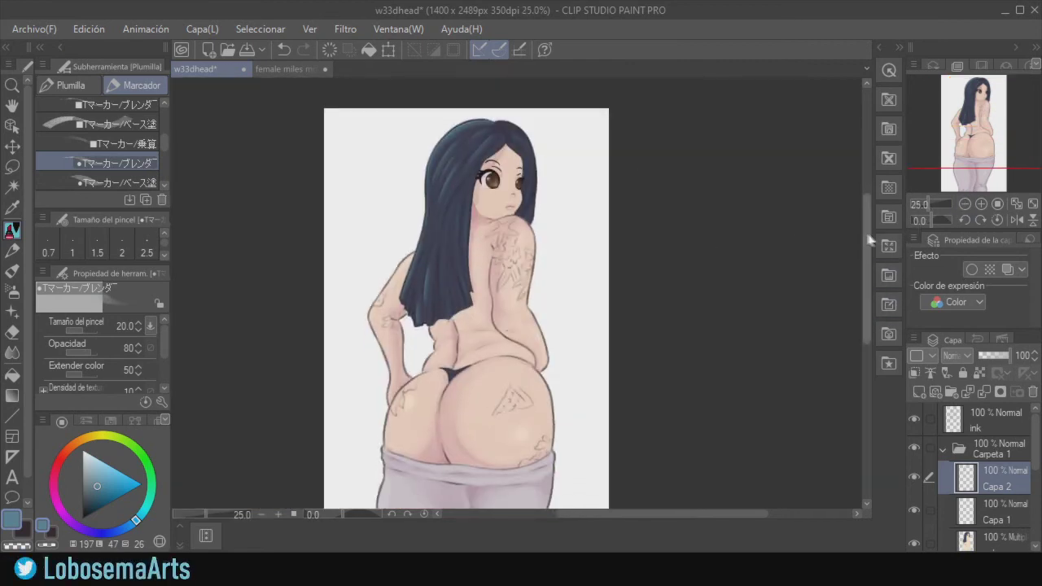
left_click_drag(867, 238, 867, 273)
left_click(981, 205)
left_click(981, 205)
left_click(134, 85)
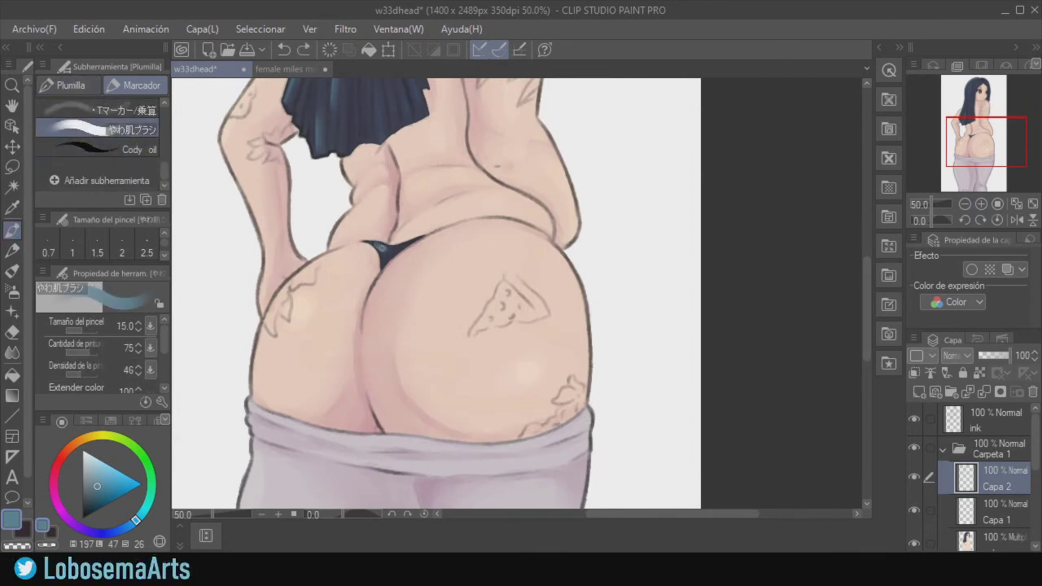
Blend the underwear highlight into the dark fabric with the ●Tマーカー/ブレンダー brush.
mouse_move(165, 170)
left_mouse_down()
mouse_move(167, 104)
mouse_move(165, 141)
left_mouse_up()
left_click(147, 148)
left_click(150, 132)
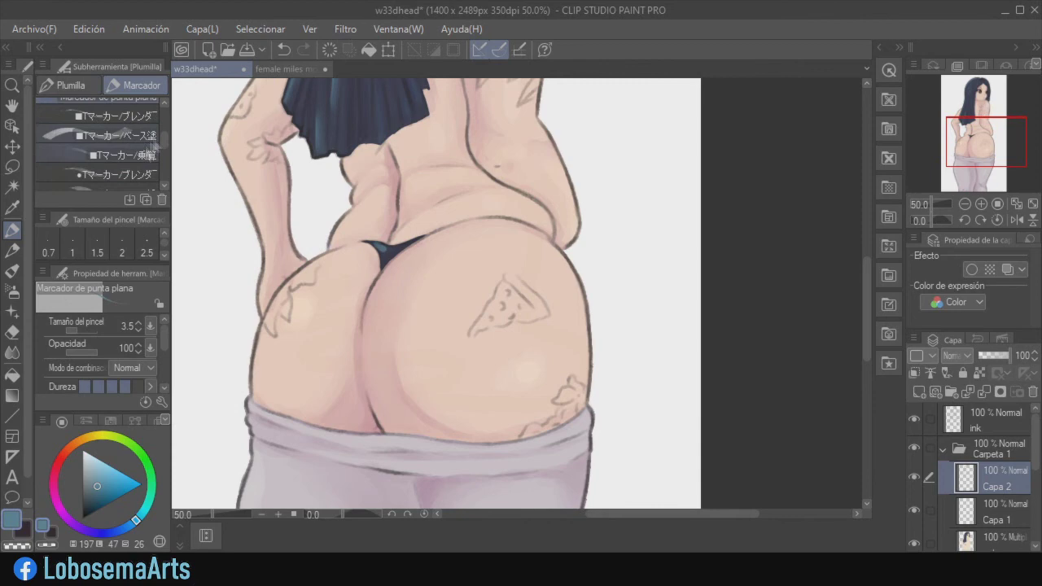
left_click(146, 155)
left_click(145, 173)
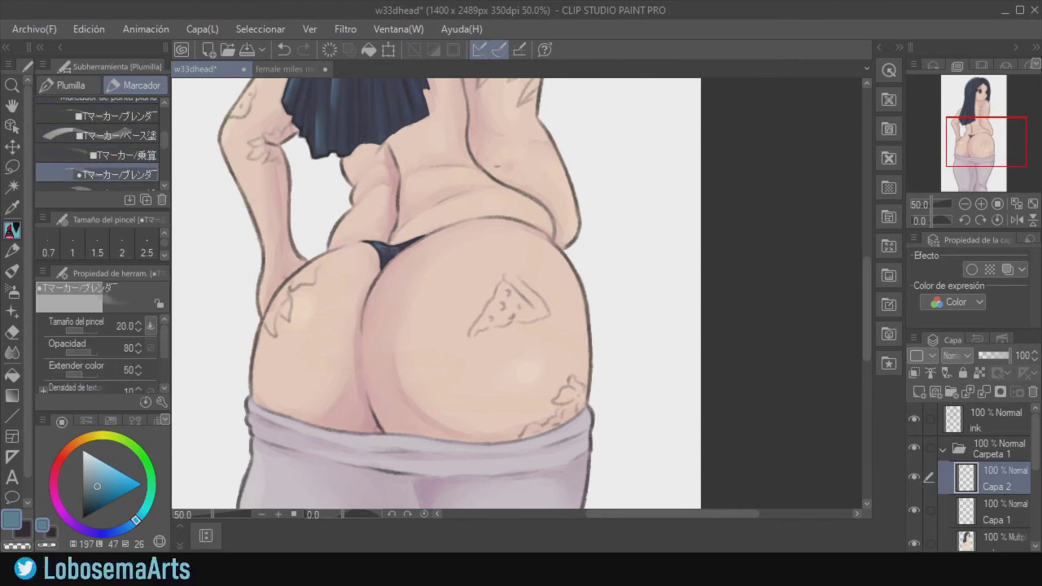
Paint near-white blue highlights (H 197, L 96, S 100) along the outer edge and inner curve of the left legging with やわ肌ブラシ.
scroll(388, 249, "down", 2)
left_click_drag(869, 262, 869, 292)
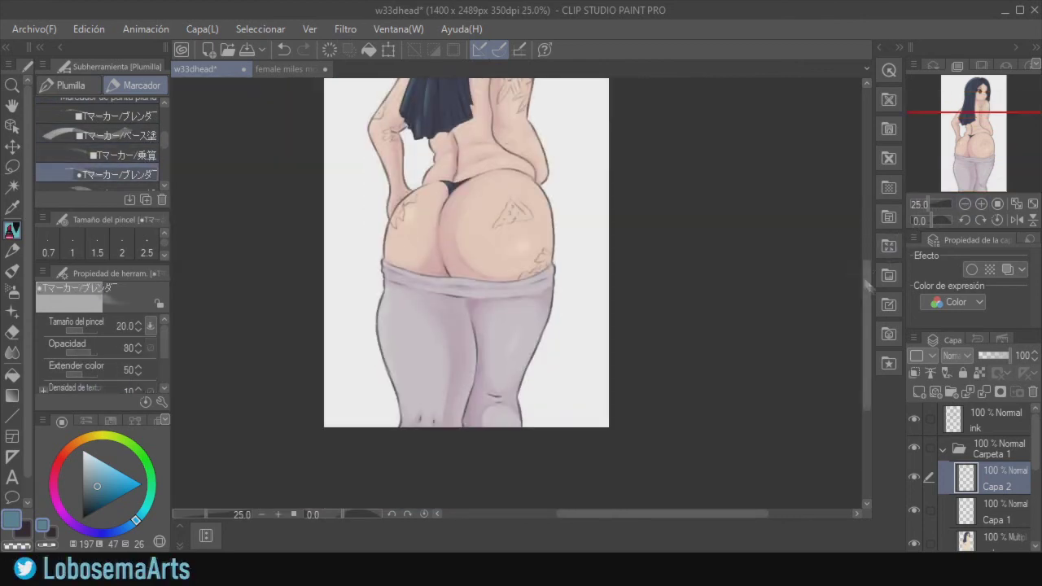
left_click(87, 460)
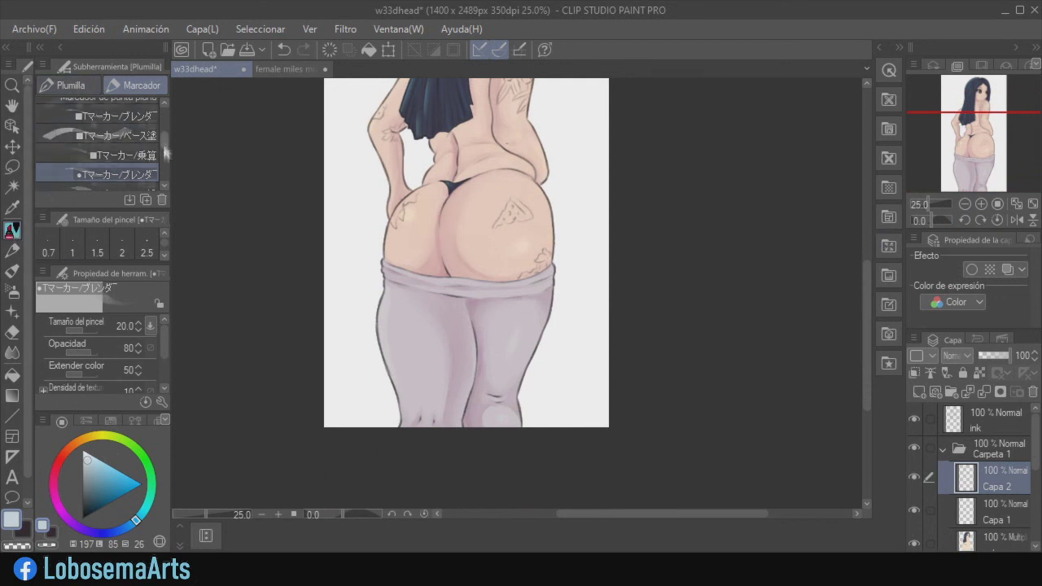
left_click_drag(164, 145, 165, 177)
left_click(134, 148)
left_click(89, 452)
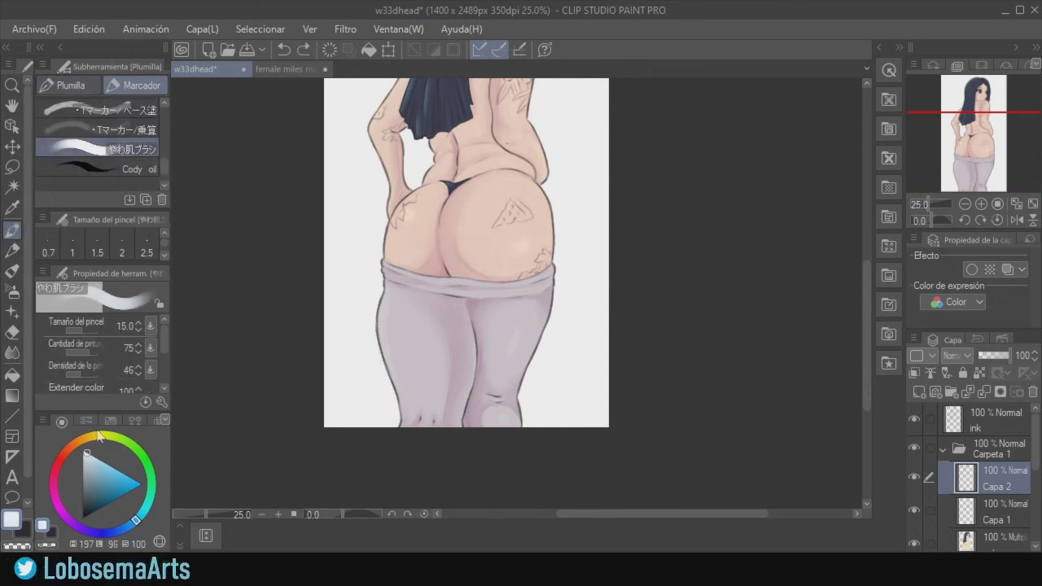
key("ctrl+z")
left_click_drag(389, 289, 388, 366)
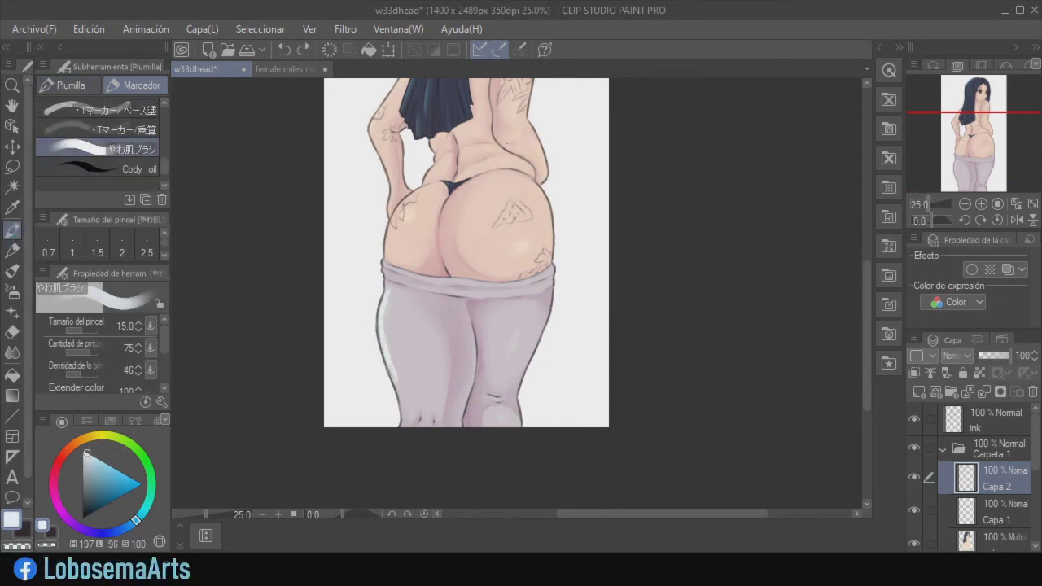
mouse_move(385, 283)
left_mouse_down()
mouse_move(395, 290)
mouse_move(386, 273)
left_mouse_up()
key("ctrl+z")
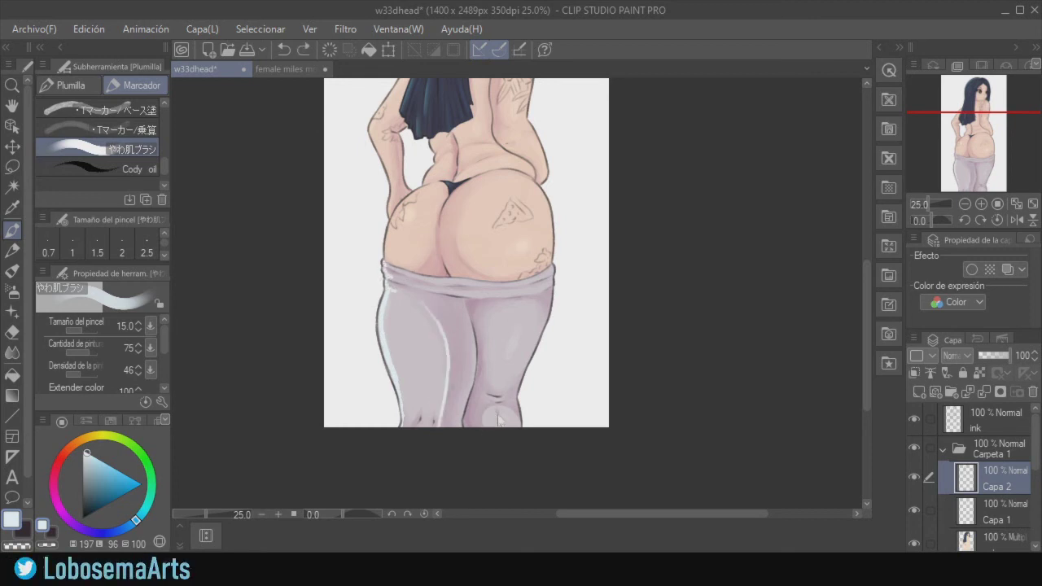
Paint matching pale highlights on the right legging's thigh and knee and along the folded waistband.
mouse_move(494, 408)
left_mouse_down()
mouse_move(485, 425)
mouse_move(506, 410)
left_mouse_up()
left_click_drag(520, 324, 509, 357)
left_click_drag(435, 279, 481, 293)
key("ctrl+z")
key("ctrl+z")
left_click_drag(417, 288, 448, 291)
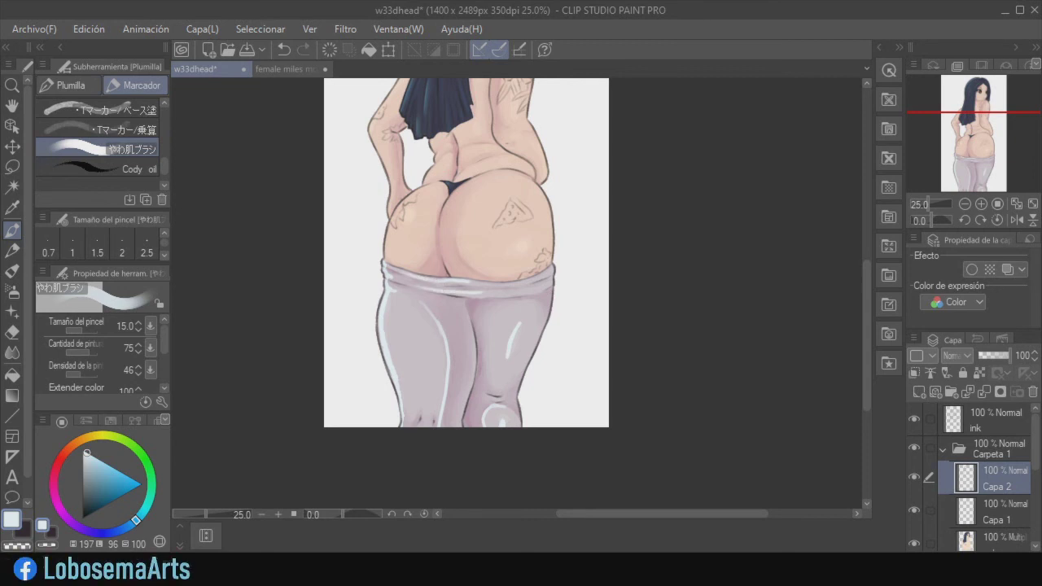
Blend the left legging's outer-edge highlight with the ●Tマーカー/ブレンダー brush at size 26.
left_click(163, 101)
left_click(131, 127)
left_click(130, 166)
left_click(130, 183)
left_click(981, 205)
left_click(139, 323)
left_click(139, 323)
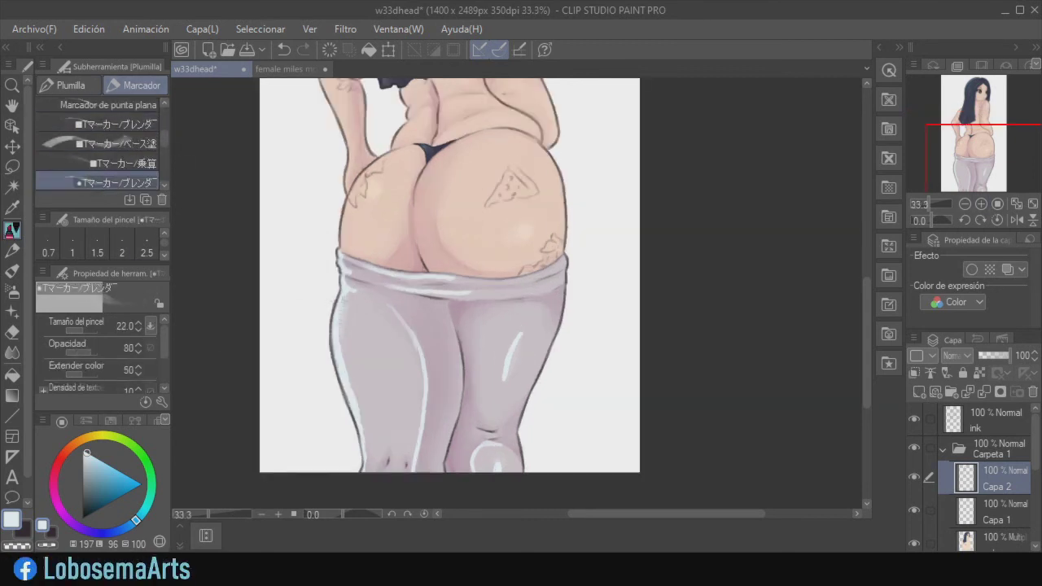
left_click(139, 324)
mouse_move(345, 300)
left_mouse_down()
mouse_move(335, 346)
mouse_move(354, 397)
left_mouse_up()
key("ctrl+z")
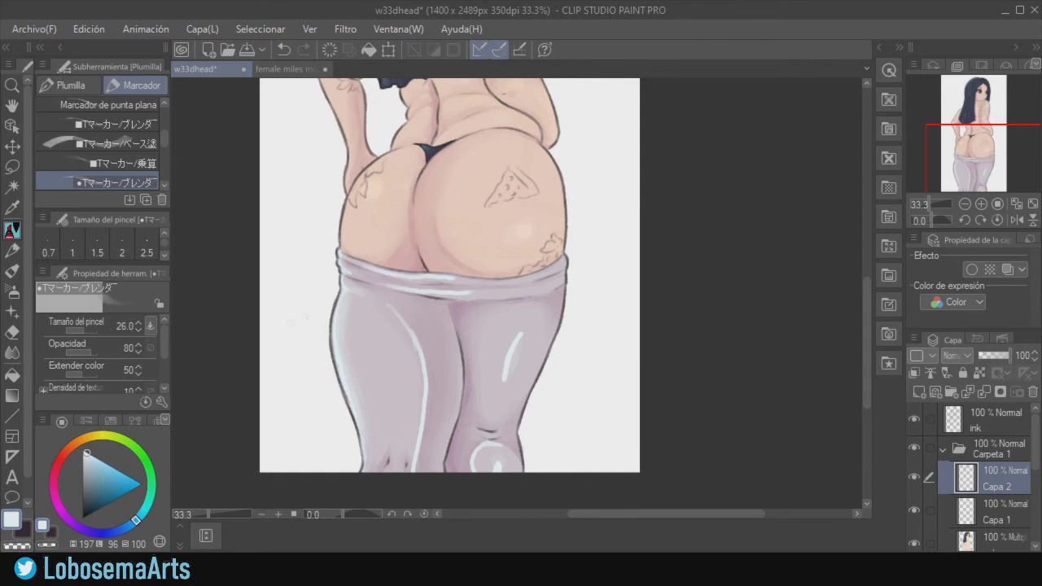
Blend the highlights on the left legging's inner curve, the waistband and the right legging's thigh and knee with ●Tマーカー/ブレンダー at size 34.4.
left_click(86, 332)
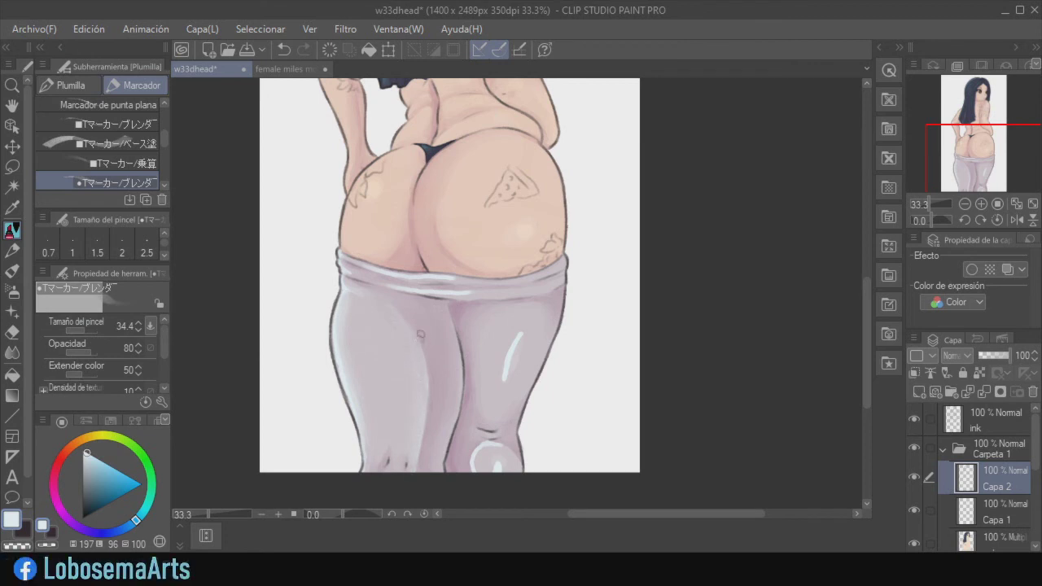
left_click_drag(414, 292, 459, 293)
left_click_drag(361, 268, 449, 280)
left_click_drag(518, 342, 511, 363)
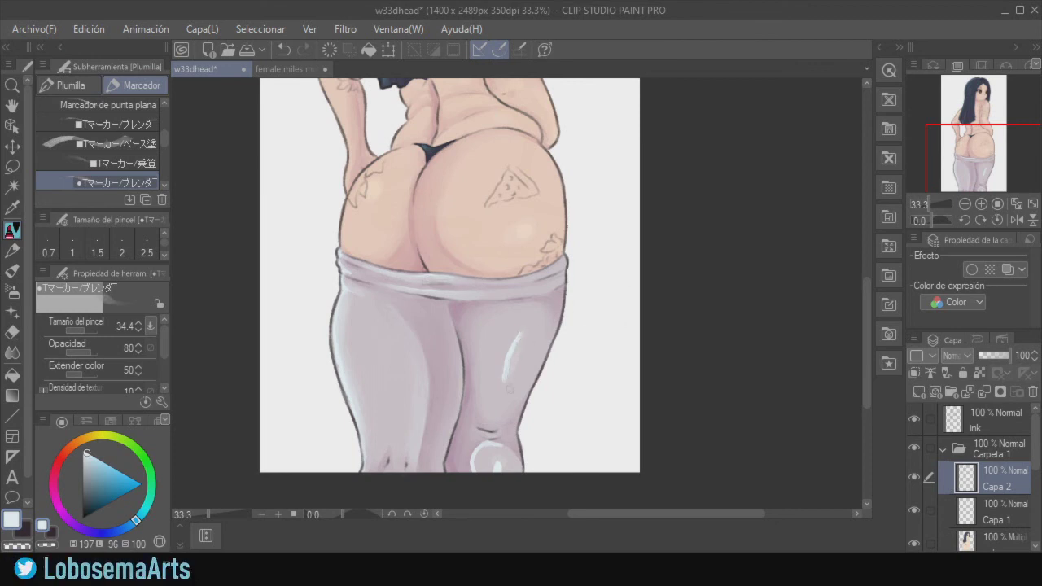
left_click_drag(519, 335, 509, 355)
key("ctrl+z")
left_click_drag(497, 468, 498, 458)
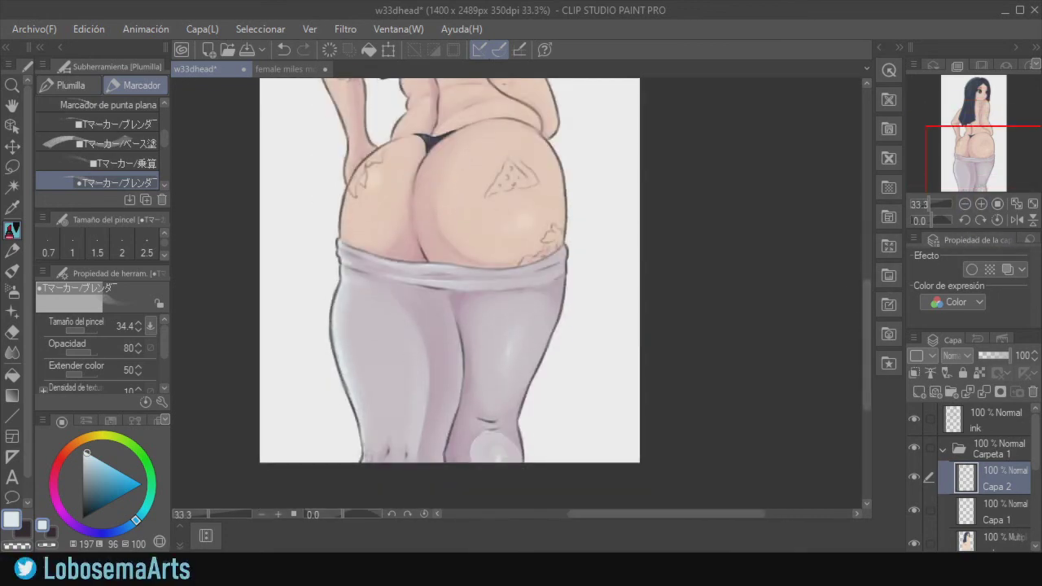
Paint a small near-white oval highlight on the left legging's upper thigh with やわ肌ブラシ at size 15.
left_click(965, 204)
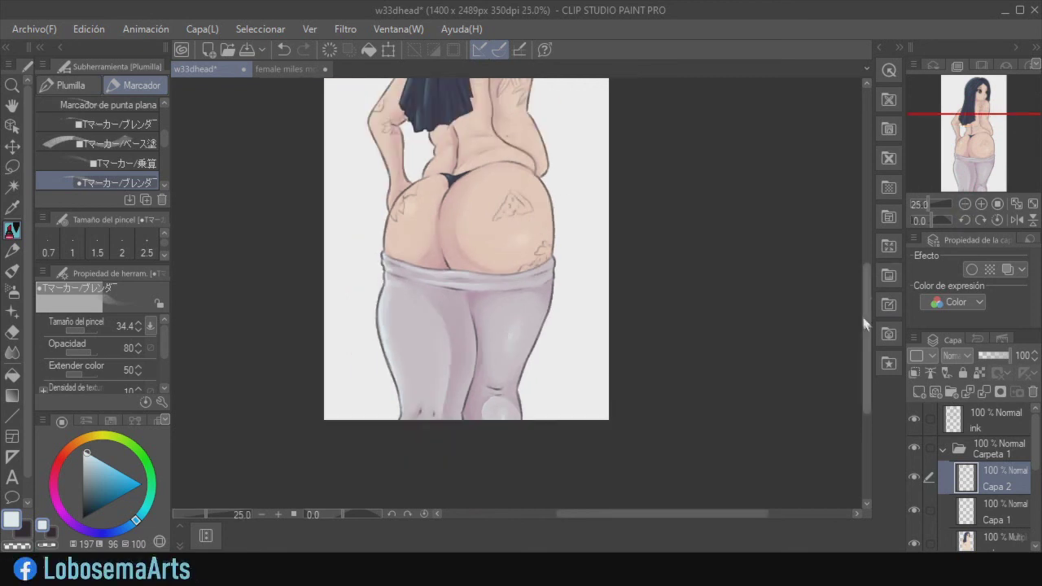
left_click_drag(867, 313, 872, 287)
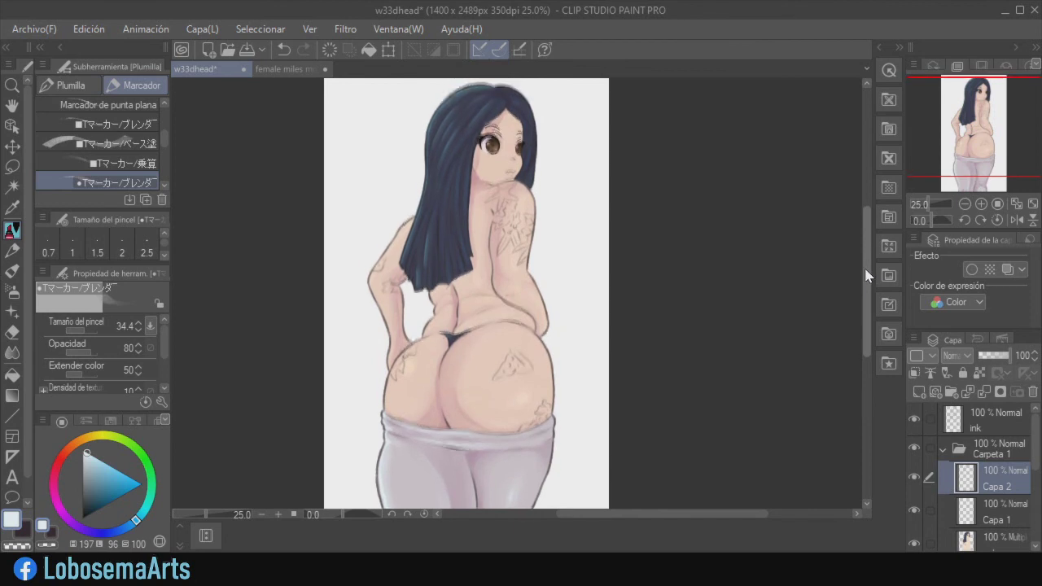
left_click_drag(864, 265, 868, 309)
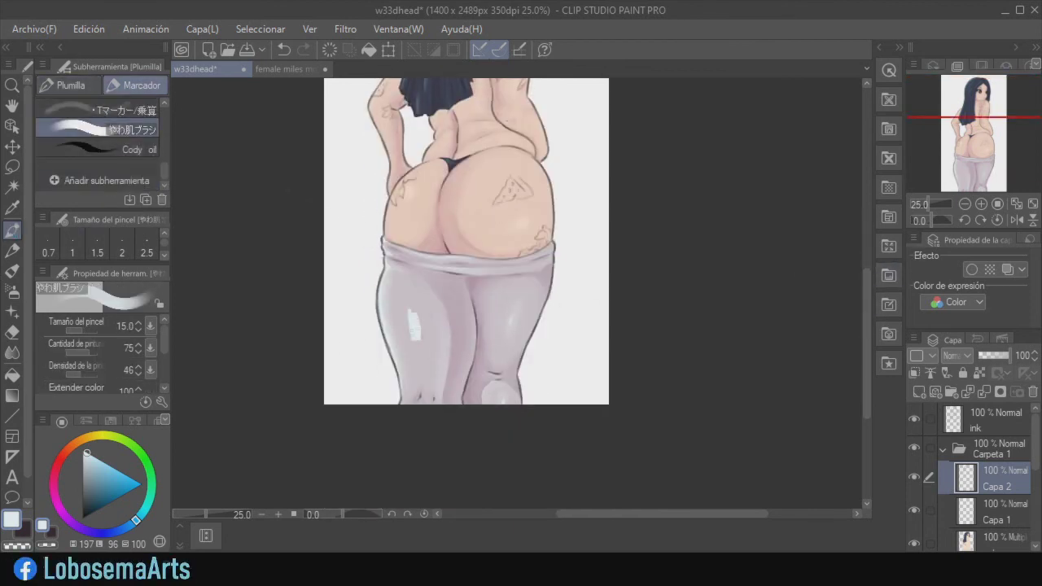
key("ctrl+z")
mouse_move(412, 340)
left_mouse_down()
mouse_move(416, 324)
mouse_move(403, 325)
mouse_move(401, 308)
left_mouse_up()
key("ctrl+z")
key("ctrl+z")
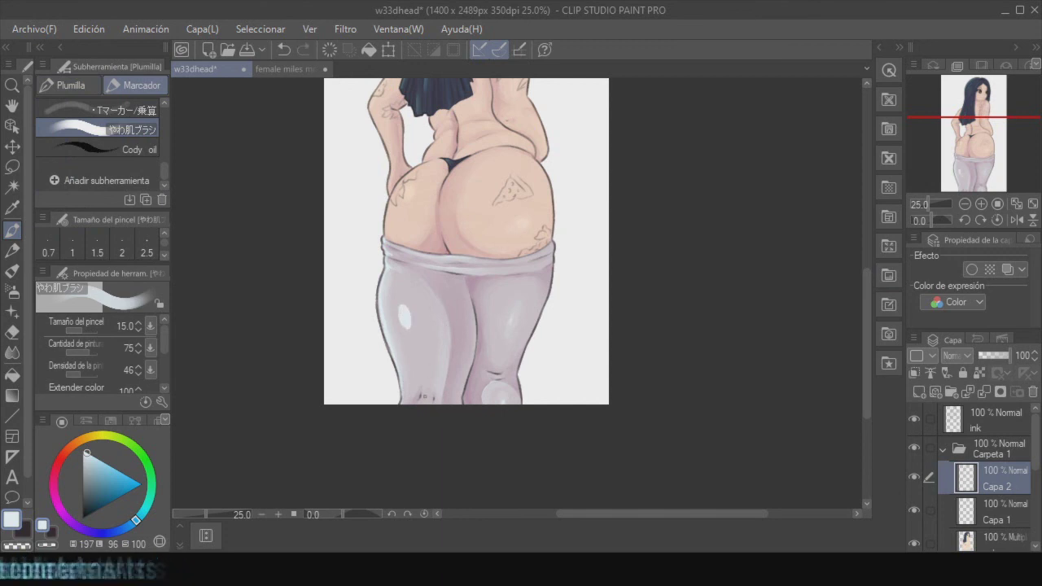
key("ctrl+z")
Soften the left thigh's oval highlight with the ●Tマーカー/ブレンダー brush at size 42.
left_click(164, 102)
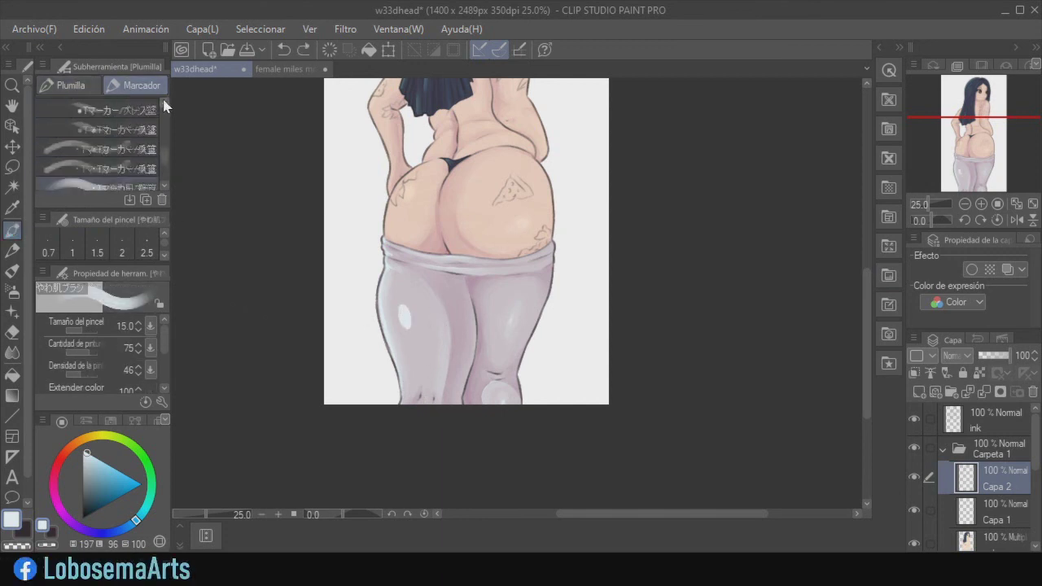
left_click(118, 147)
left_click(122, 186)
left_click(164, 186)
left_click(158, 184)
left_click(138, 323)
mouse_move(405, 302)
left_mouse_down()
mouse_move(406, 329)
mouse_move(405, 314)
left_mouse_up()
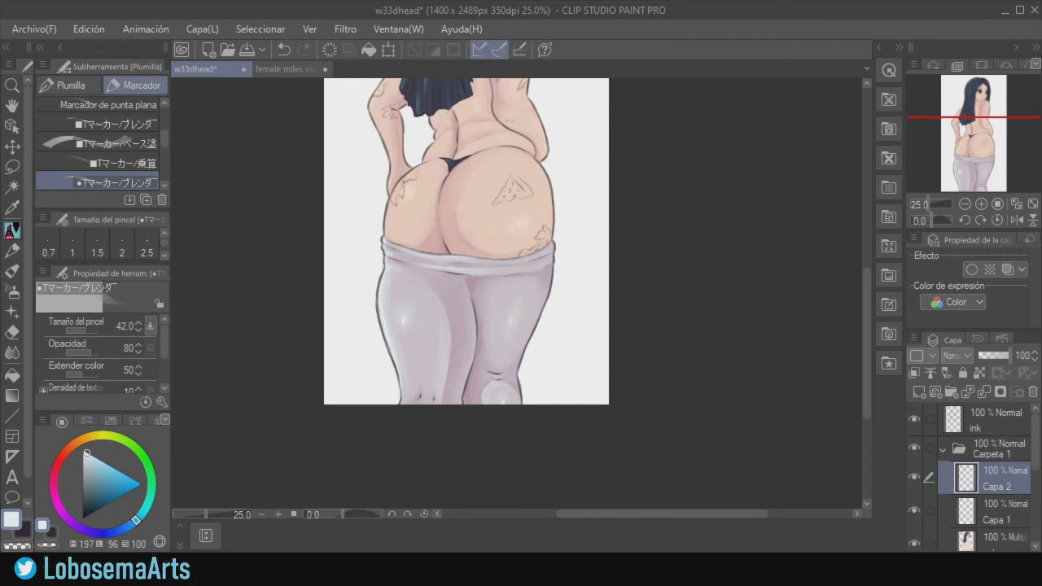
Add a new layer above Capa 2 in Carpeta 1 and choose やわ肌ブラシ for painting rim highlights.
key("ctrl+minus")
key("ctrl+minus")
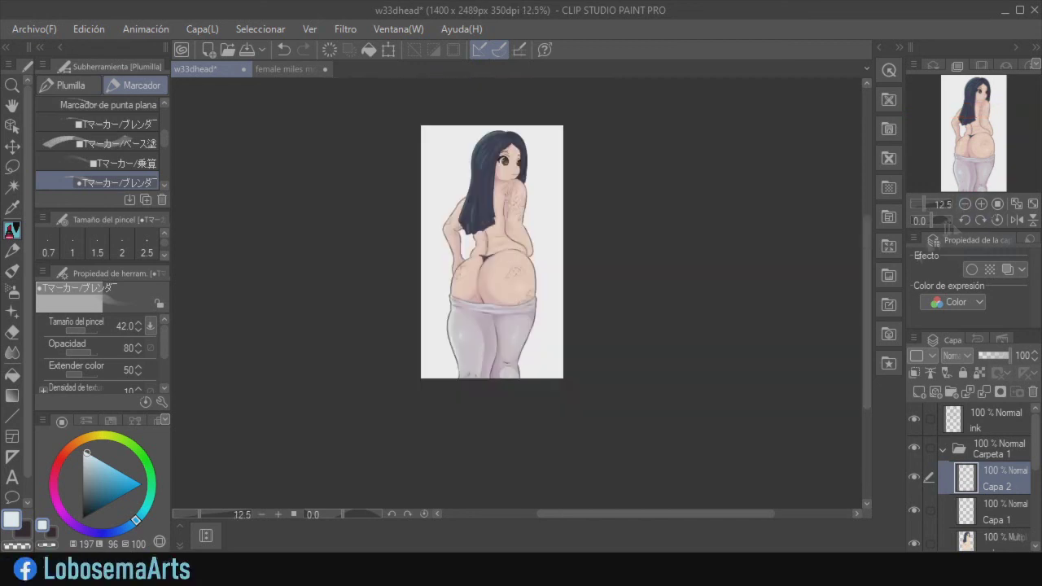
key("ctrl+plus")
key("ctrl+plus")
key("ctrl+plus")
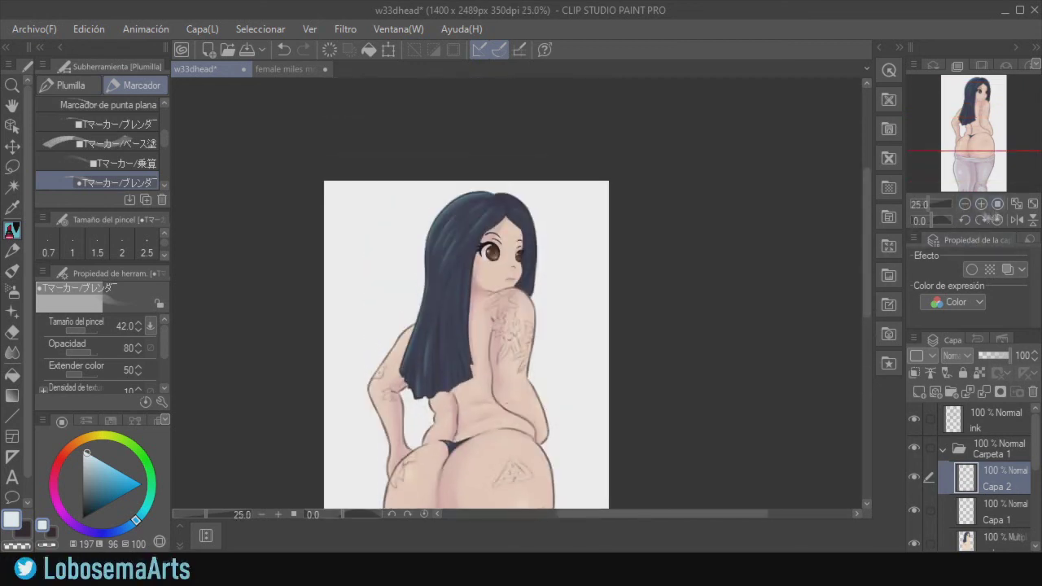
left_click(920, 395)
left_click(70, 85)
left_click(122, 143)
mouse_move(164, 158)
left_mouse_down()
mouse_move(135, 88)
mouse_move(157, 136)
mouse_move(136, 88)
mouse_move(166, 135)
mouse_move(166, 169)
left_mouse_up()
left_click(137, 86)
left_click(70, 85)
left_click(137, 85)
left_click(146, 142)
Try to paint a pale rim highlight along the outer edge of the long hair, from the crown down to the tips.
left_click_drag(458, 162, 409, 222)
key("ctrl+z")
left_click_drag(362, 398, 396, 279)
key("ctrl+z")
key("ctrl+z")
mouse_move(464, 159)
left_mouse_down()
mouse_move(403, 213)
mouse_move(371, 379)
left_mouse_up()
key("ctrl+z")
left_click(964, 204)
left_click(964, 205)
left_click(980, 205)
left_click(980, 204)
key("ctrl+z")
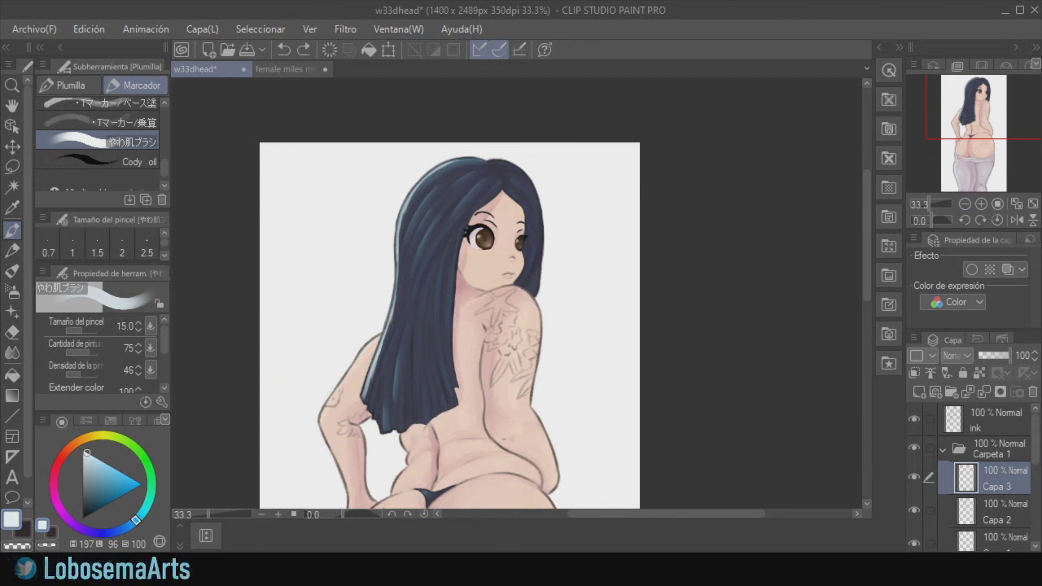
key("ctrl+z")
key("ctrl+z")
key("ctrl+z")
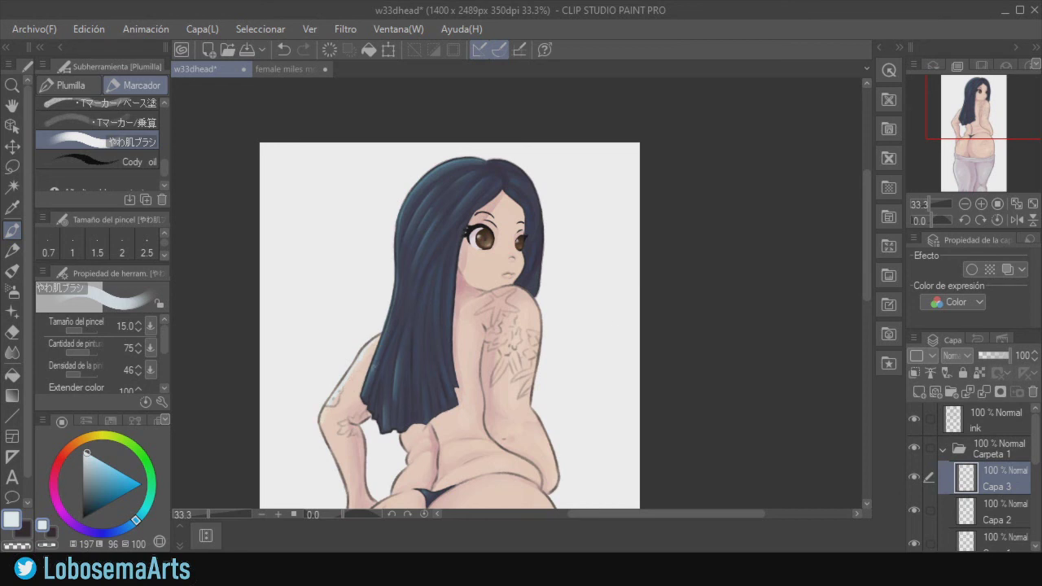
Paint thin pale rim highlights along the left arm's outer edge, the waist and the left buttock's contour with やわ肌ブラシ.
scroll(449, 325, "down", 3)
scroll(449, 325, "down", 3)
key("ctrl+z")
mouse_move(360, 396)
left_mouse_down()
mouse_move(343, 468)
mouse_move(387, 373)
left_mouse_up()
key("ctrl+z")
key("ctrl+y")
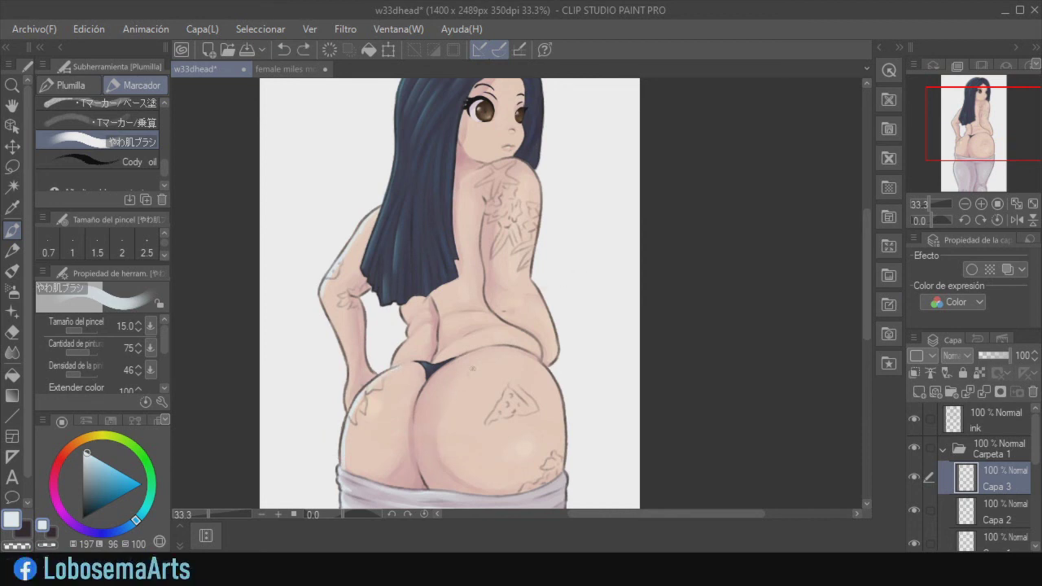
left_click_drag(412, 322, 408, 330)
key("ctrl+z")
scroll(865, 279, "down", 3)
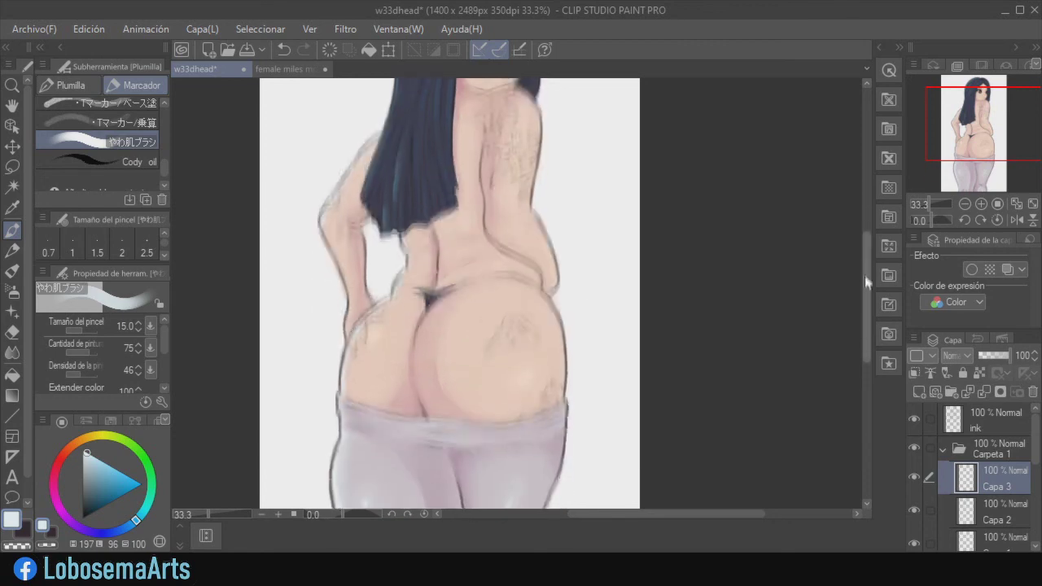
key("ctrl+z")
Paint a thin pale highlight along the right arm's inner contour where it meets the back.
left_click(964, 205)
left_click(964, 204)
left_click(981, 204)
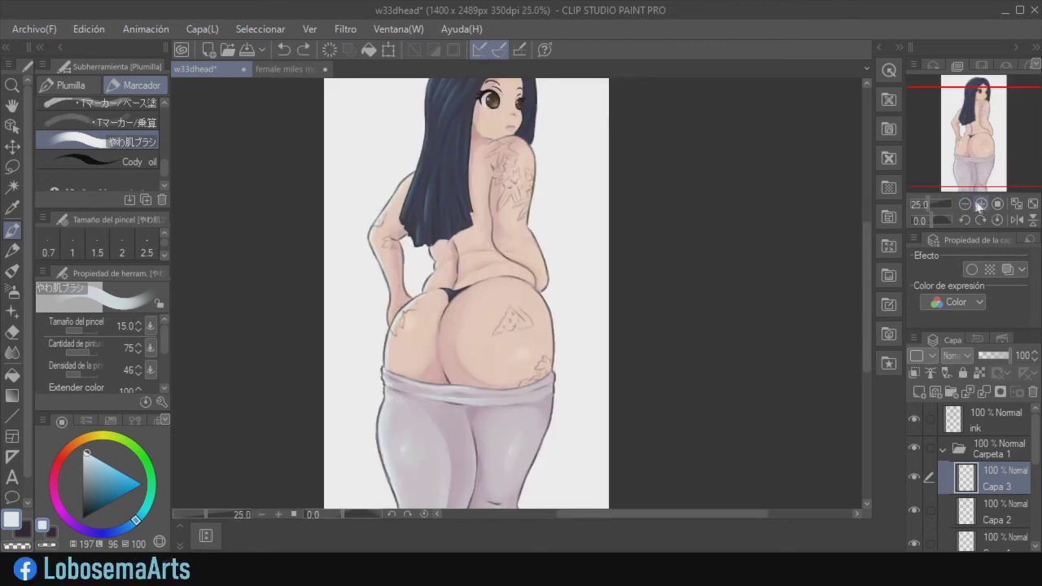
left_click(980, 204)
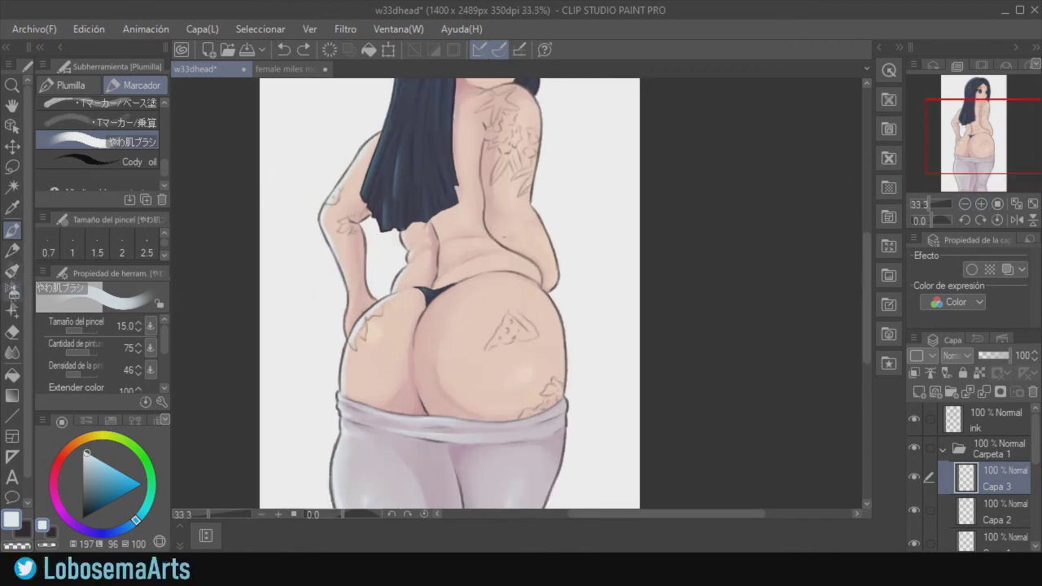
key("e")
key("p")
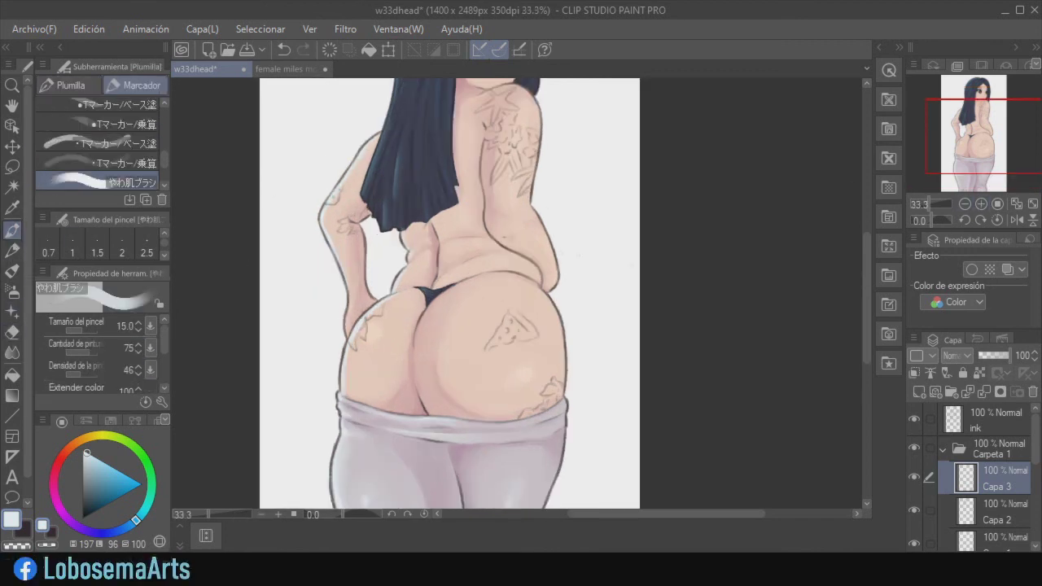
key("ctrl+z")
scroll(642, 237, "up", 2)
left_click_drag(485, 222, 486, 286)
key("ctrl+z")
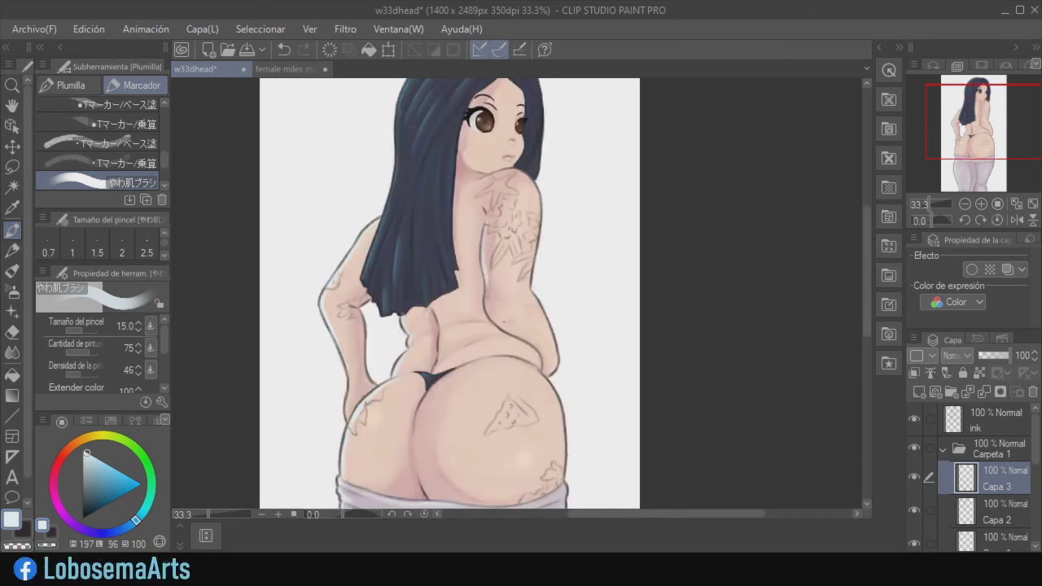
Paint a pale rim highlight along the hair's outer edge from the tips up to the parting using やわ肌ブラシ at size 15.
scroll(449, 293, "up", 2)
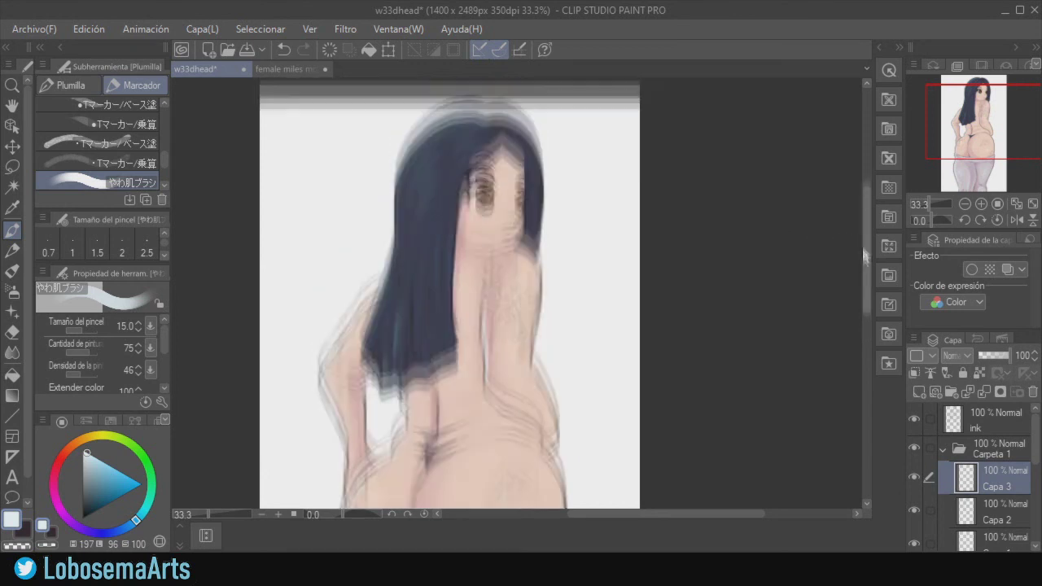
key("ctrl+z")
left_click_drag(389, 309, 397, 231)
left_click_drag(396, 246, 413, 177)
key("ctrl+z")
left_click_drag(397, 223, 433, 161)
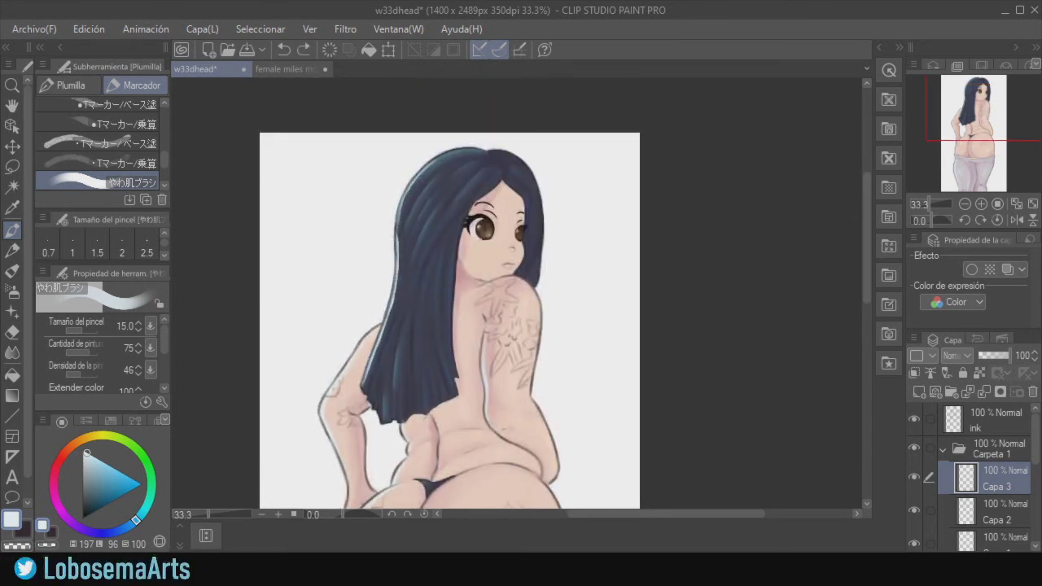
left_click_drag(396, 241, 409, 187)
left_click_drag(420, 173, 472, 148)
key("ctrl+z")
left_click_drag(370, 401, 394, 329)
key("ctrl+z")
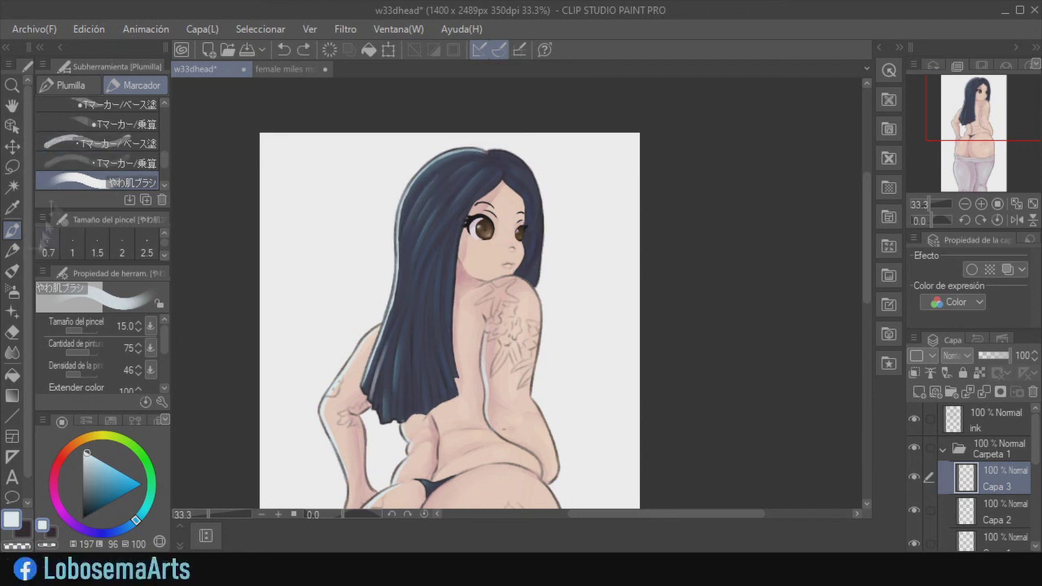
Trim and thin the hair's rim highlight with the Ajustar goma eraser at size 9.7.
key("e")
key("ctrl+z")
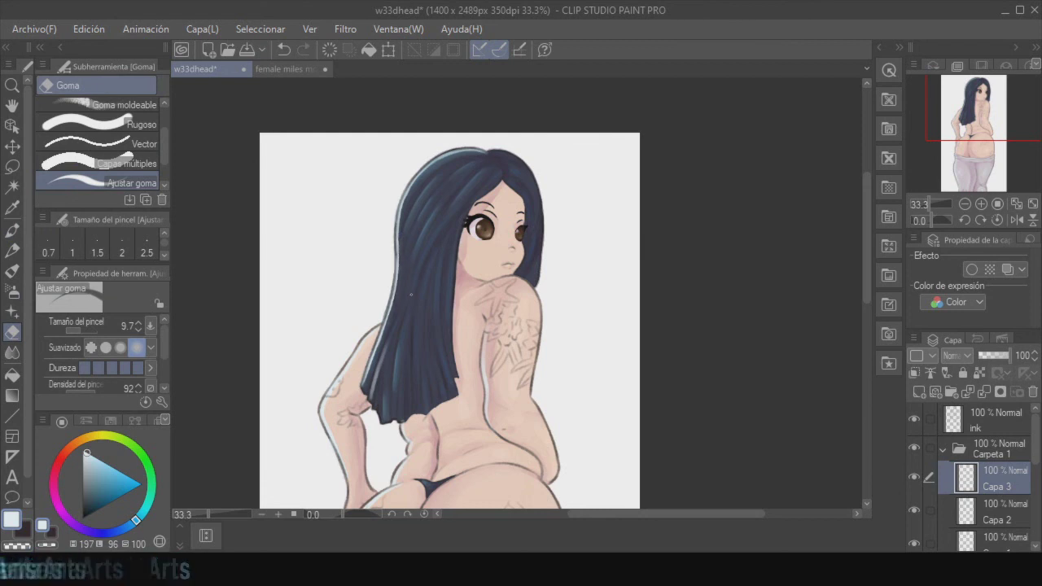
key("ctrl+plus")
key("ctrl+plus")
left_click_drag(233, 491, 252, 401)
key("ctrl+z")
mouse_move(231, 503)
left_mouse_down()
mouse_move(258, 405)
mouse_move(240, 457)
left_mouse_up()
scroll(308, 302, "up", 3)
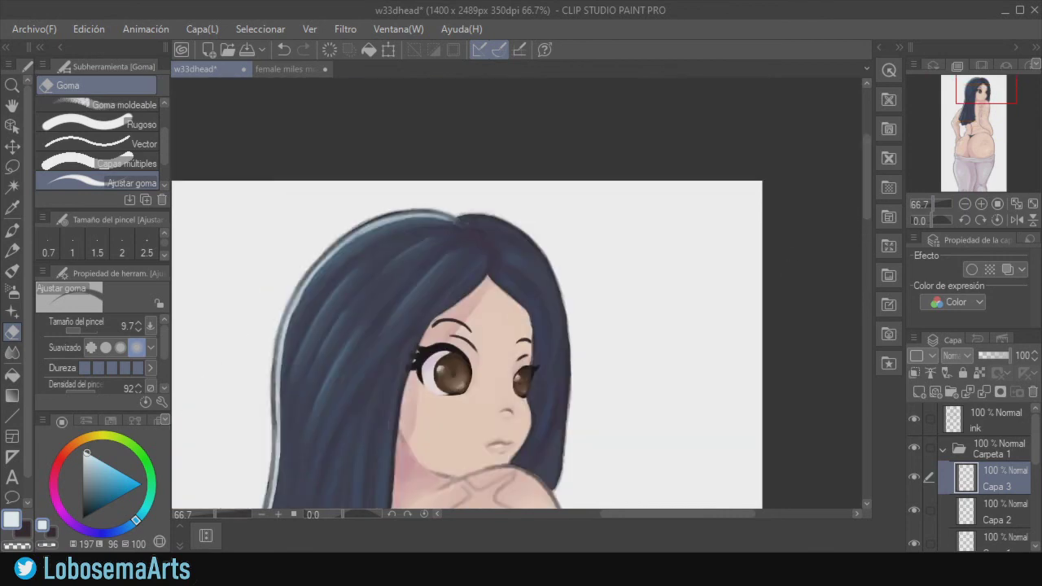
Try to paint a pale rim highlight with やわ肌ブラシ along the hair's right edge beside the face.
left_click(963, 203)
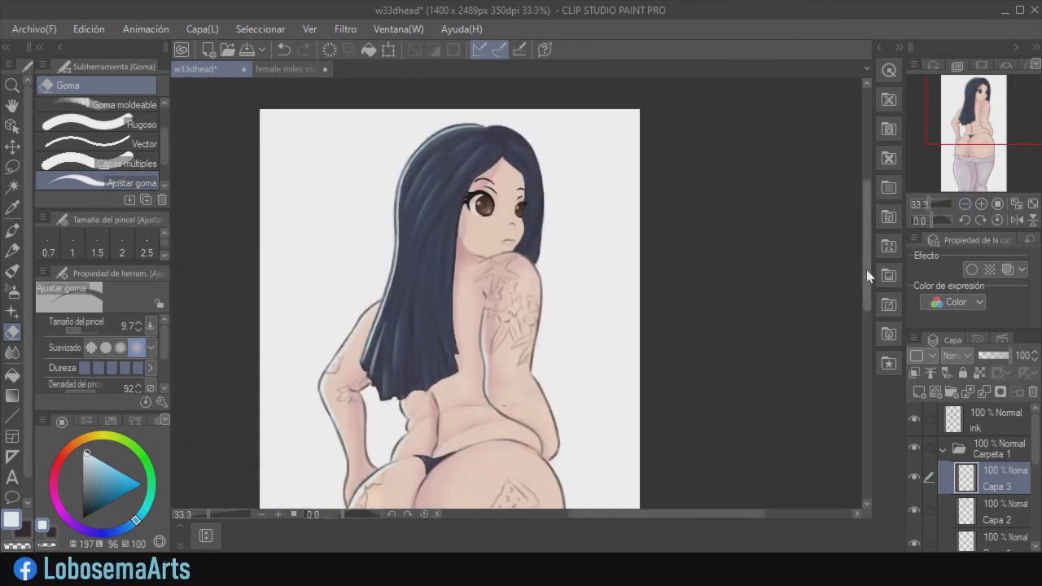
left_click(981, 203)
mouse_move(867, 304)
left_mouse_down()
mouse_move(865, 331)
mouse_move(871, 251)
left_mouse_up()
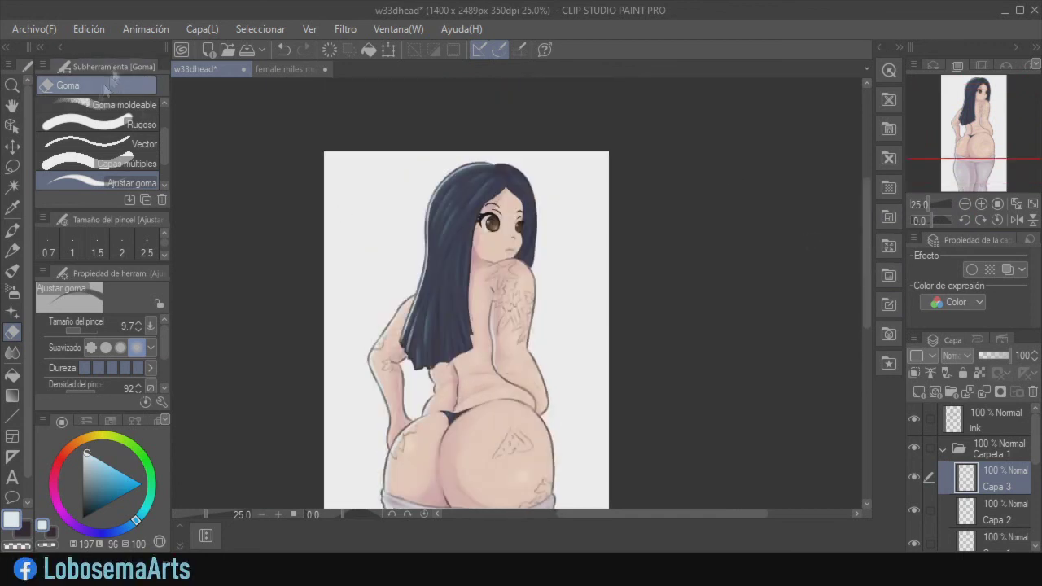
left_click(12, 232)
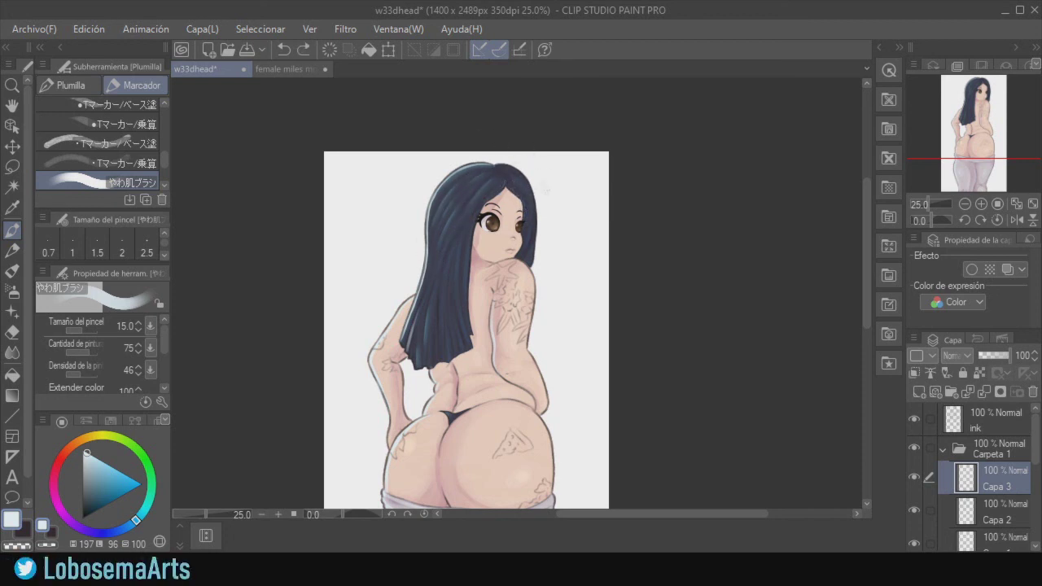
left_click_drag(534, 210, 520, 263)
key("ctrl+z")
key("ctrl+z")
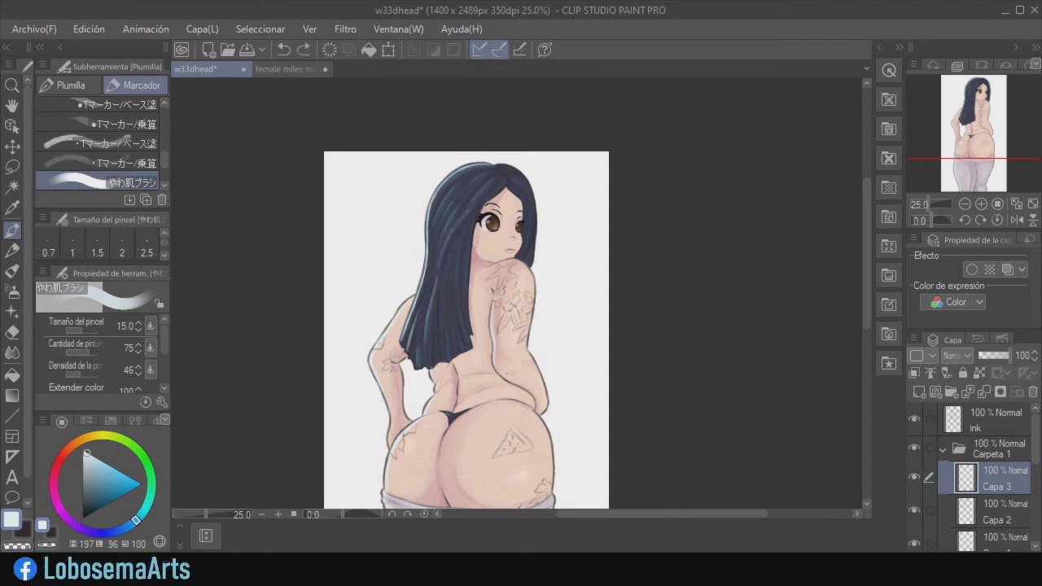
Examine the rim highlights on the hair and body at several zoom levels.
left_click(986, 204)
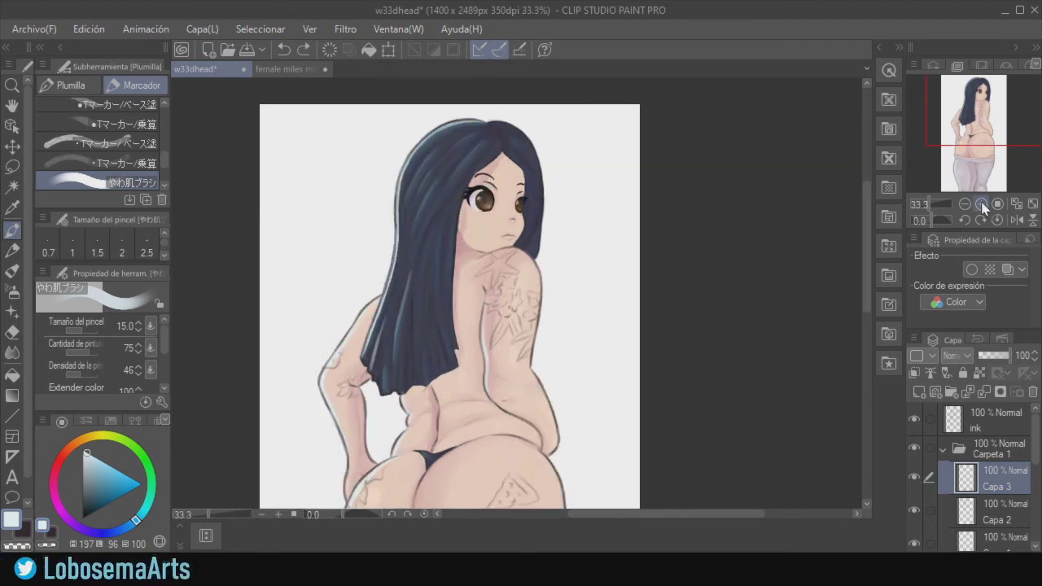
key("e")
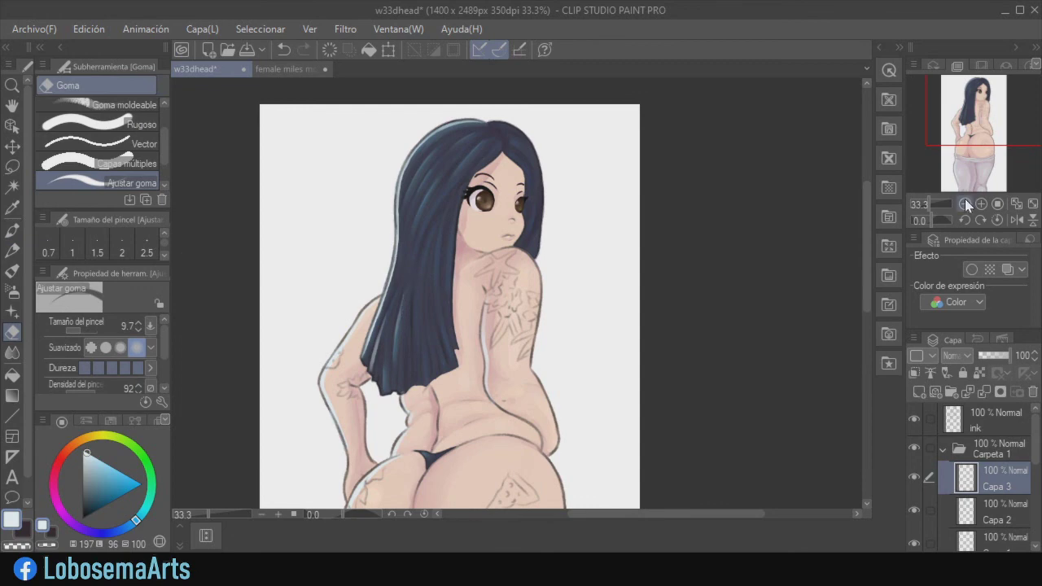
left_click(964, 203)
mouse_move(868, 273)
left_mouse_down()
mouse_move(869, 287)
mouse_move(871, 257)
left_mouse_up()
left_click(981, 205)
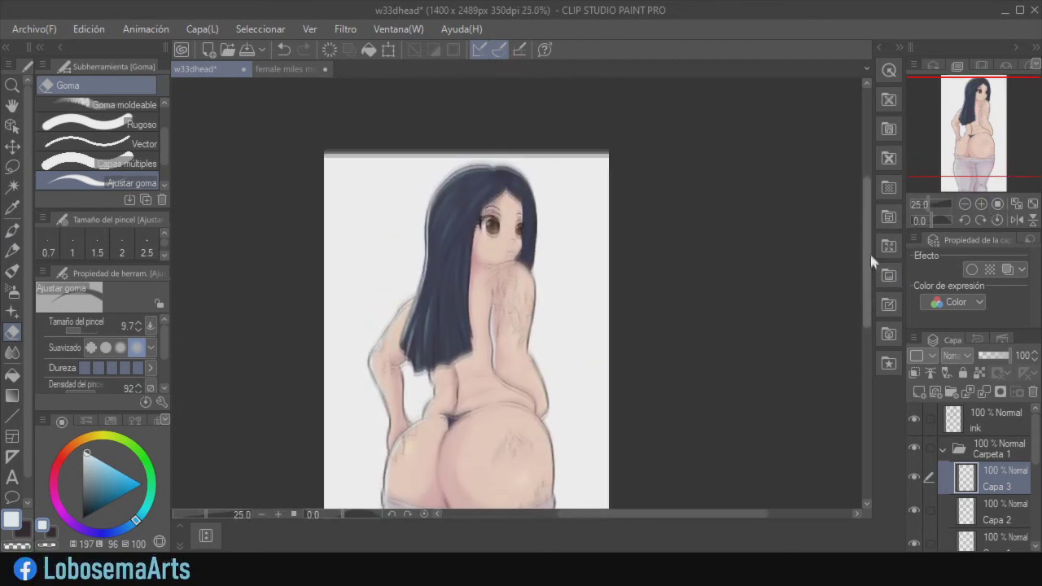
scroll(497, 171, "up", 2)
key("p")
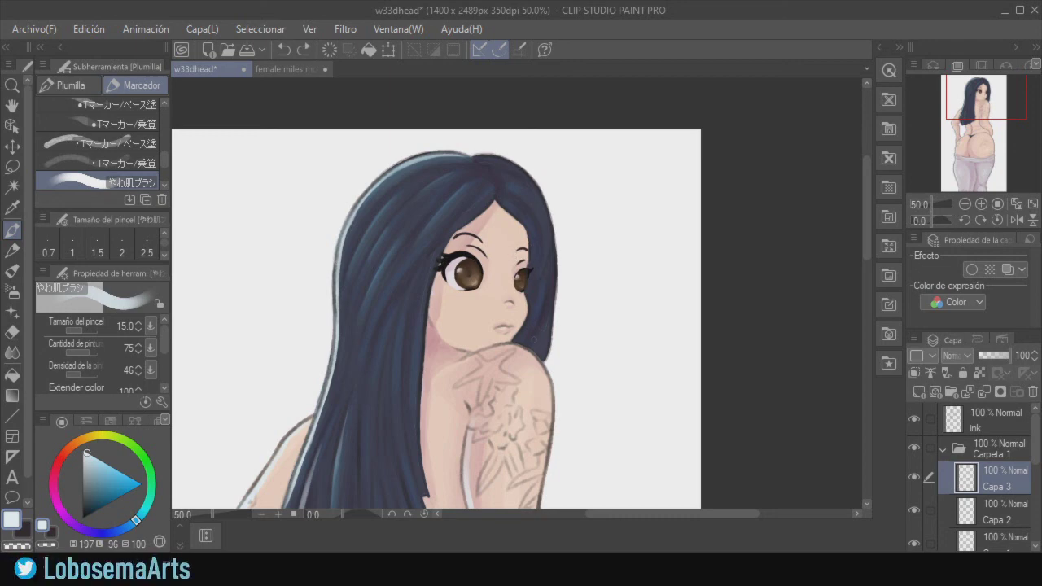
left_click(965, 204)
left_click_drag(867, 250, 869, 297)
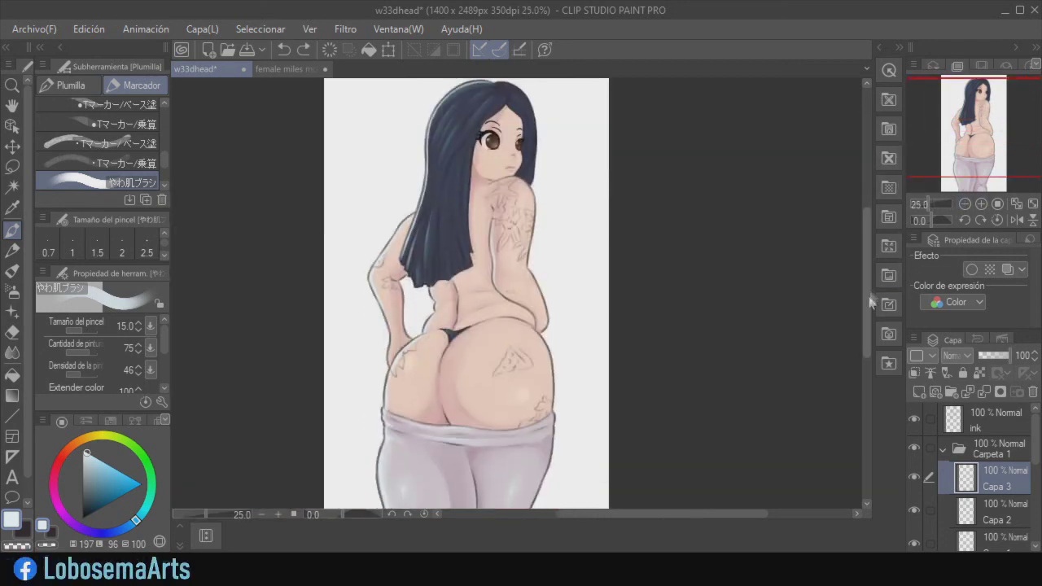